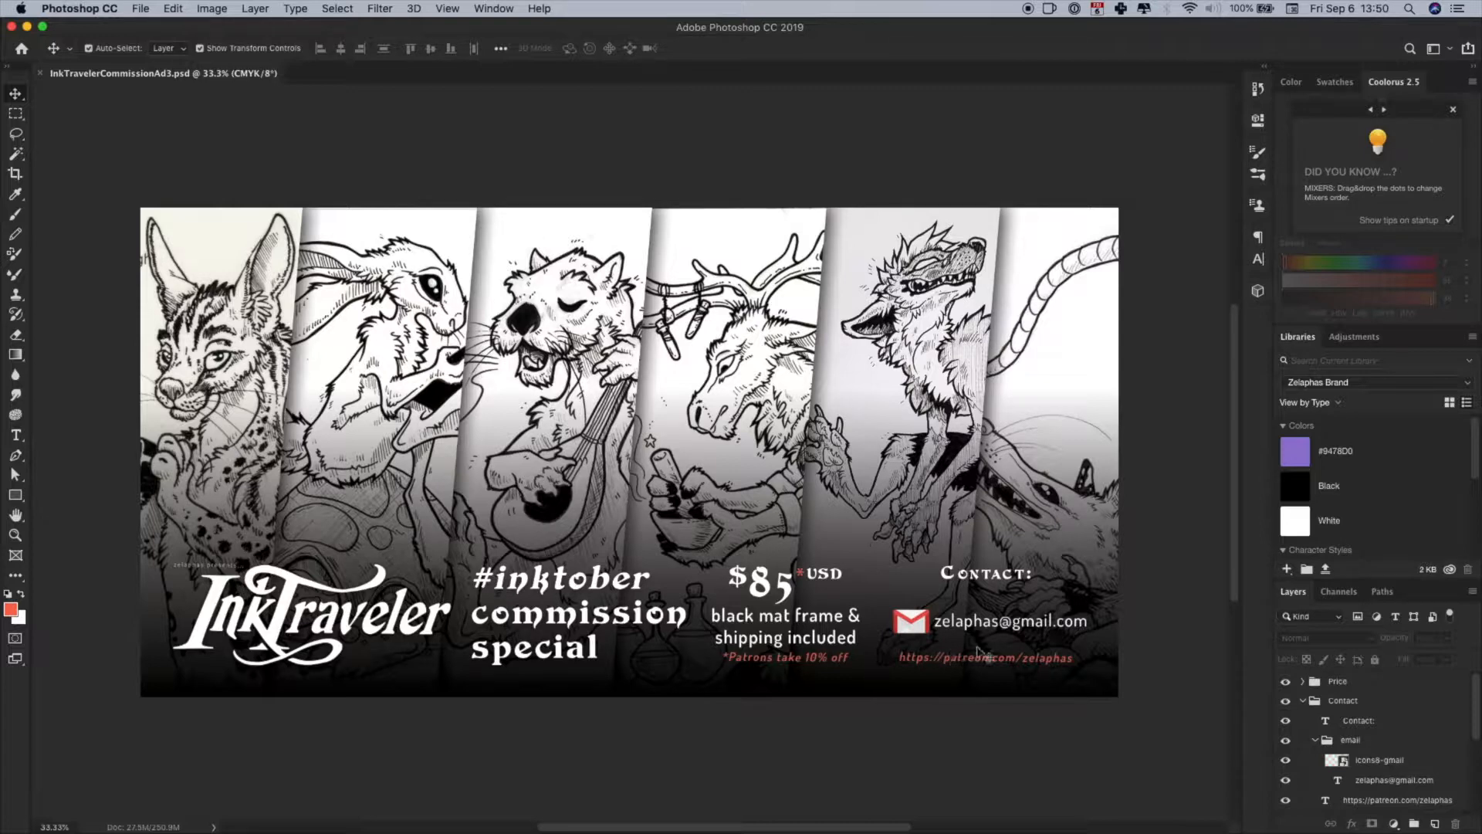
- Create a white 3800 x 3800 px CMYK document at 300 pixels/inch and crop its canvas to a 2:1 ratio
key("super+n")
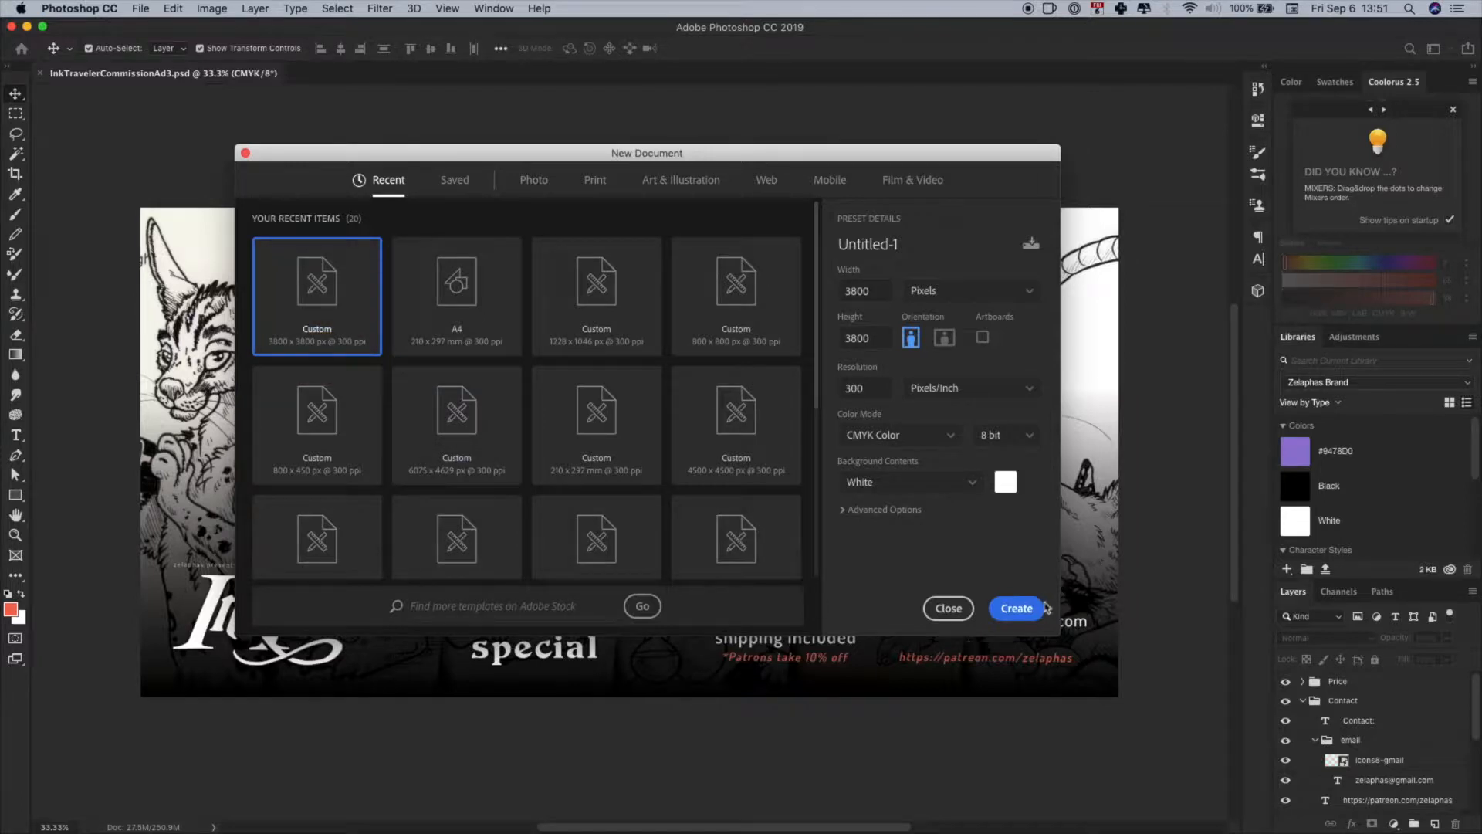
left_click(1017, 610)
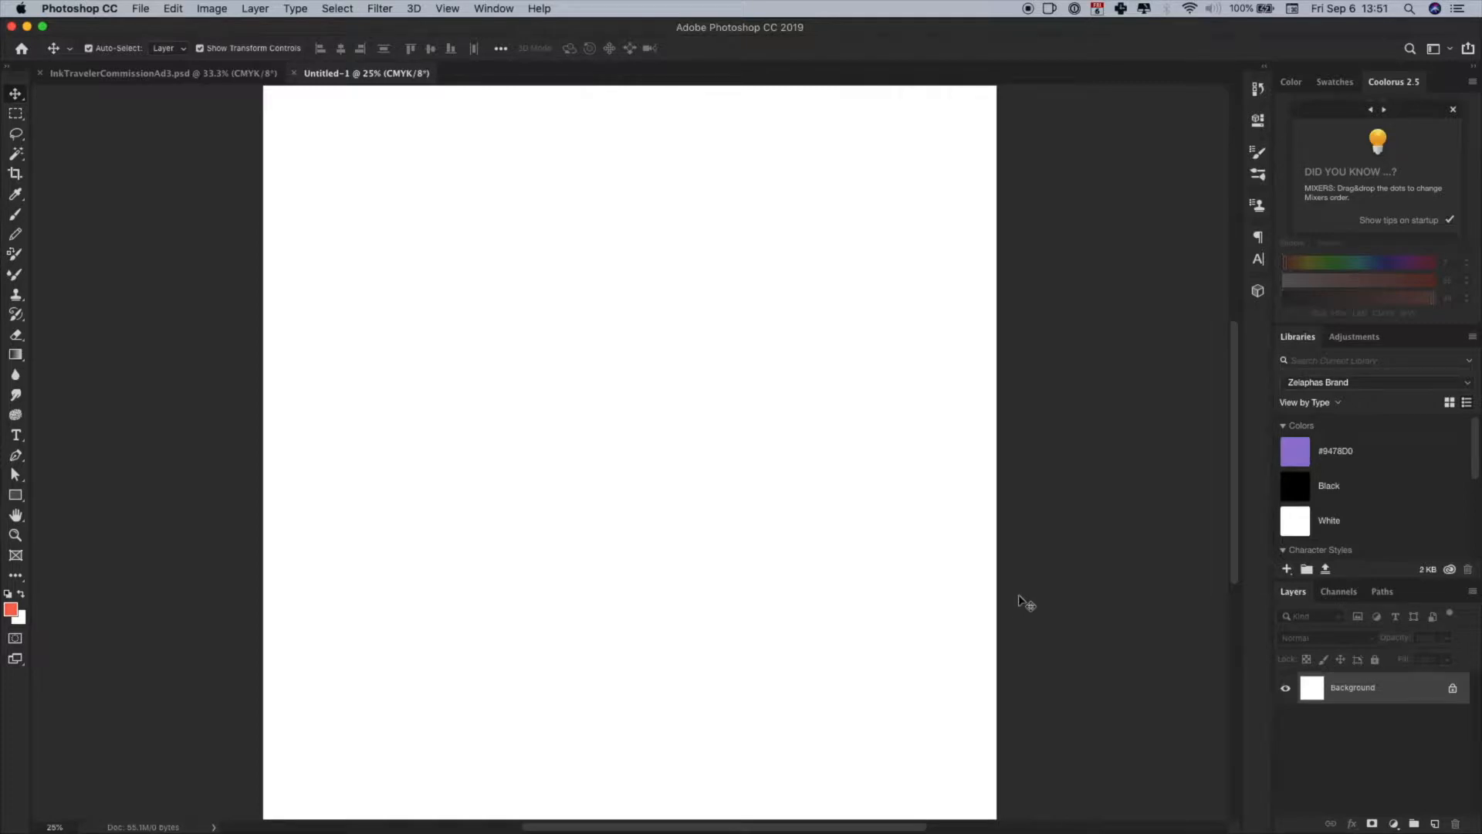
left_click(16, 174)
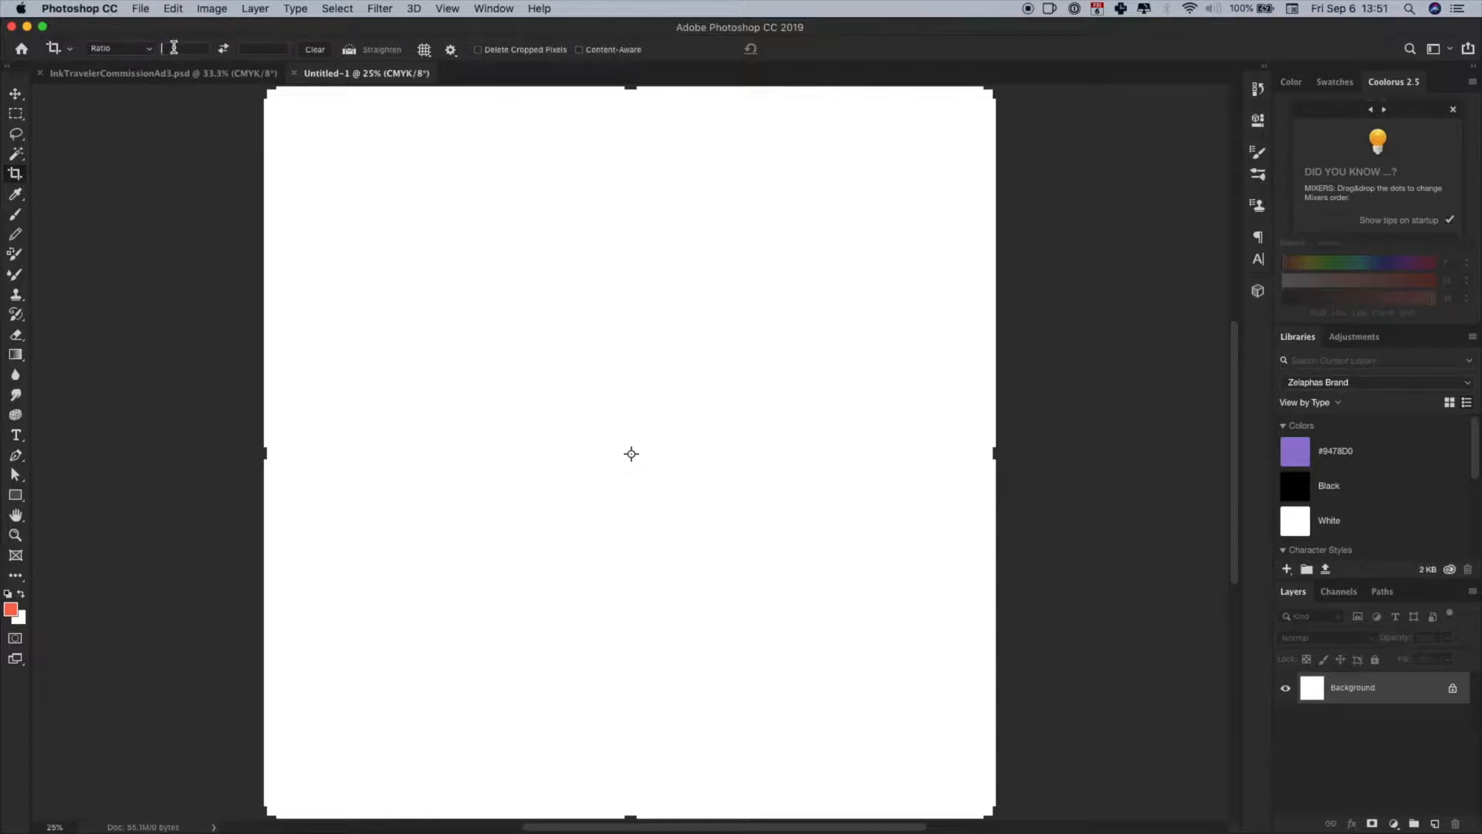
type("2")
key("Tab")
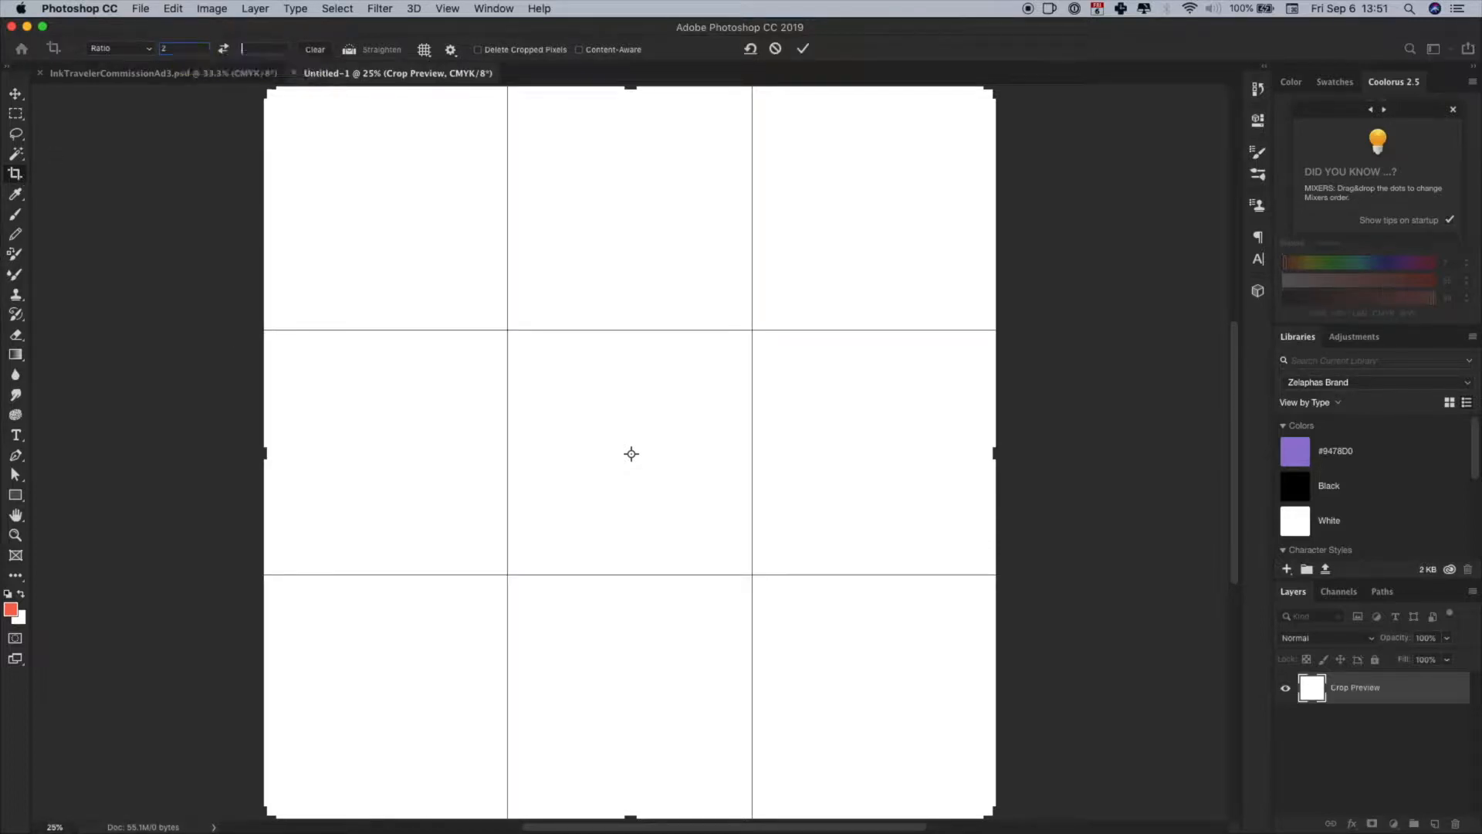
type("1")
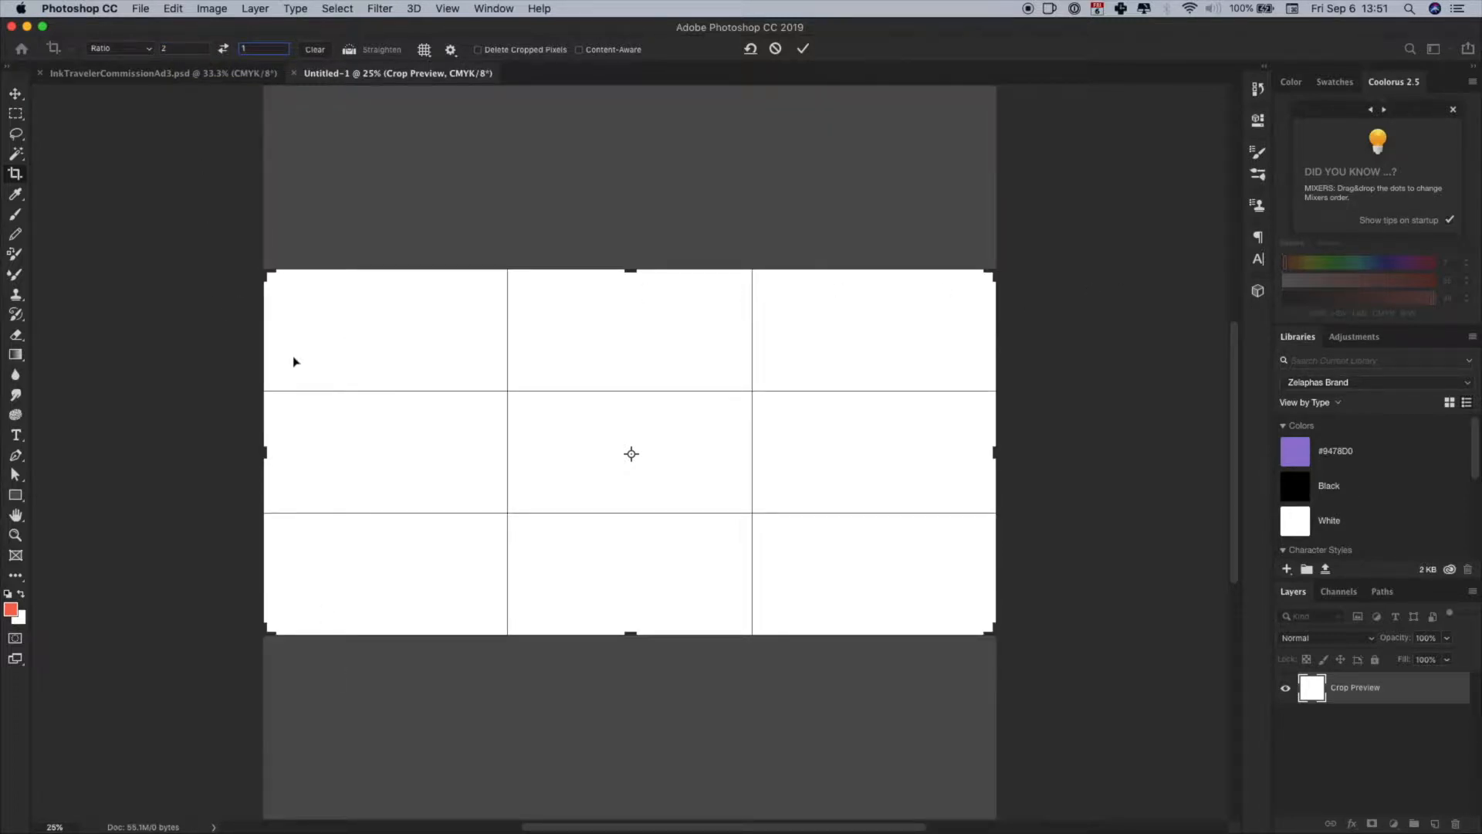
right_click(572, 385)
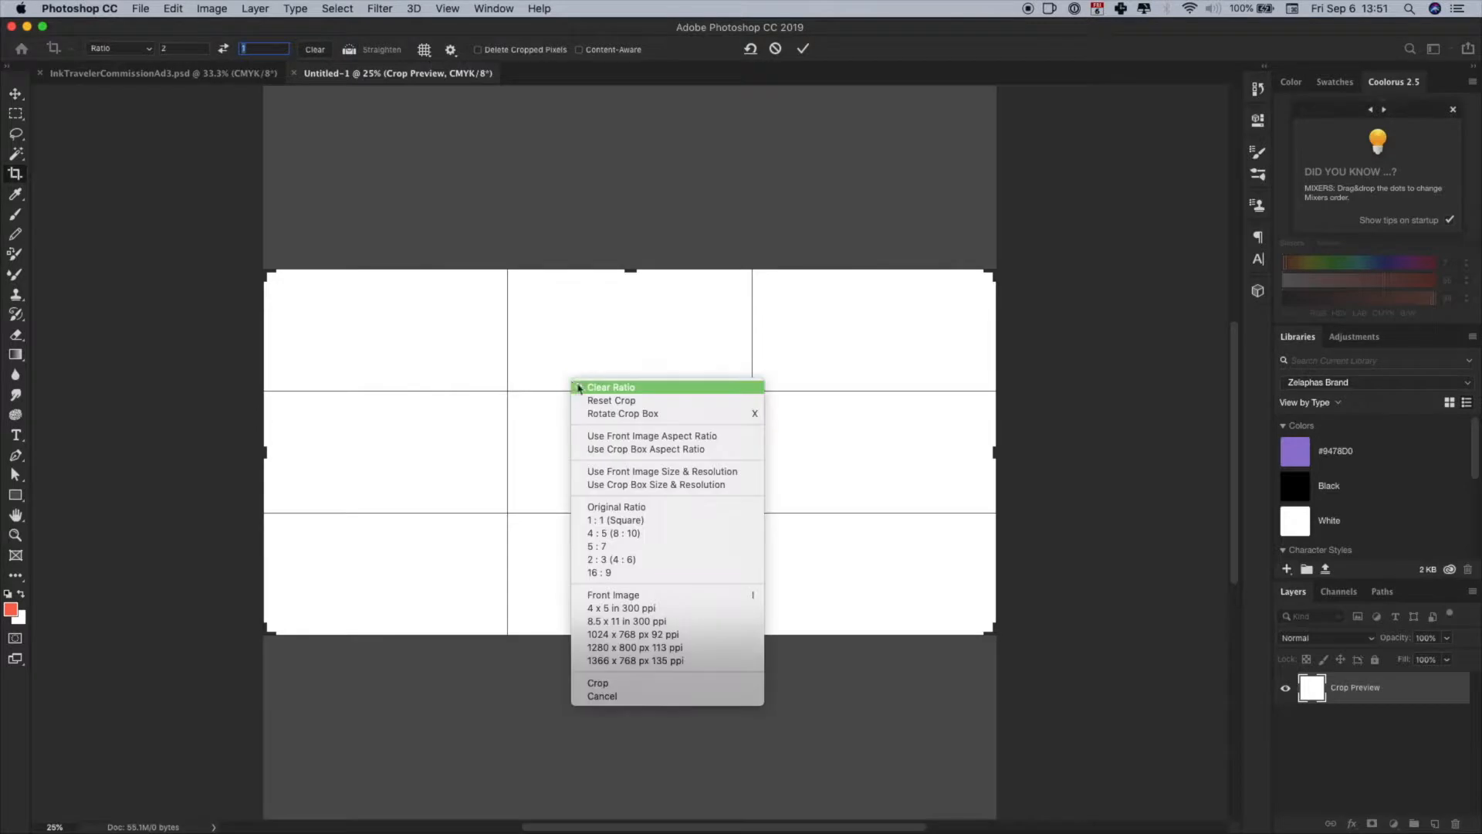
left_click(671, 684)
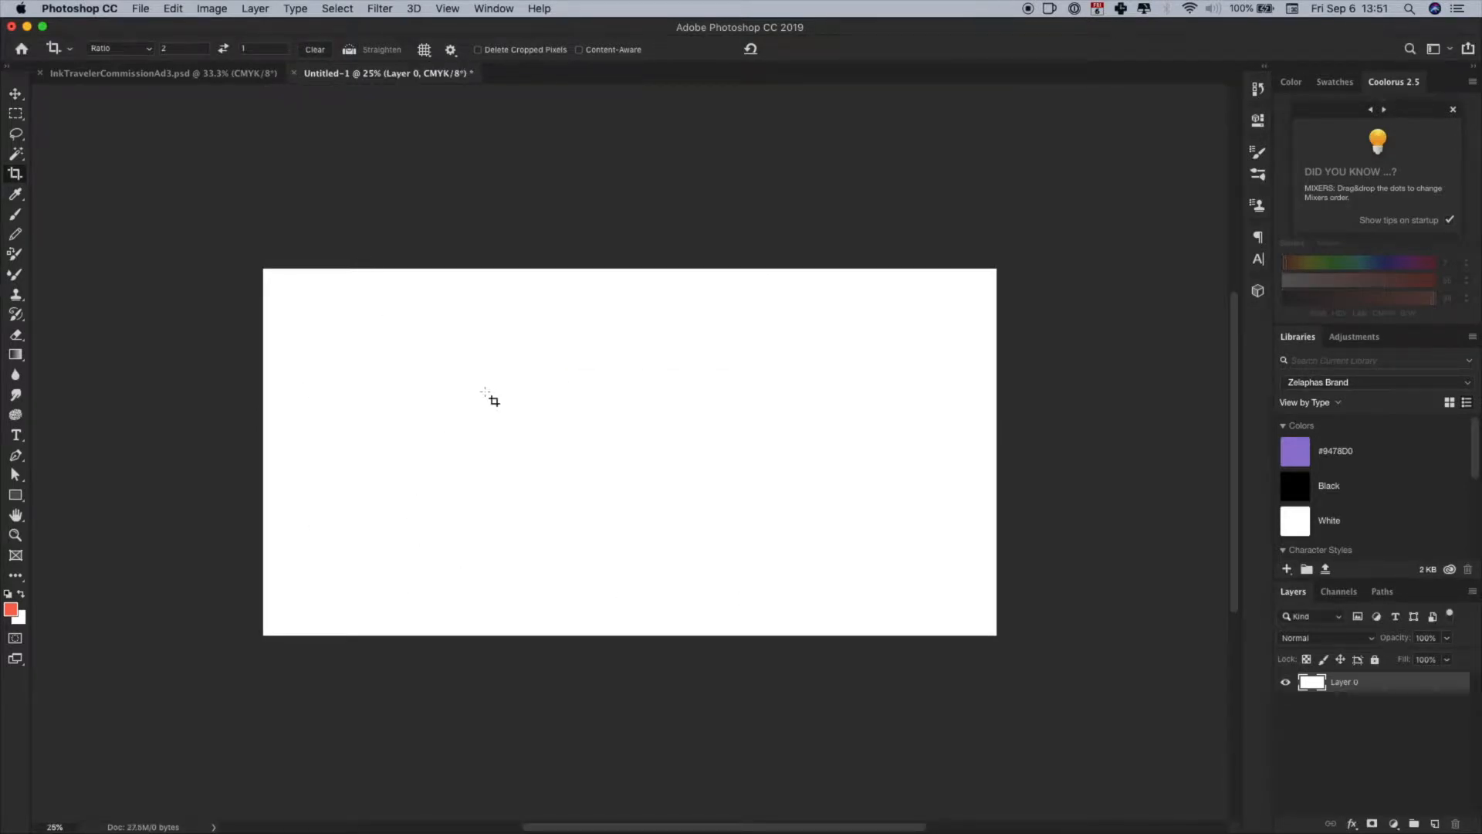
left_click(391, 154)
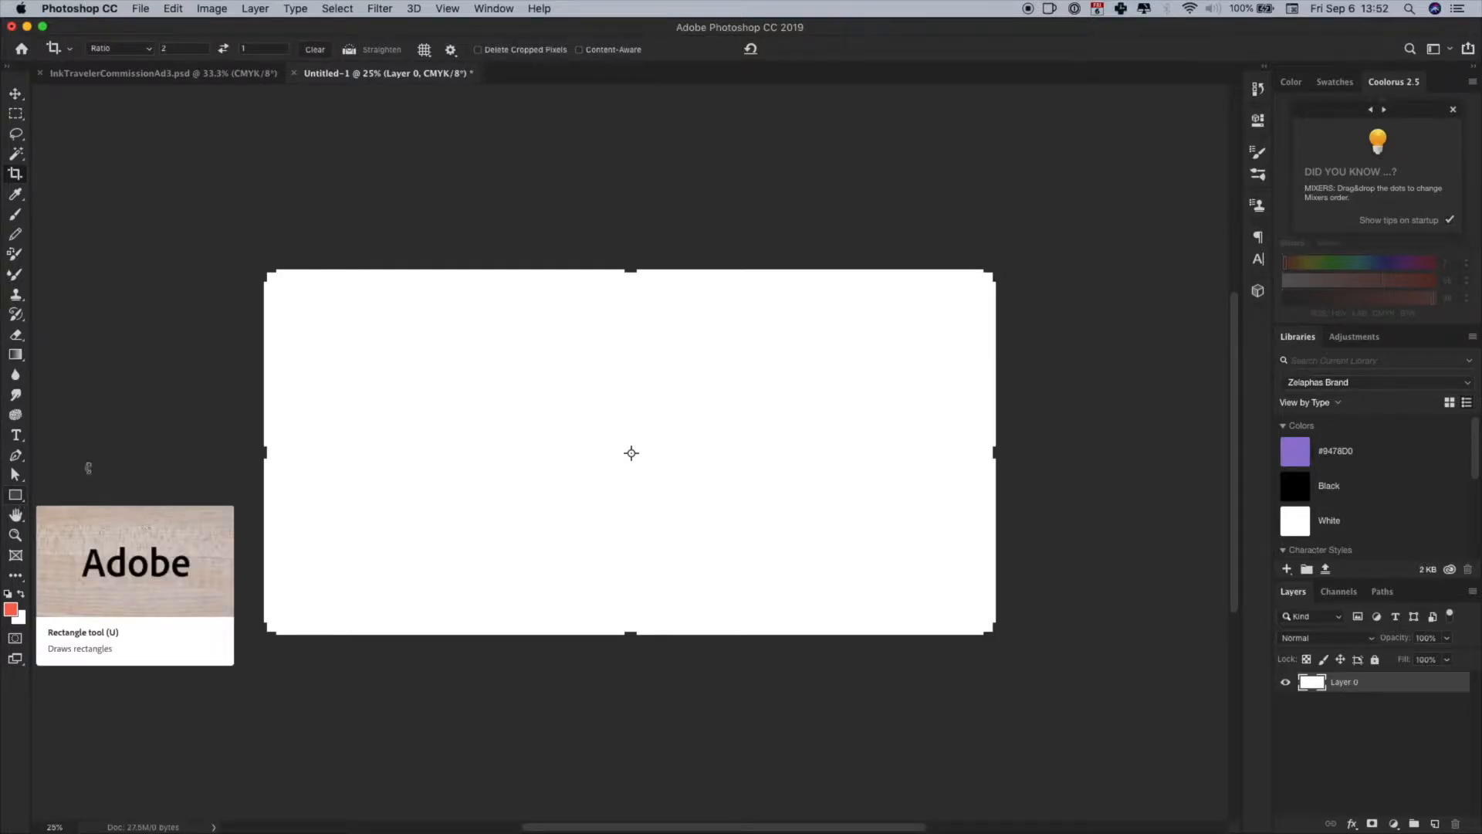
- Show the rulers and place guides along all four edges of the cropped canvas
left_click(15, 495)
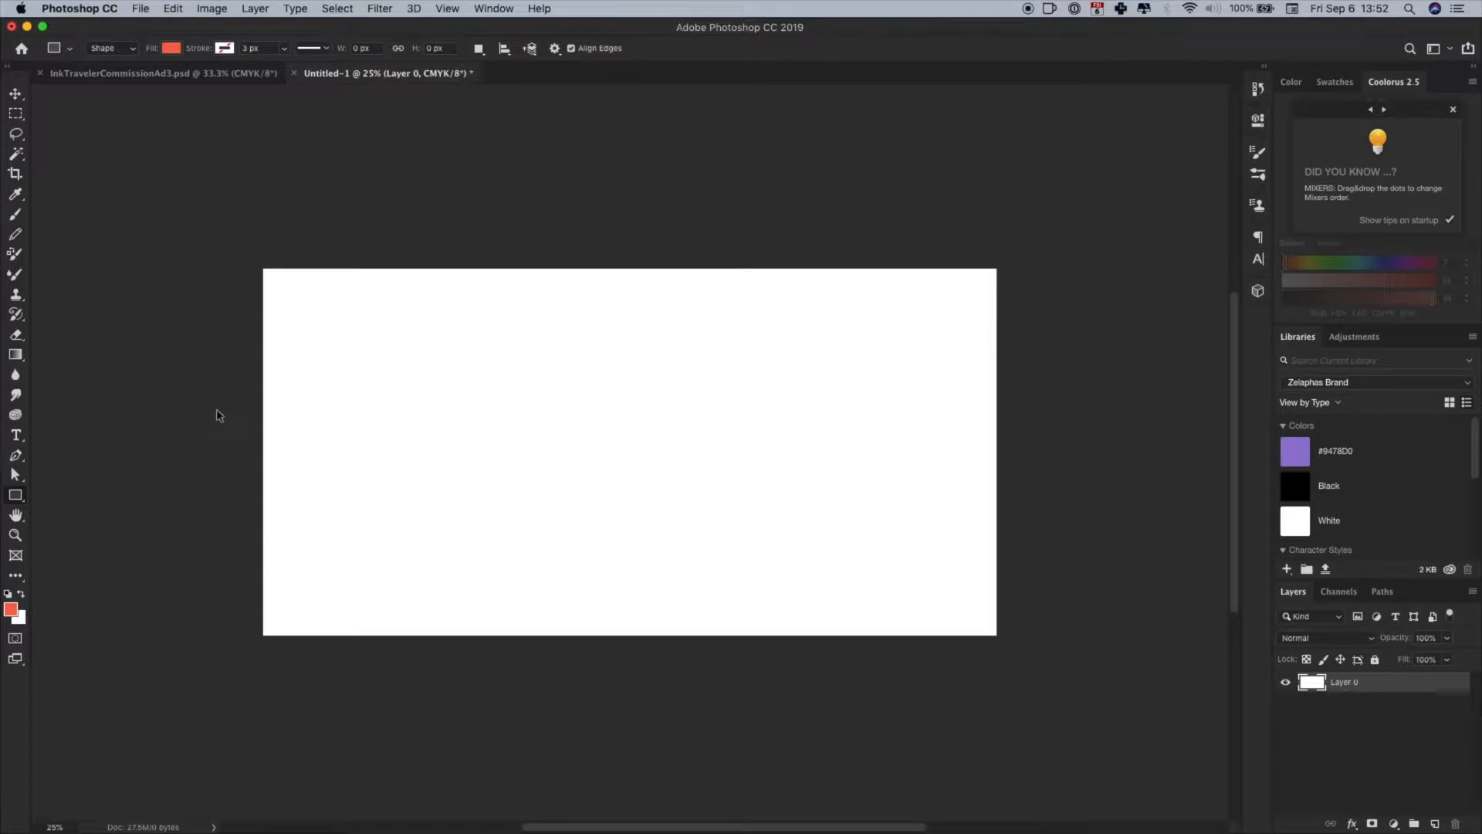
key("super+r")
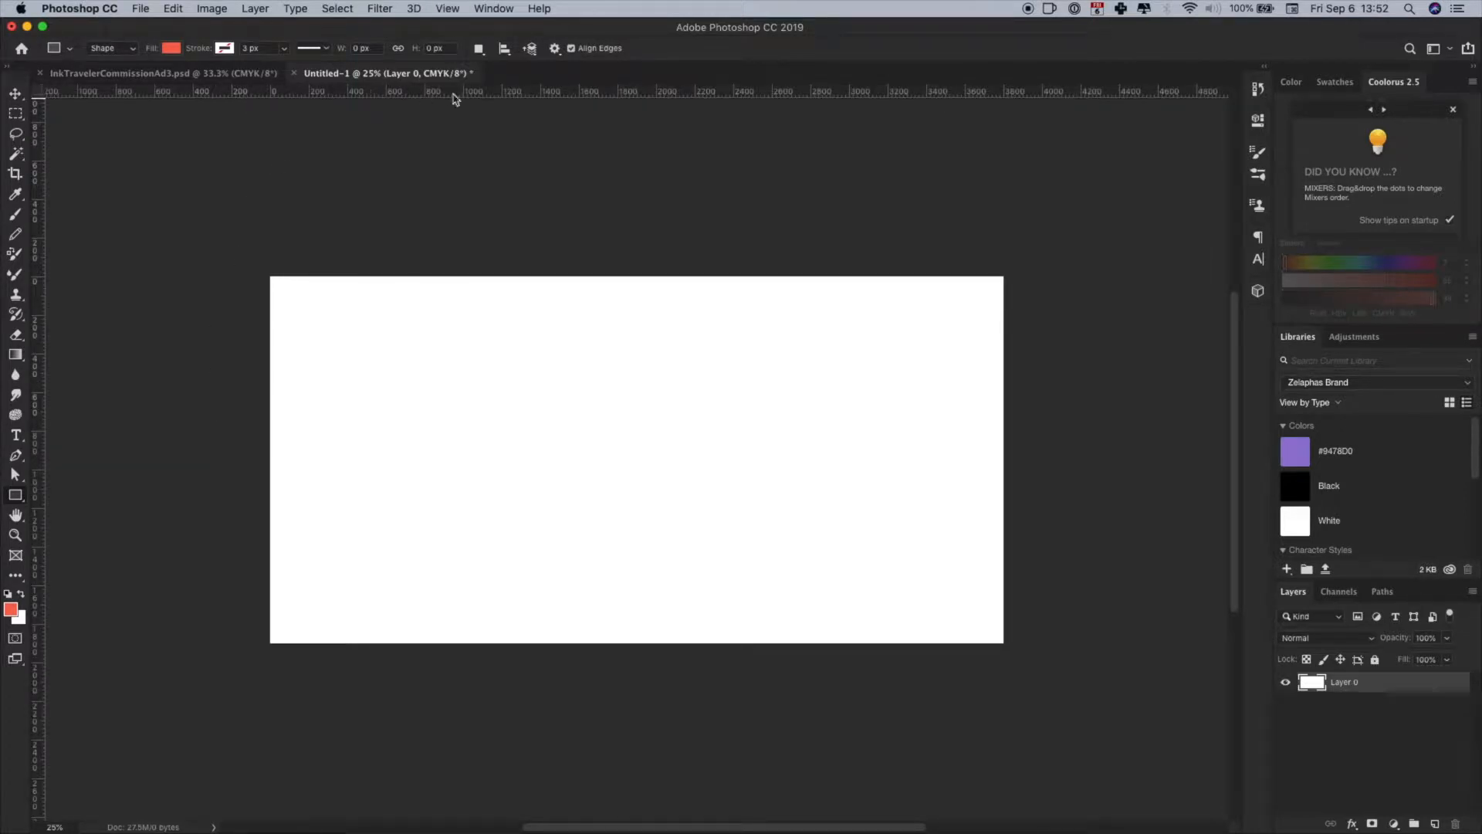
left_click_drag(37, 358, 266, 365)
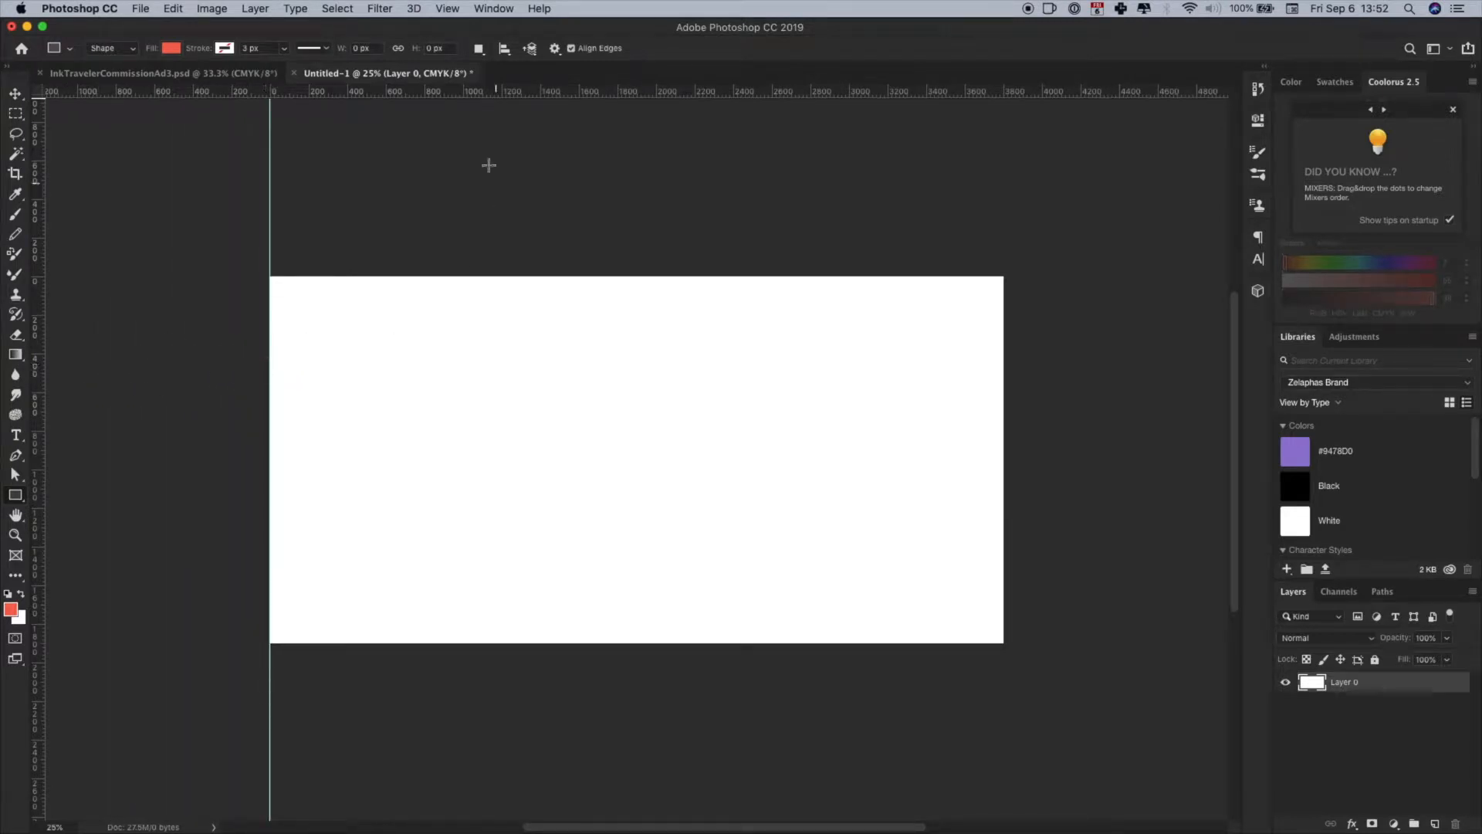
left_click_drag(456, 93, 461, 276)
left_click_drag(31, 444, 1001, 462)
left_click_drag(646, 93, 590, 642)
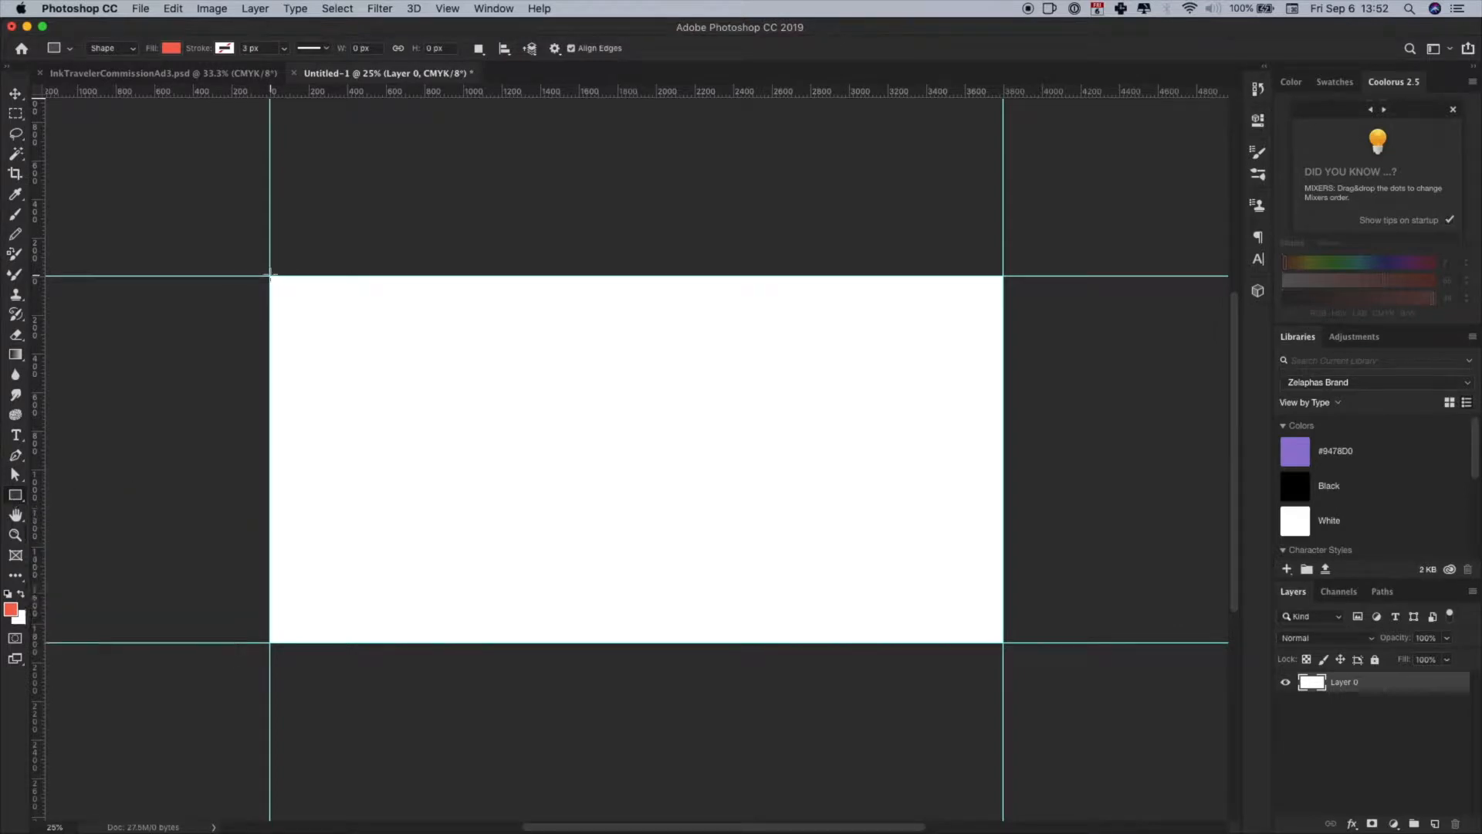
- Draw a 3800 x 1900 px rectangle shape covering the whole canvas and fill it with a darker red
left_click_drag(269, 275, 1002, 642)
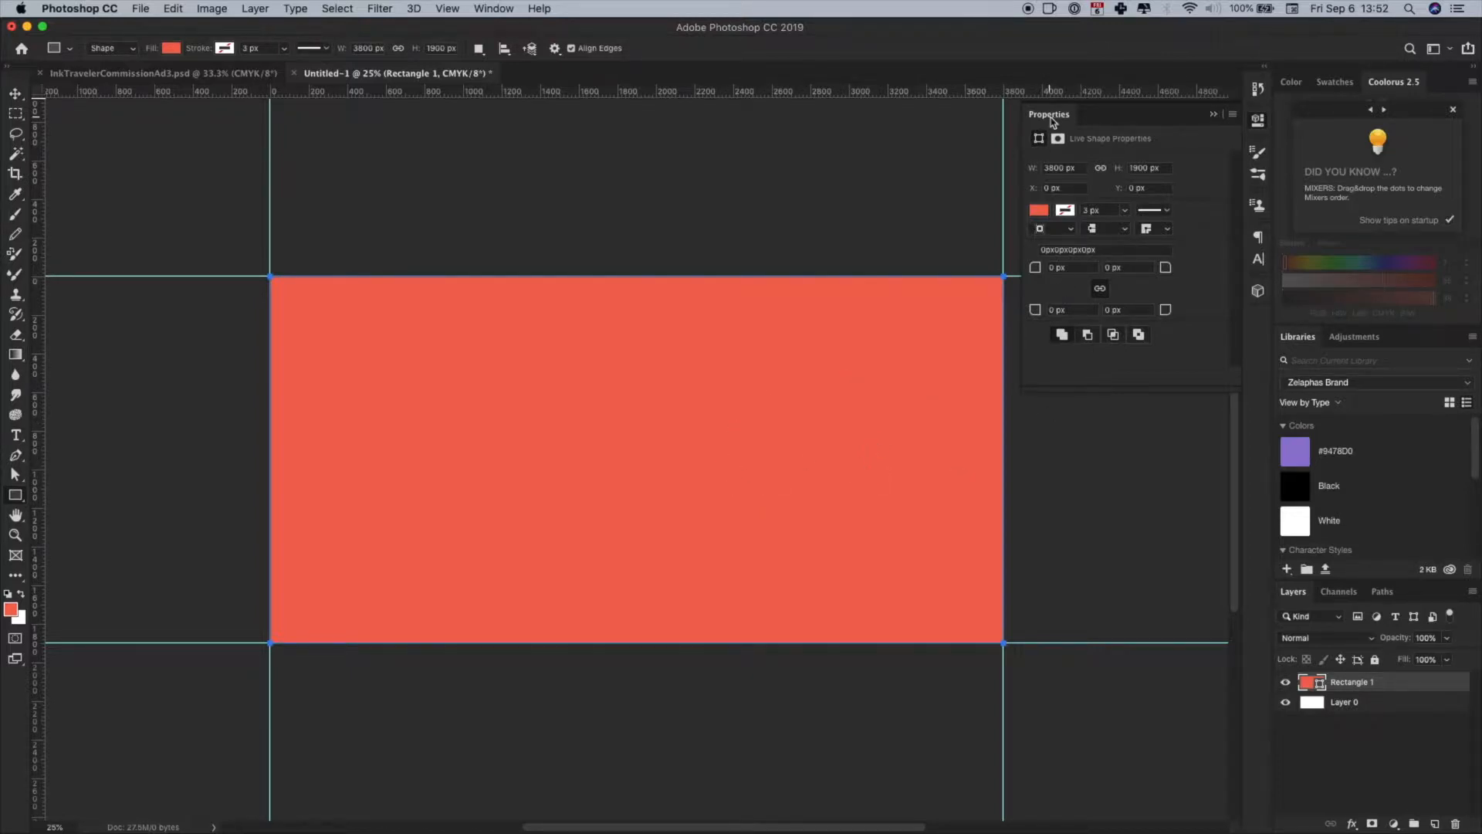
left_click(1039, 211)
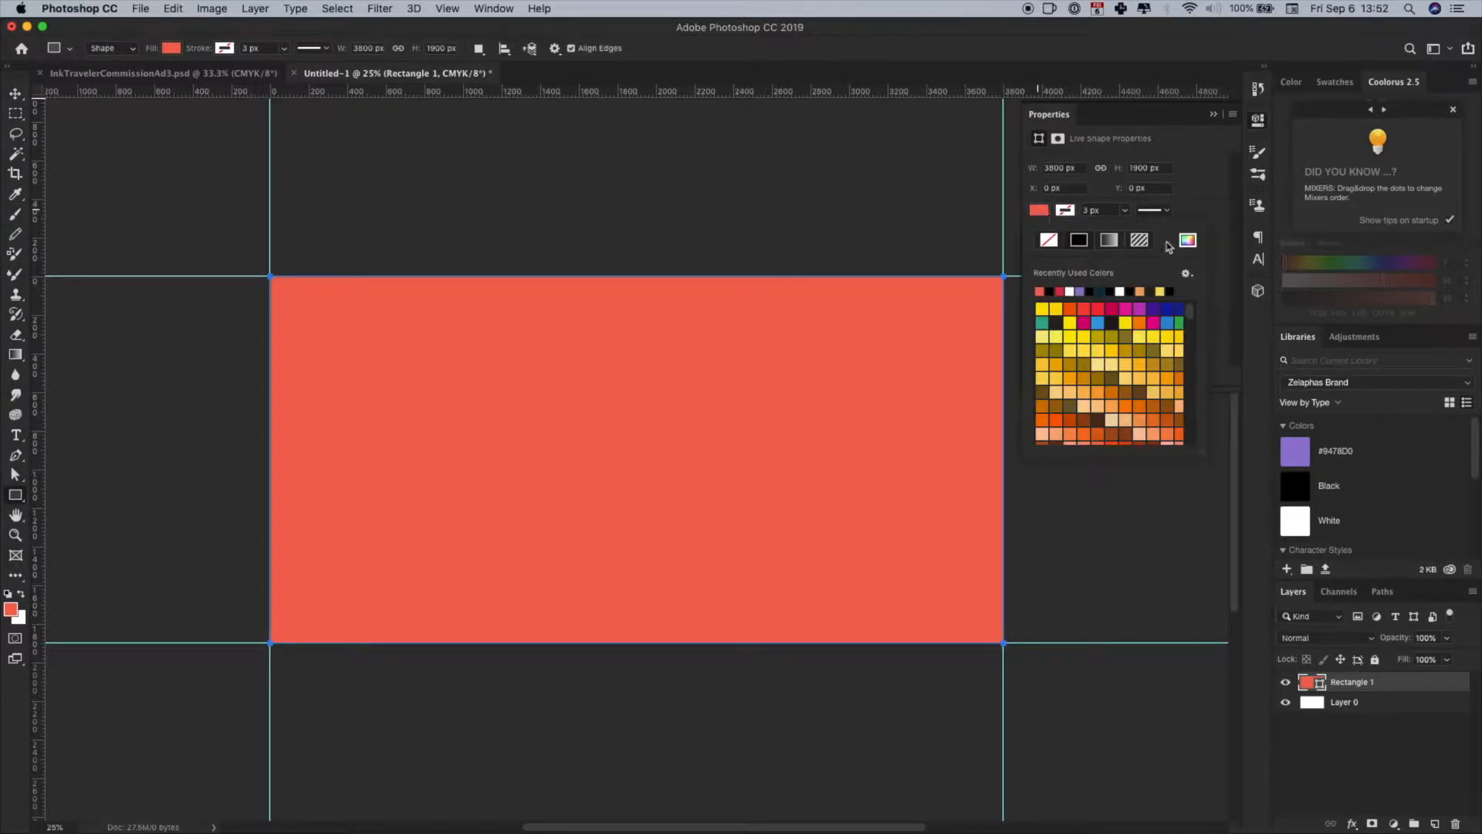
left_click(1189, 242)
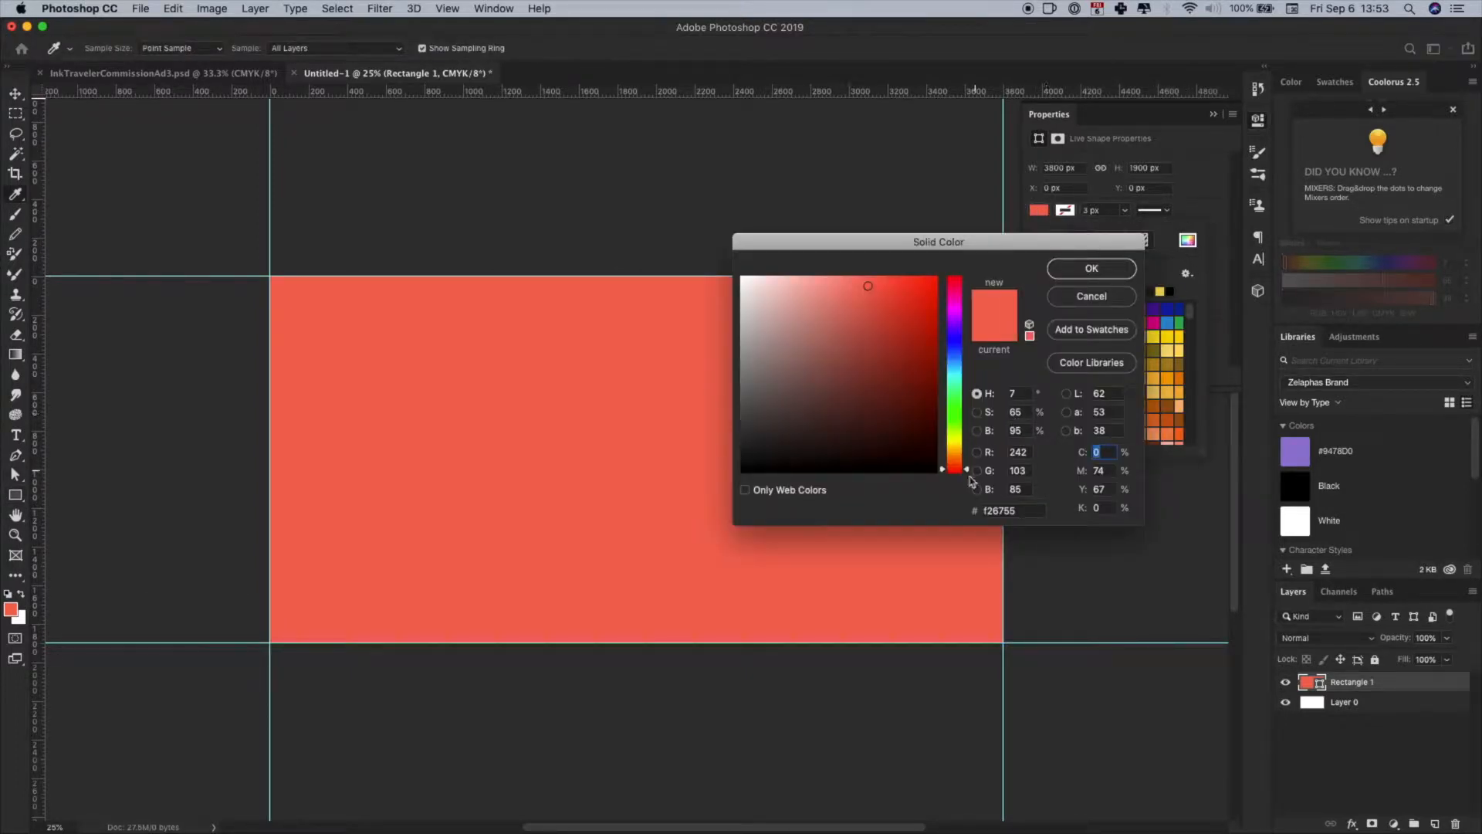
left_click_drag(918, 332, 903, 305)
left_click(1060, 276)
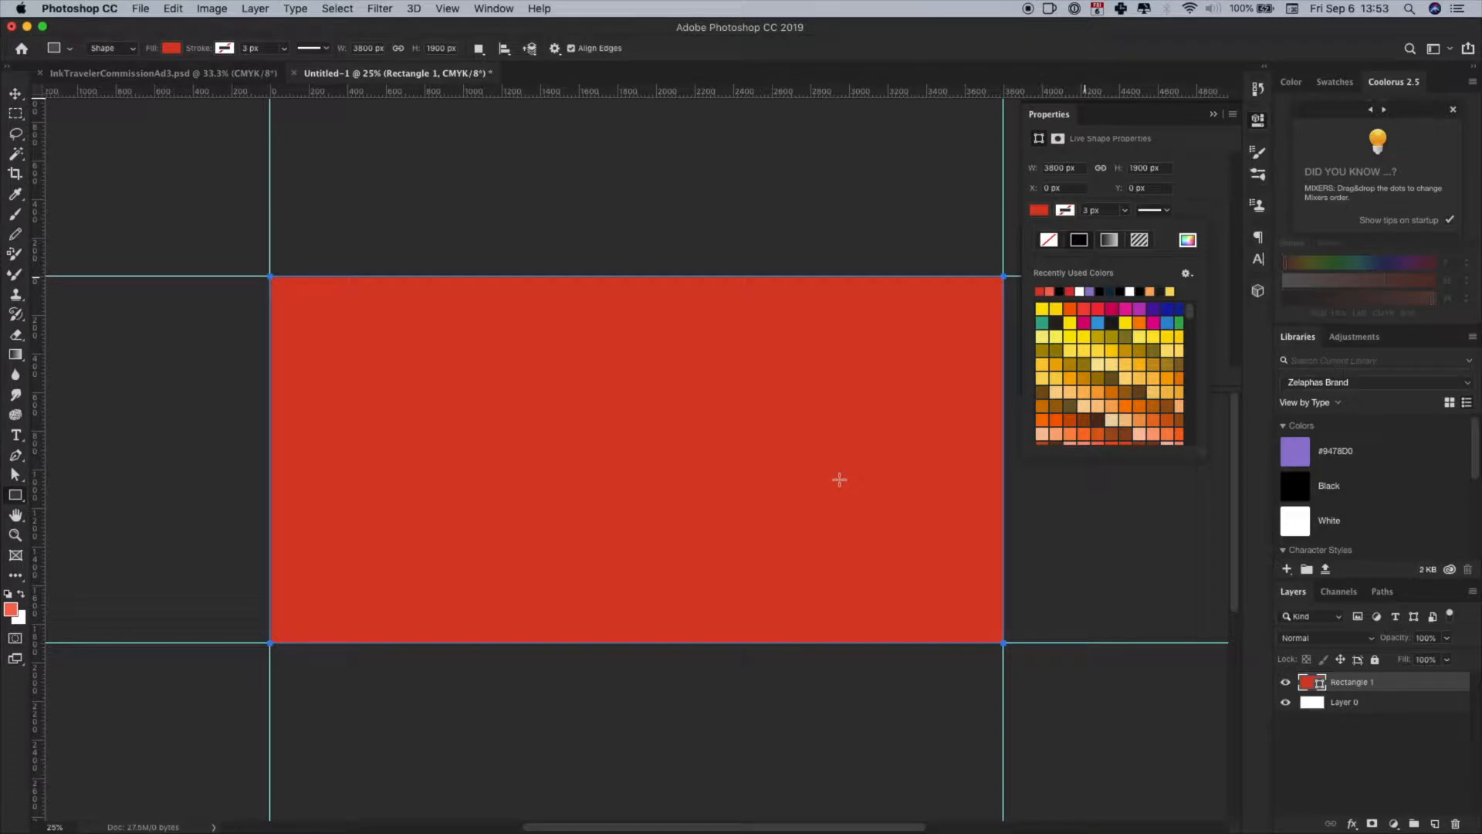
- Set the red rectangle's width to one fifth of the canvas by entering 3800/5
left_click(149, 73)
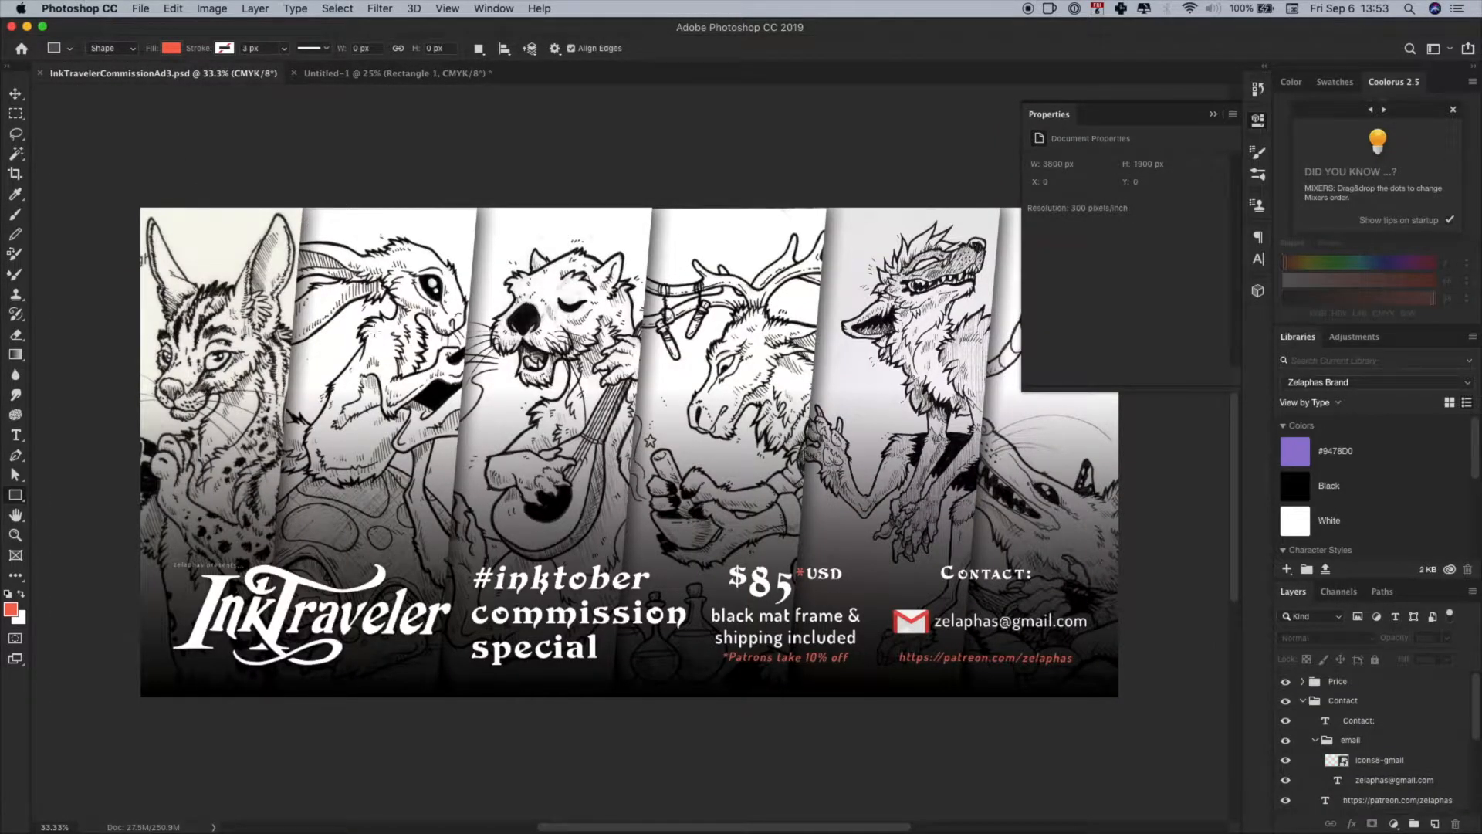
left_click(336, 74)
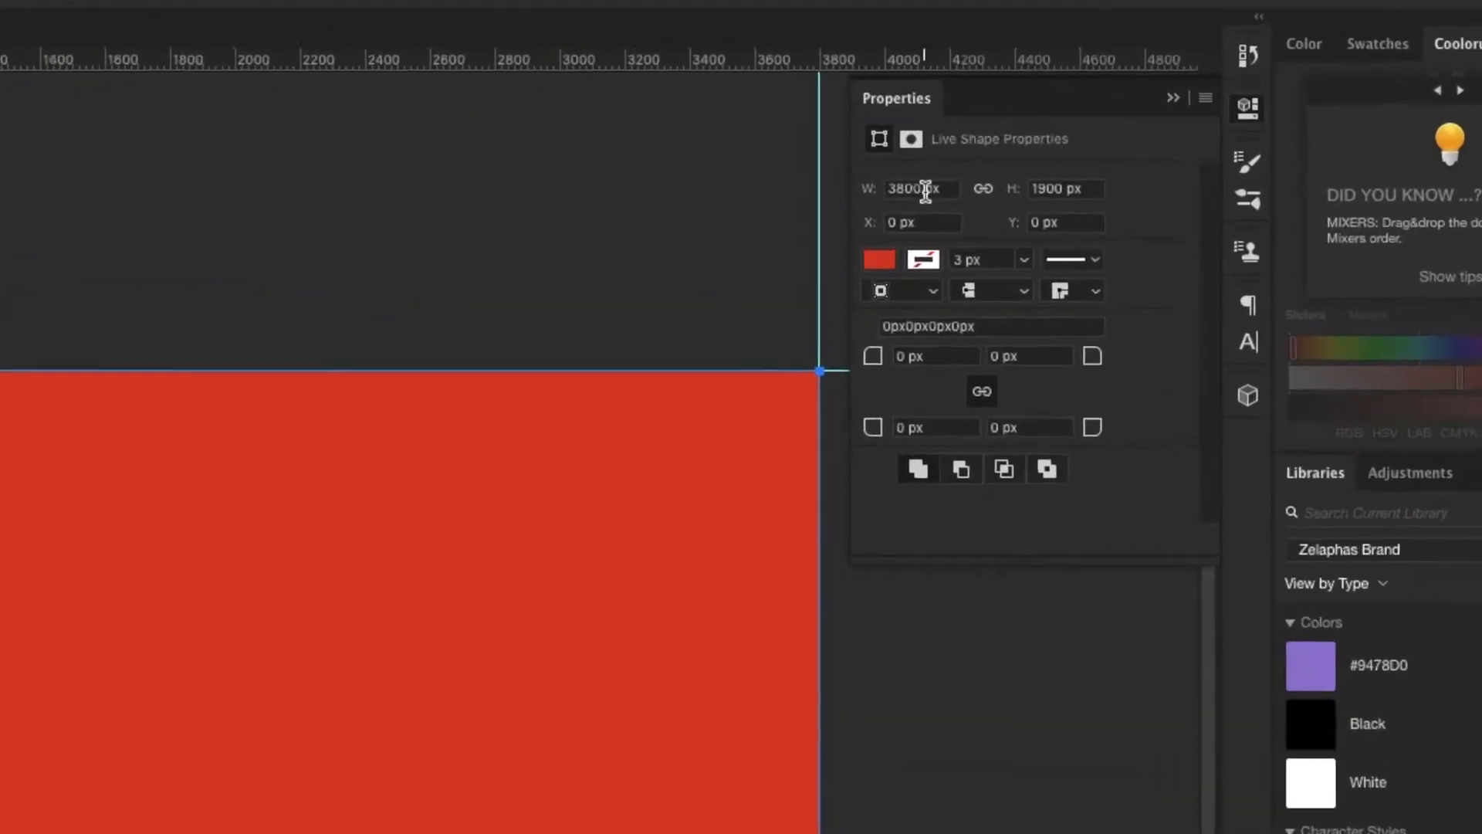
left_click(1026, 174)
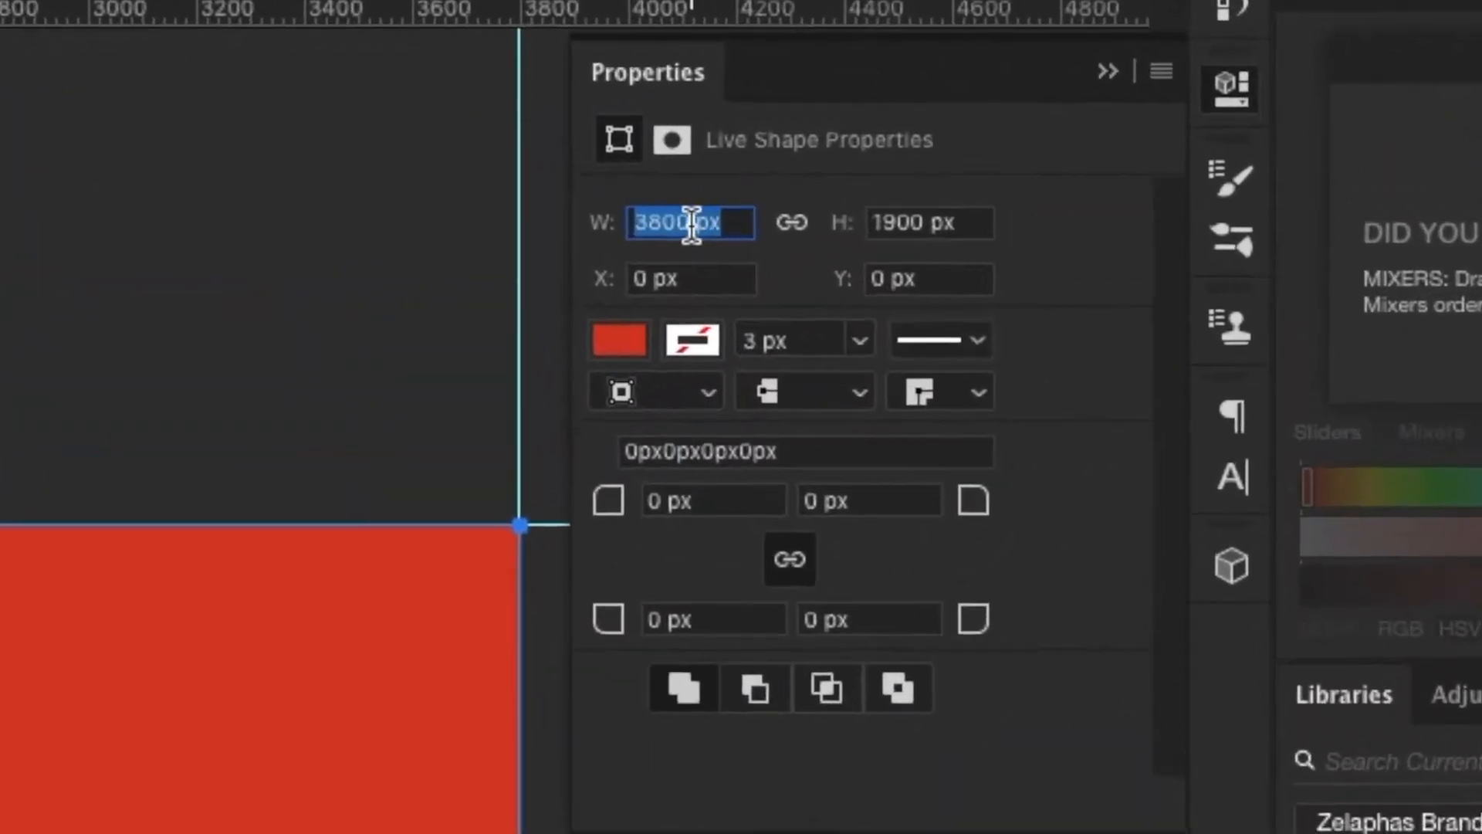
left_click_drag(728, 222, 695, 222)
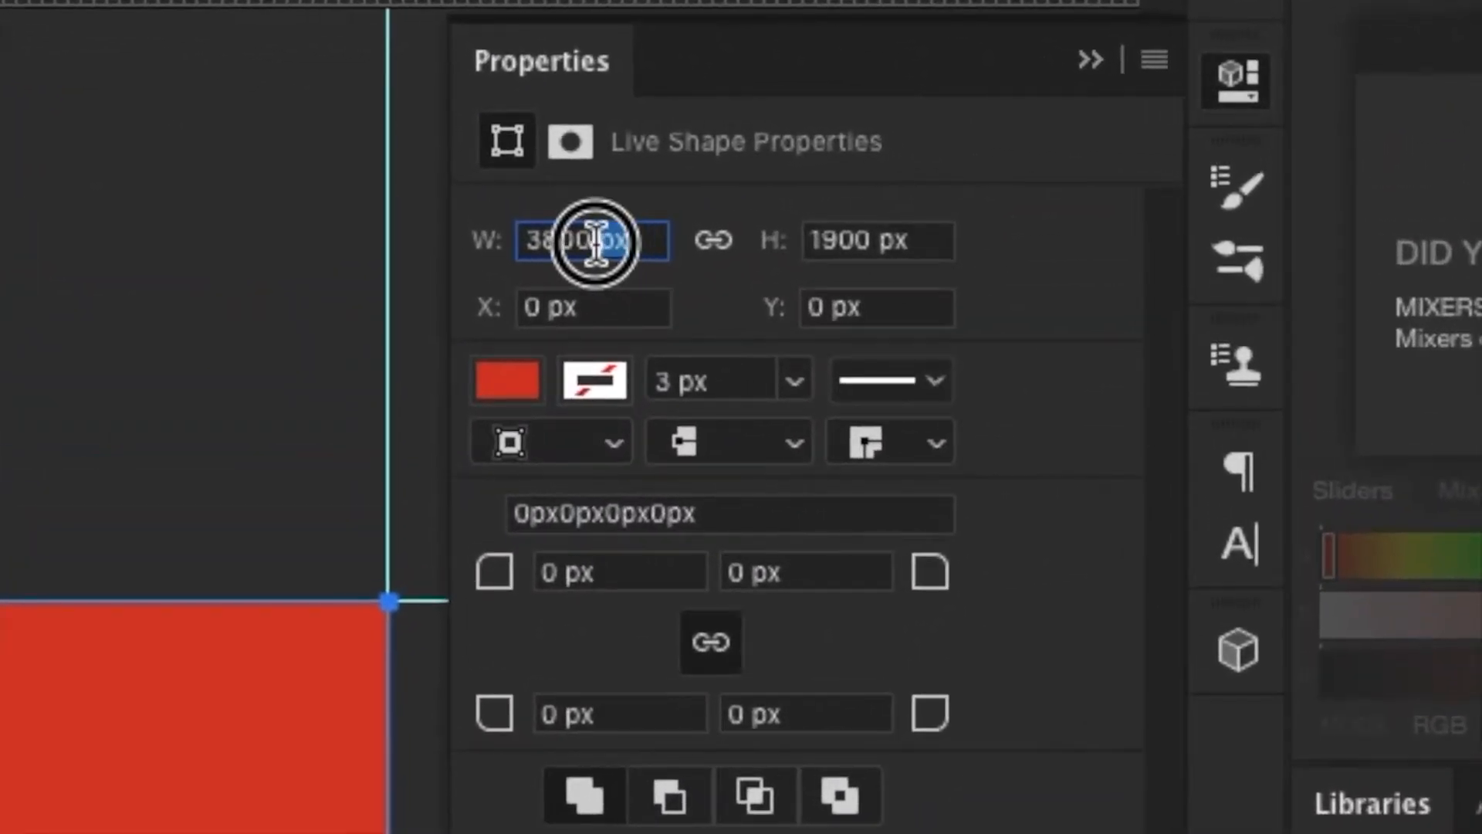
key("BackSpace")
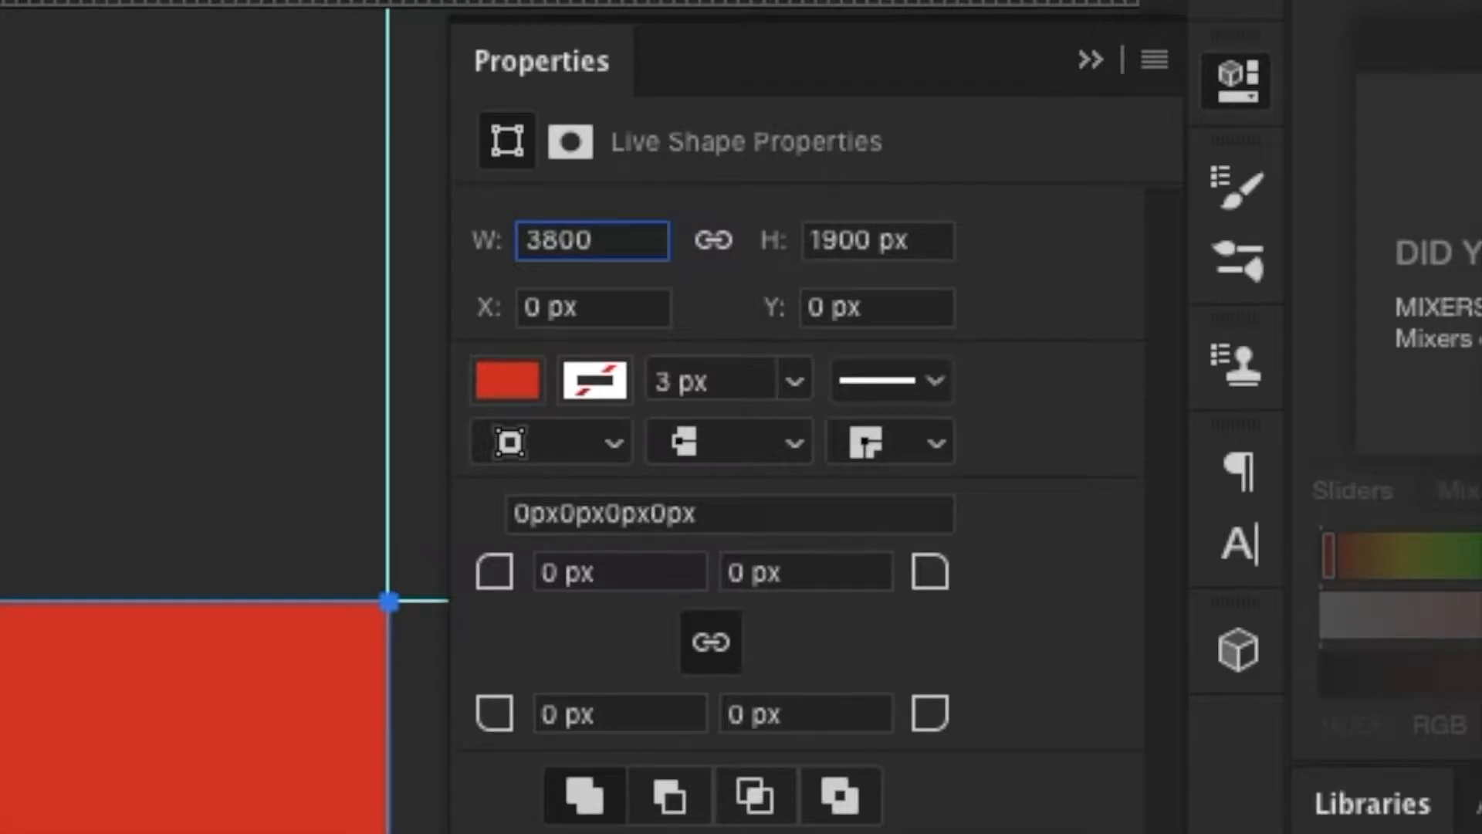
type("/5")
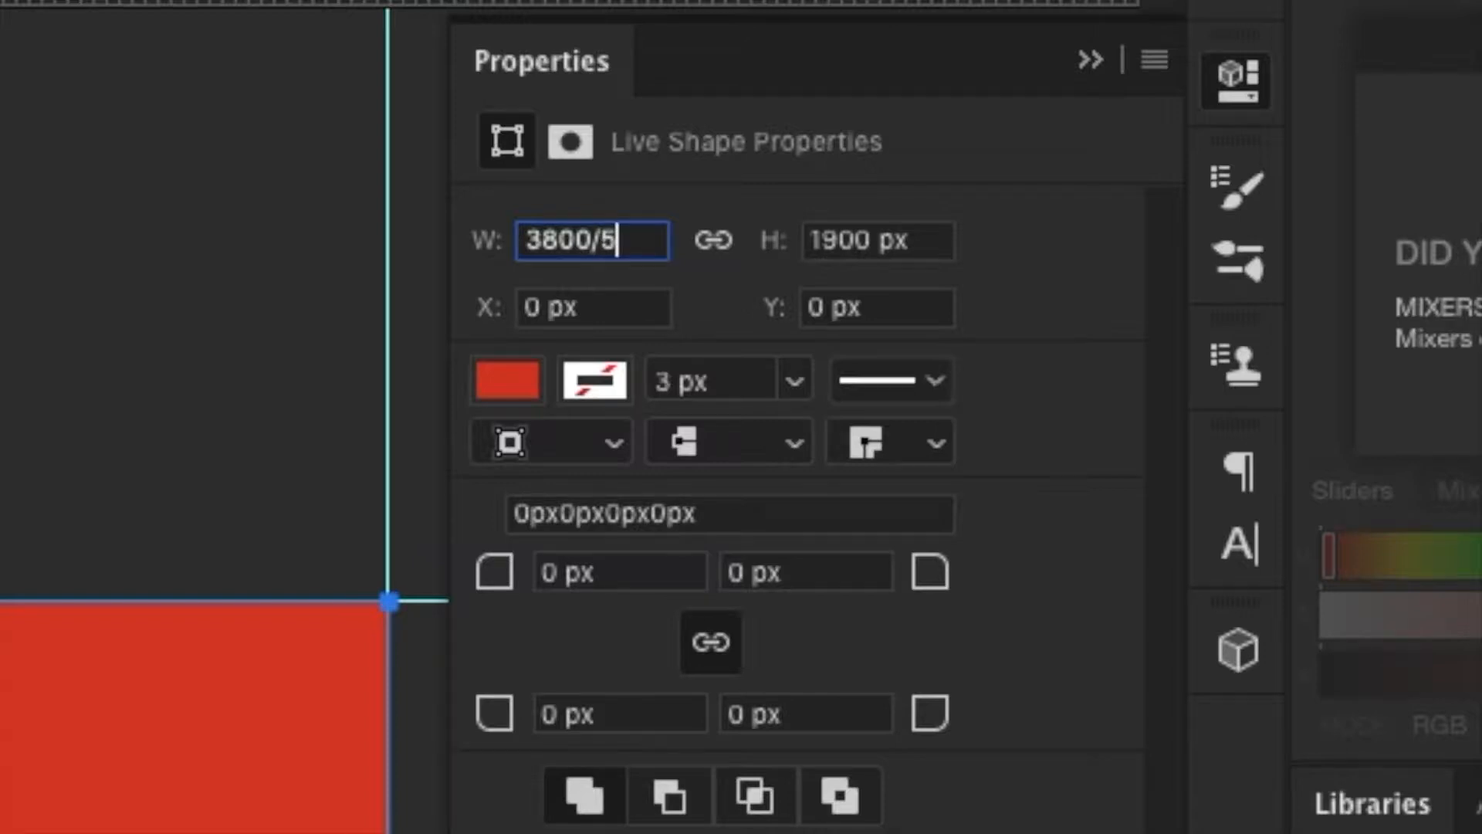
key("Return")
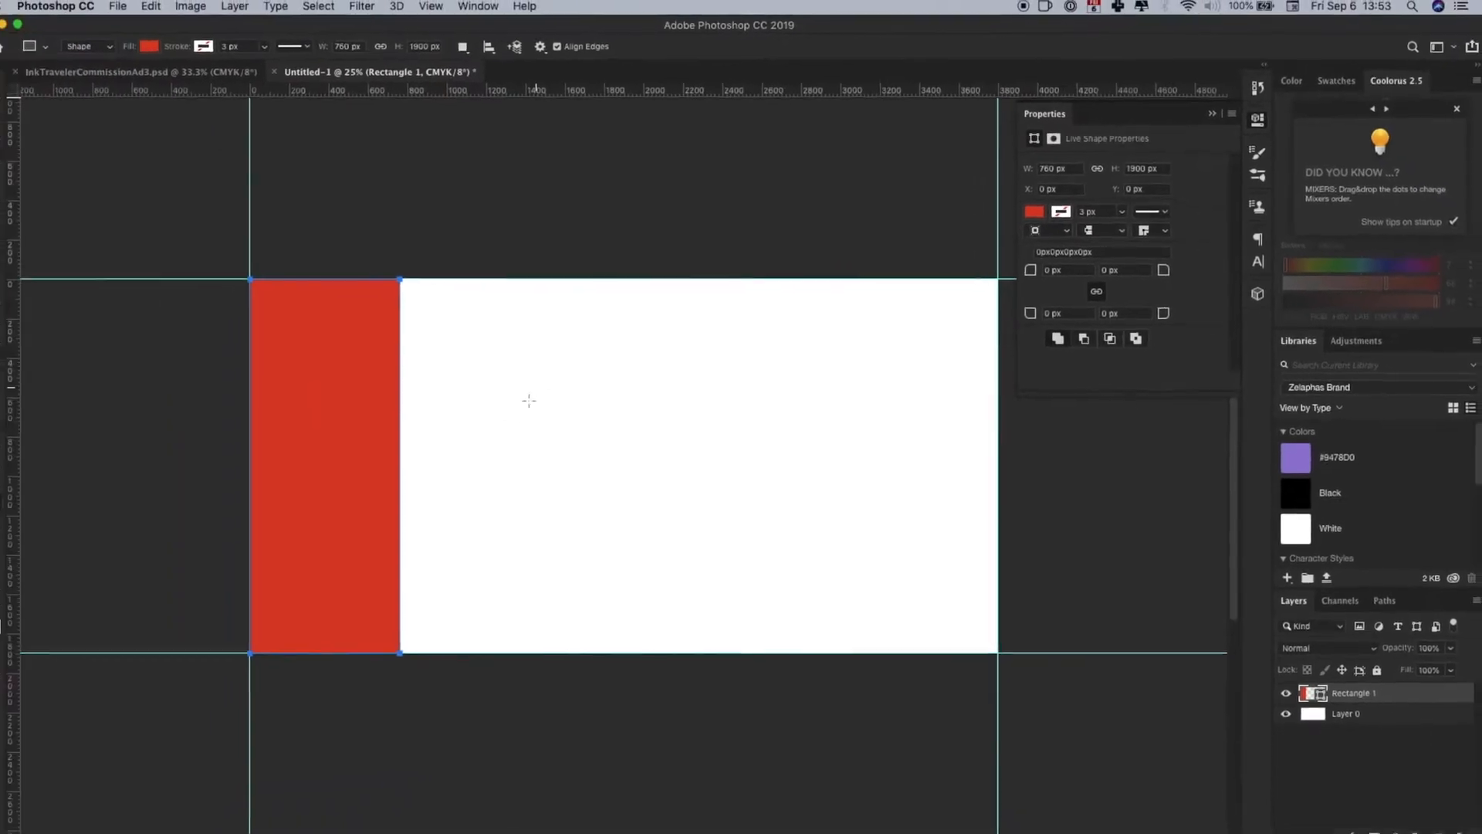
- Choose the Add Anchor Point Tool and create a new horizontal guide at 50% of the canvas height
left_click(16, 461)
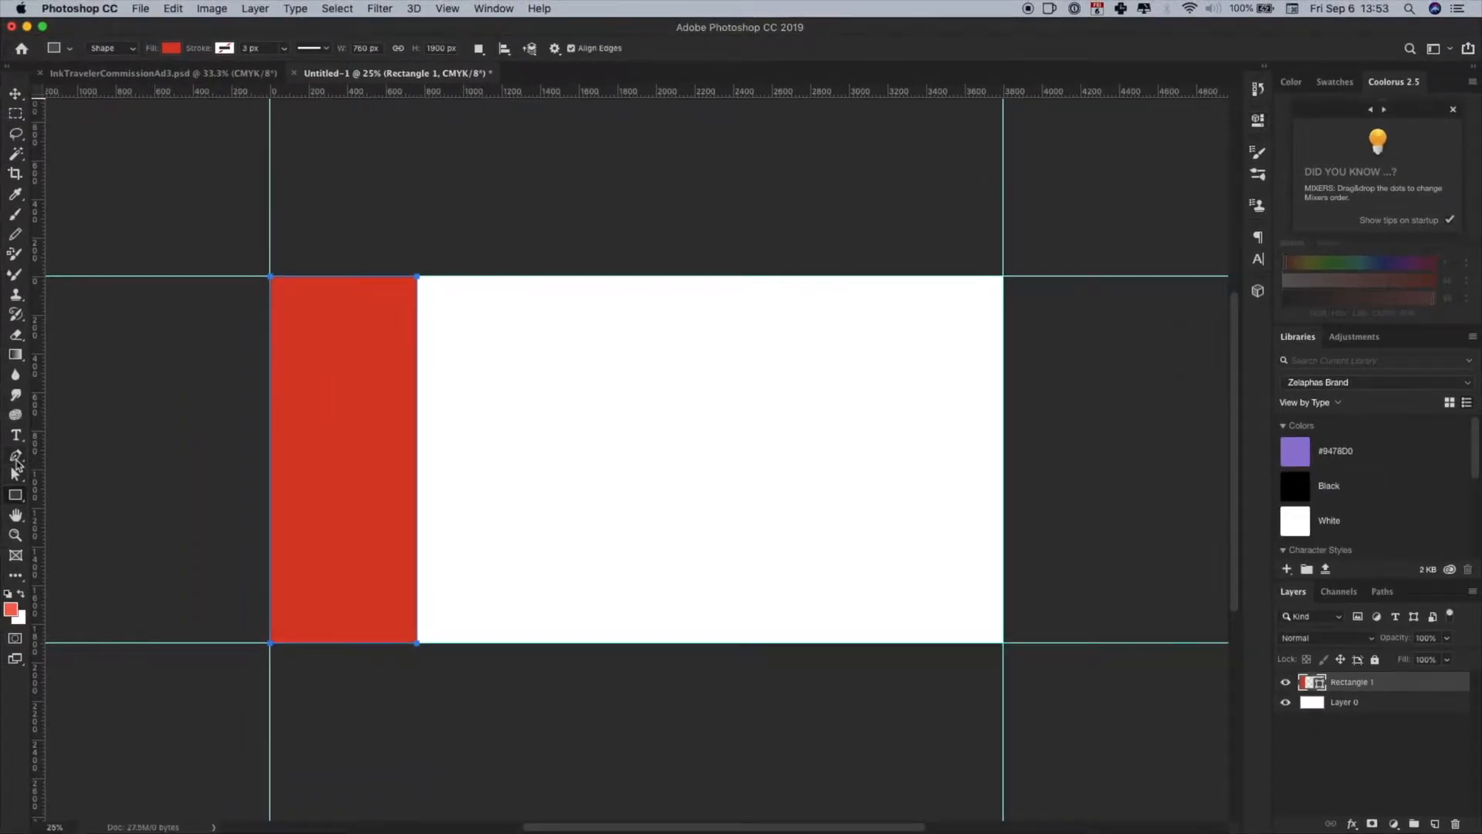
left_click(167, 72)
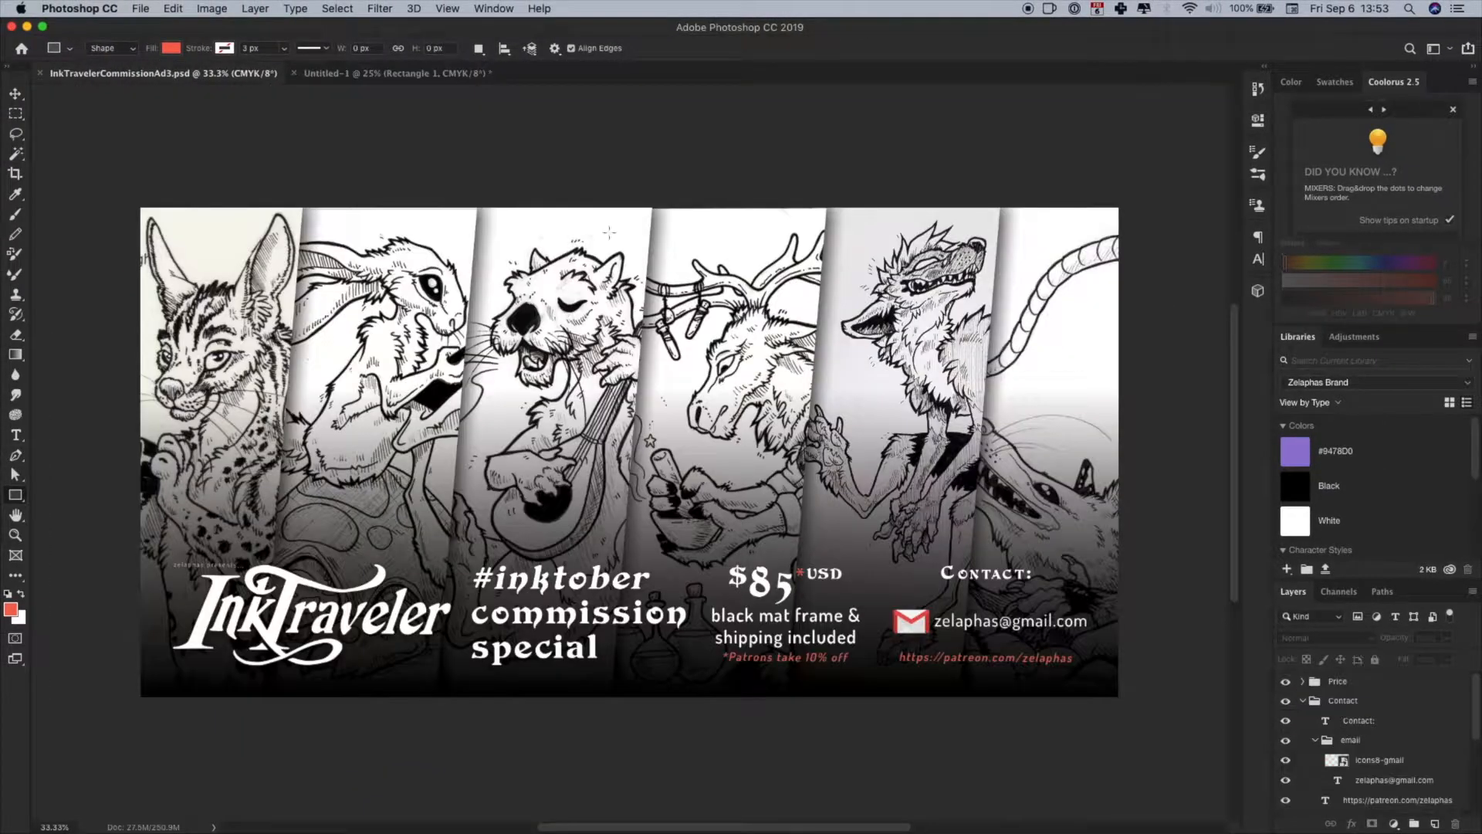
left_click(371, 73)
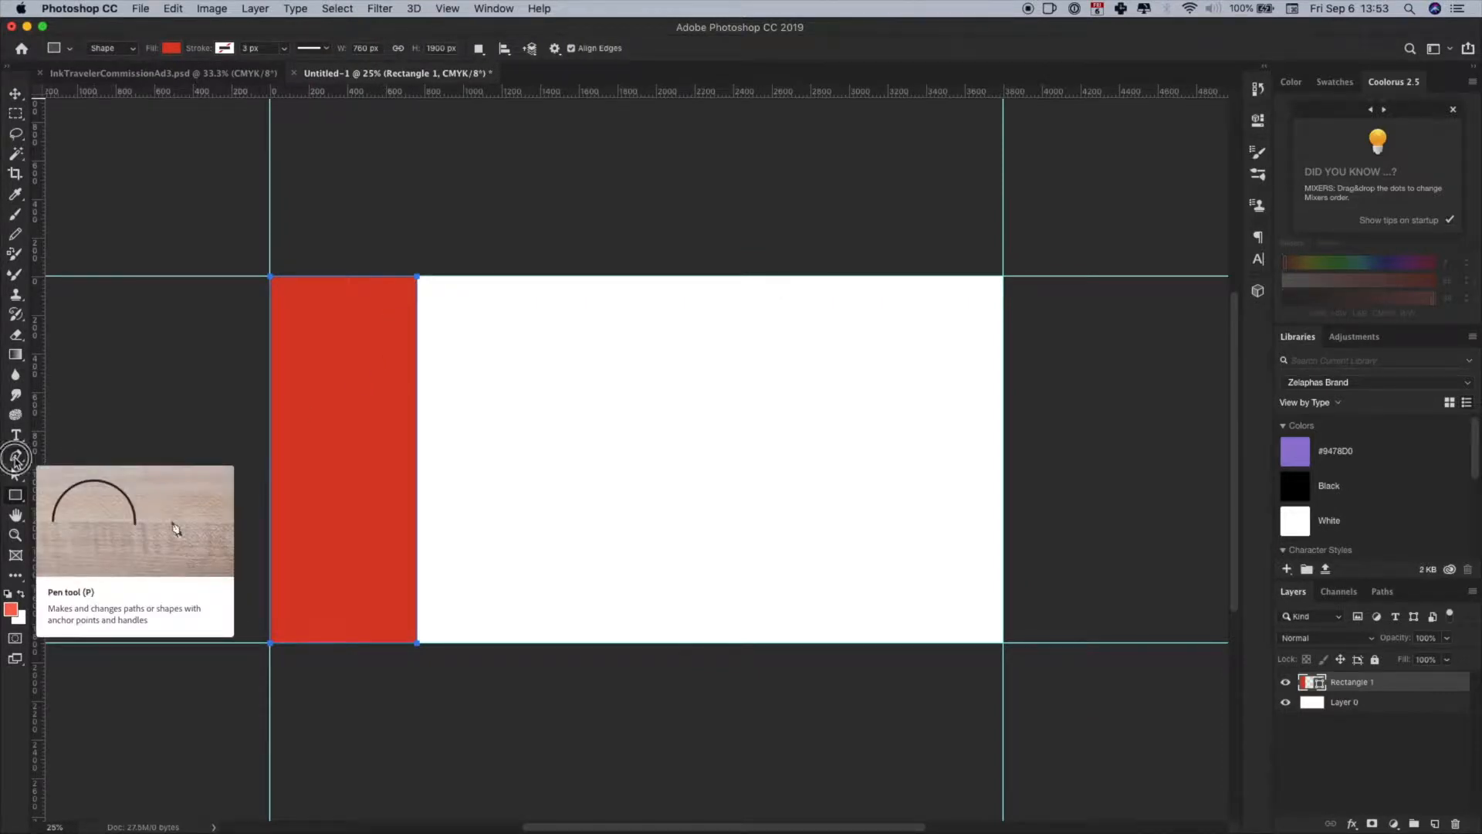
left_click(15, 457)
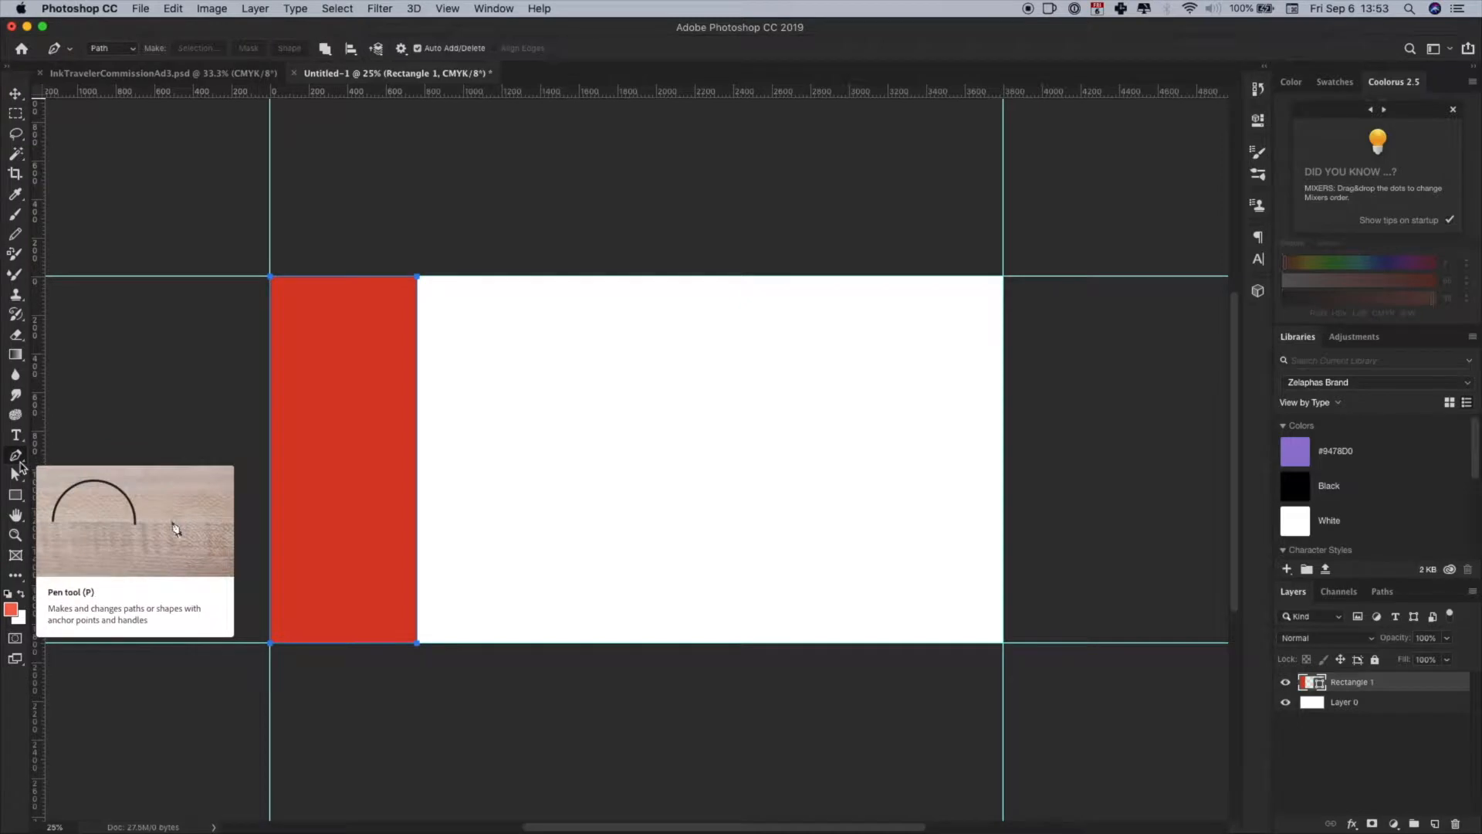
left_click_drag(23, 460, 133, 501)
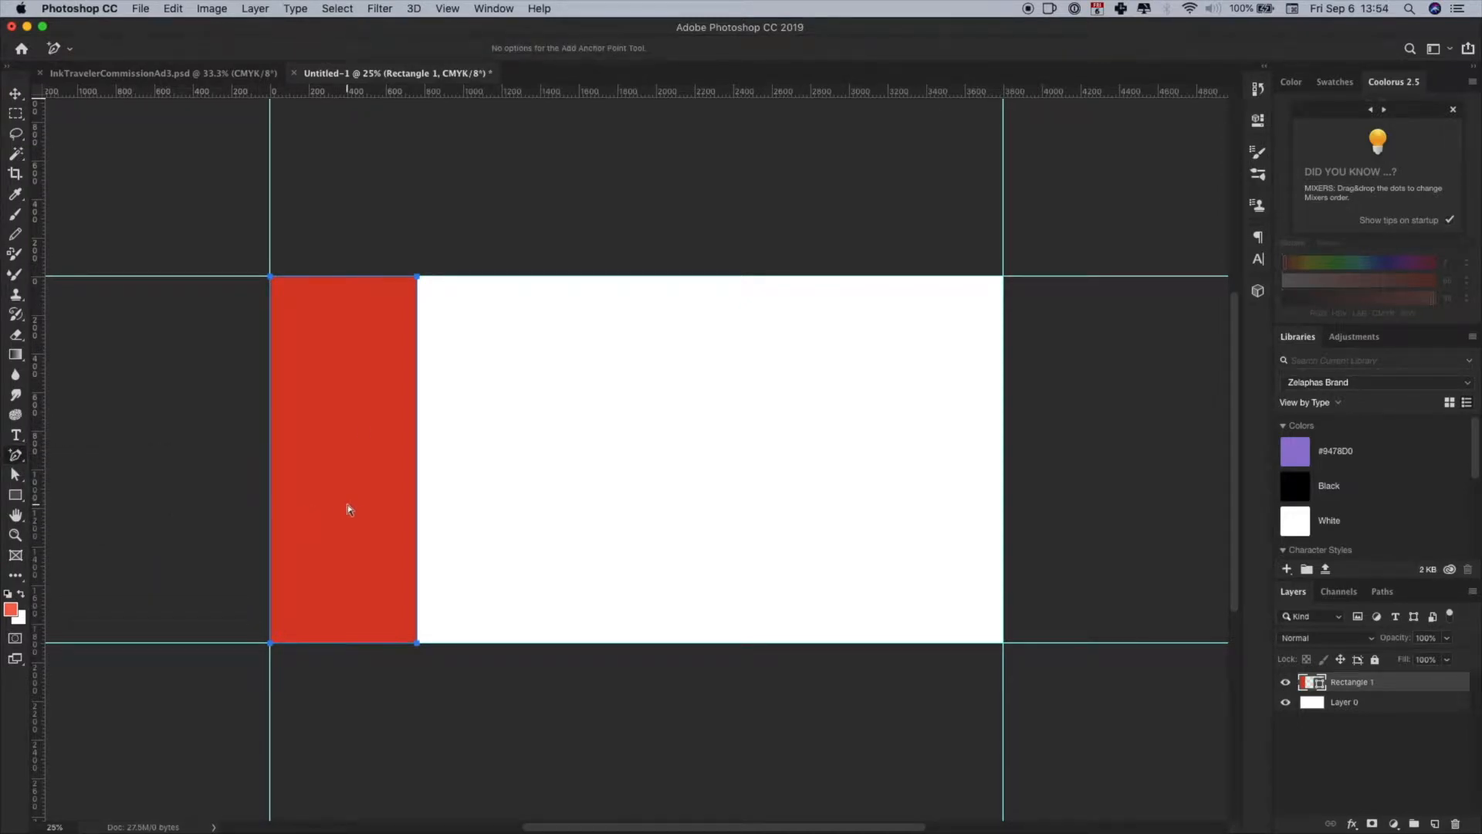
left_click(452, 9)
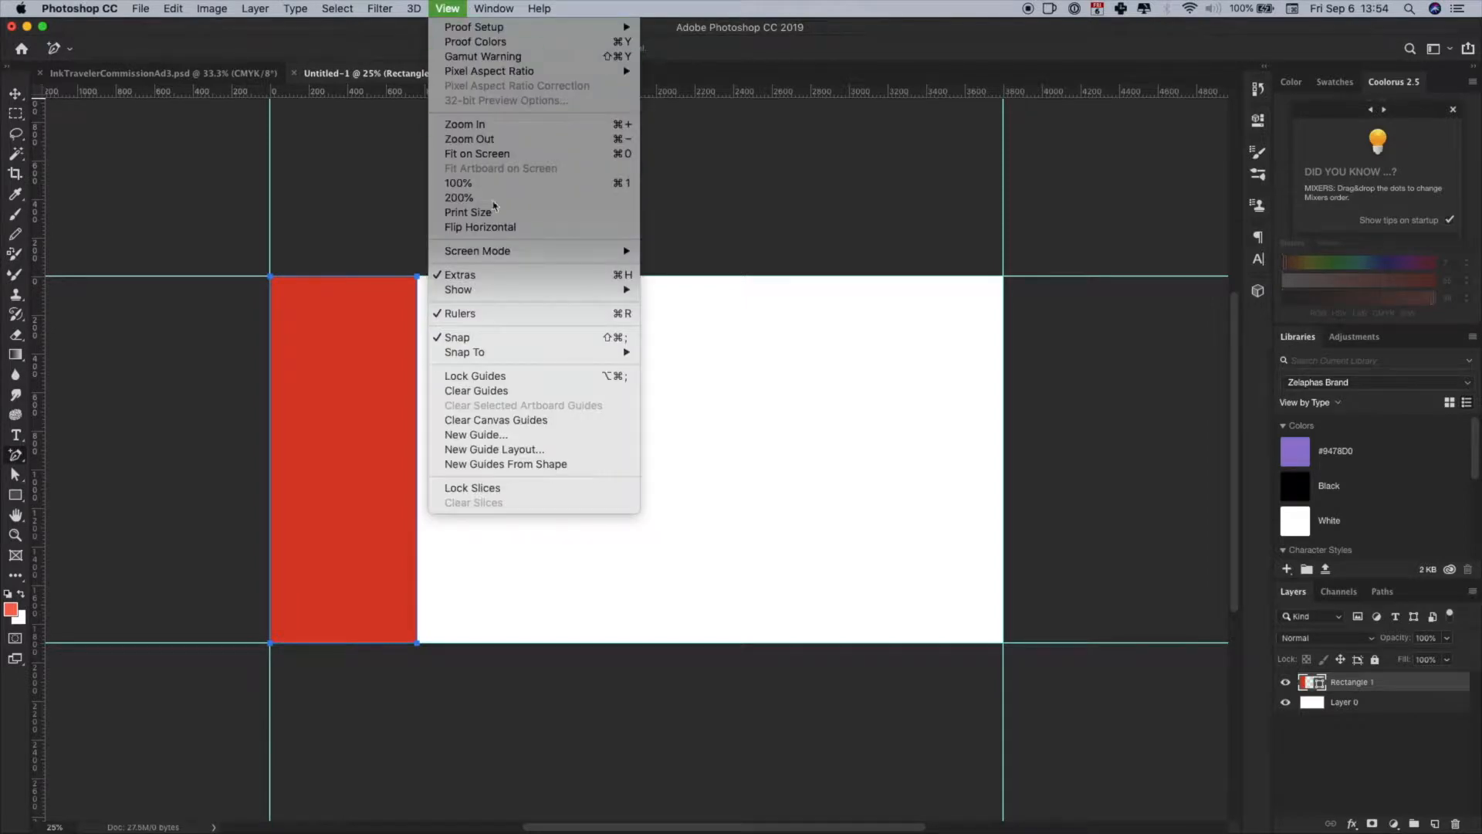
left_click(540, 434)
type("50")
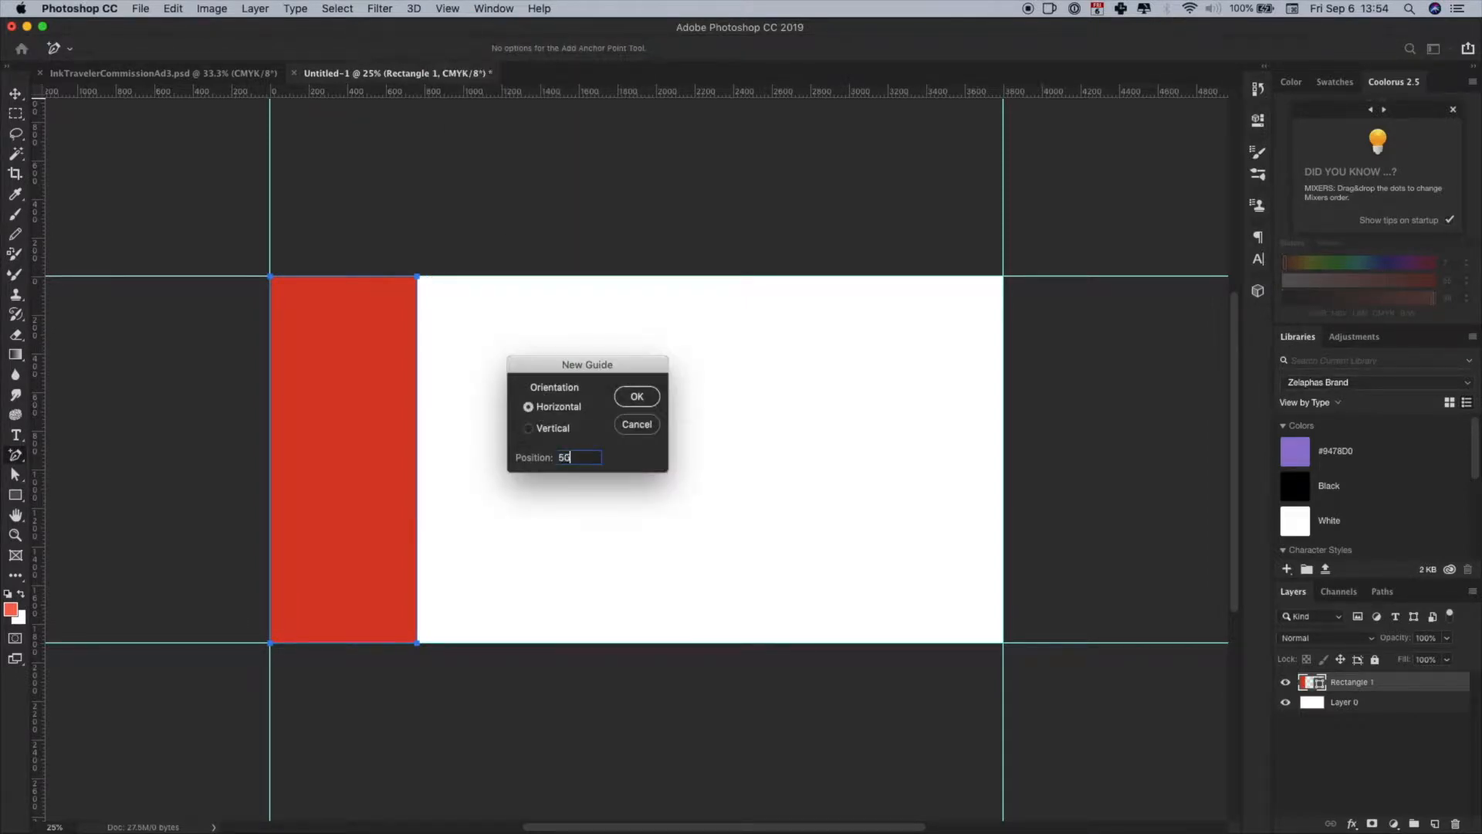
left_click(638, 397)
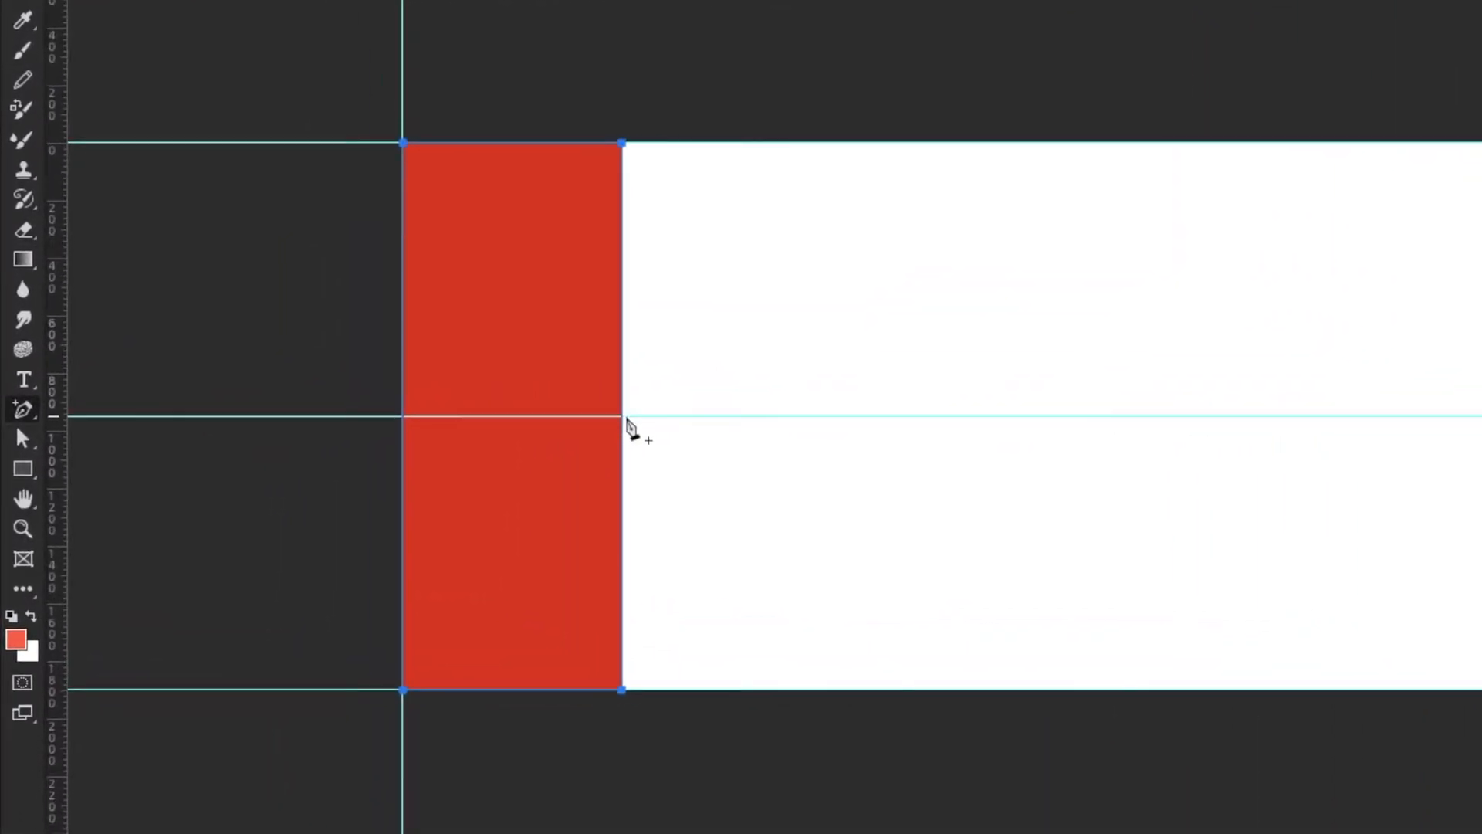
- Add an anchor point where the middle guide meets the rectangle's right edge and nudge it to the right, bowing the edge outward
left_click(622, 417)
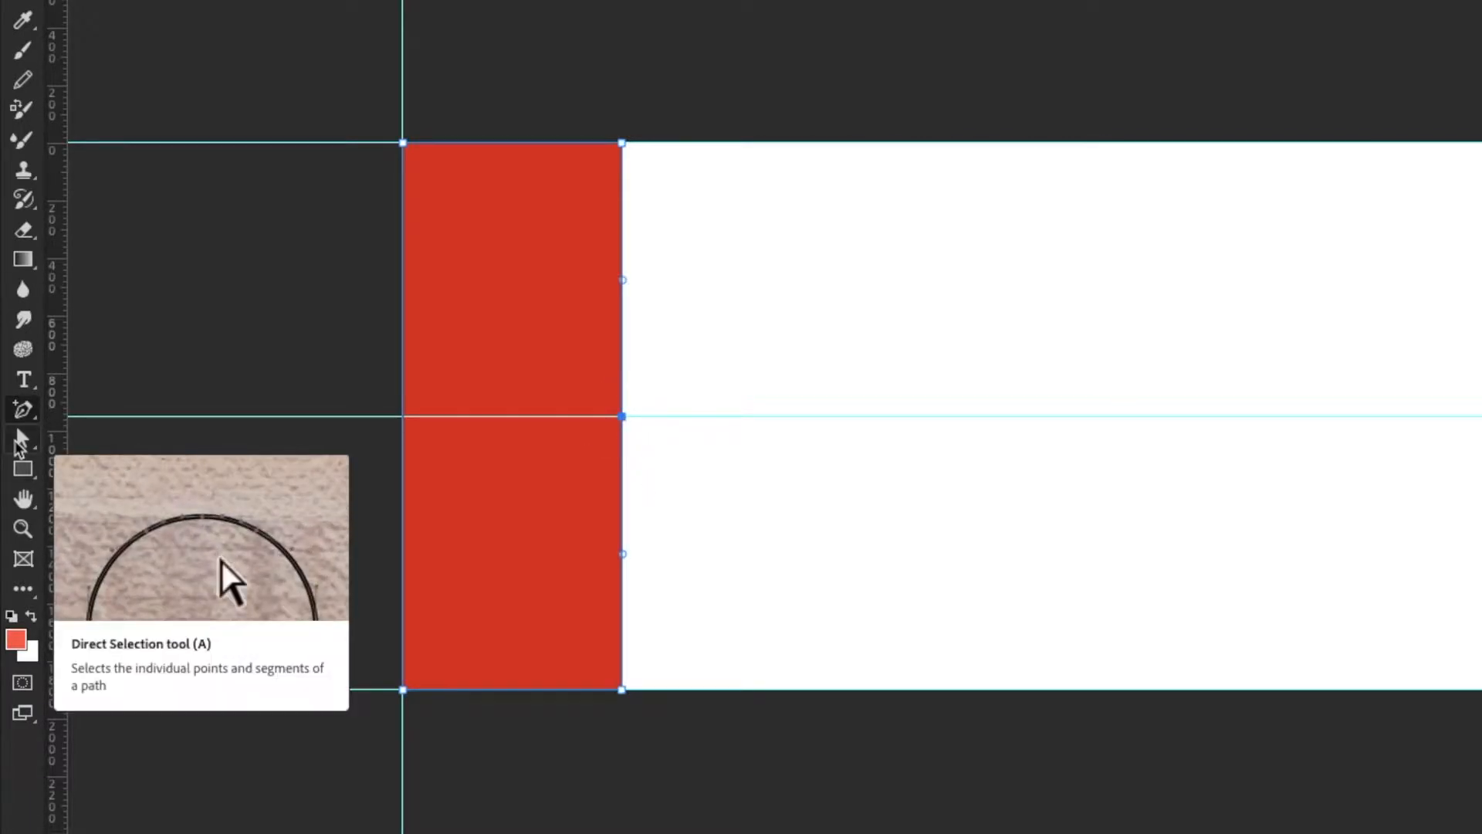
left_click(20, 444)
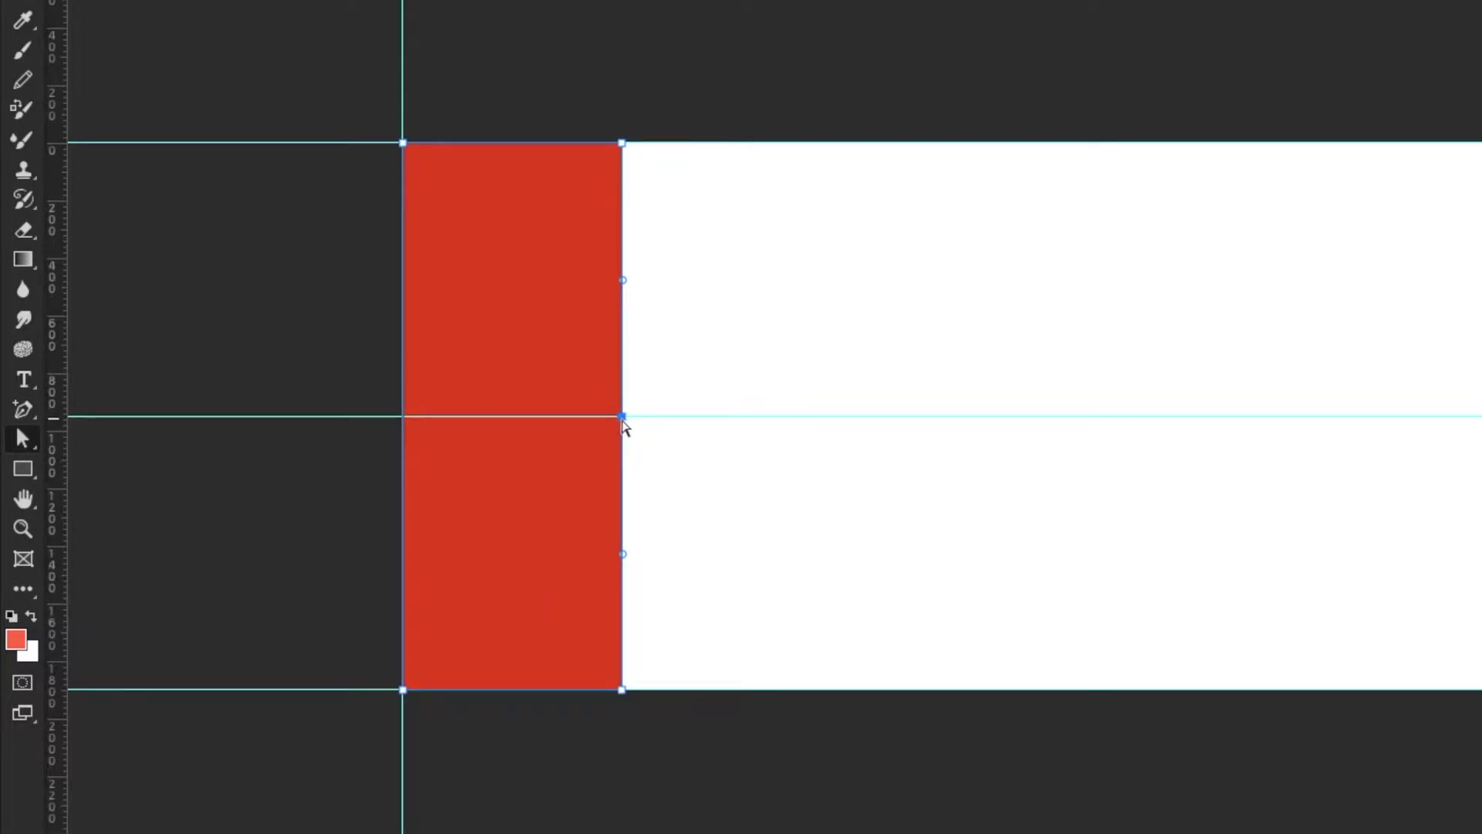
left_click(763, 463)
left_click(622, 418)
key("Right")
key("Right")
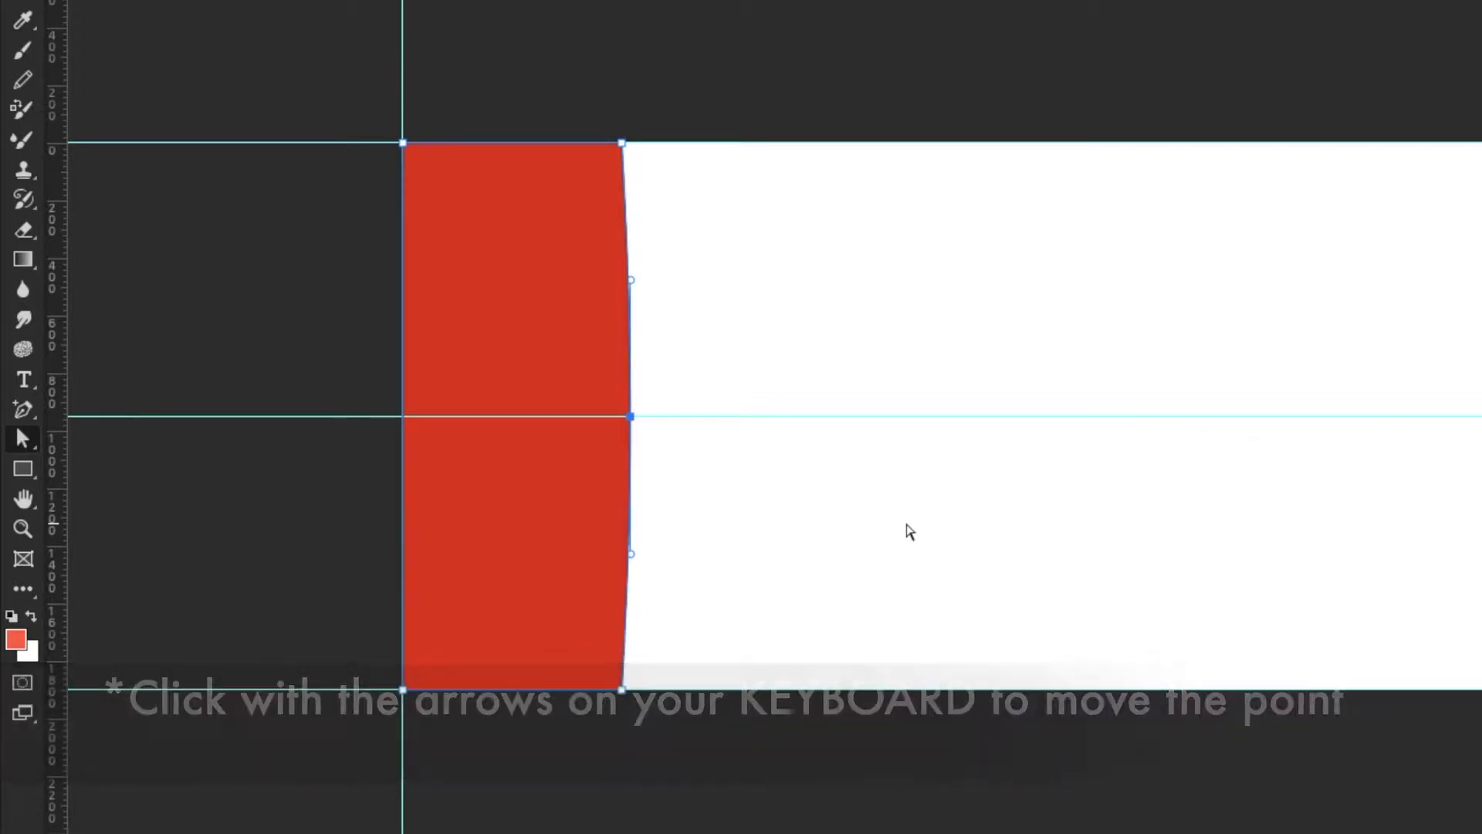
key("Right")
key("Right")
key("Right")
key("Right")
key("Right")
key("Right")
key("Right")
key("Right")
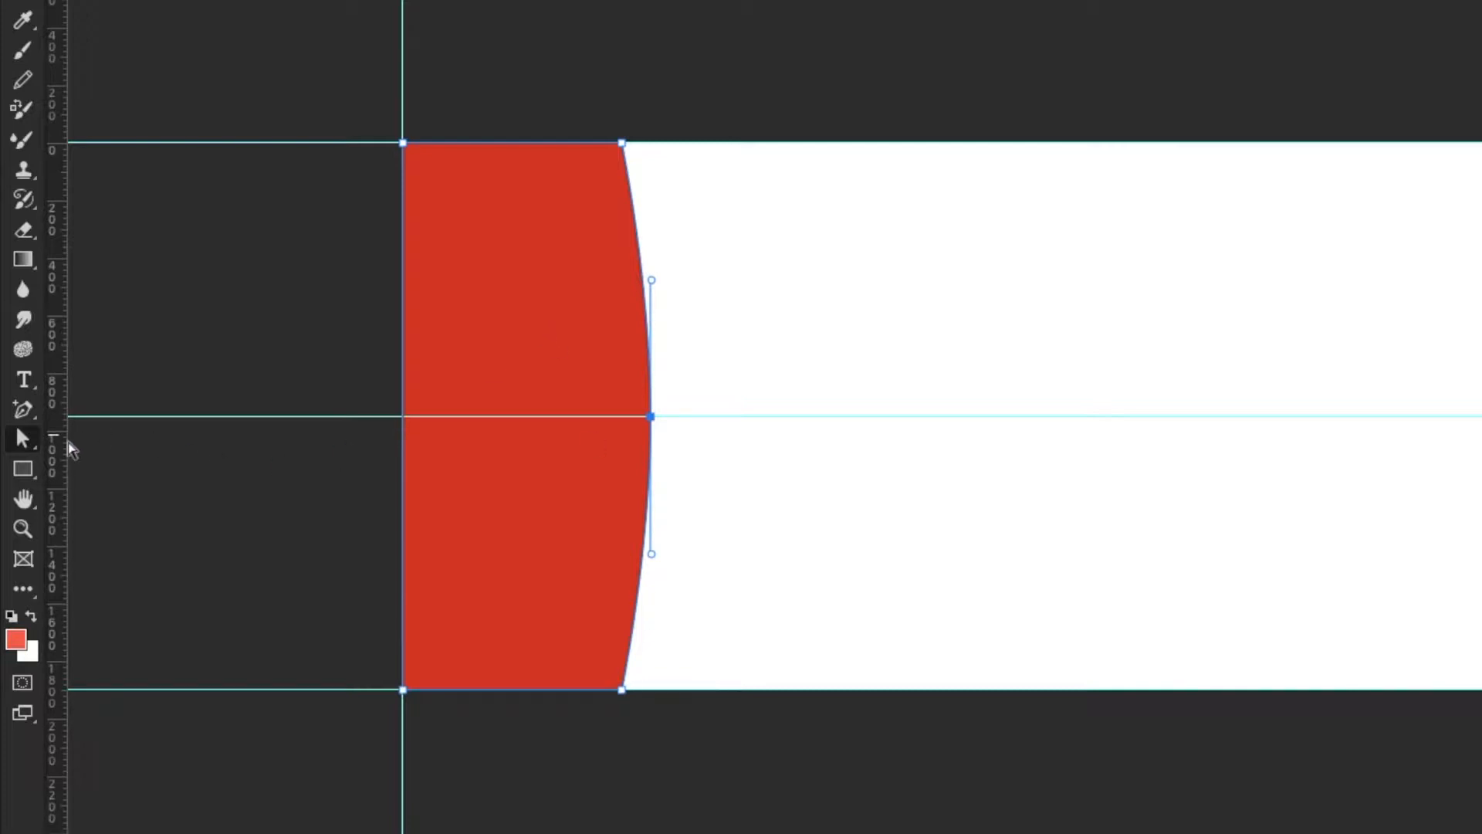
- Use the Convert Point Tool to turn the curved middle anchor of the red shape into a sharp corner point
left_click(26, 411)
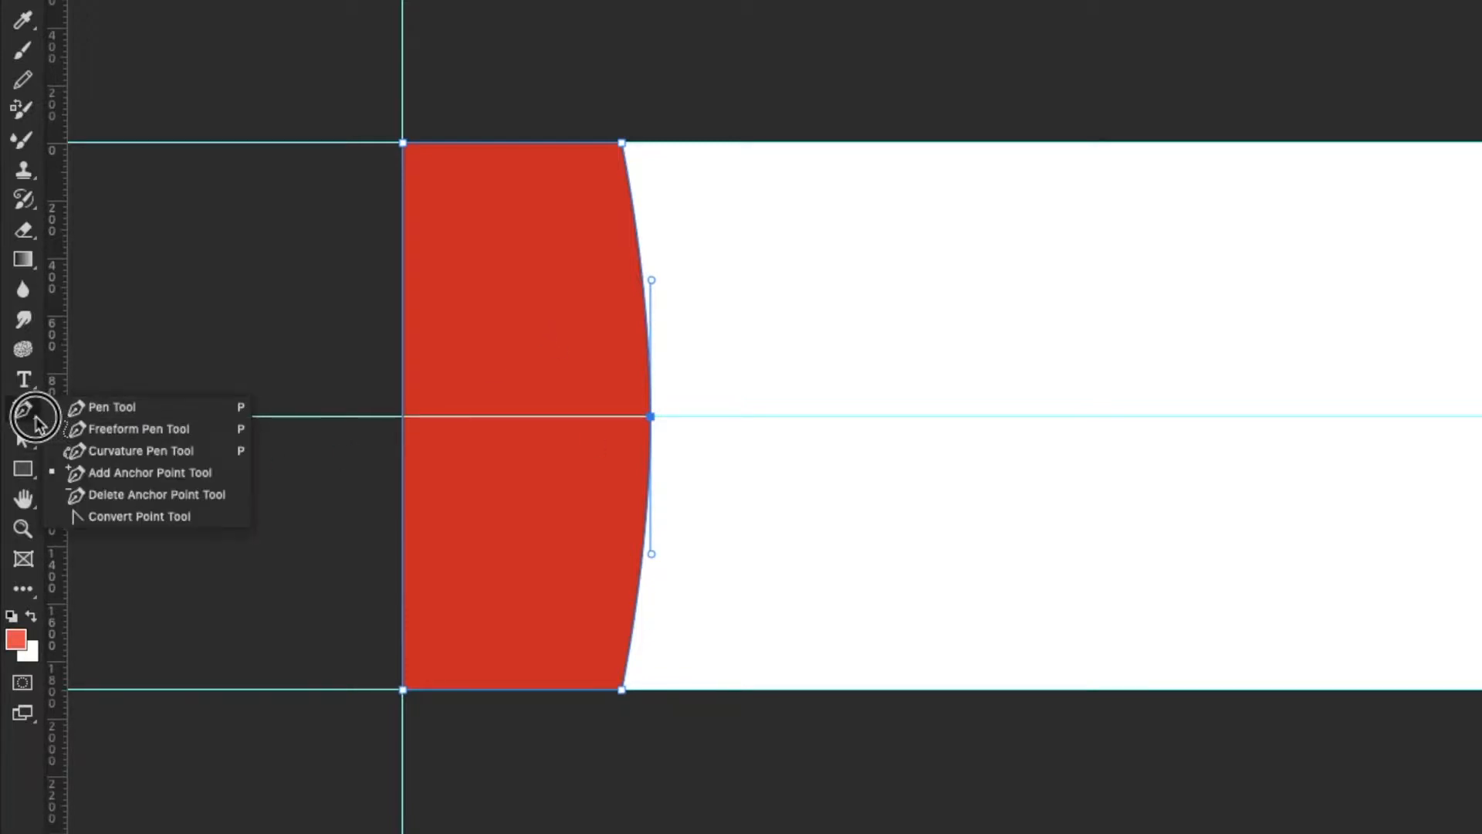
left_click(215, 520)
left_click(651, 417)
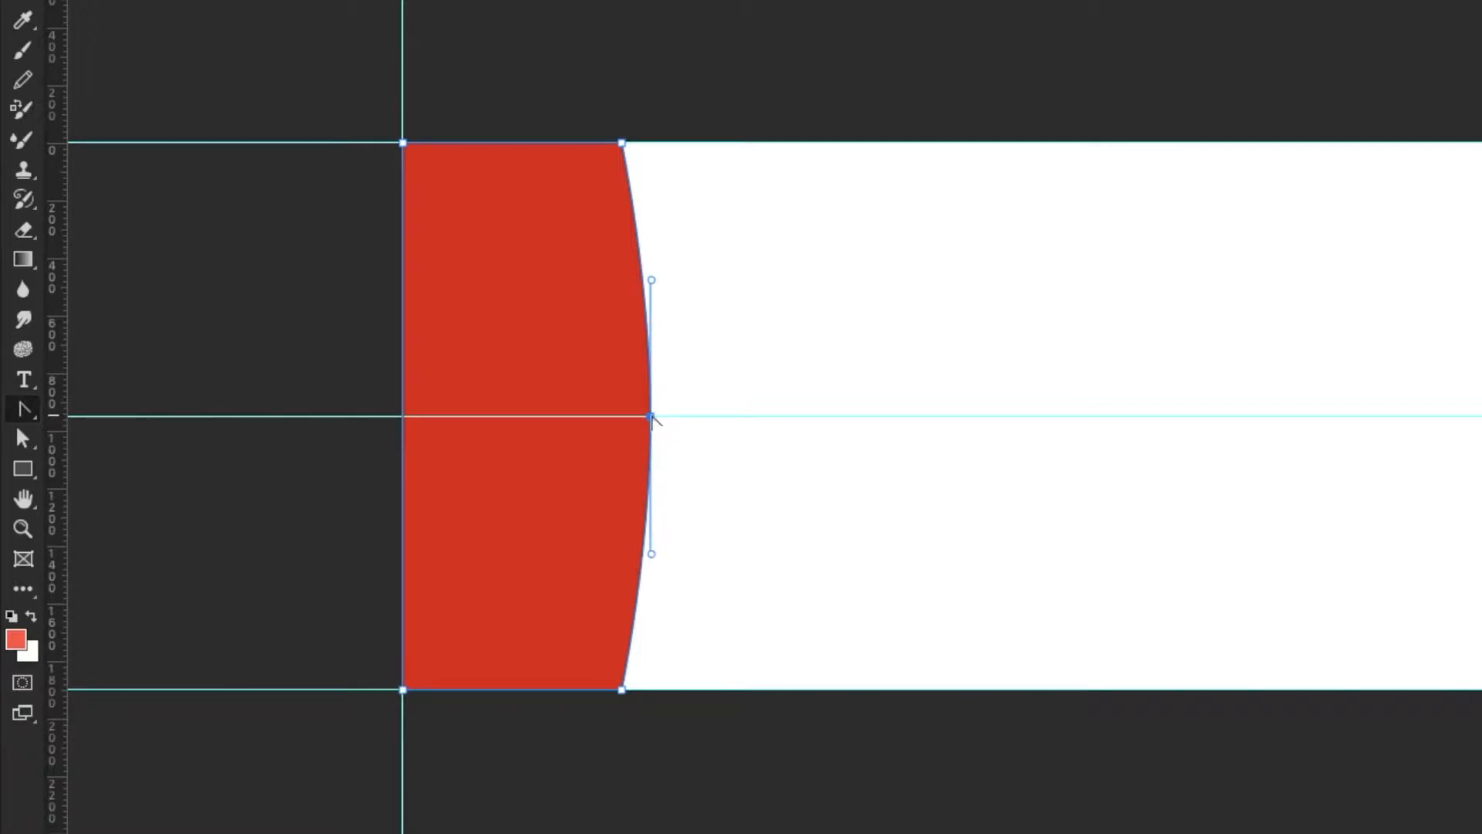
left_click_drag(23, 411, 141, 516)
left_click(650, 417)
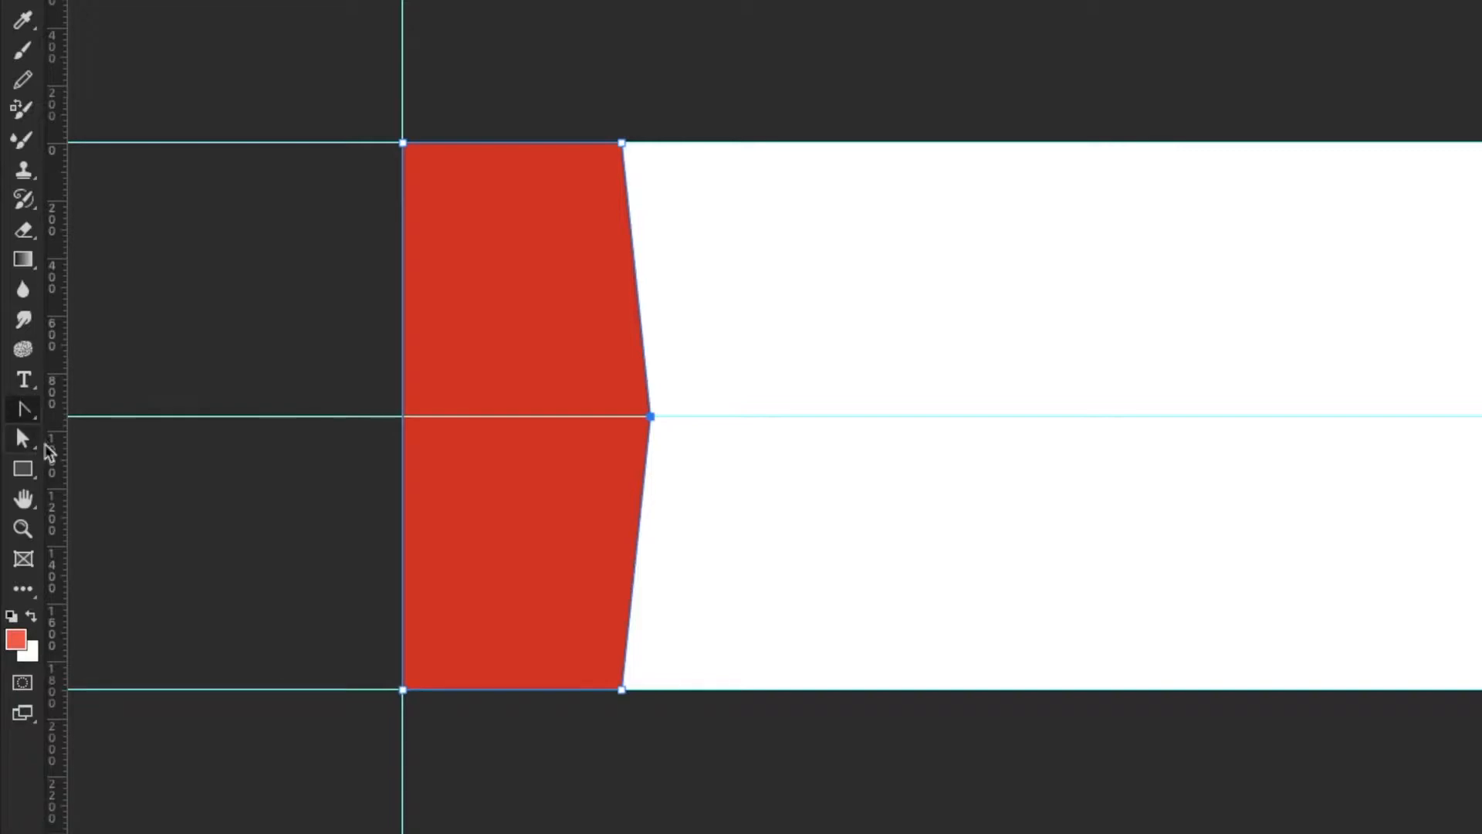
- Try curving the edge again by pulling direction handles out of the middle anchor point, and undo the curve
left_click(650, 417)
left_click_drag(650, 417, 654, 585)
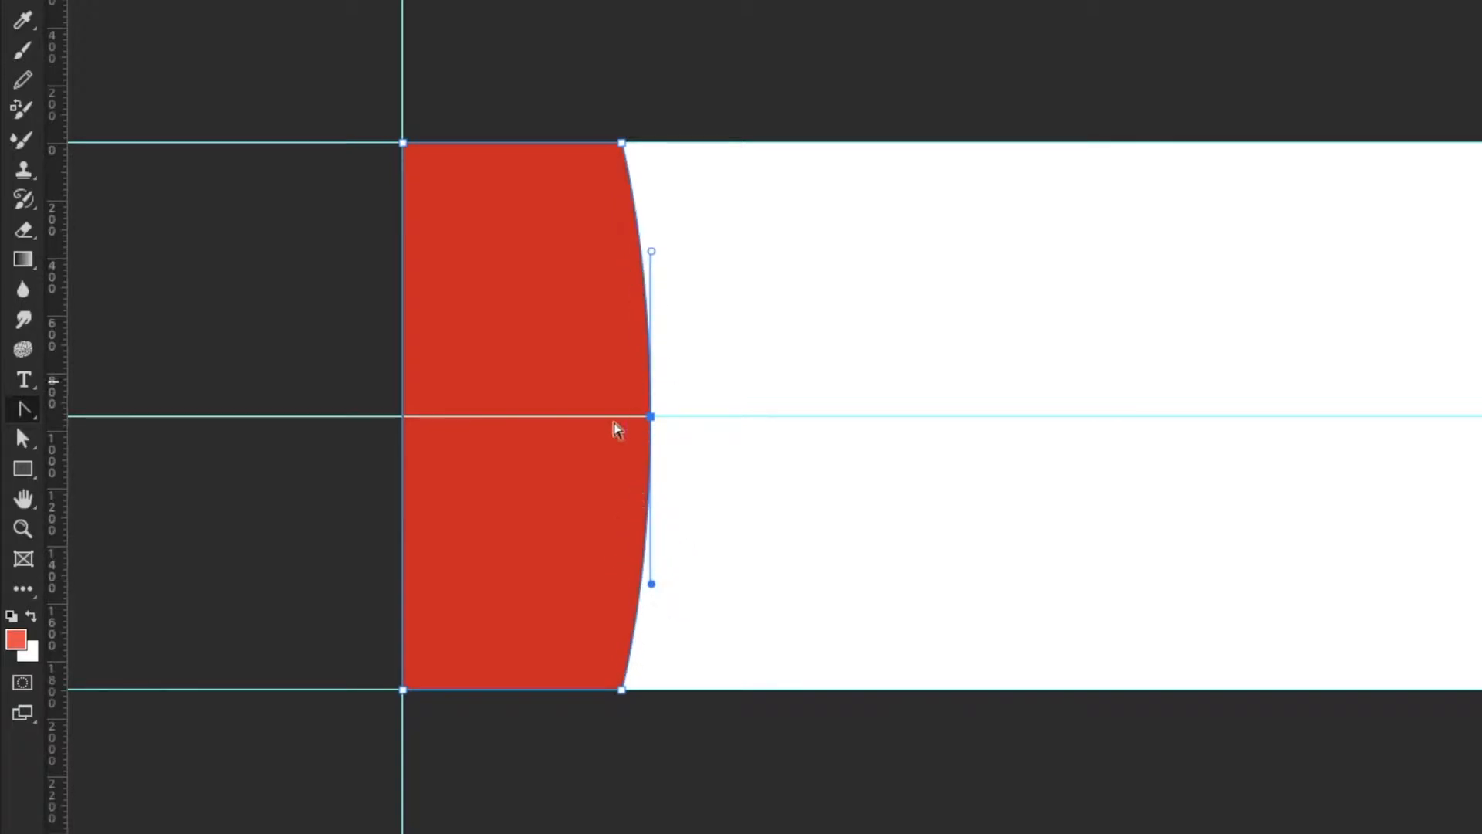
key("ctrl+z")
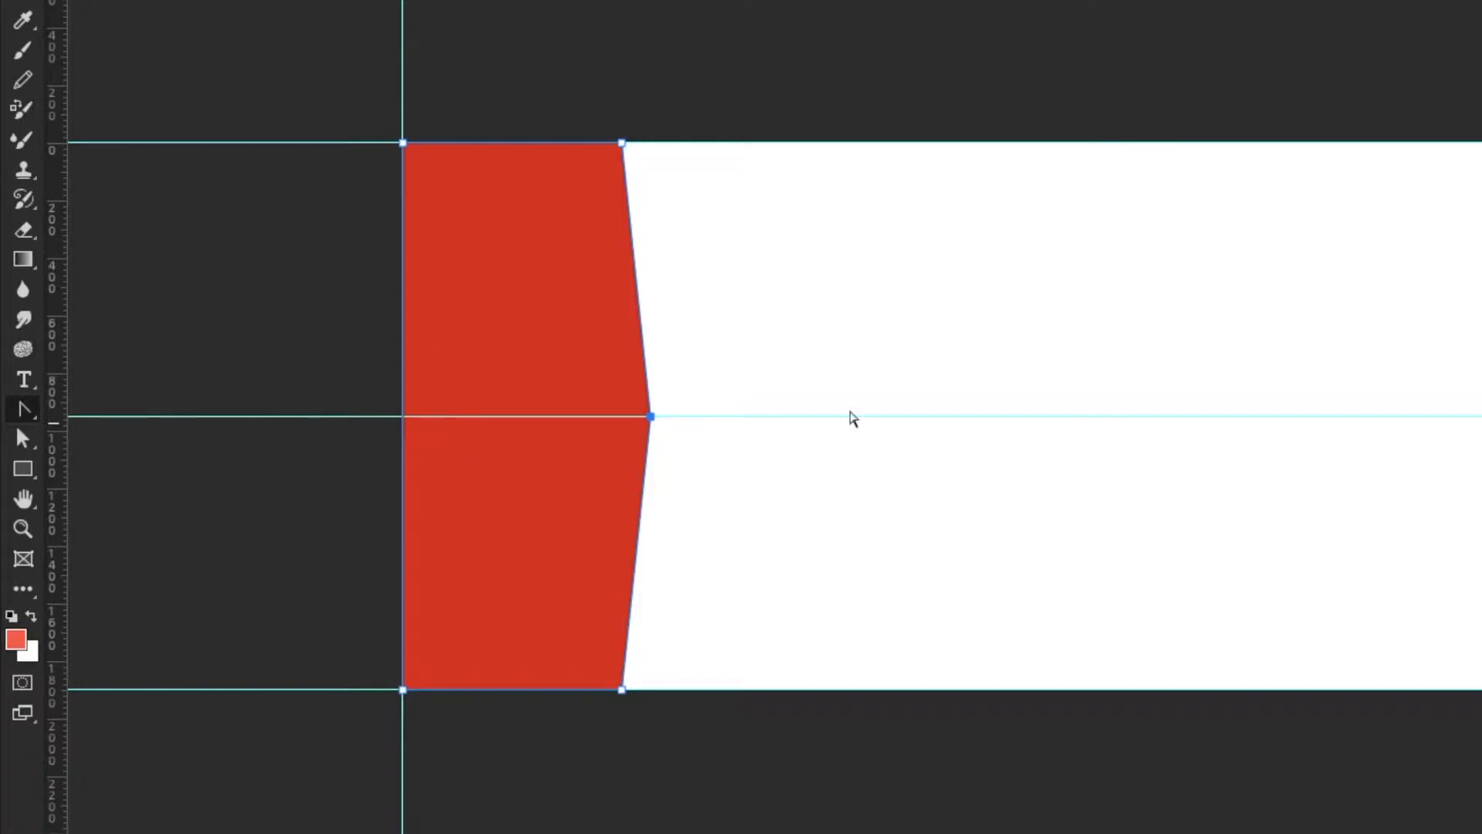
- Reselect only the middle anchor point of the red shape and nudge it further right in two large increments
left_click(20, 445)
left_click(752, 499)
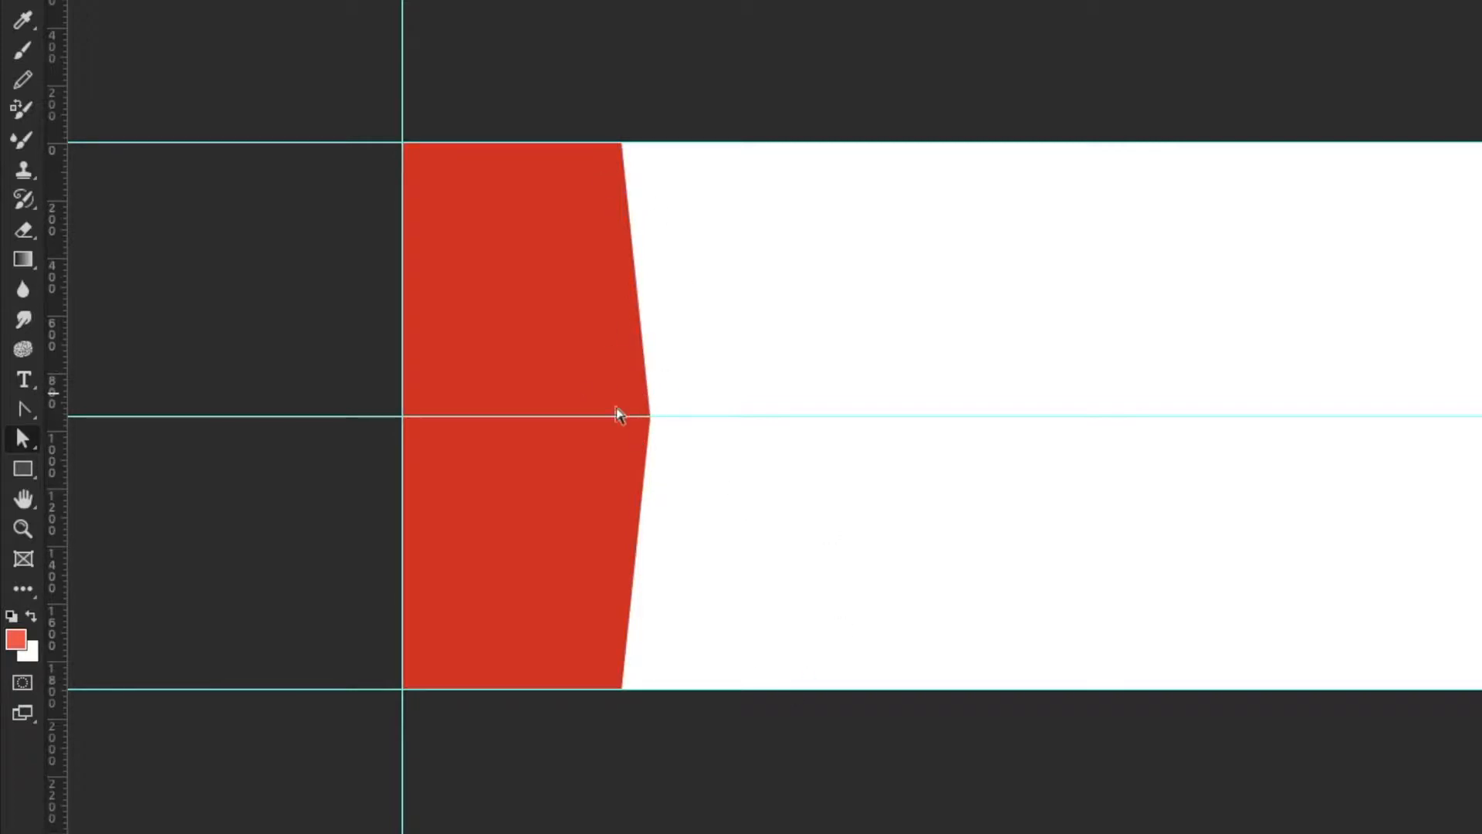
left_click(553, 341)
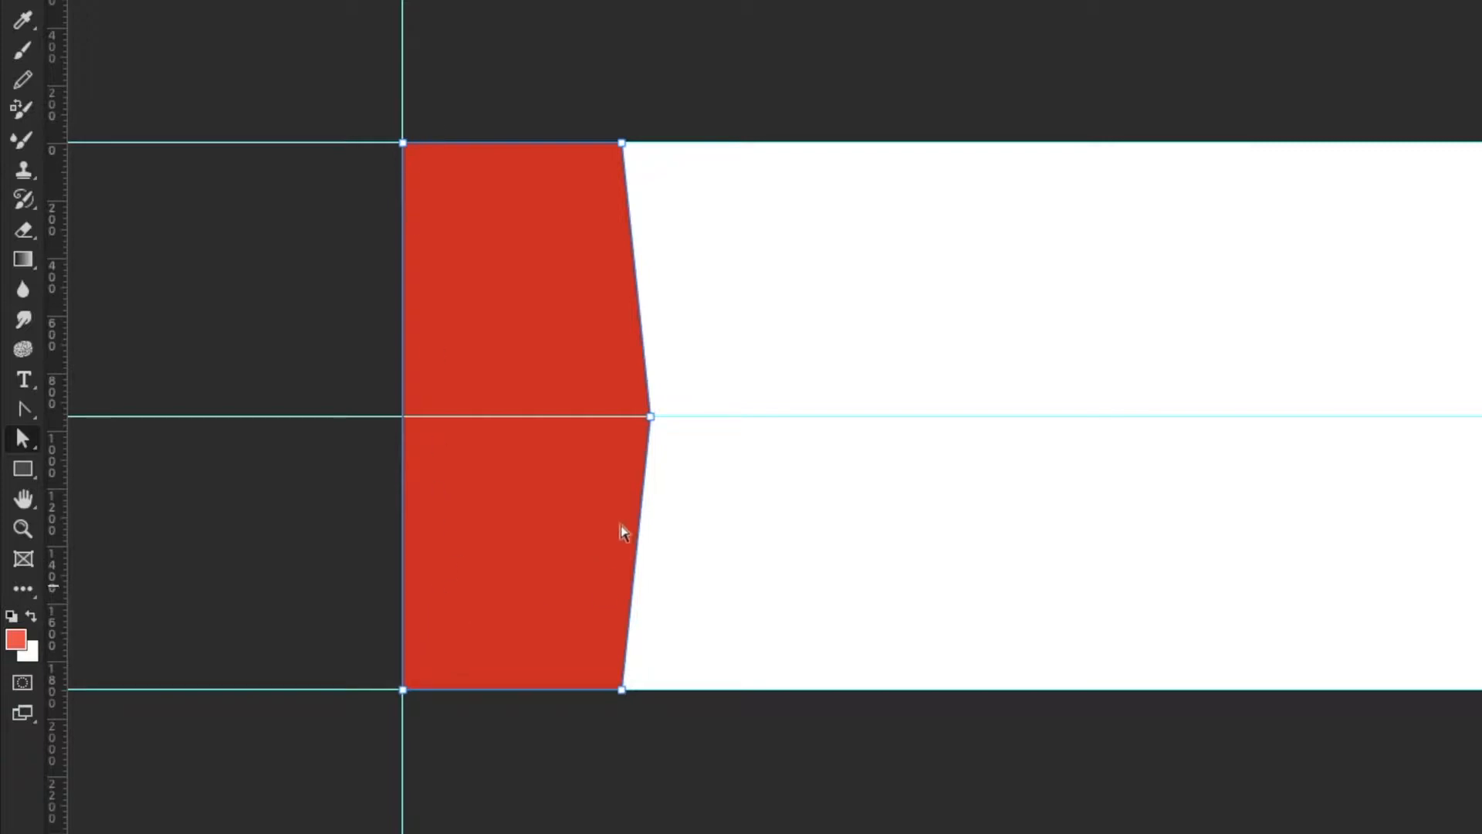
left_click(651, 417)
key("shift+Right")
key("shift+Right")
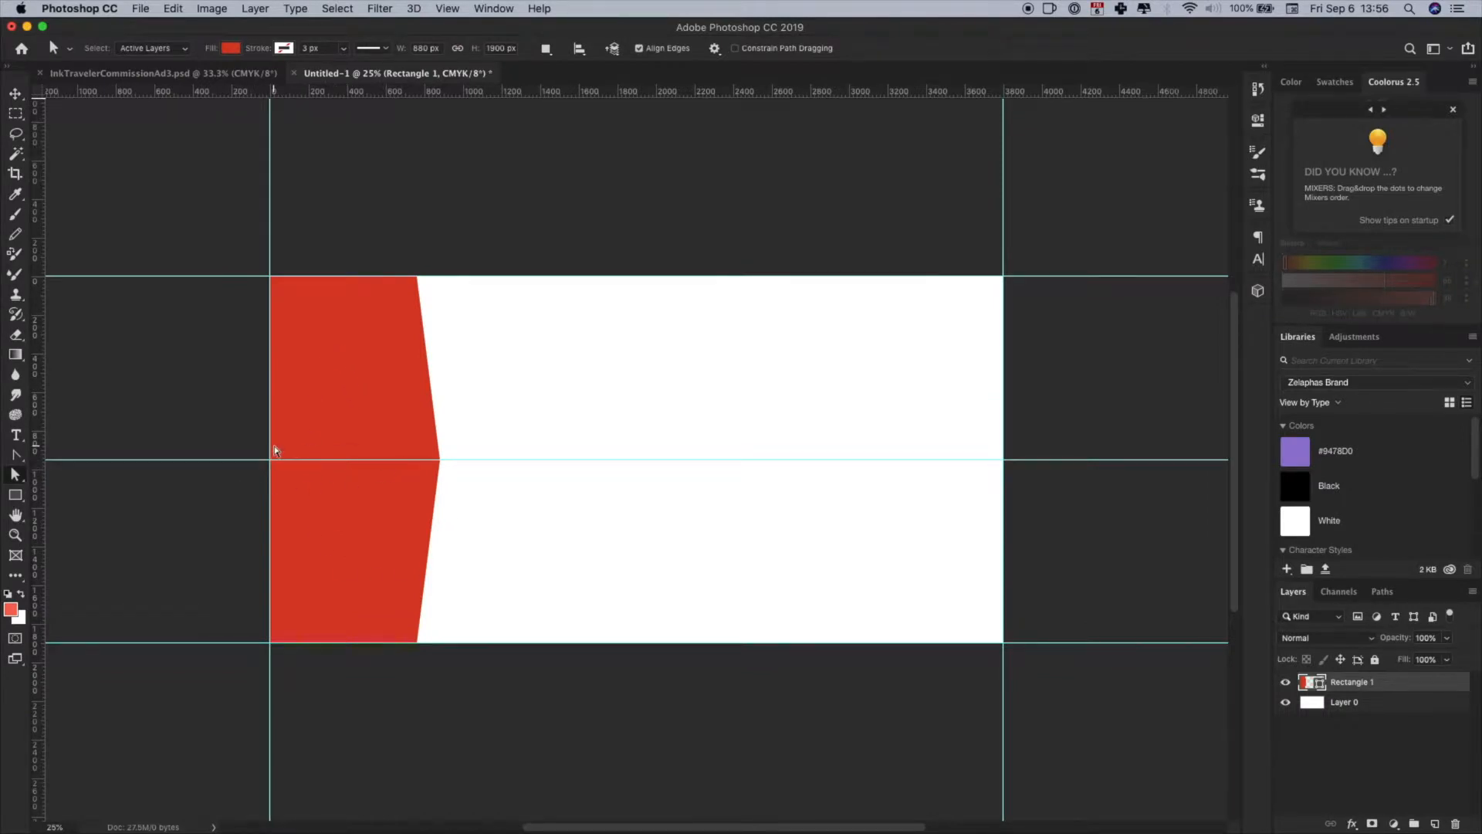
- Remove the middle horizontal guide and duplicate the red panel layer, placing the copy below the original
key("v")
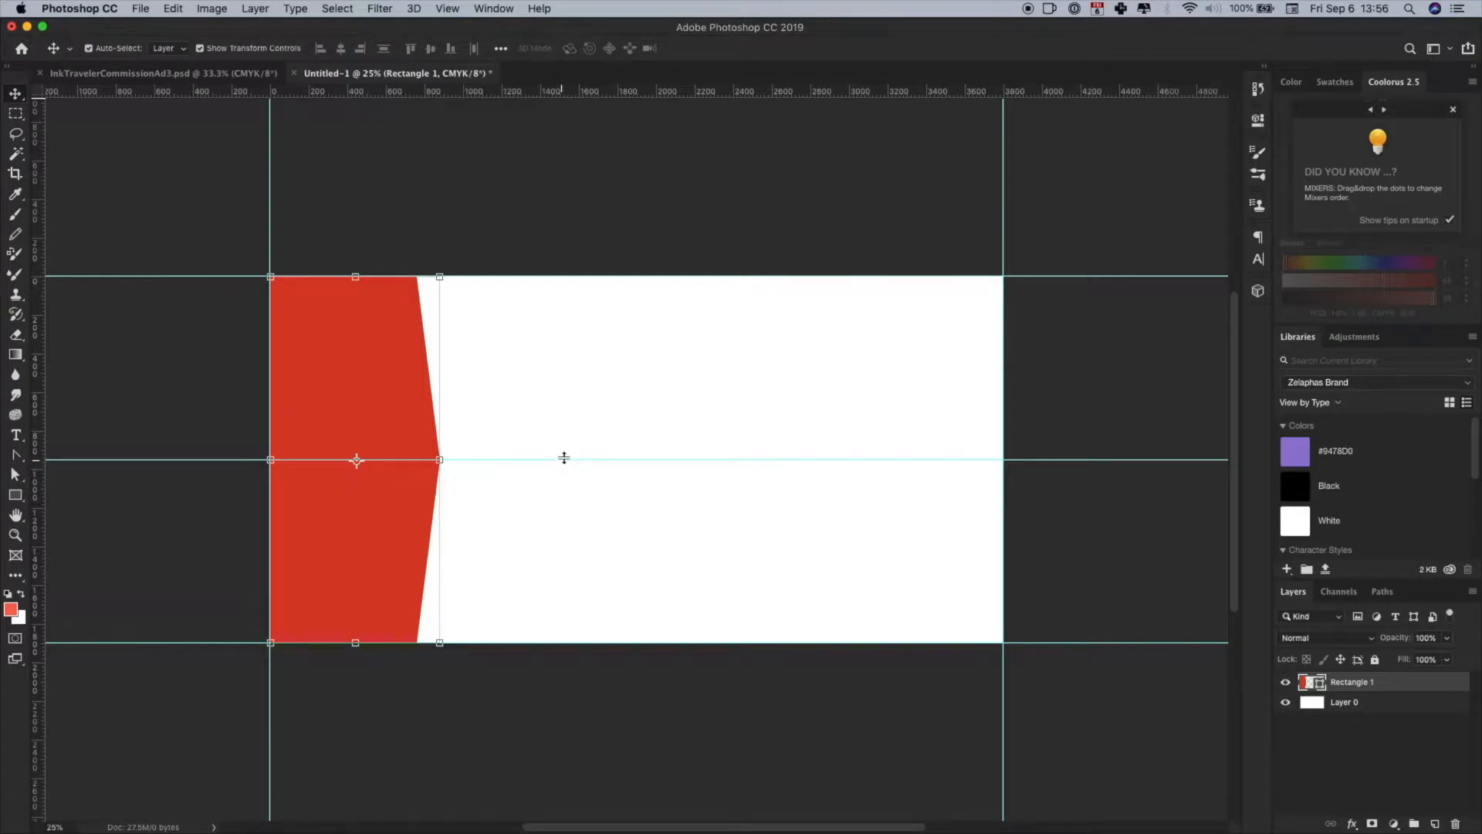
left_click_drag(566, 460, 560, 90)
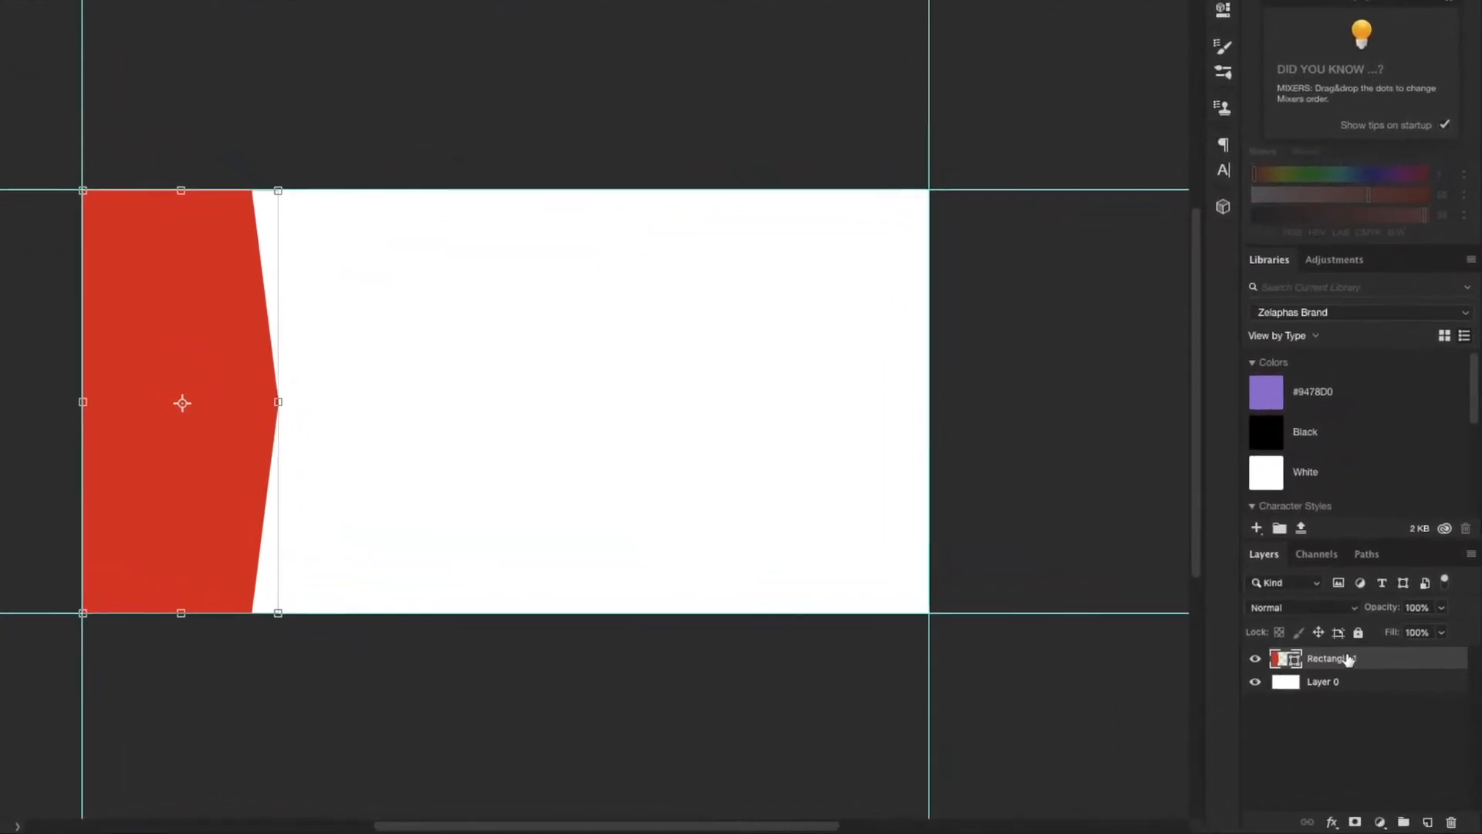
left_click_drag(1336, 641, 1400, 816)
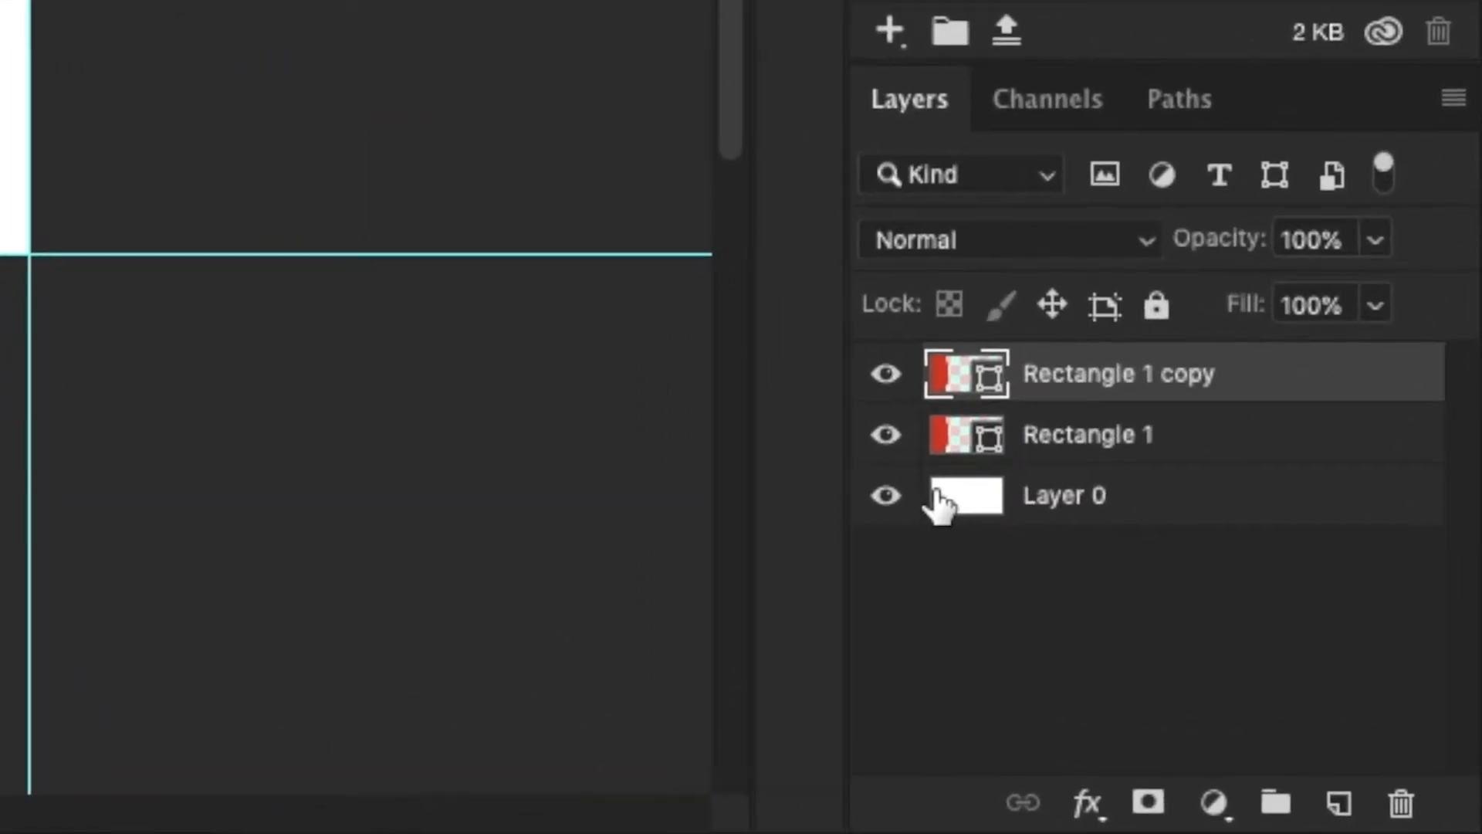
left_click_drag(1114, 448, 1114, 503)
left_click_drag(1018, 417, 1031, 440)
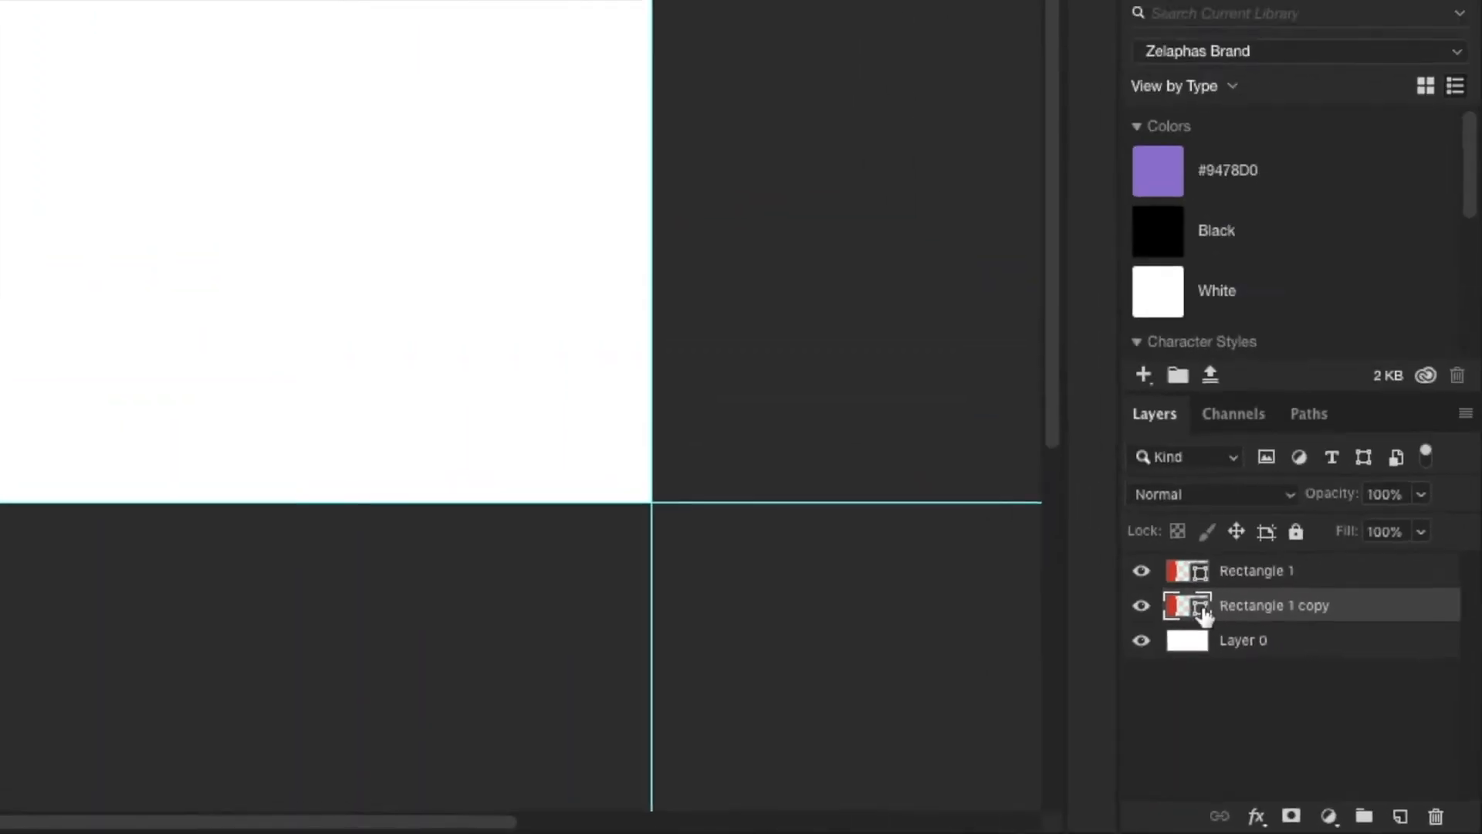
- Recolor the lower red panel copy to orange (#d99827)
double_click(953, 409)
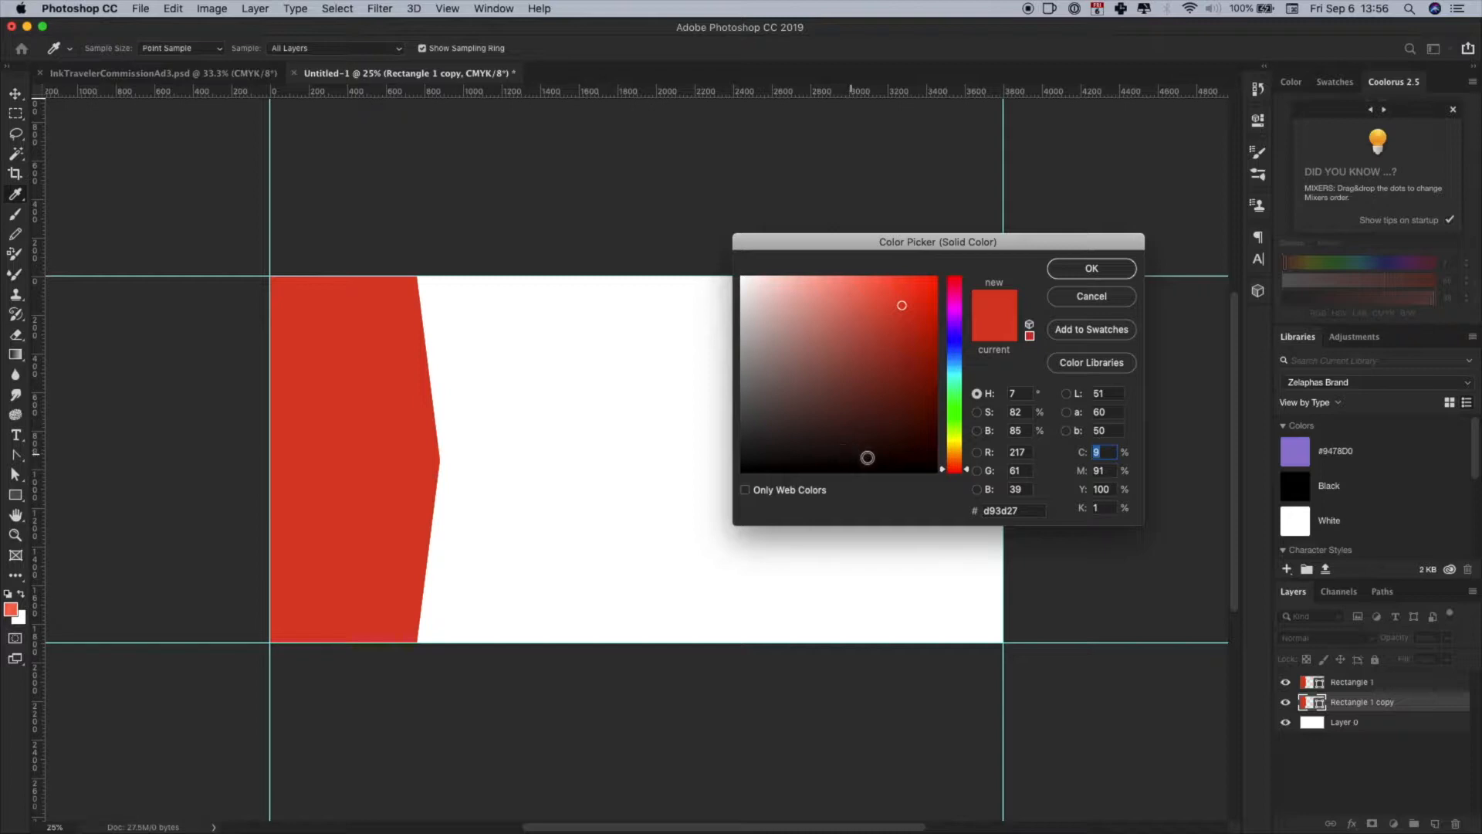
left_click(960, 453)
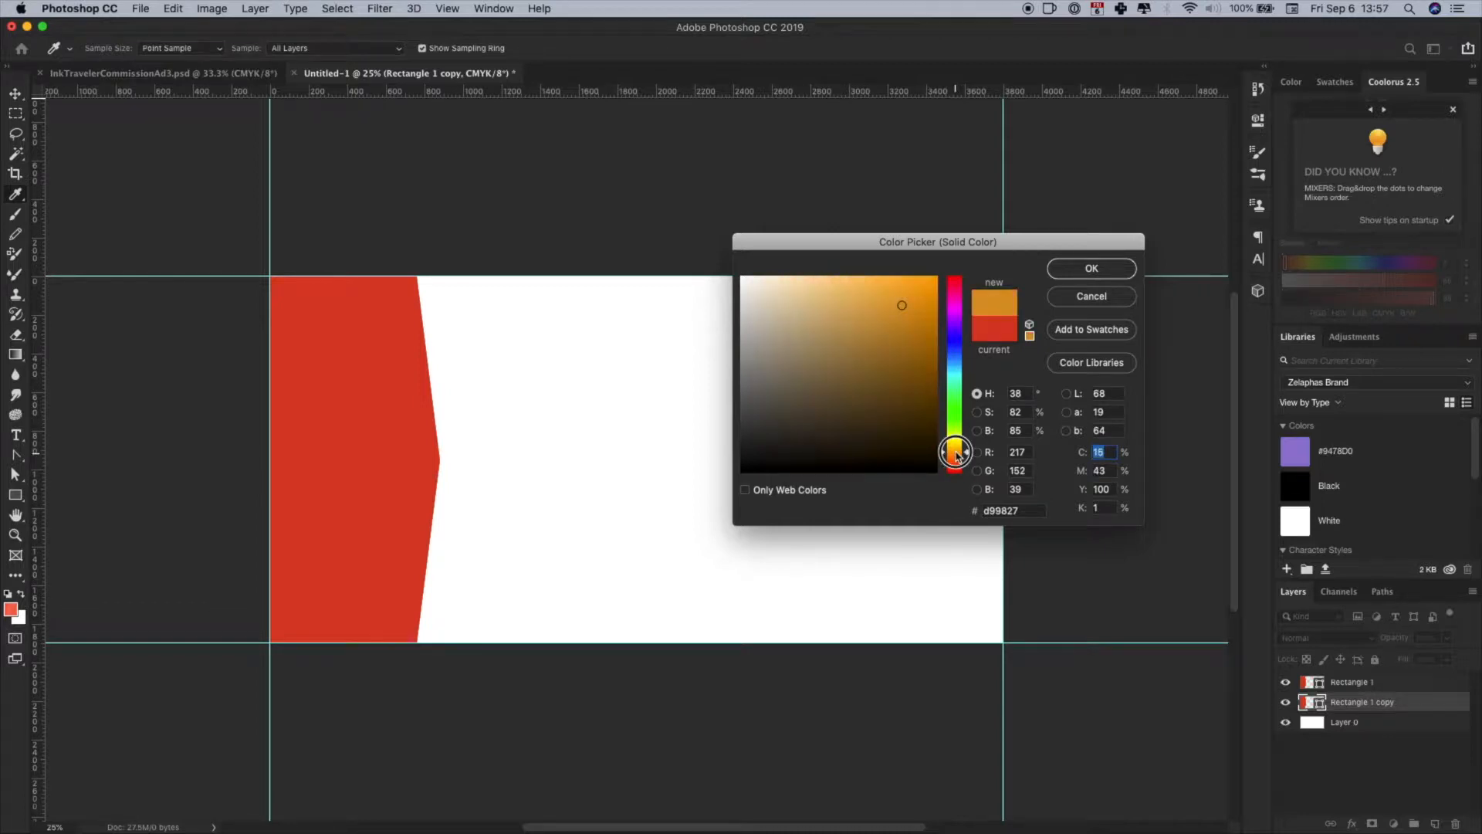
left_click(1092, 269)
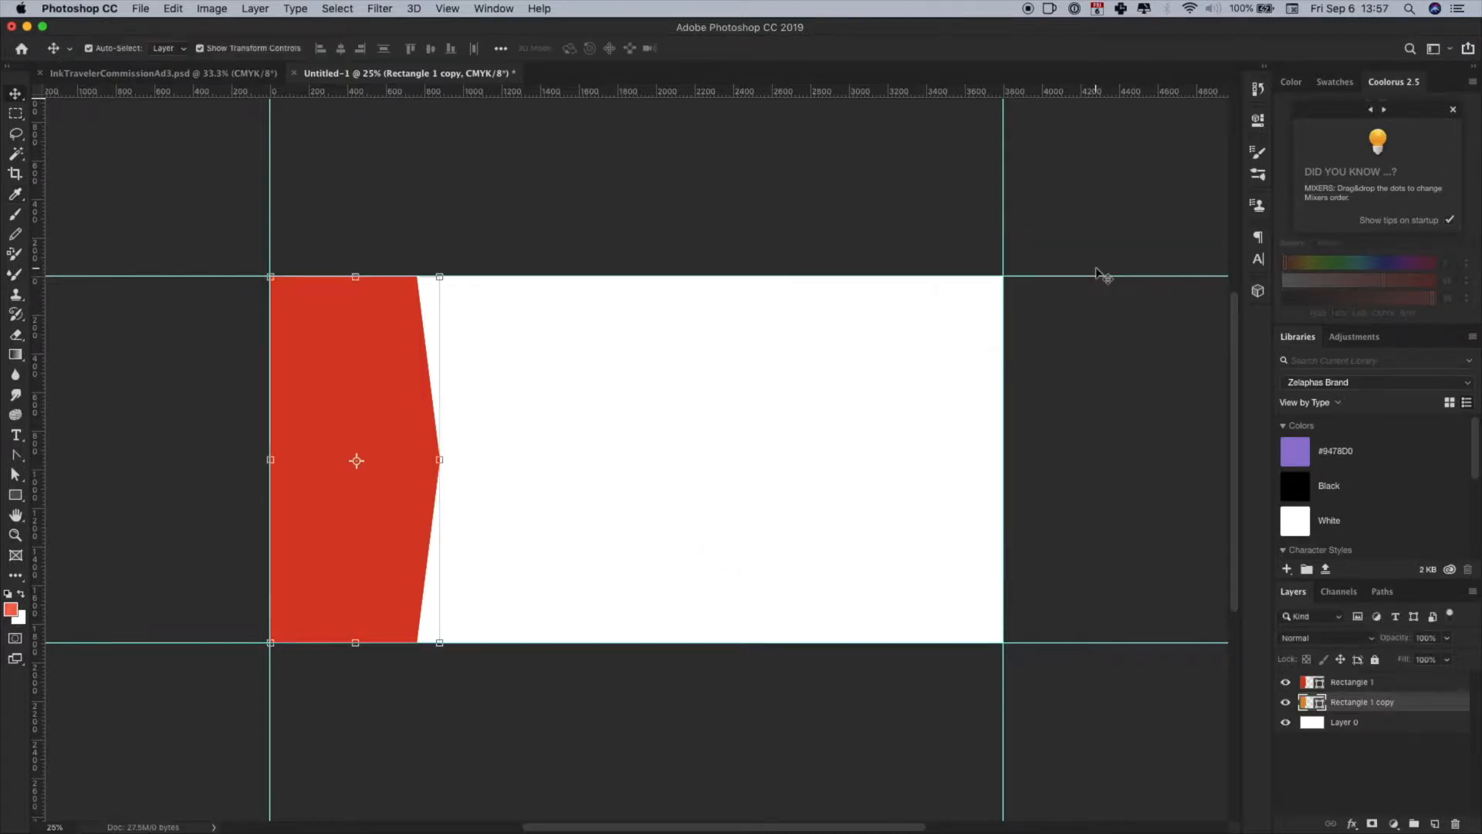
- Move the orange panel one panel width to the right so its angled band sits beside the red panel
key("ctrl+t")
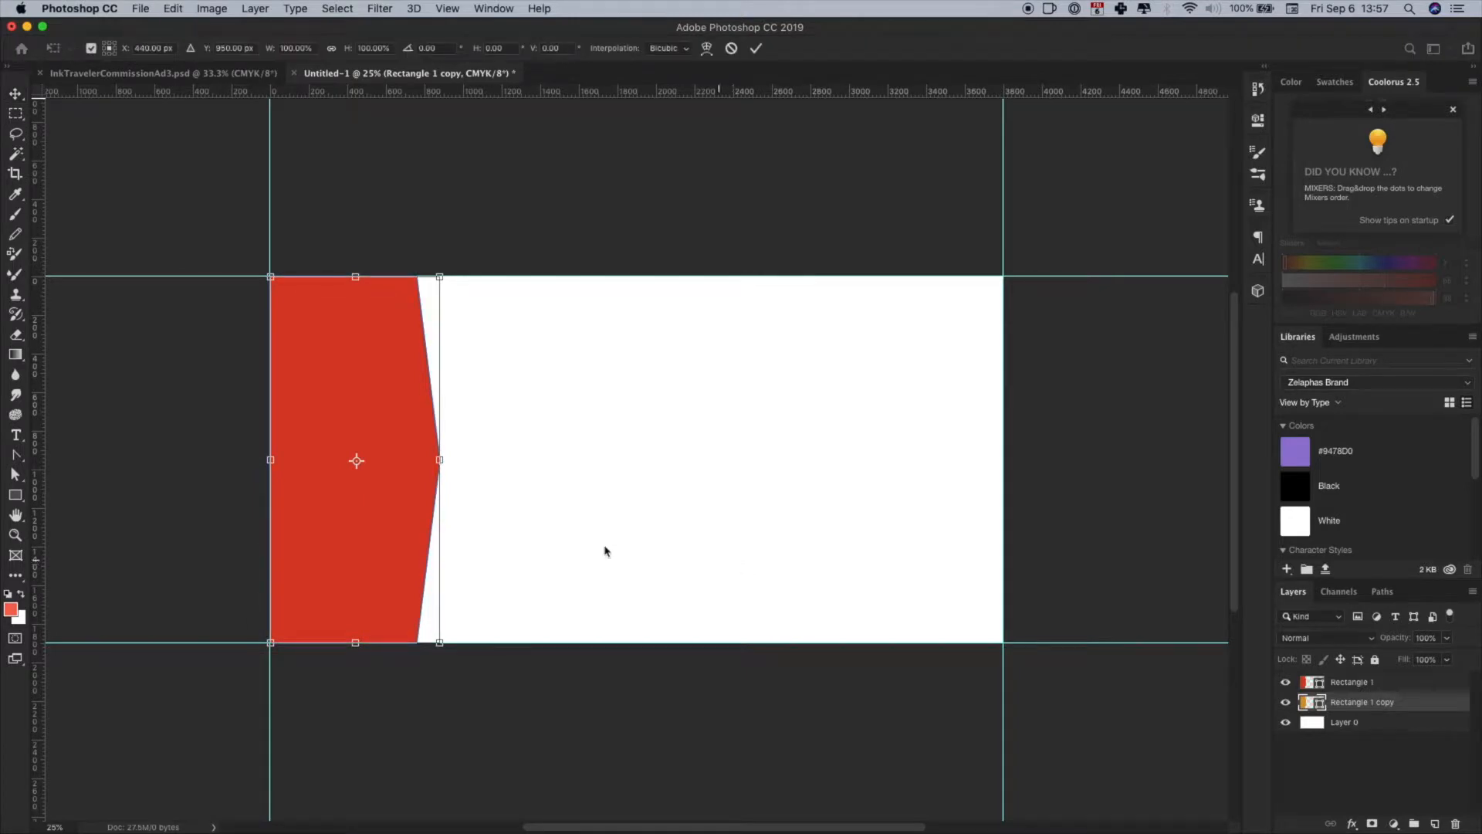
left_click_drag(378, 541, 528, 543)
key("Return")
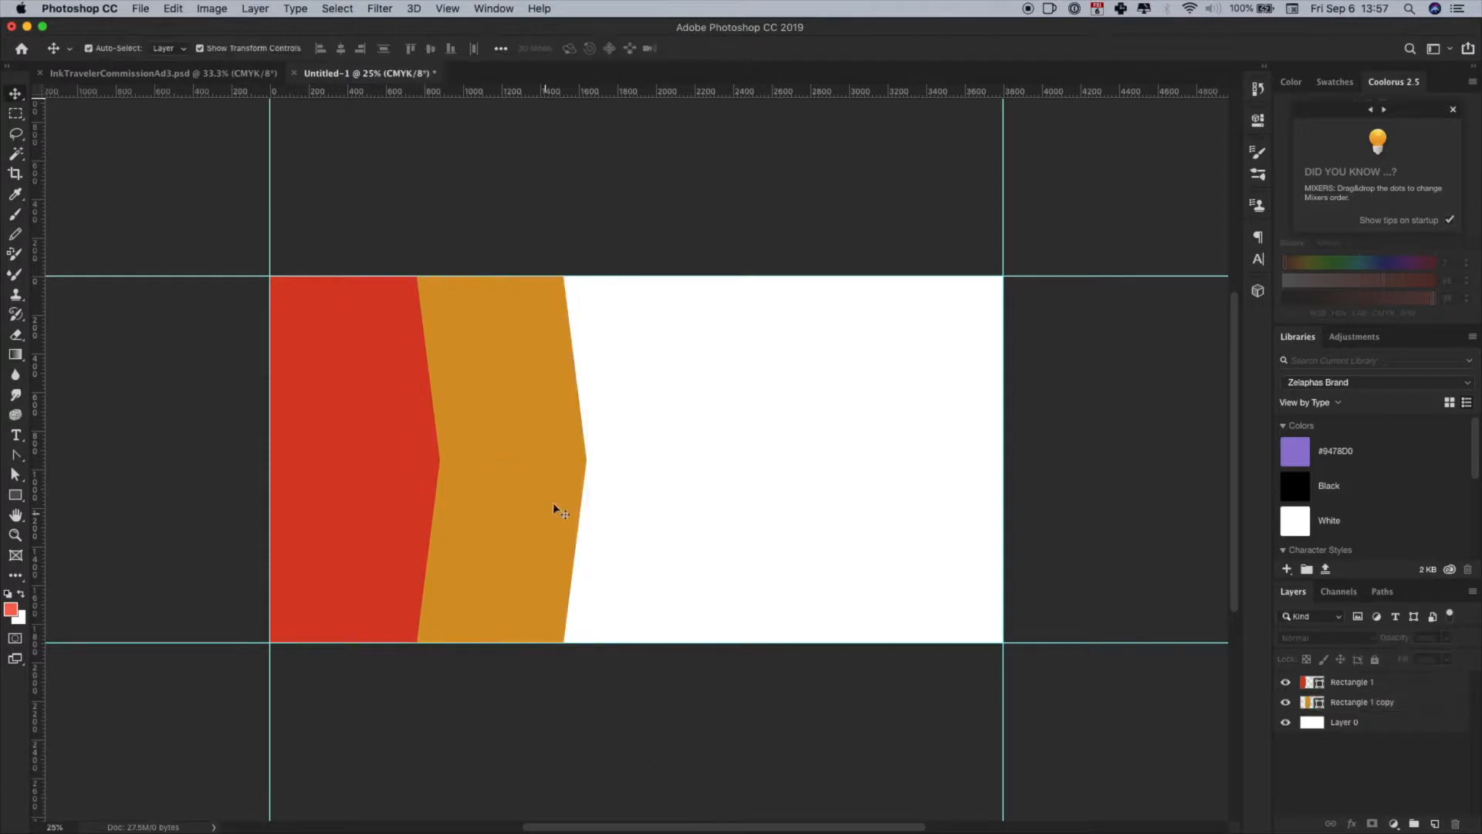
- Examine up close how the orange panel's top corner aligns with the red panel's edge
left_click(464, 451)
key("super+equal")
key("super+equal")
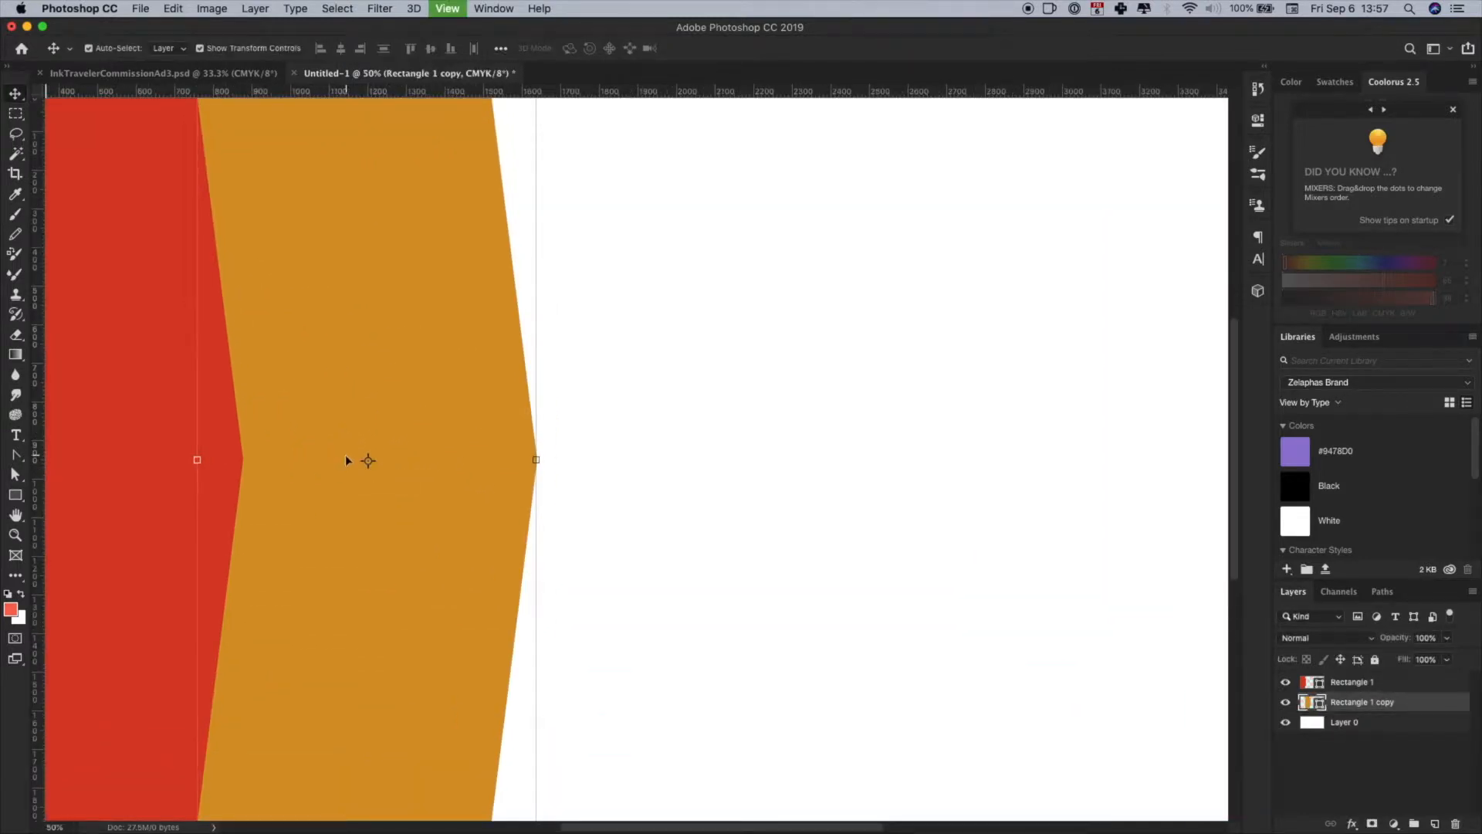
scroll(345, 460, "up", 3)
scroll(345, 460, "left", 3)
left_click(293, 146)
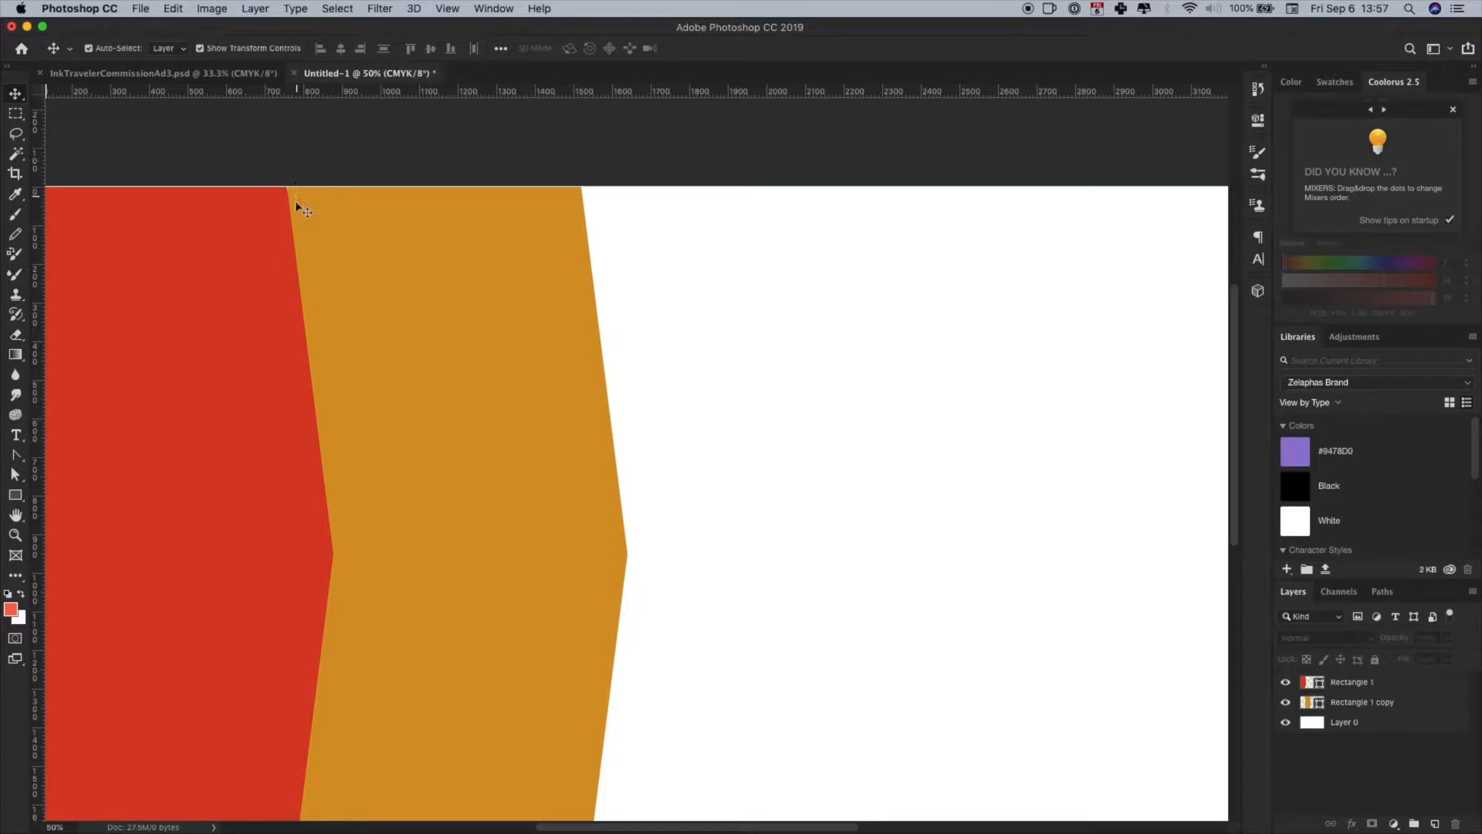
key("super+equal")
key("super+equal")
scroll(289, 195, "left", 6)
scroll(289, 195, "up", 5)
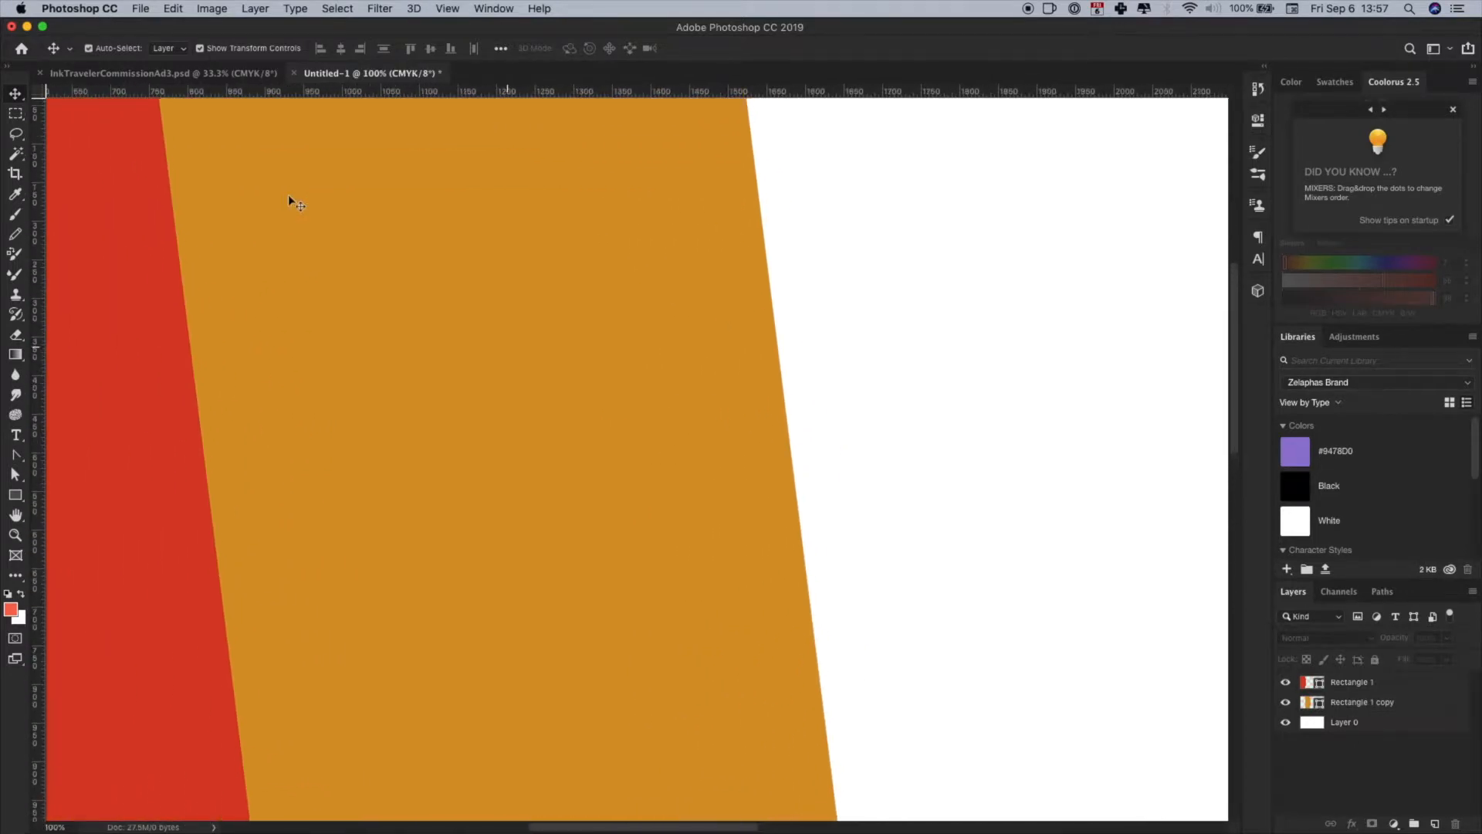
left_click(466, 293)
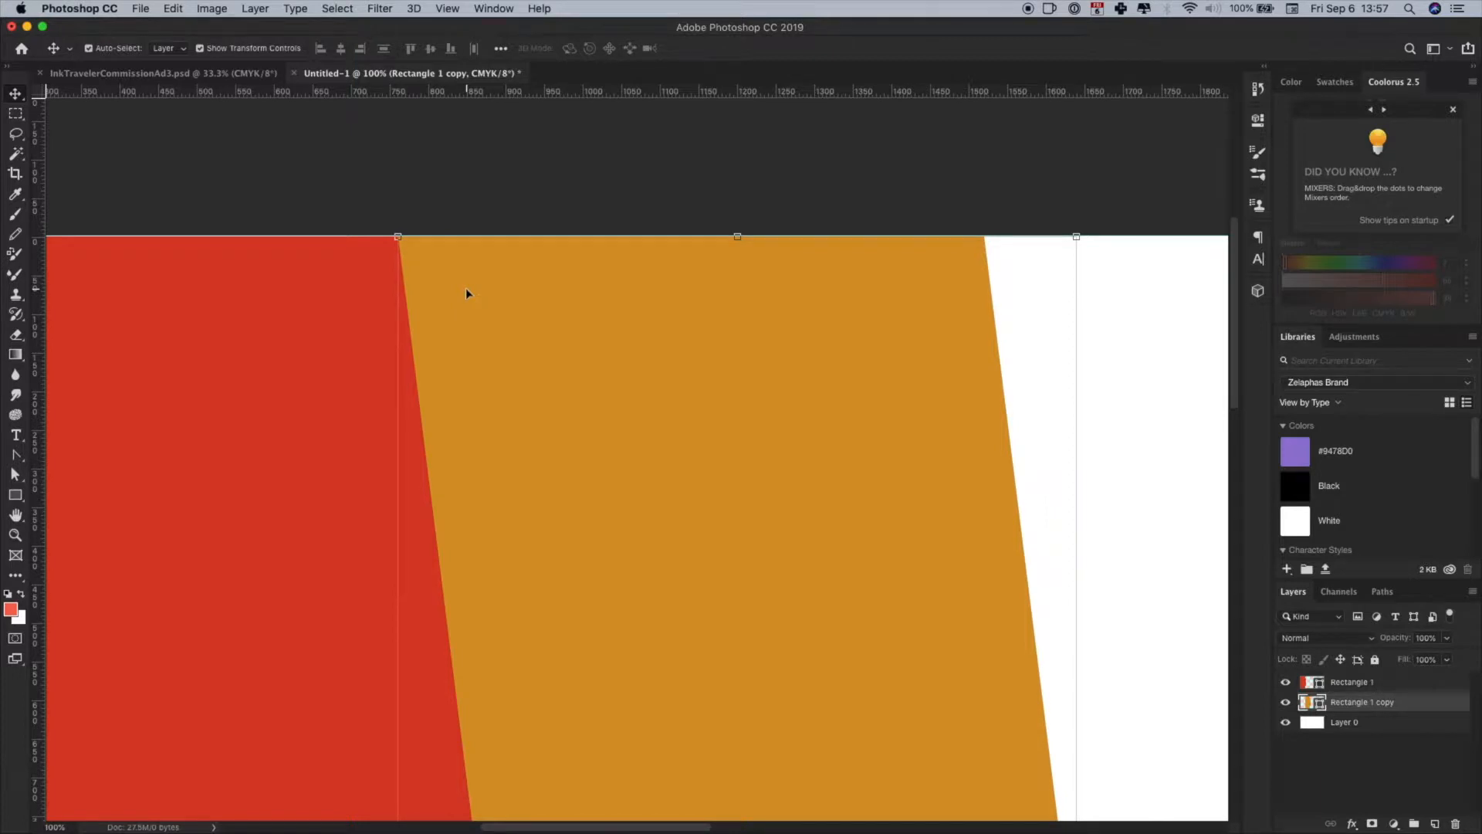
left_click(443, 183)
key("super+minus")
key("super+minus")
key("super+minus")
left_click_drag(707, 821, 723, 820)
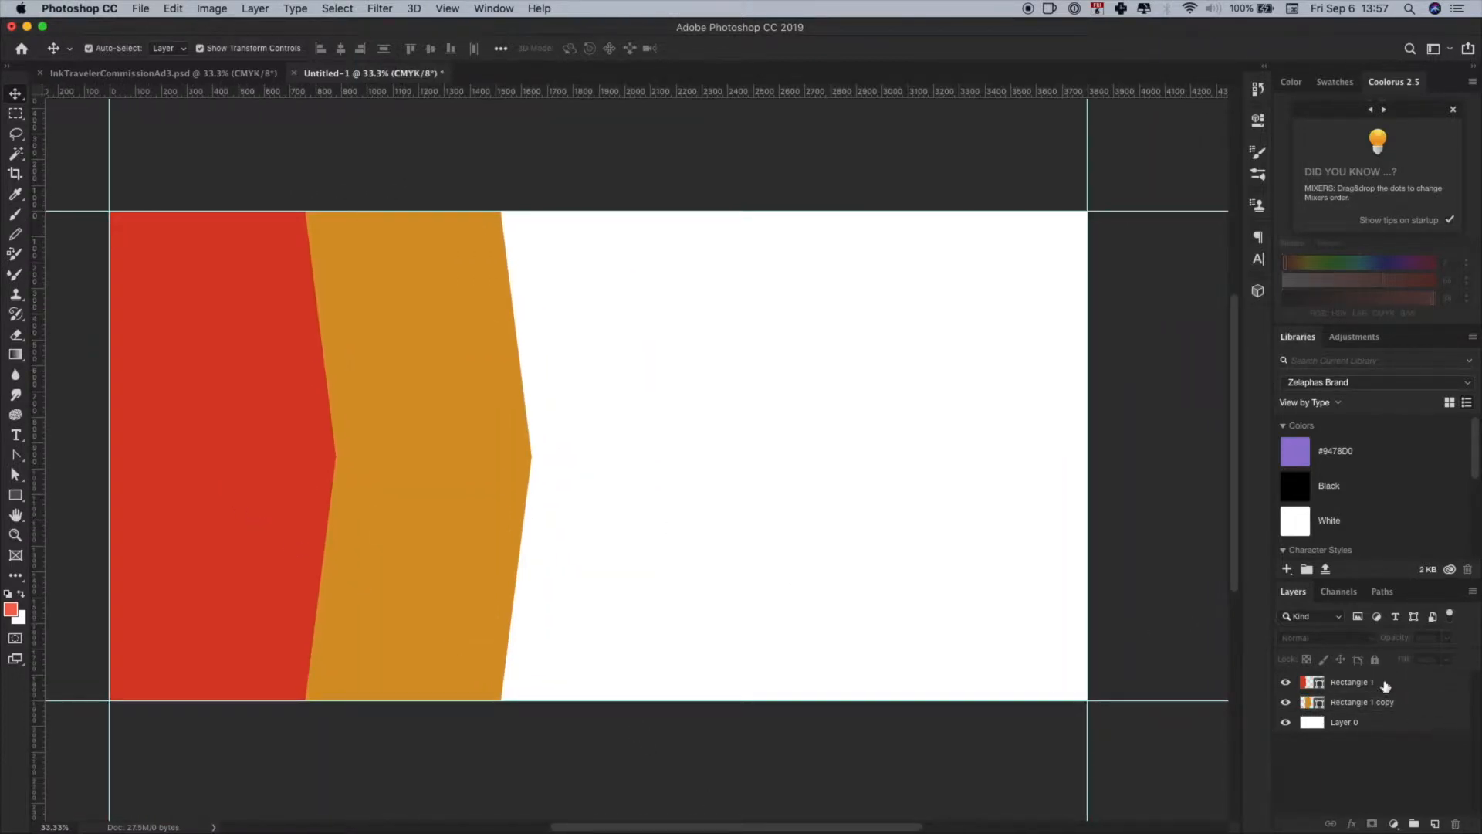
- Duplicate the red and orange panel layers together and place both copies below the originals, above the white background
left_click(1385, 683)
left_click(1386, 702, "shift")
left_click_drag(1386, 702, 1436, 825)
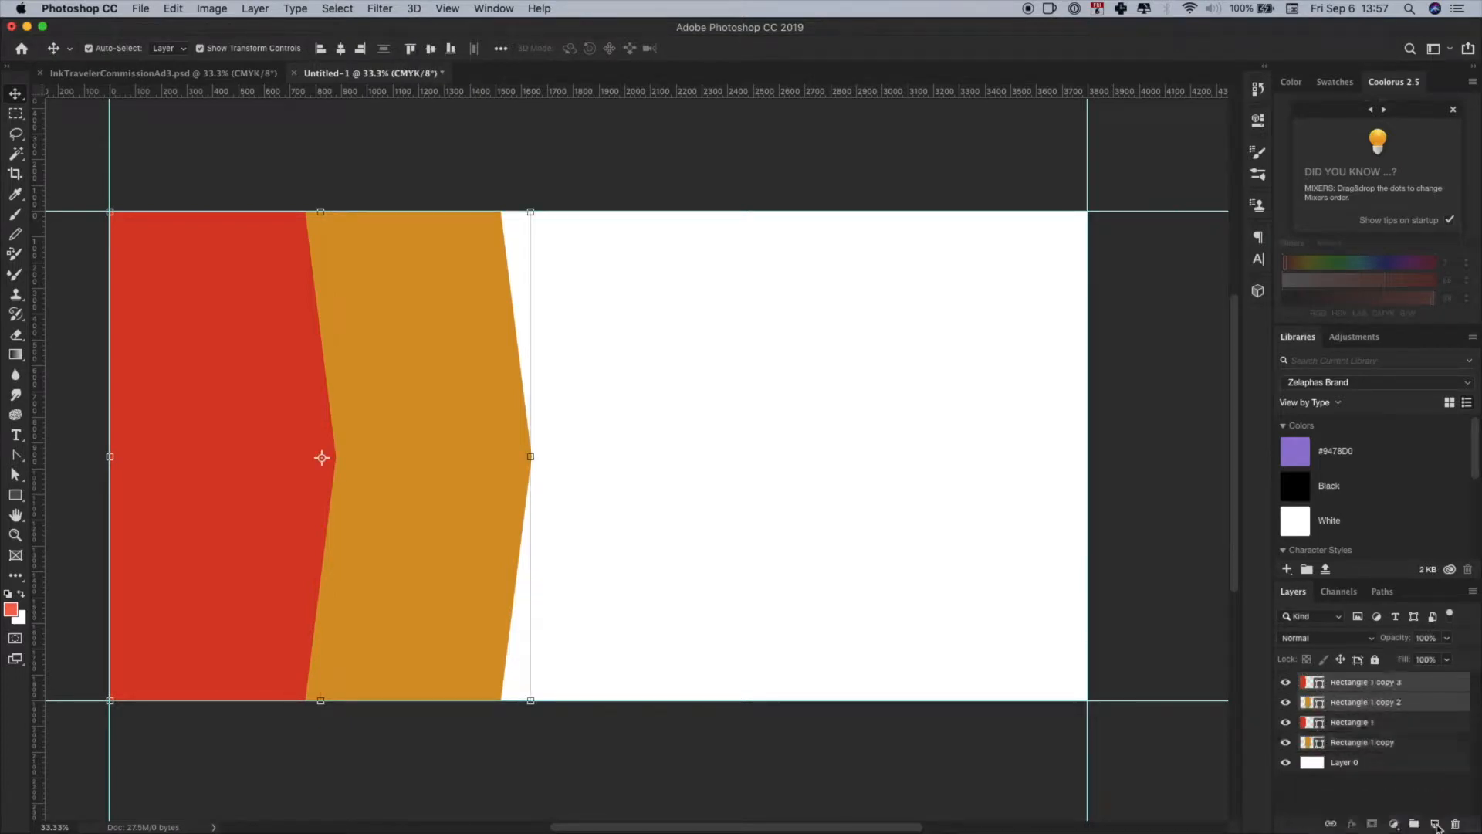
left_click_drag(1403, 704, 1383, 759)
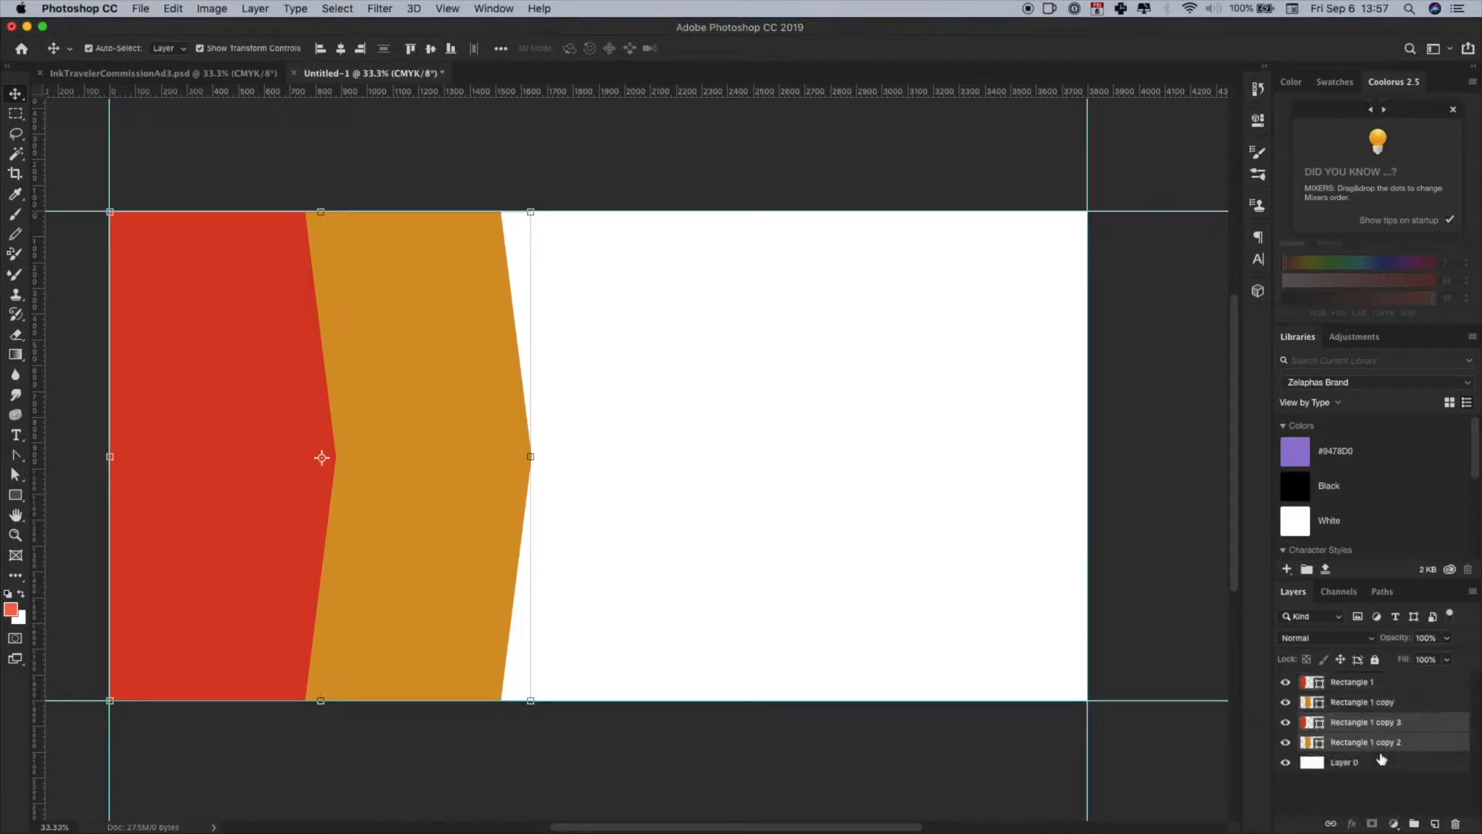
- Recolor the copied red panel to green
double_click(1315, 723)
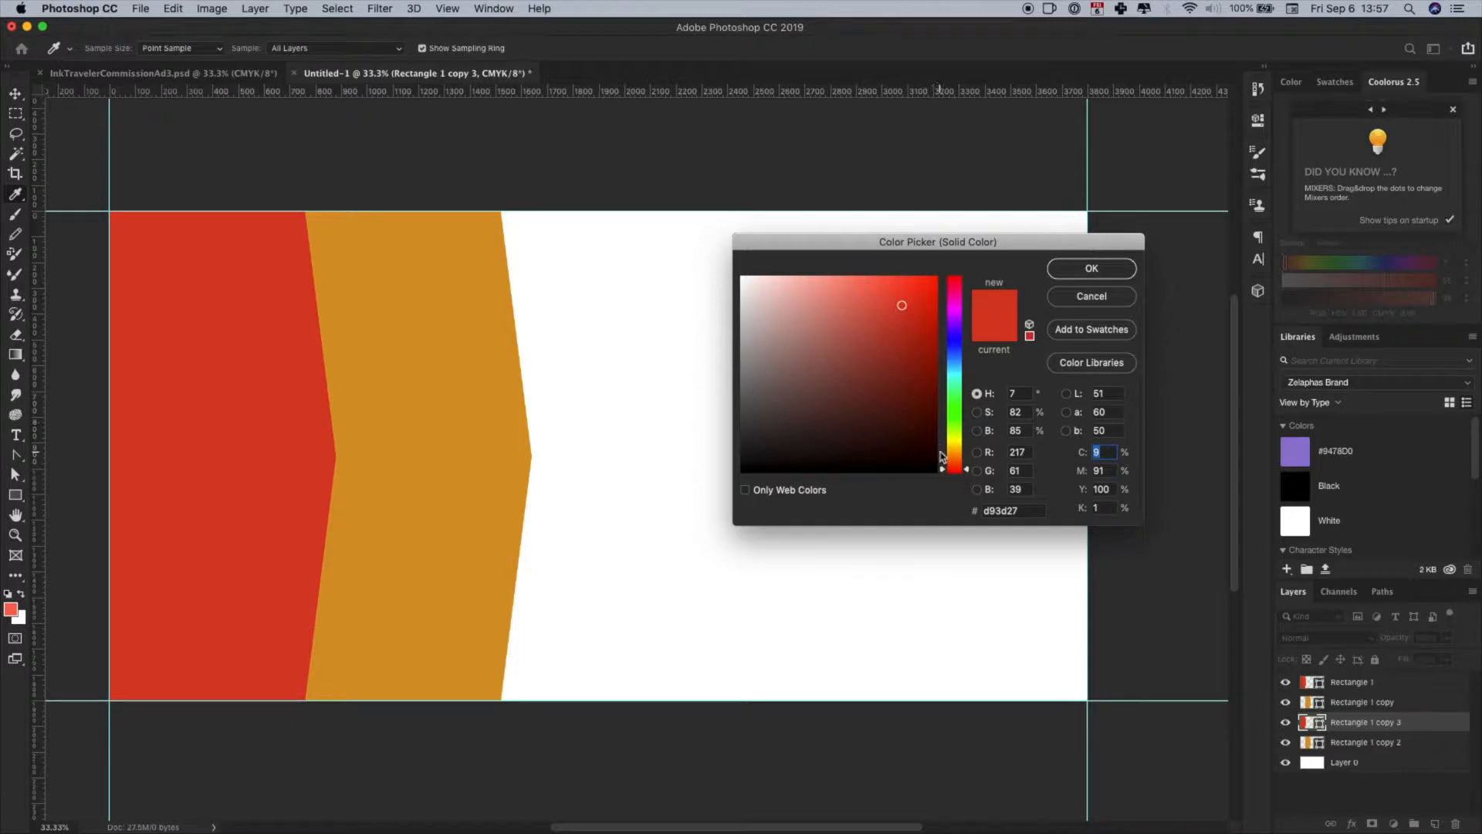
left_click_drag(959, 431, 961, 421)
left_click(1092, 268)
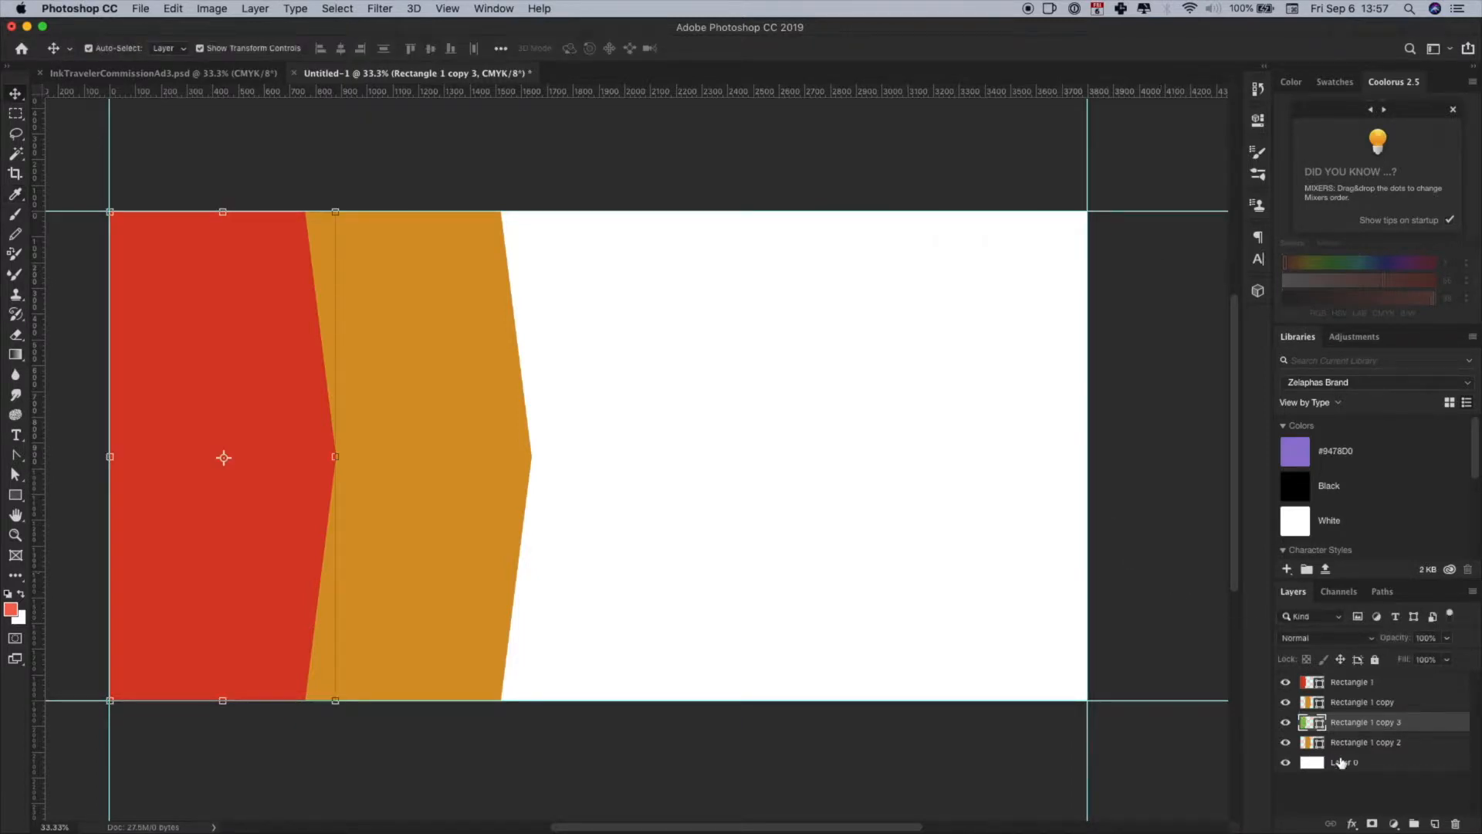
- Recolor the copied orange panel to blue (#28b1d8)
double_click(1315, 742)
mouse_move(979, 449)
left_mouse_down()
mouse_move(960, 432)
mouse_move(964, 368)
left_mouse_up()
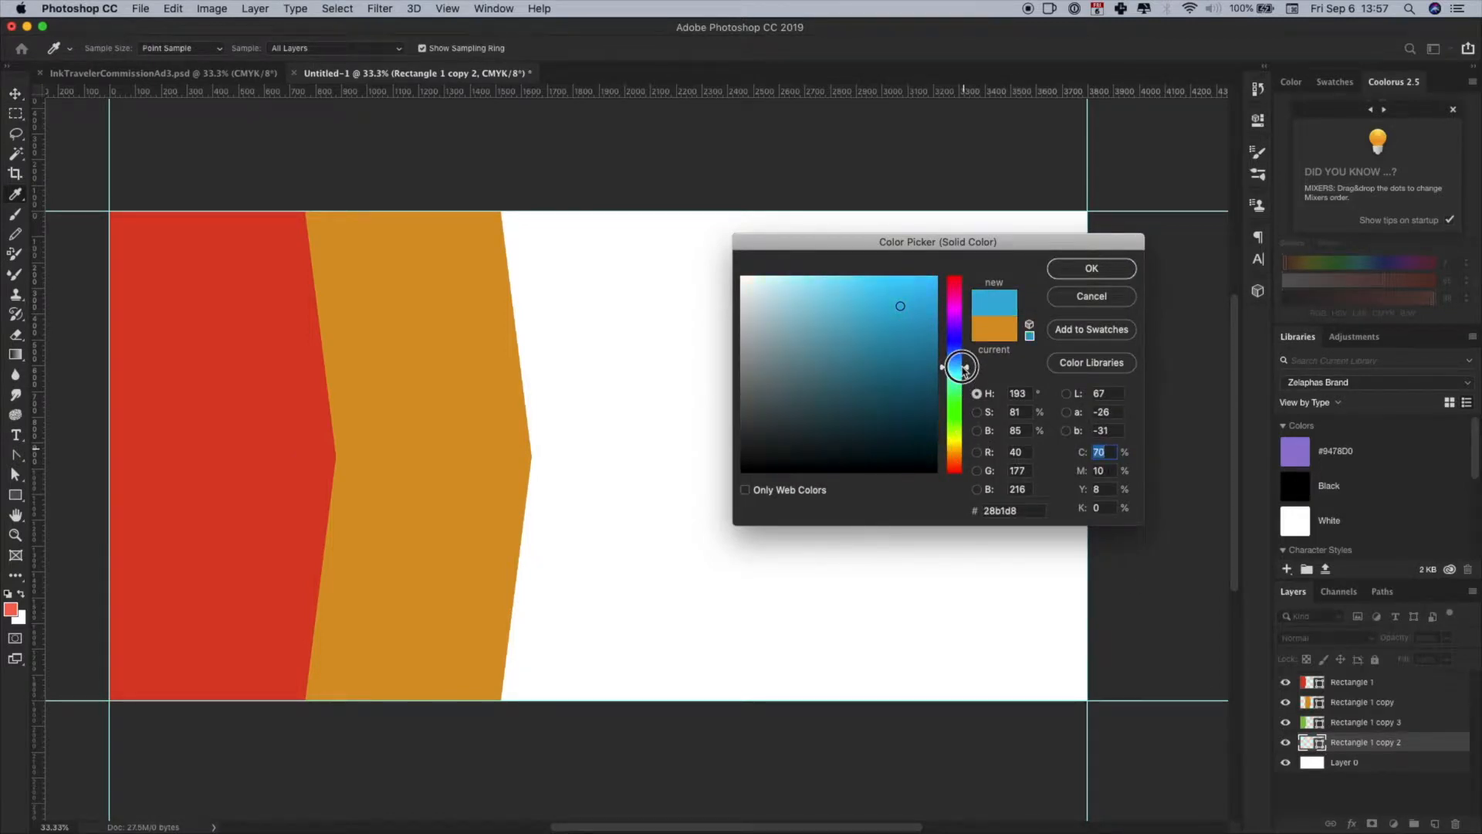
left_click(1091, 268)
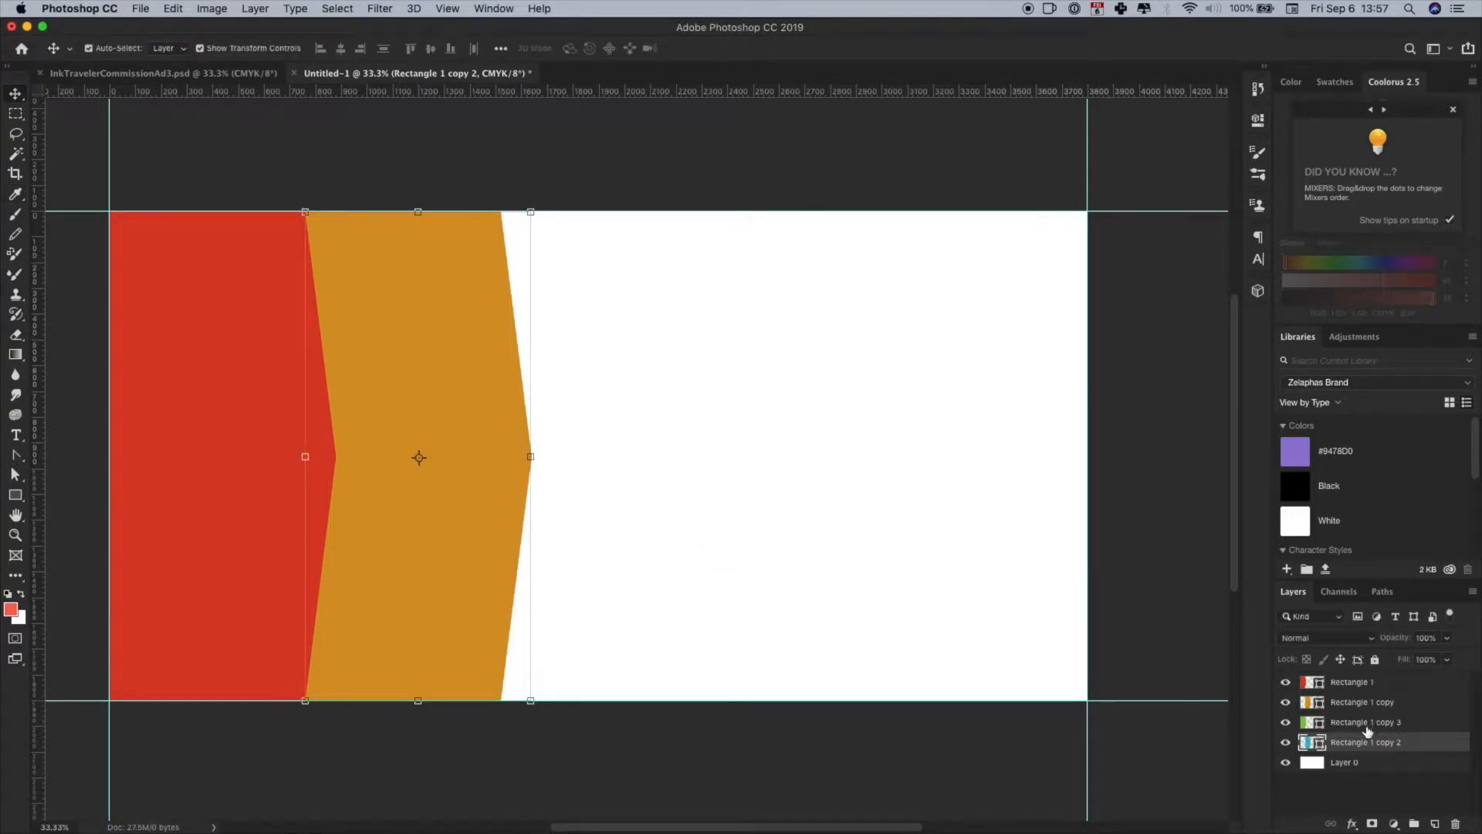
- Move the green and blue panels together to the right and nudge them to line up with the orange panel's top corner
left_click(1364, 723, "shift")
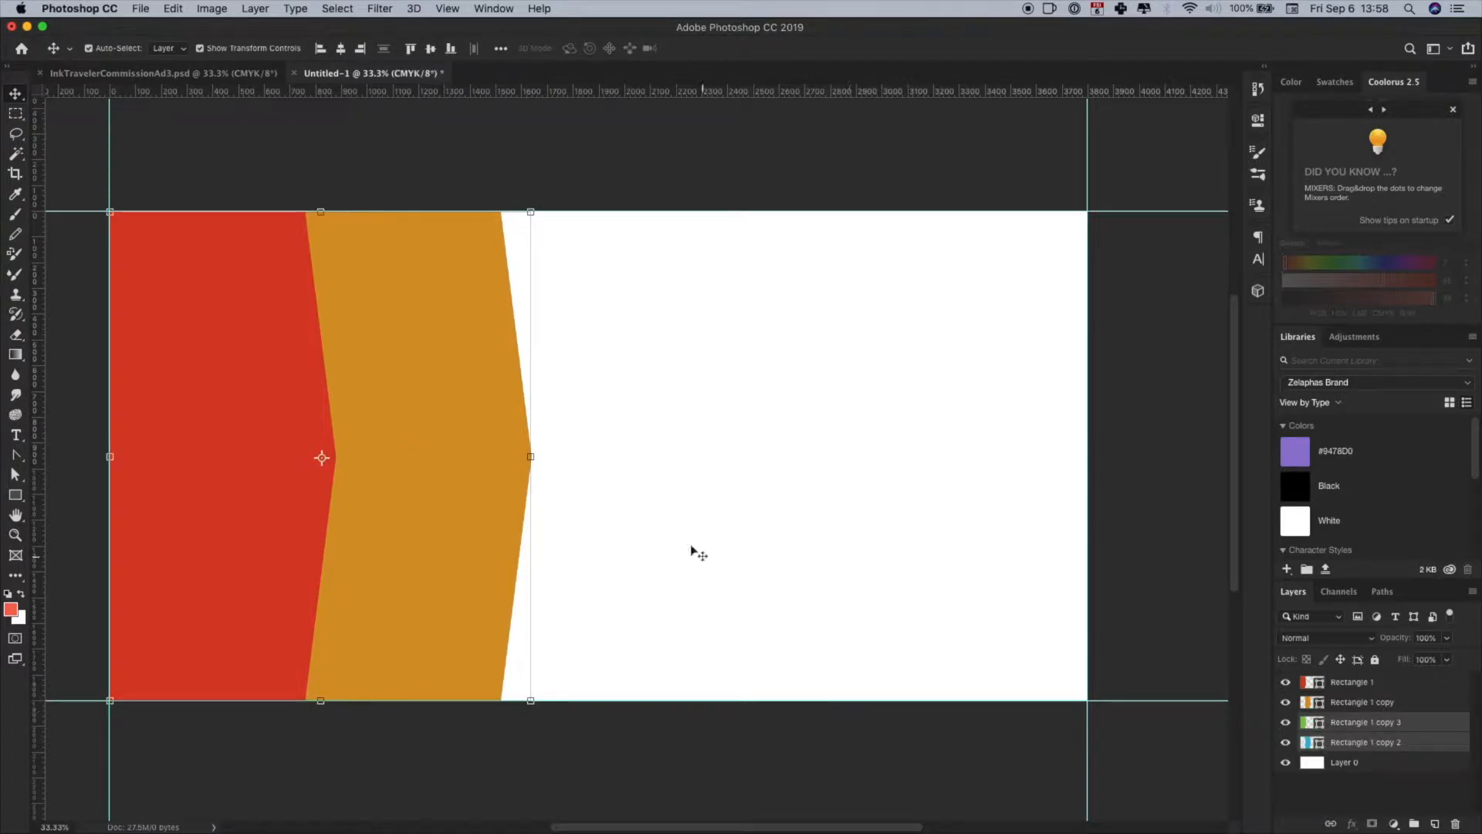
key("super+t")
left_click_drag(474, 554, 867, 556)
key("super+plus")
key("super+plus")
key("super+plus")
scroll(460, 307, "up", 10)
scroll(460, 307, "left", 5)
key("shift+Left")
key("Right")
key("Right")
key("Right")
key("Right")
key("Right")
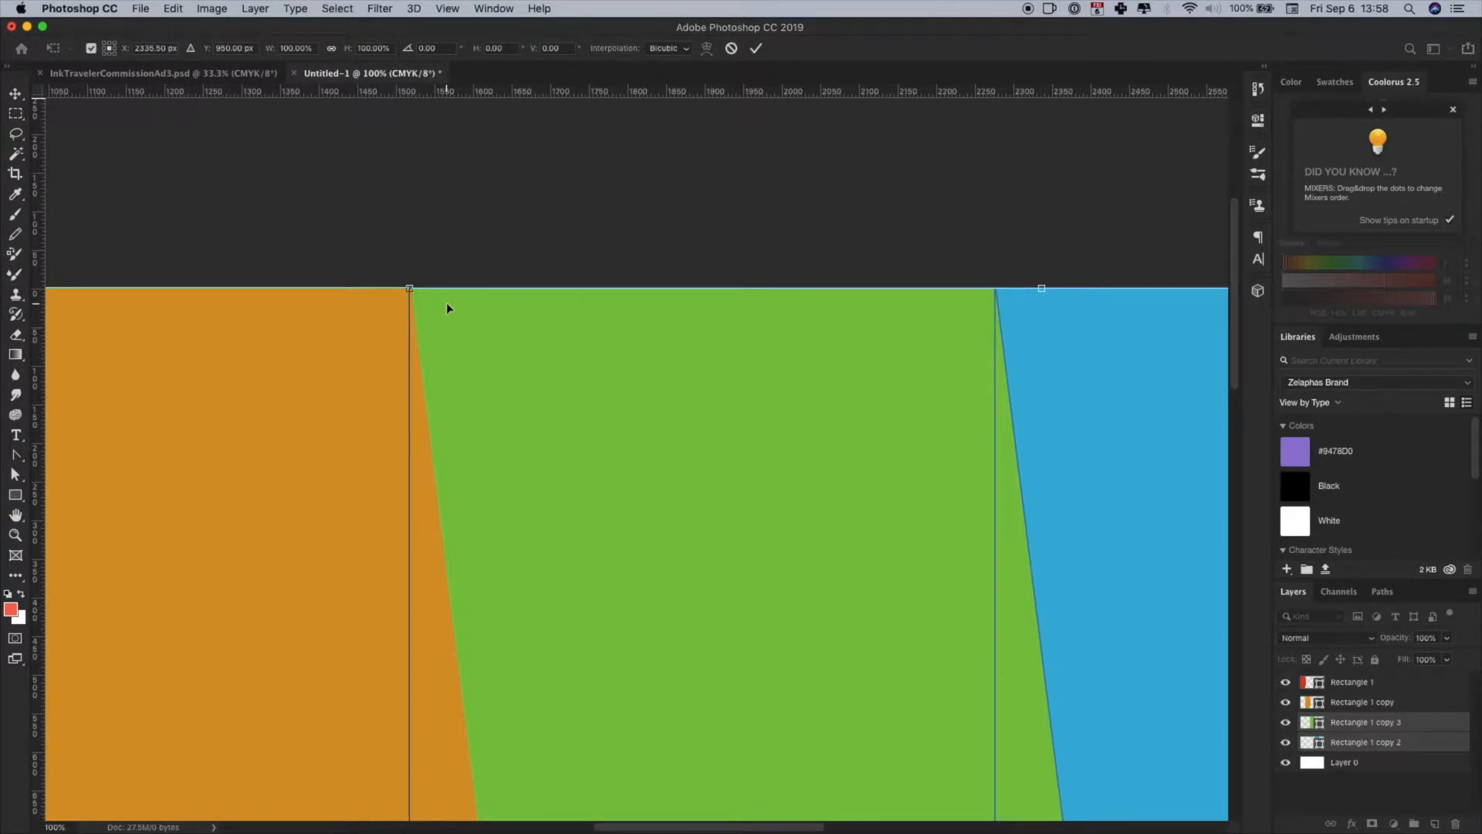
key("Return")
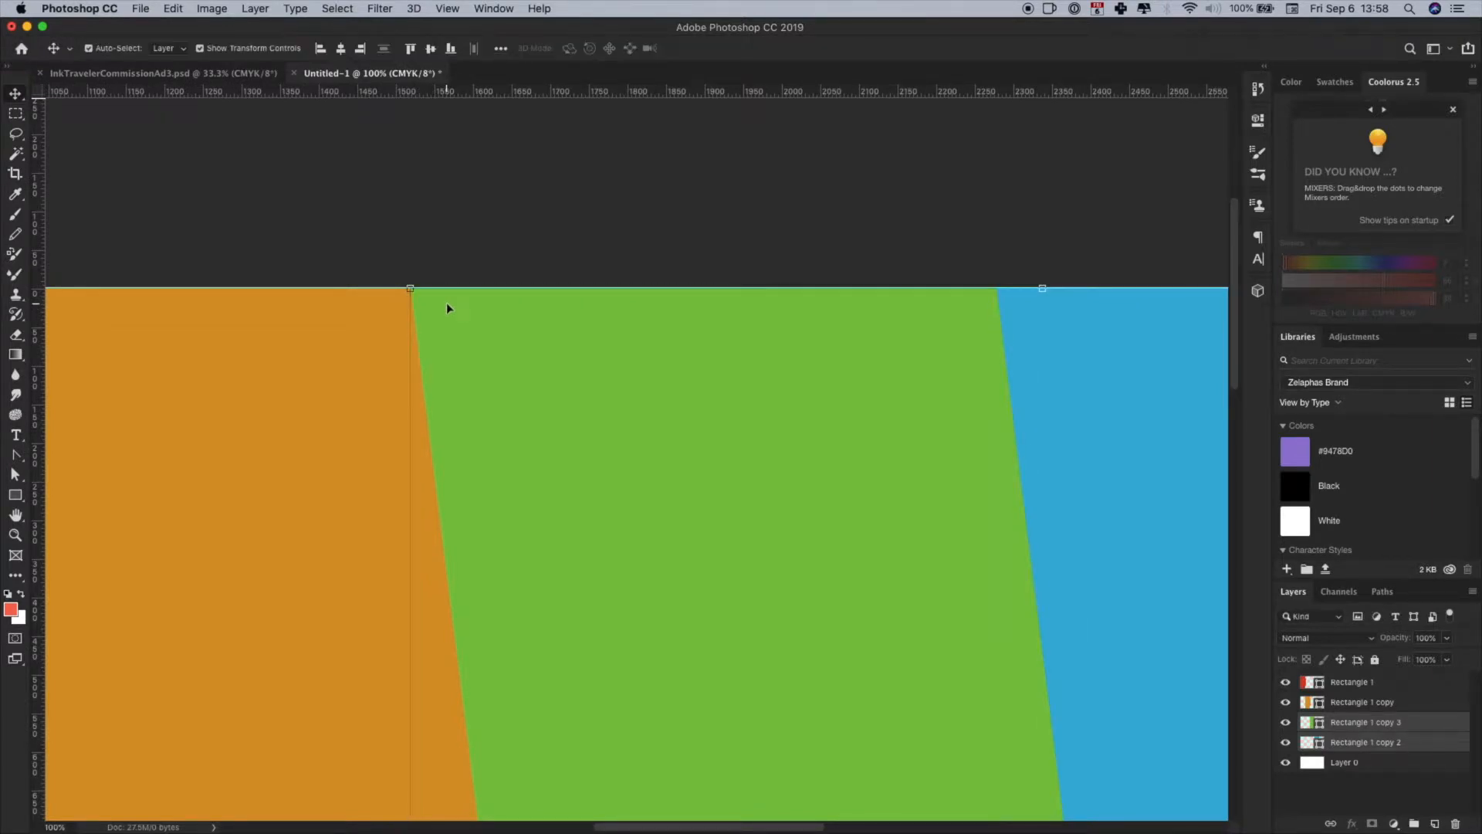
left_click(443, 238)
key("super+0")
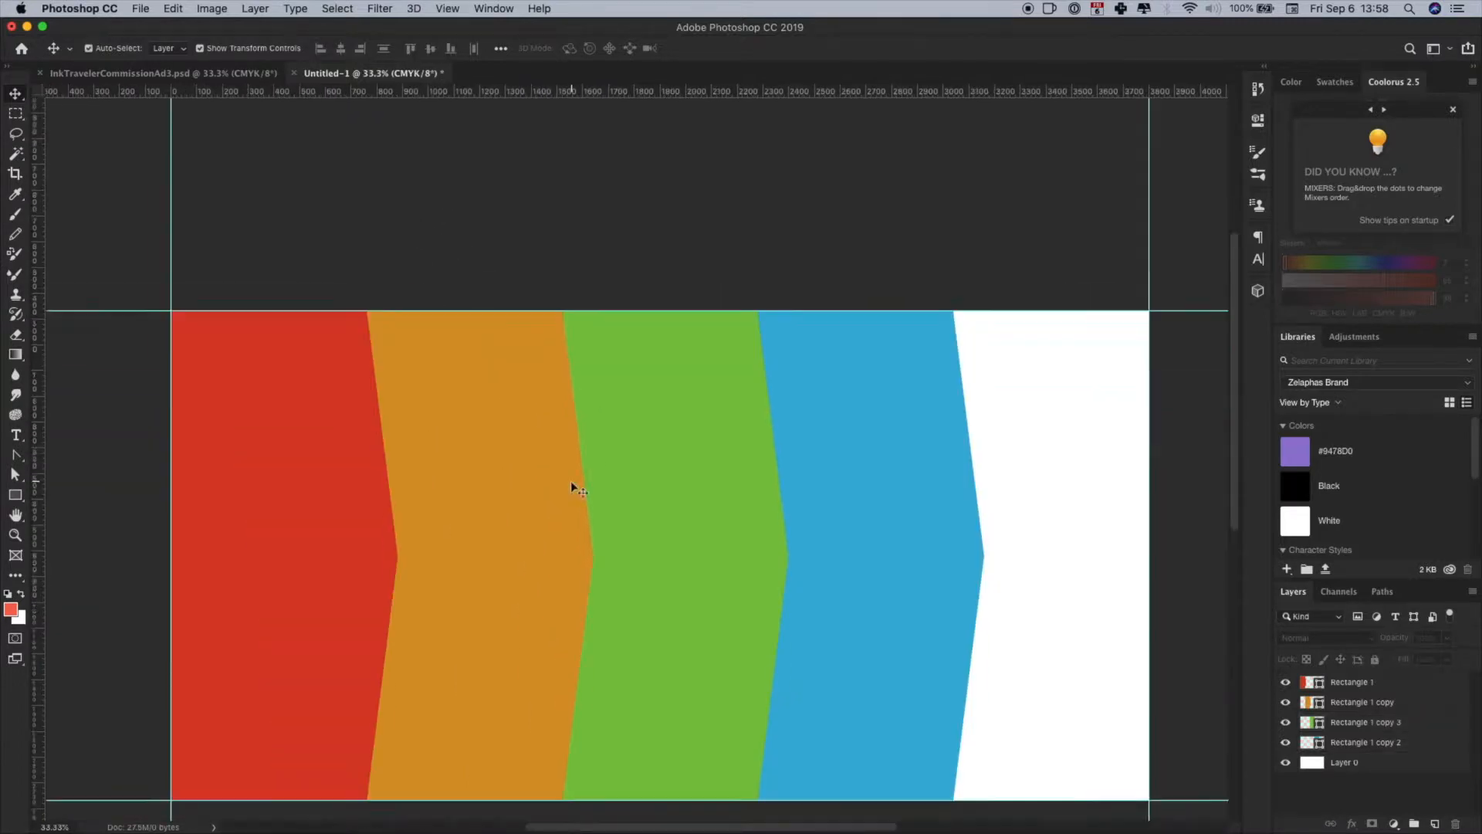
- Duplicate the blue panel layer and place the copy below the original, directly above the white background layer
left_click(1042, 378)
left_click(893, 712)
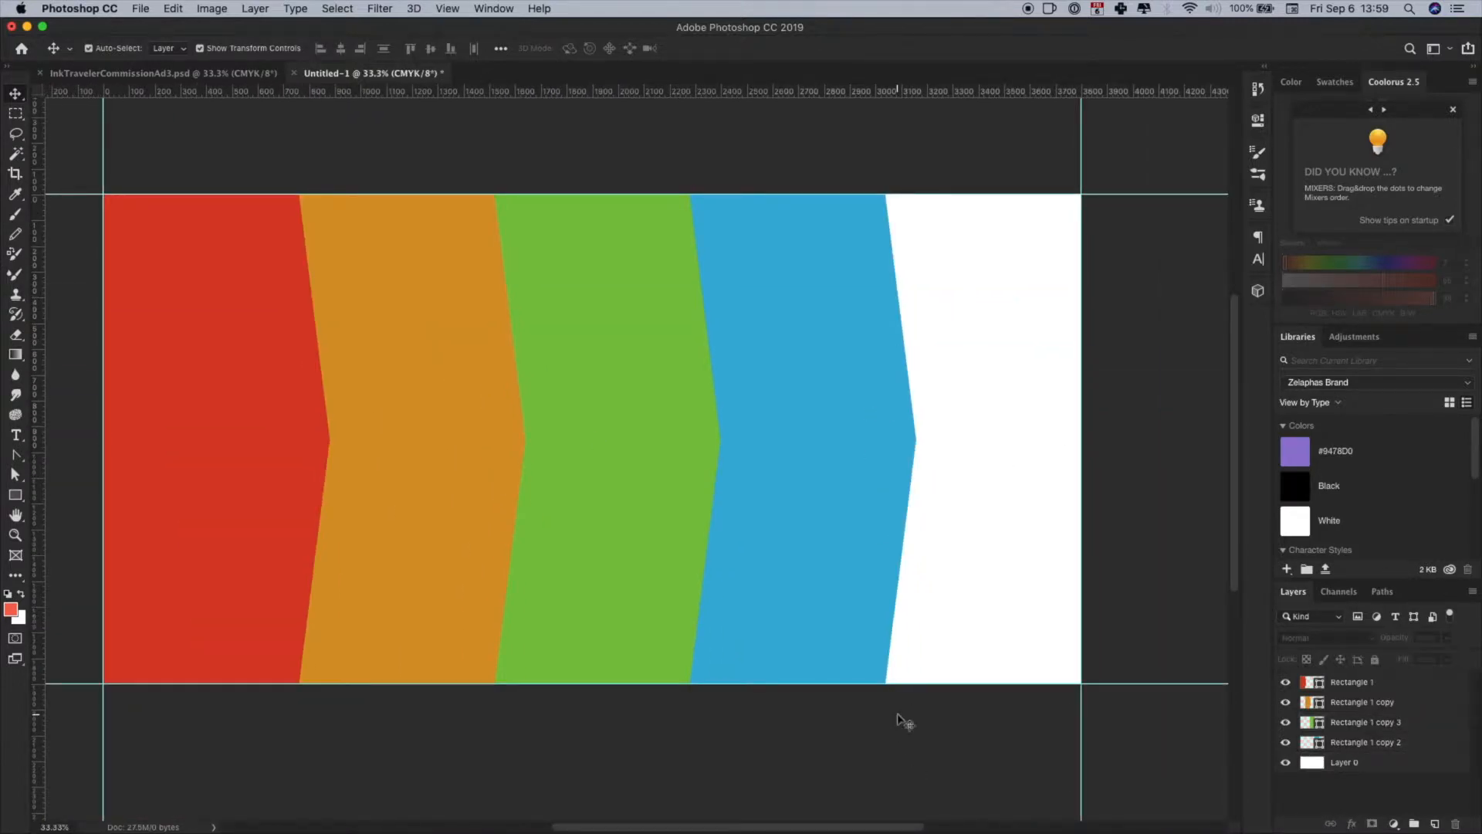
left_click_drag(1367, 745, 1434, 824)
left_click_drag(1378, 743, 1351, 772)
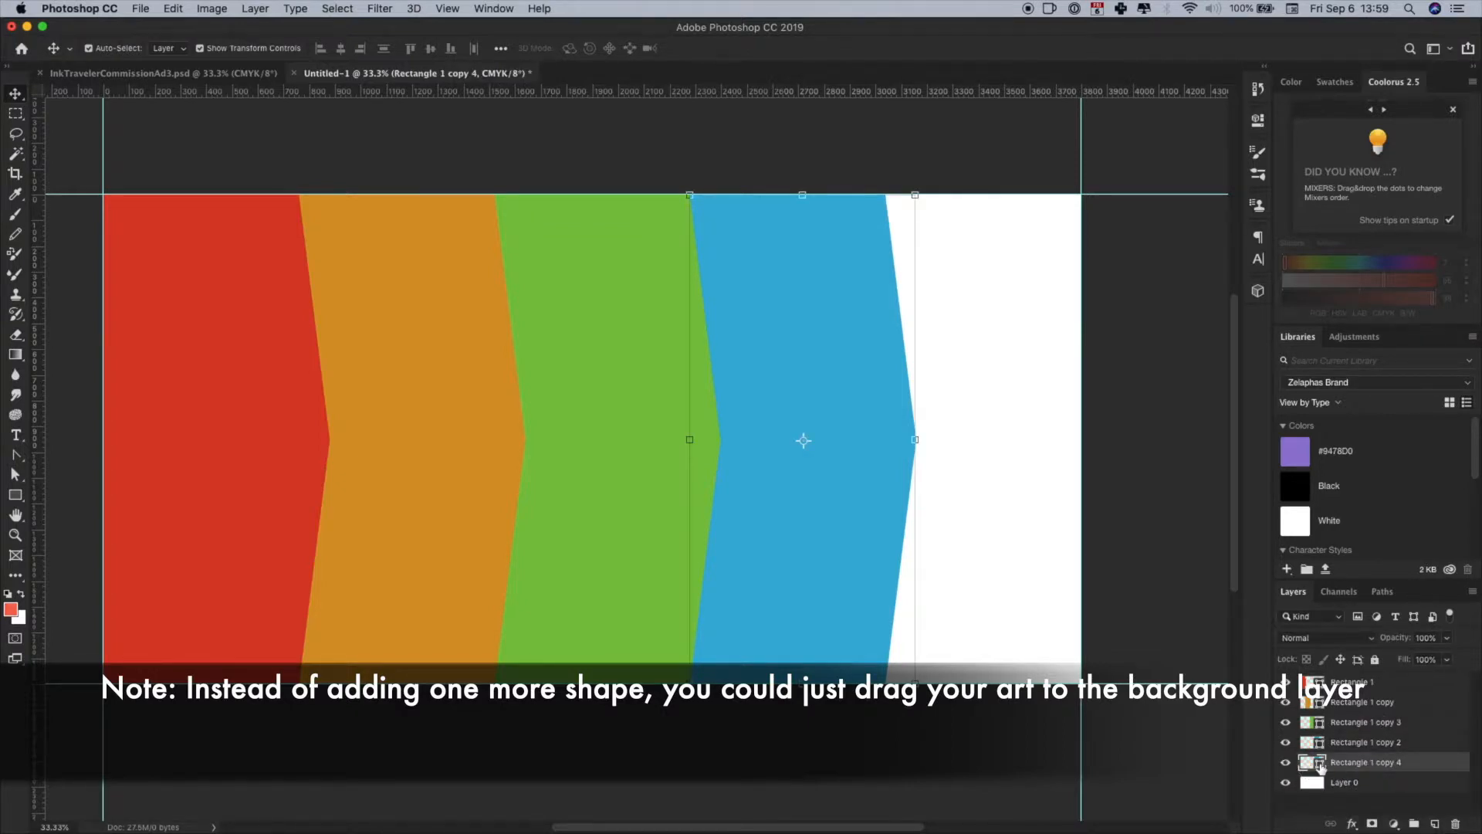
- Recolor the duplicated panel on layer Rectangle 1 copy 4 to purple (#a326d8)
double_click(1323, 765)
left_click_drag(959, 337, 957, 318)
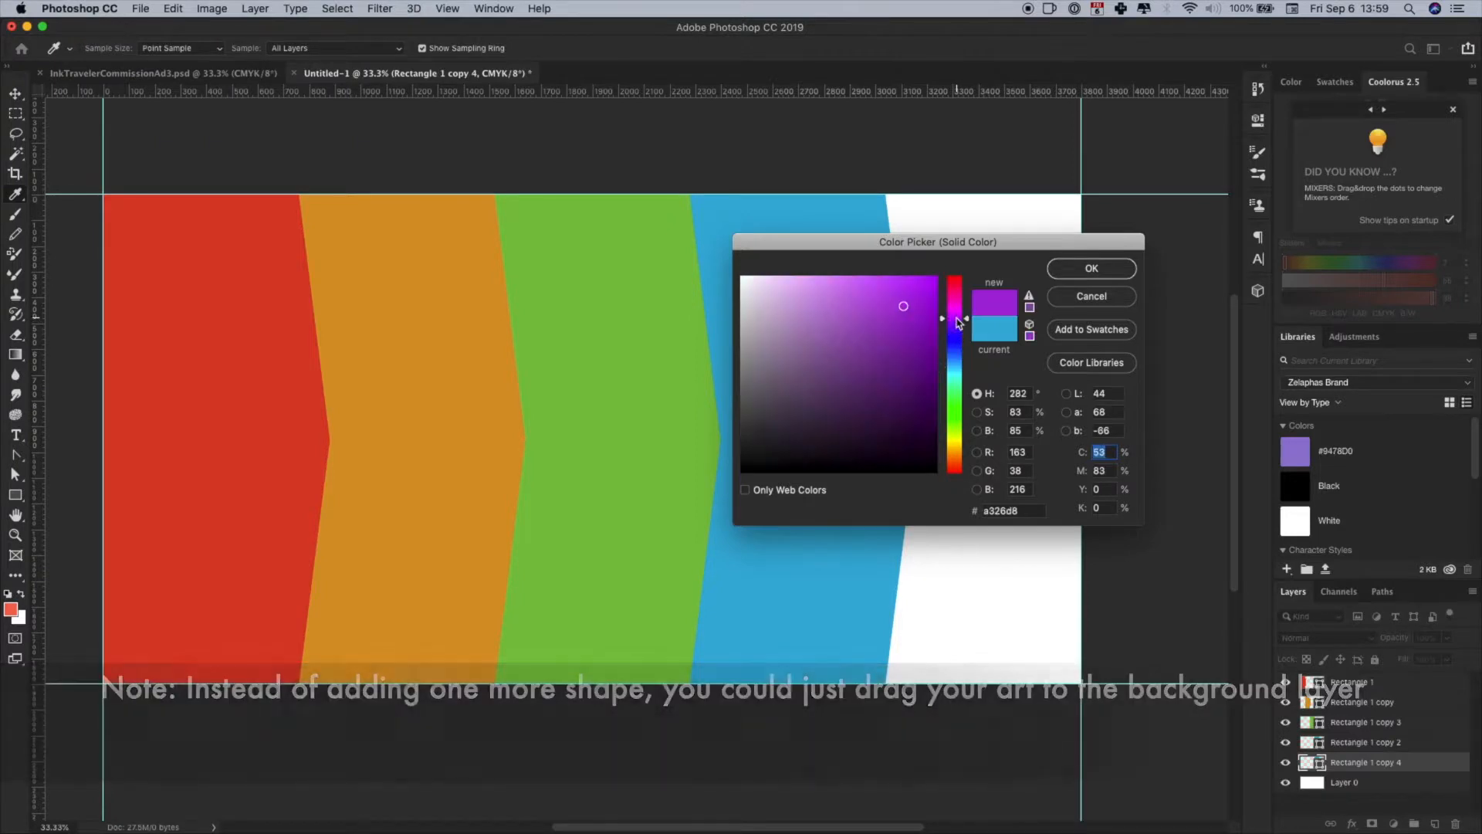
left_click(1073, 272)
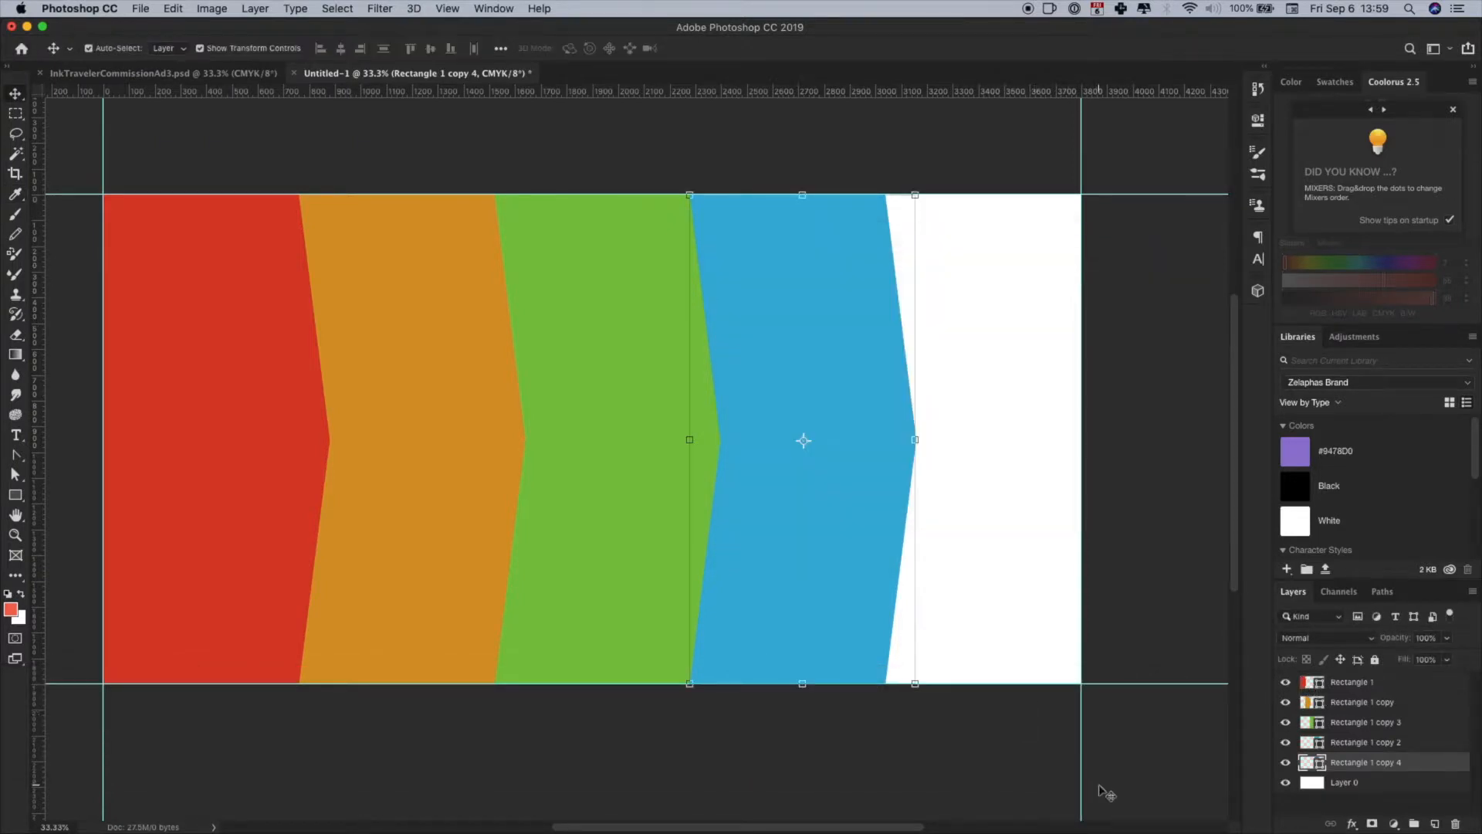
- Move the purple panel right so it fills the white area and lines up with the blue panel's upper right corner
left_click_drag(784, 622, 980, 633)
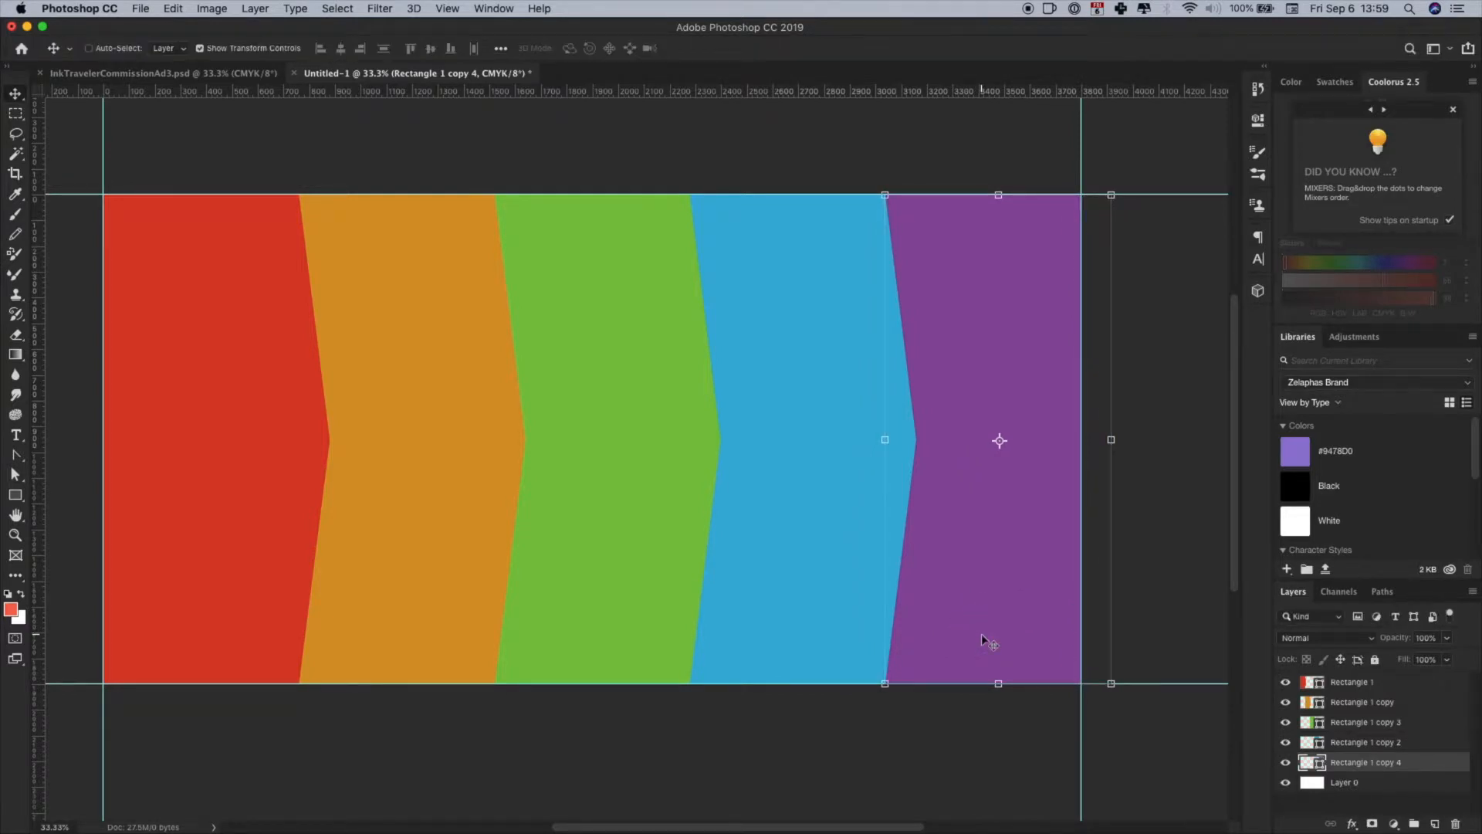
key("super+equal")
key("super+equal")
left_click_drag(877, 590, 238, 784)
left_click_drag(550, 433, 633, 734)
left_click(488, 259)
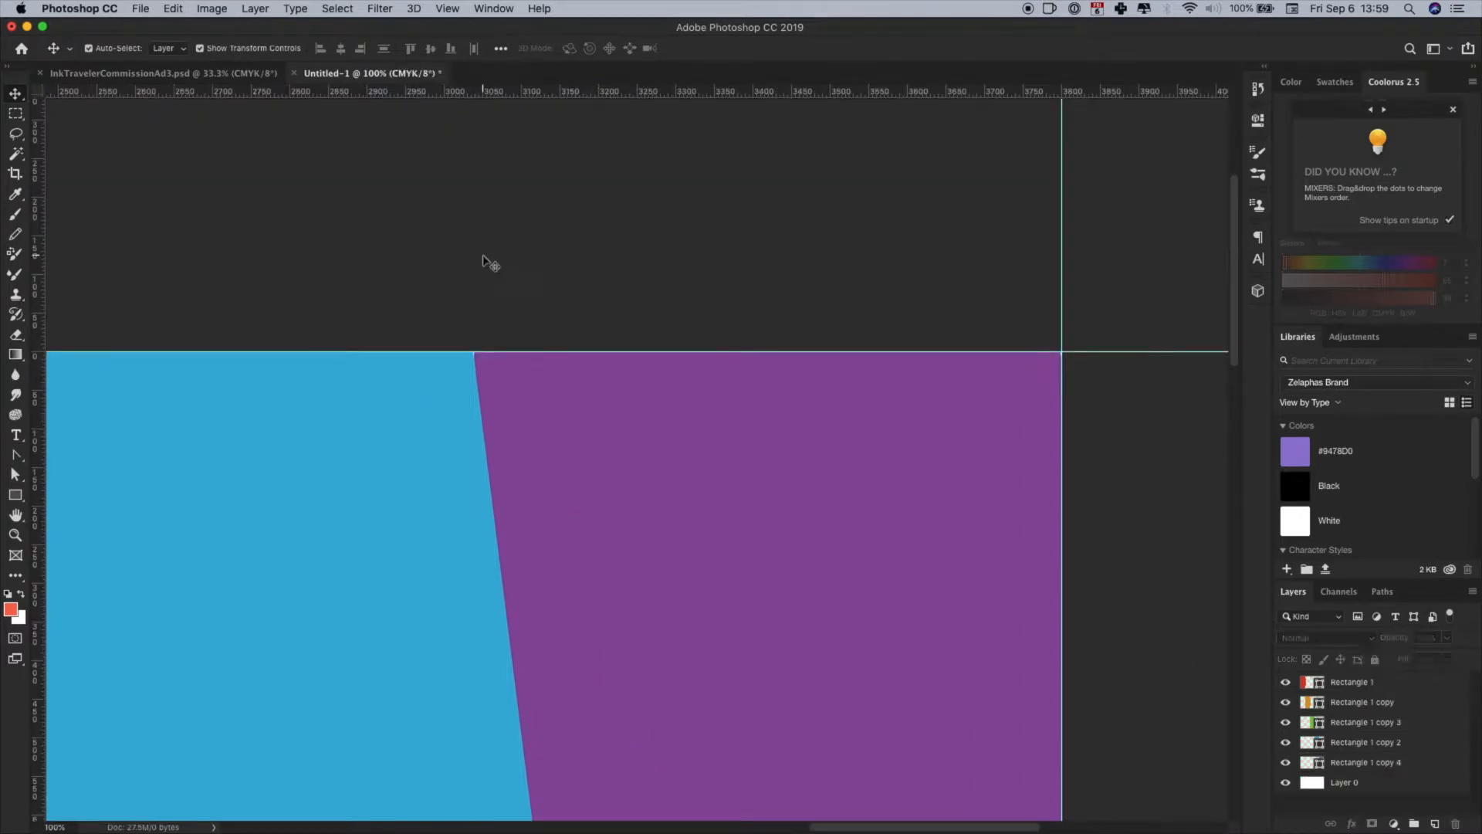
left_click(556, 457)
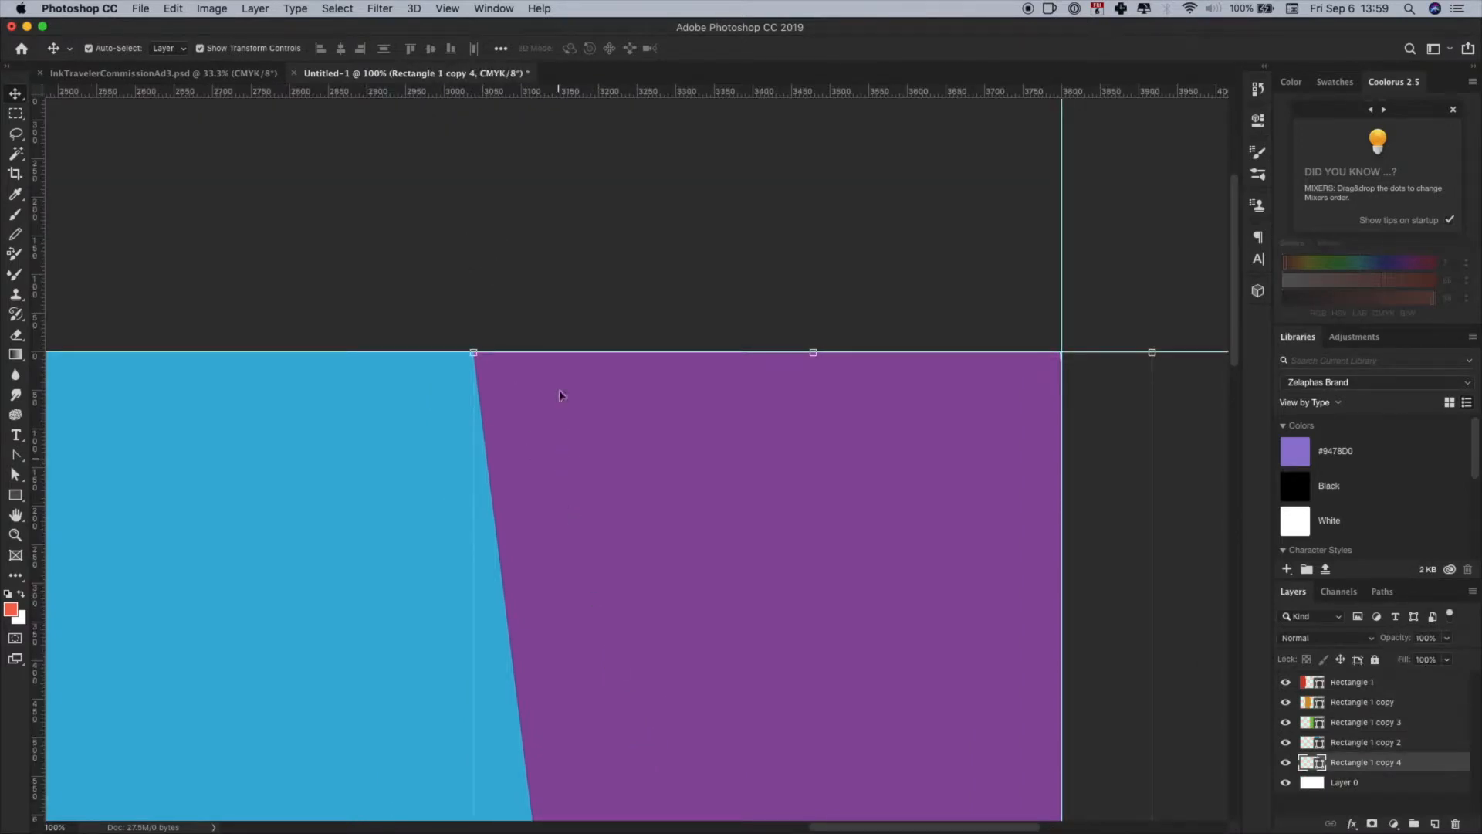
left_click(503, 275)
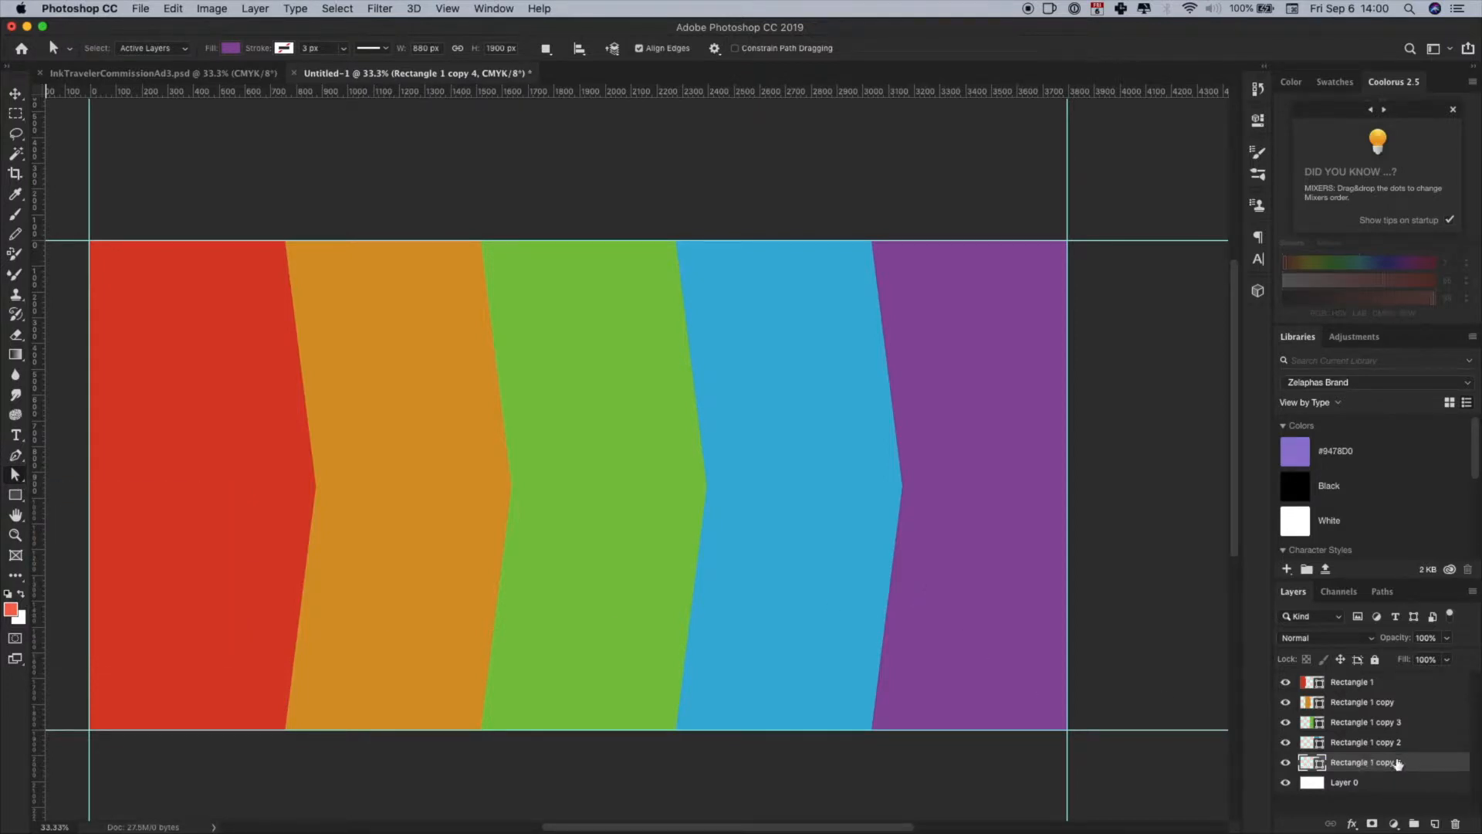
- Shift the purple panel's upper and lower right corner points outward past the document's right guide
left_click(1002, 504)
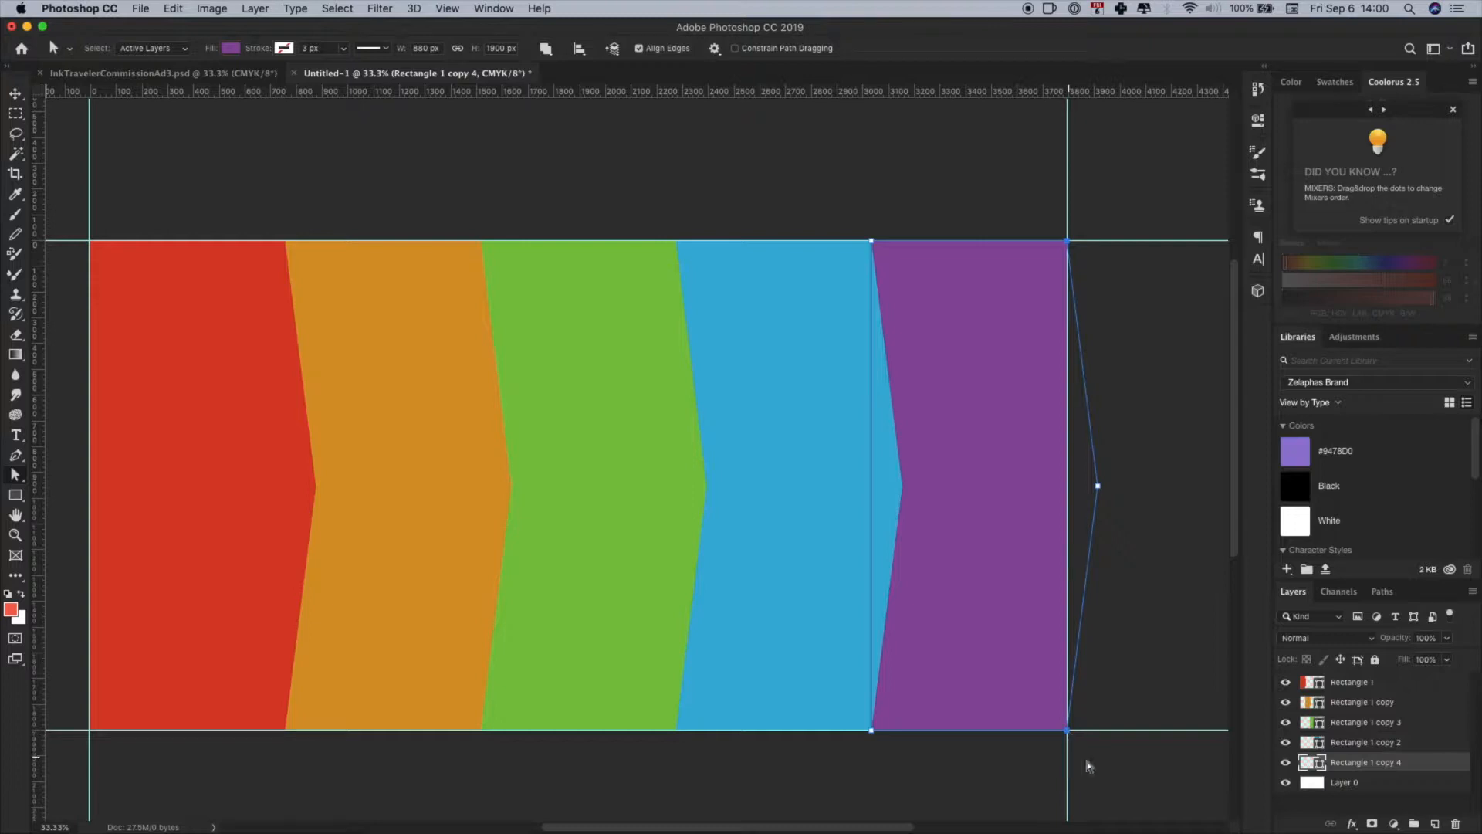
left_click_drag(1025, 778, 787, 781)
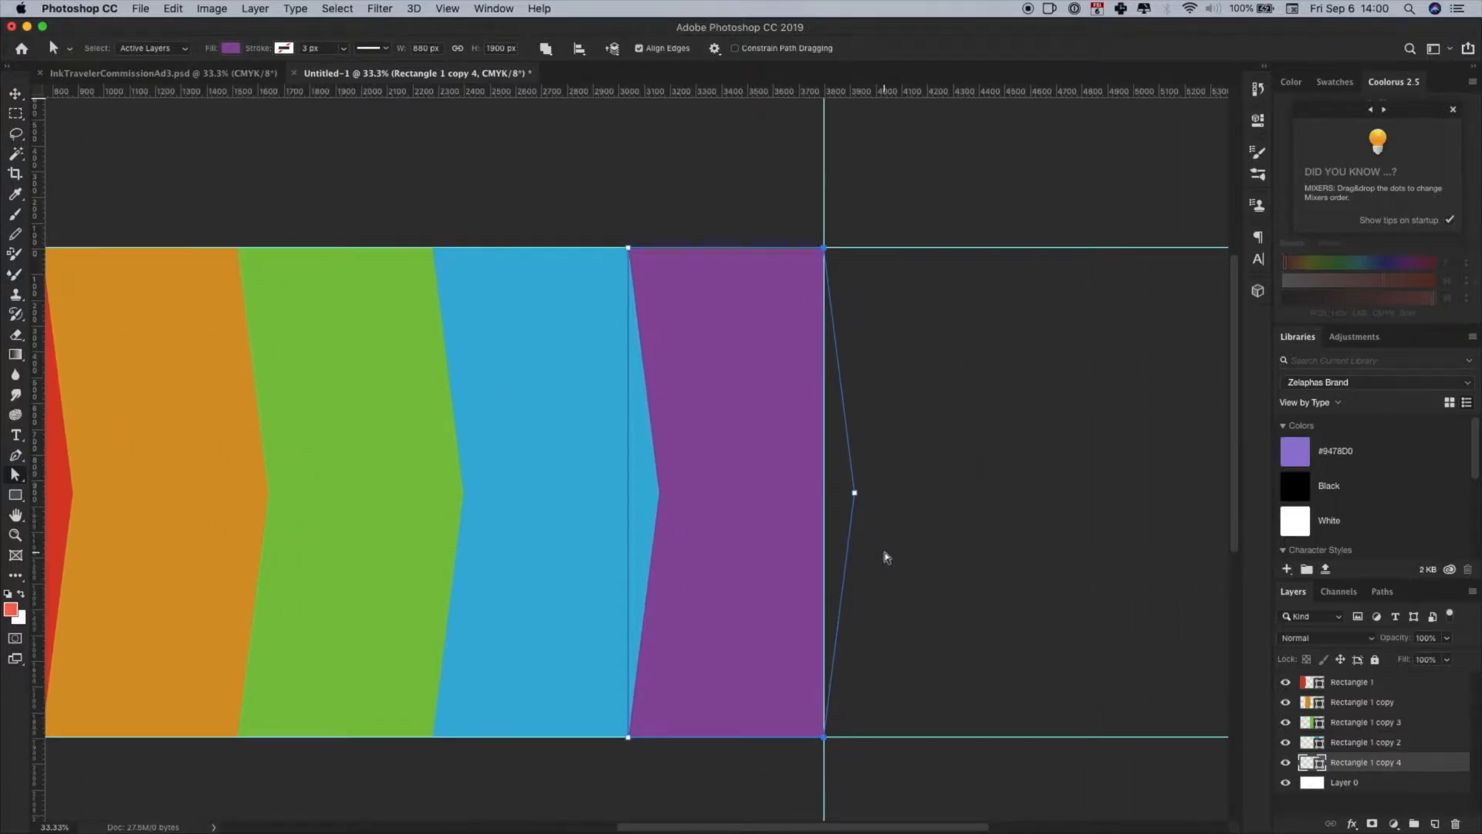
key("shift+Right")
key("shift+Right")
key("shift+Right")
key("shift+Right")
key("shift+Right")
key("shift+Right")
key("shift+Right")
key("shift+Right")
key("shift+Right")
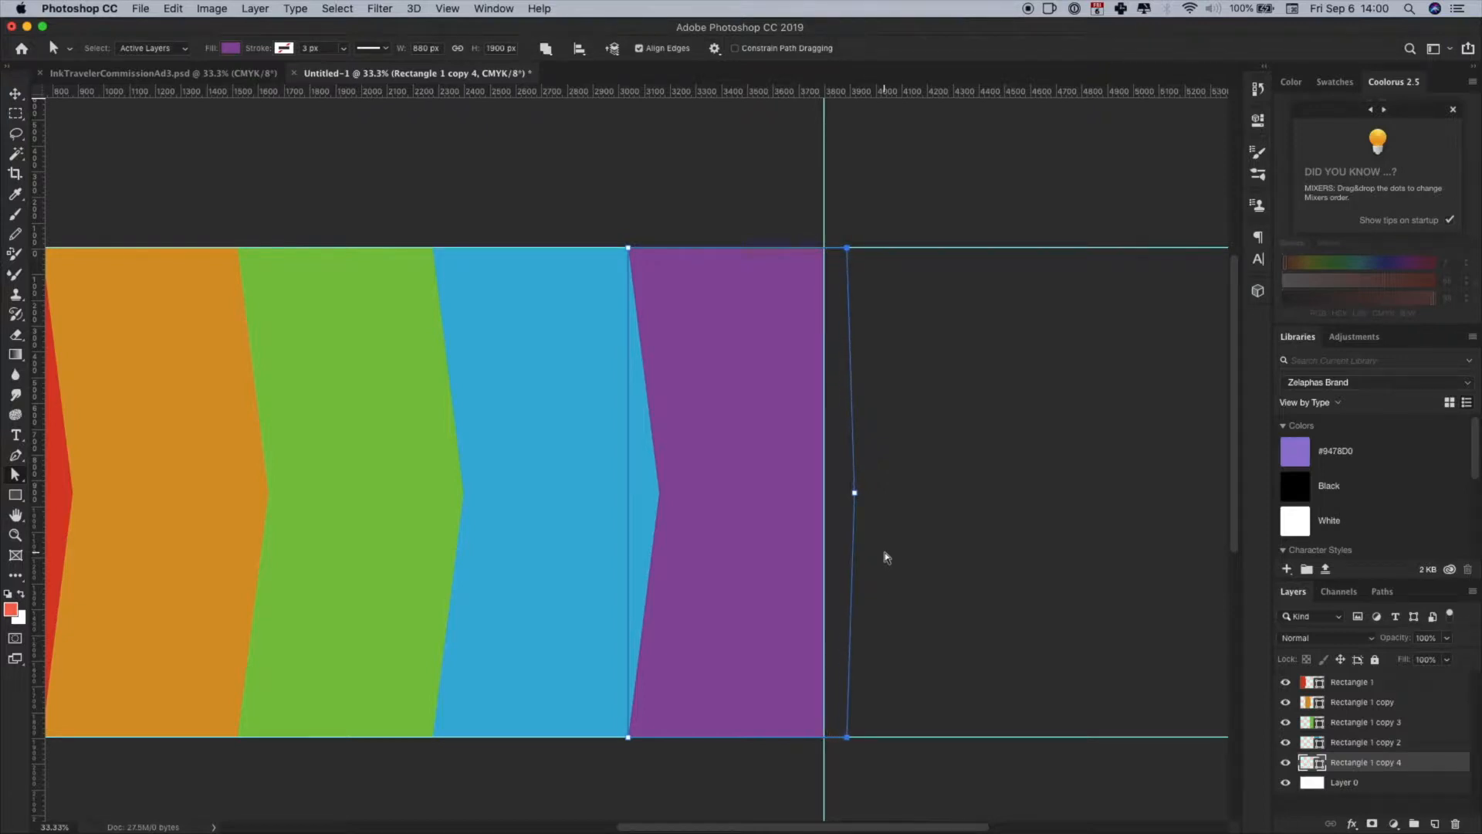
left_click_drag(501, 770, 795, 750)
left_click(258, 523)
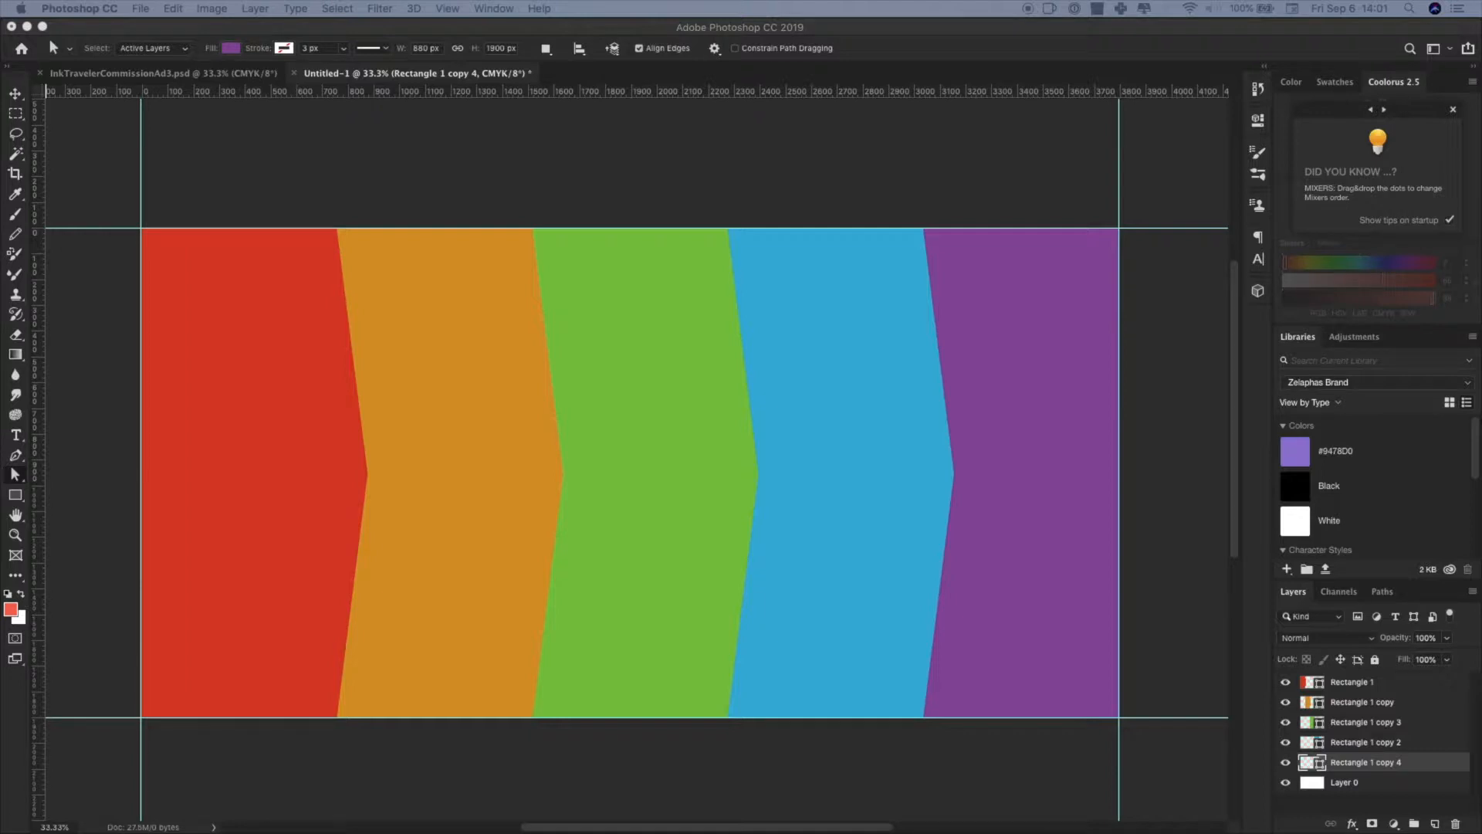
- Place the Boar_wm image in the banner, bring its layer above all panels and lower its opacity to 69%
left_click_drag(746, 310, 568, 333)
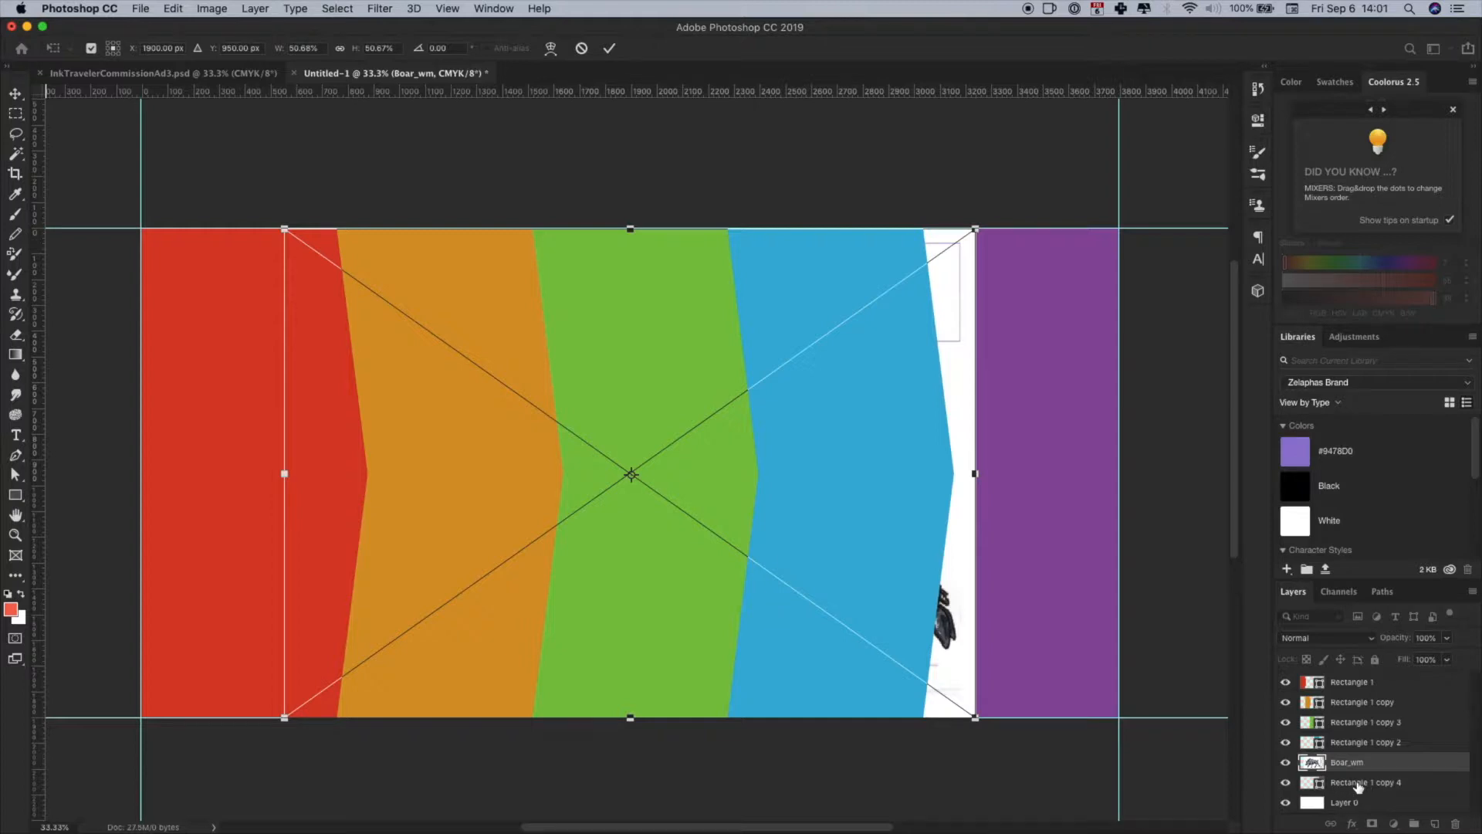
left_click_drag(1349, 770, 1344, 679)
left_click_drag(1397, 639, 1377, 643)
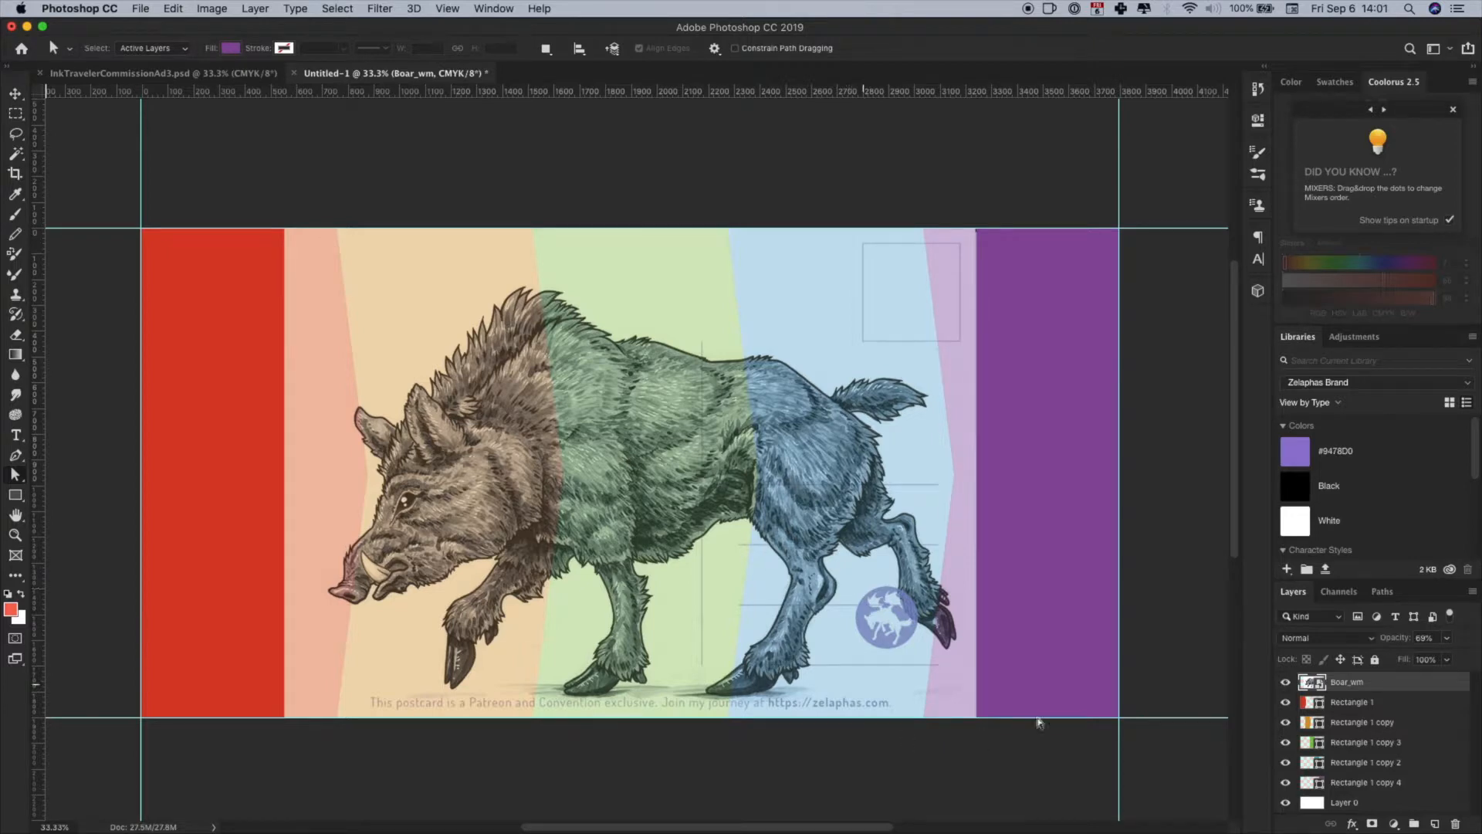
- Move the boar artwork right until its head sits over the purple panel, and nudge it slightly left
key("ctrl+t")
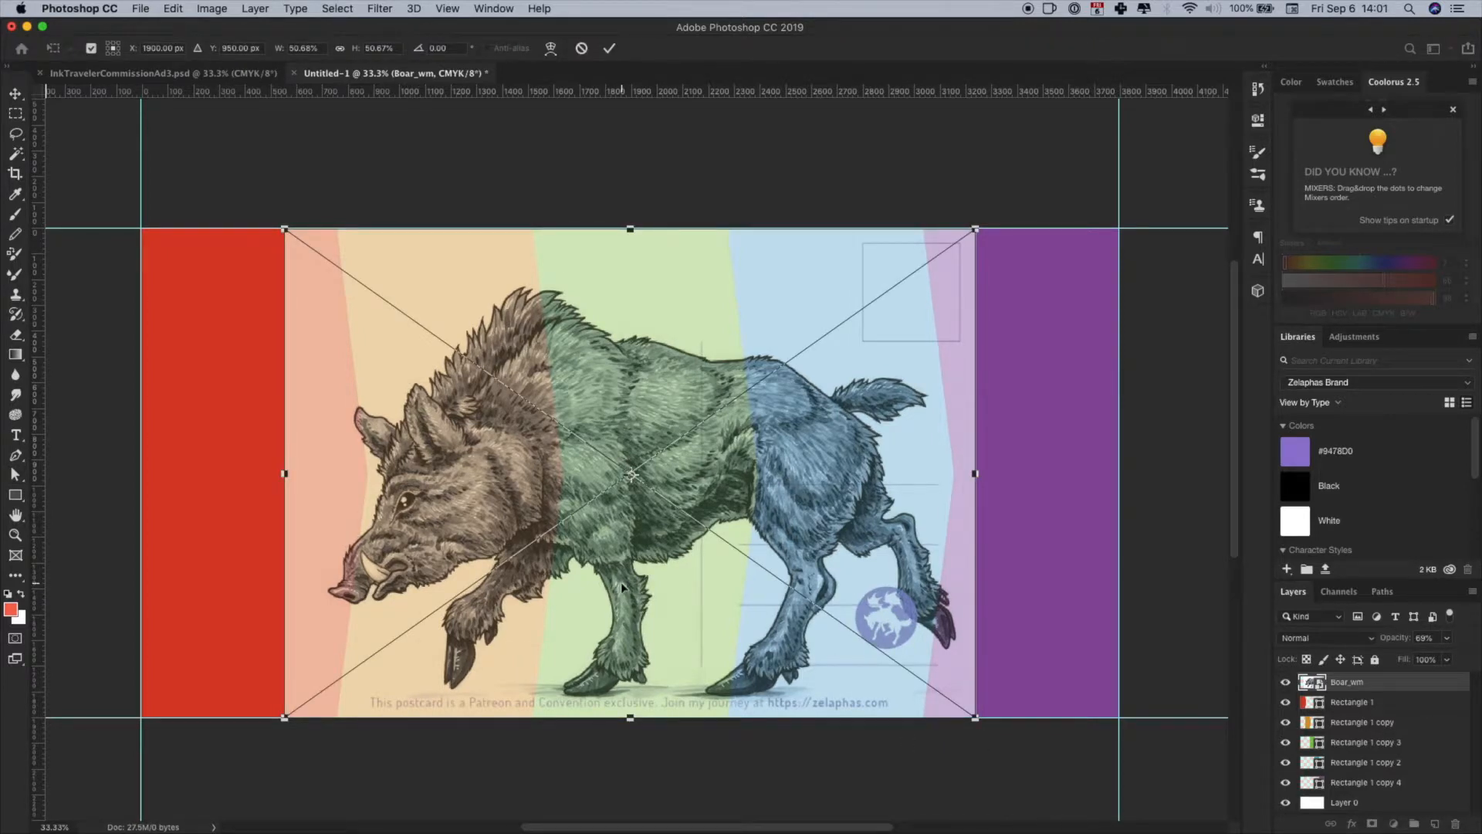
left_click_drag(602, 591, 1084, 612)
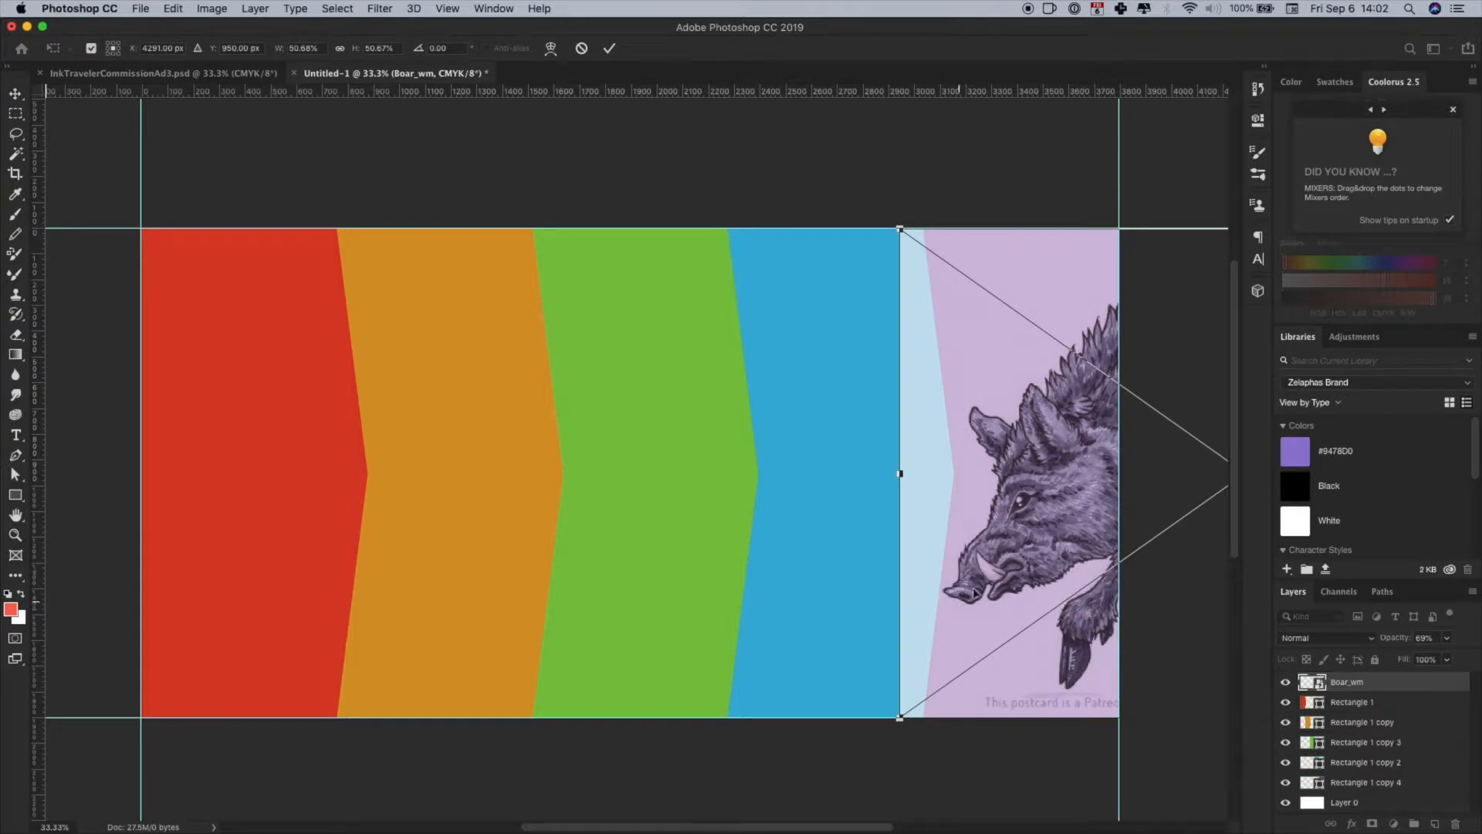
left_click(1029, 562)
key("shift+Left")
key("shift+Left")
key("shift+Left")
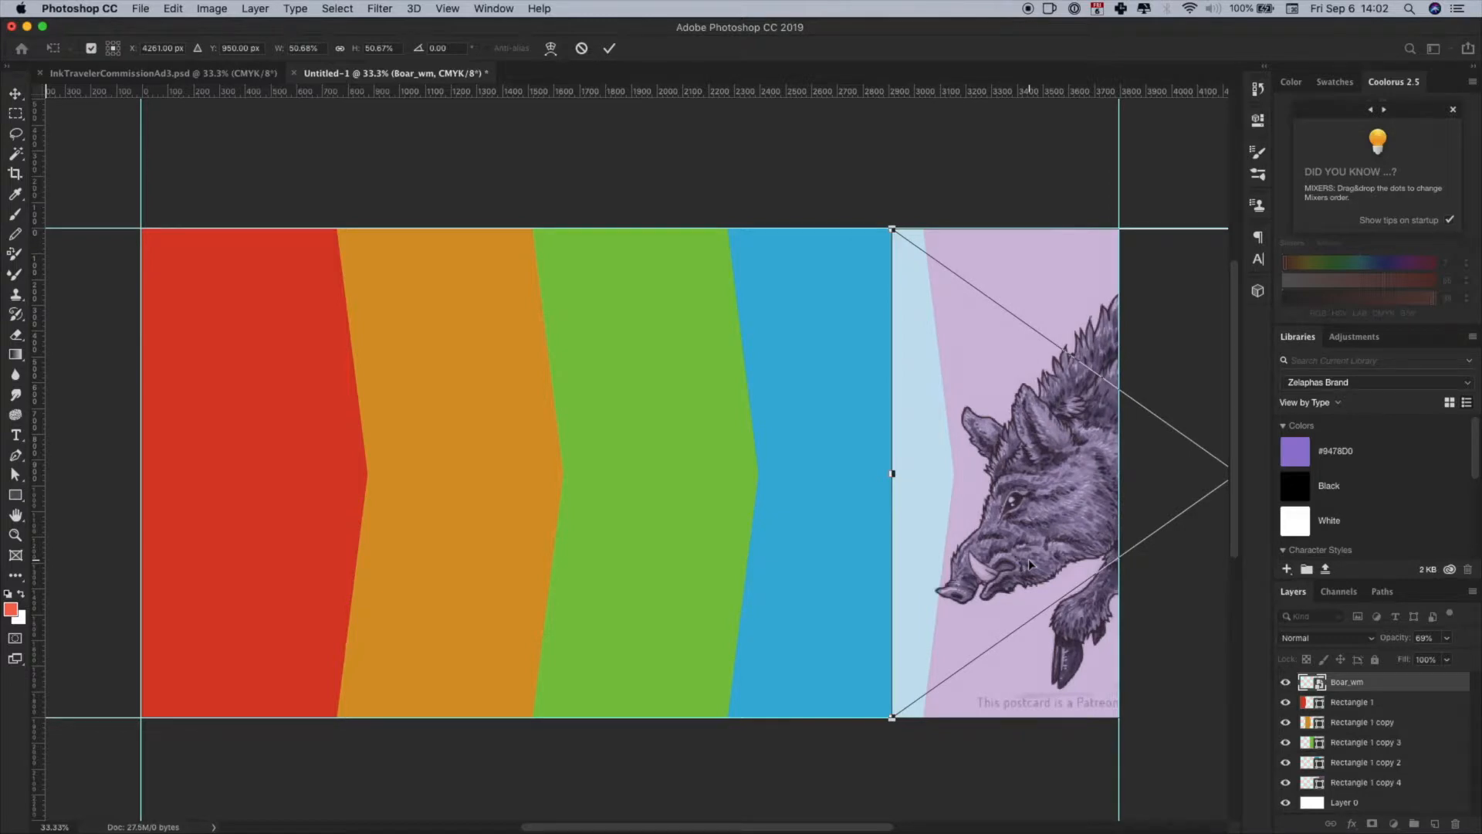
key("Return")
key("a")
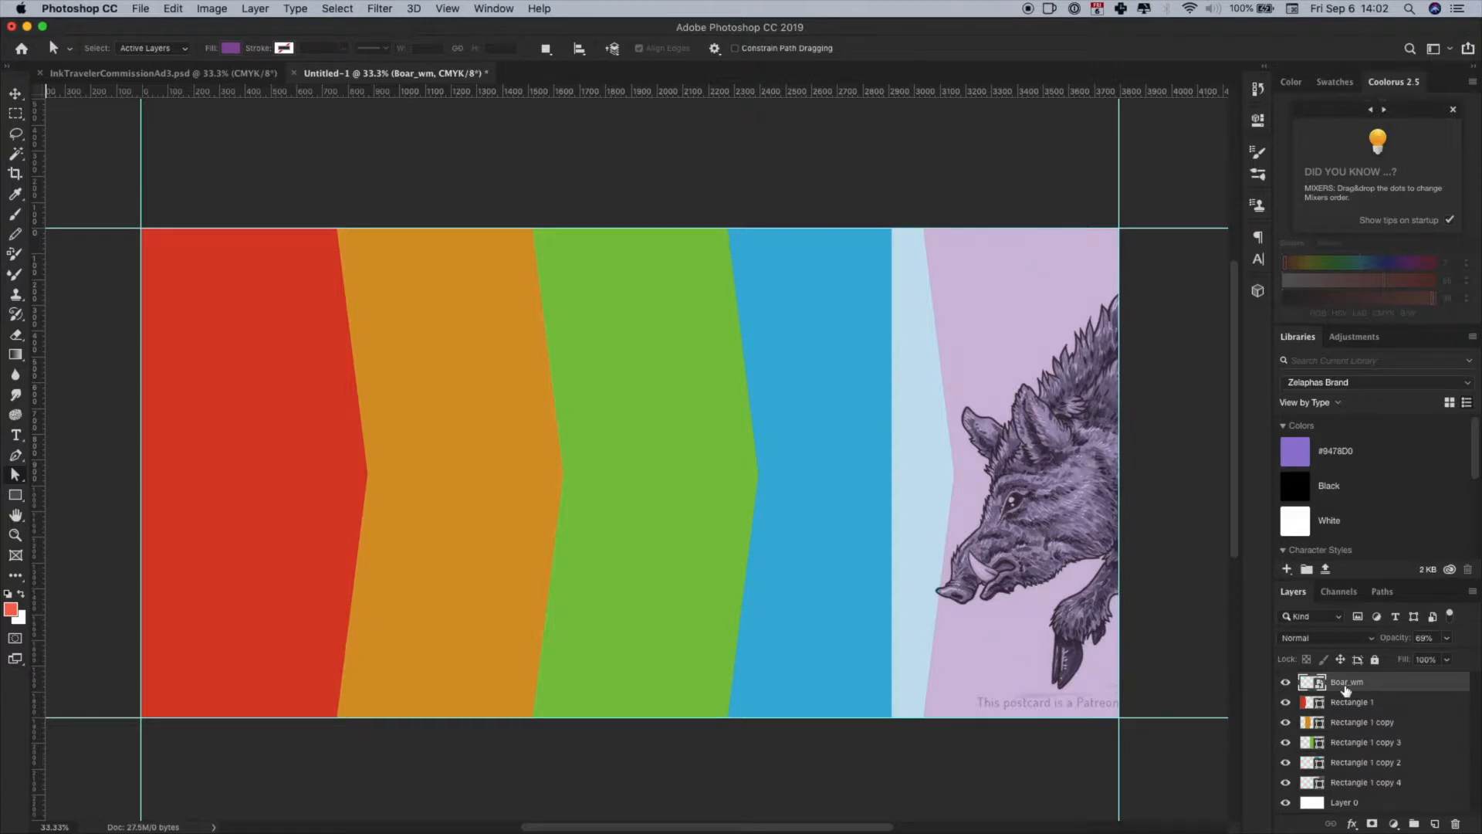
- Reorder the Boar_wm layer directly above the purple panel, clip it to that panel and restore its opacity to 100%
left_click_drag(1345, 742, 1344, 772)
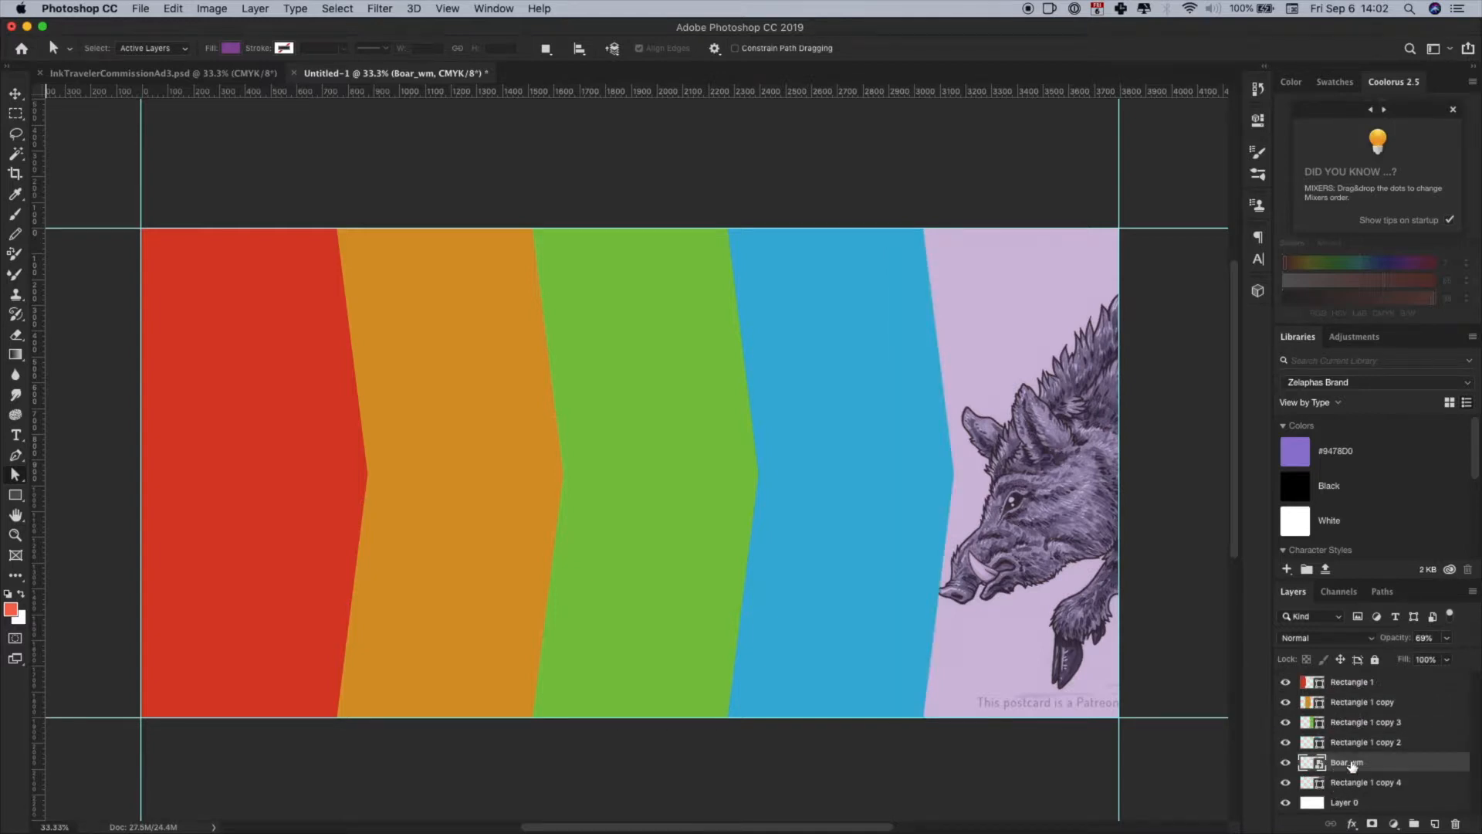
right_click(1377, 771)
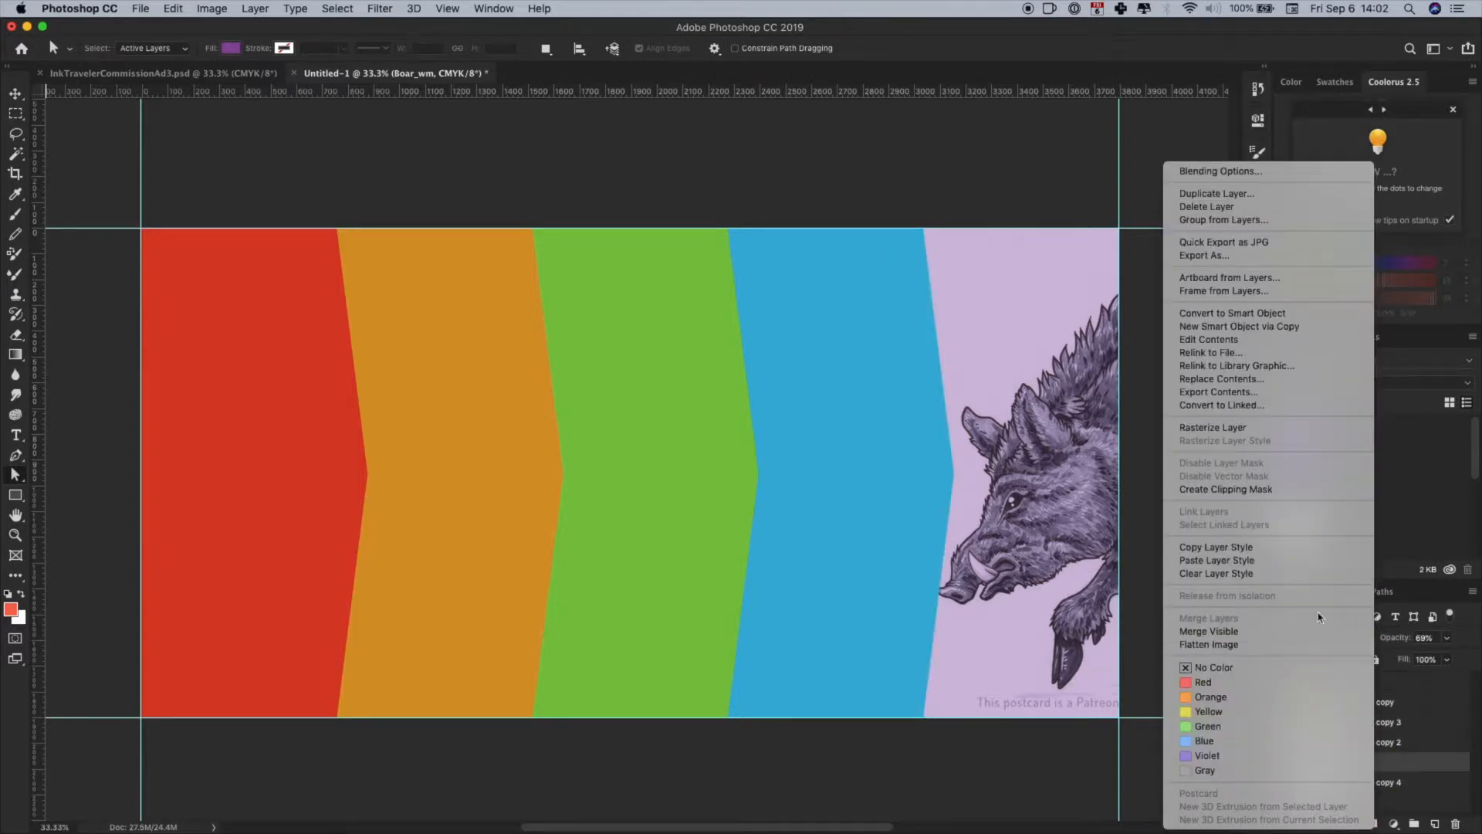
left_click(1223, 489)
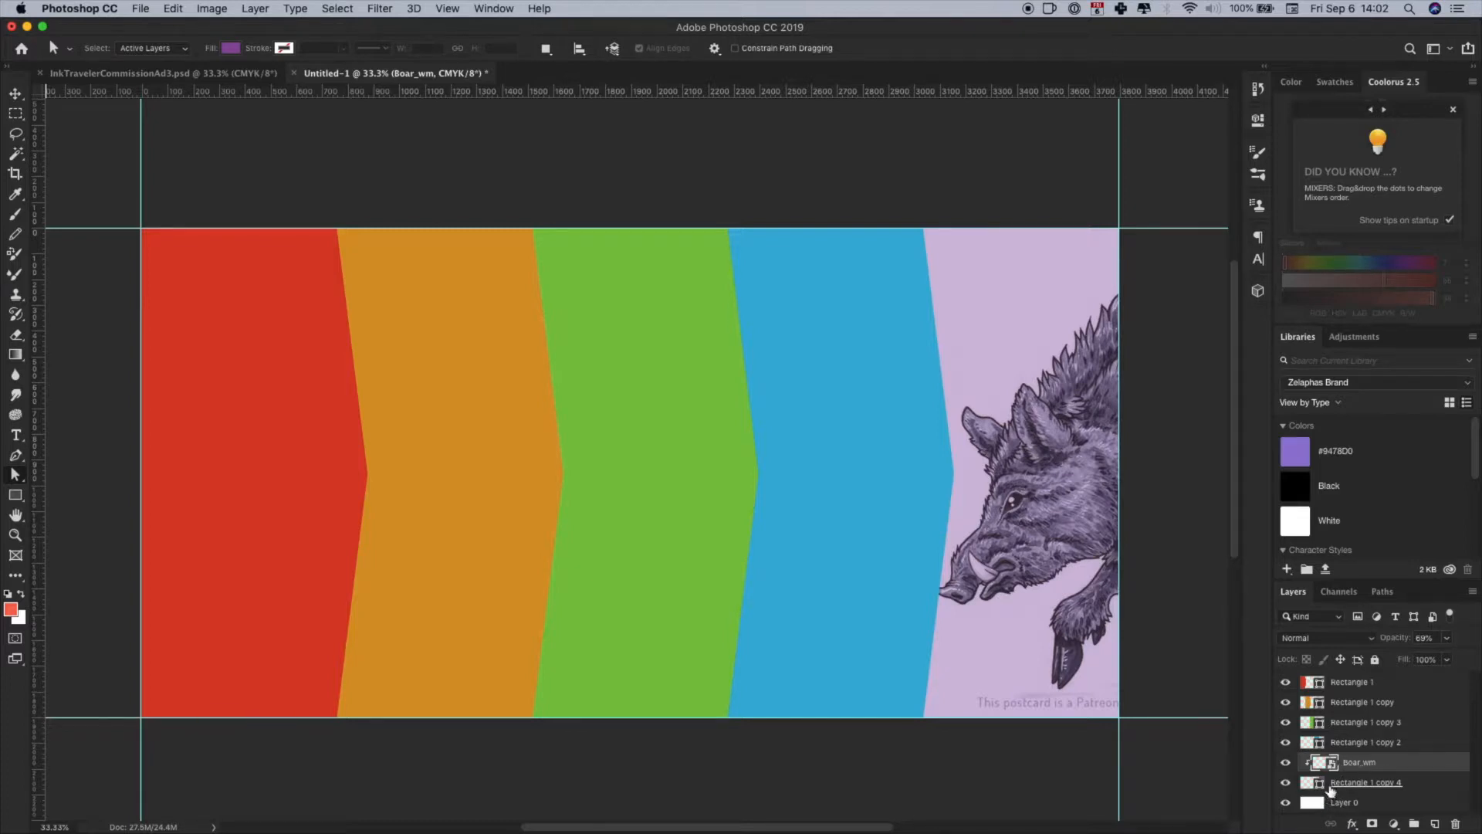
left_click_drag(1383, 645, 1427, 641)
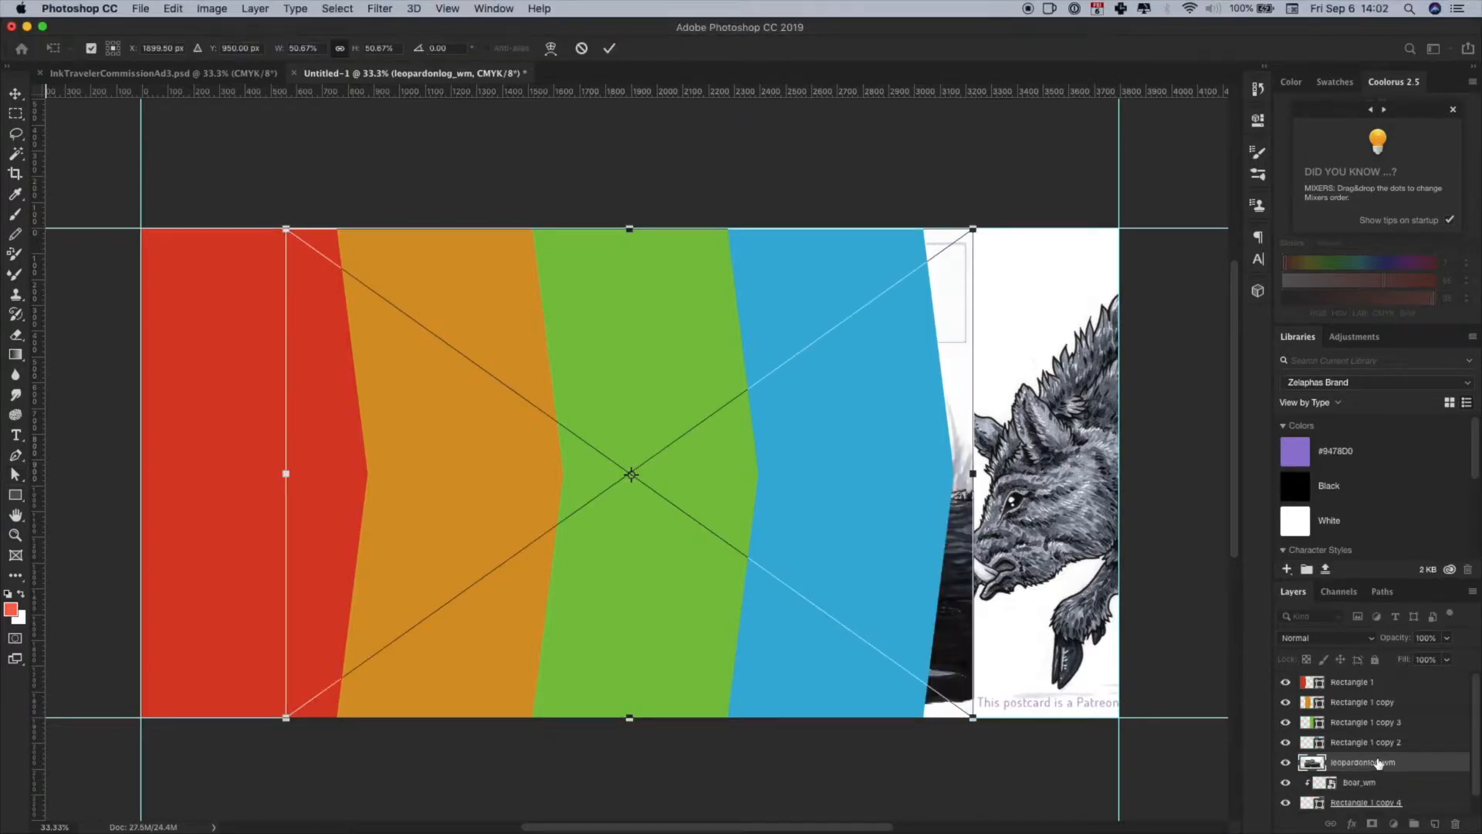
- Place the leopardonlog_wm image on top at 67% opacity and move it left so the leopard's head lies over the red panel
left_click_drag(1380, 763, 1376, 644)
left_click(1380, 645)
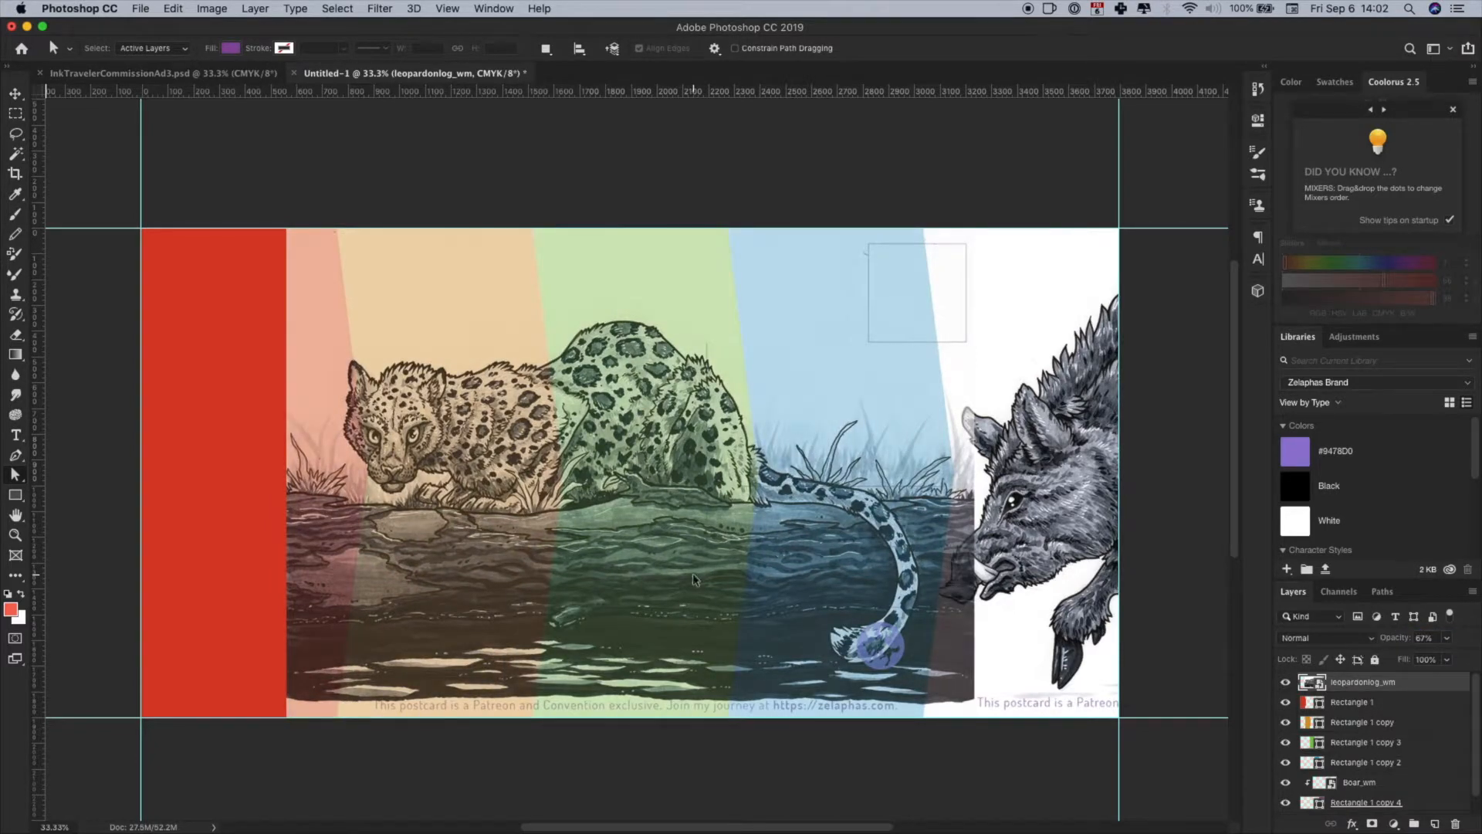
key("ctrl+t")
left_click_drag(573, 543, 373, 550)
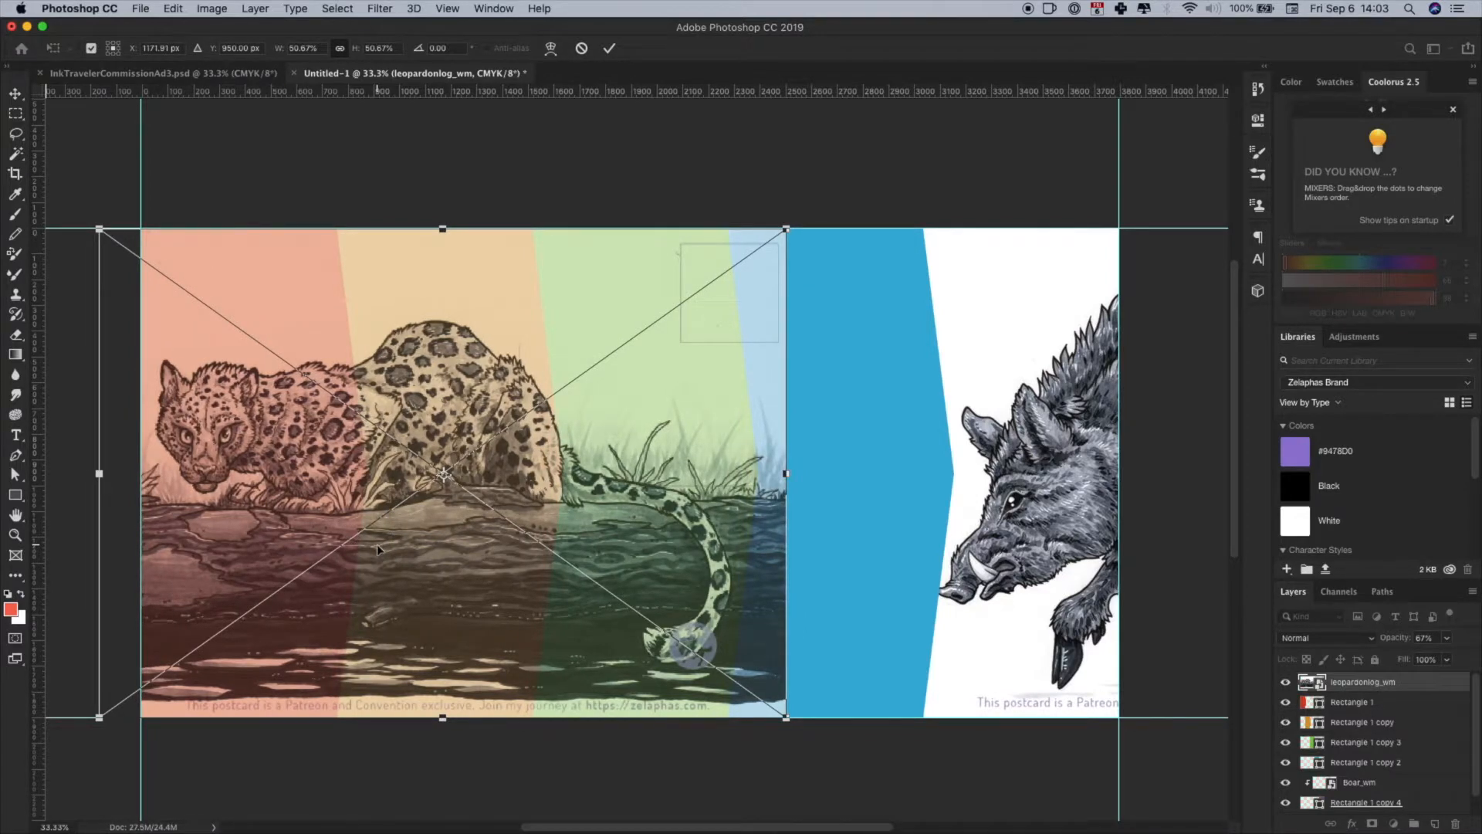
key("Return")
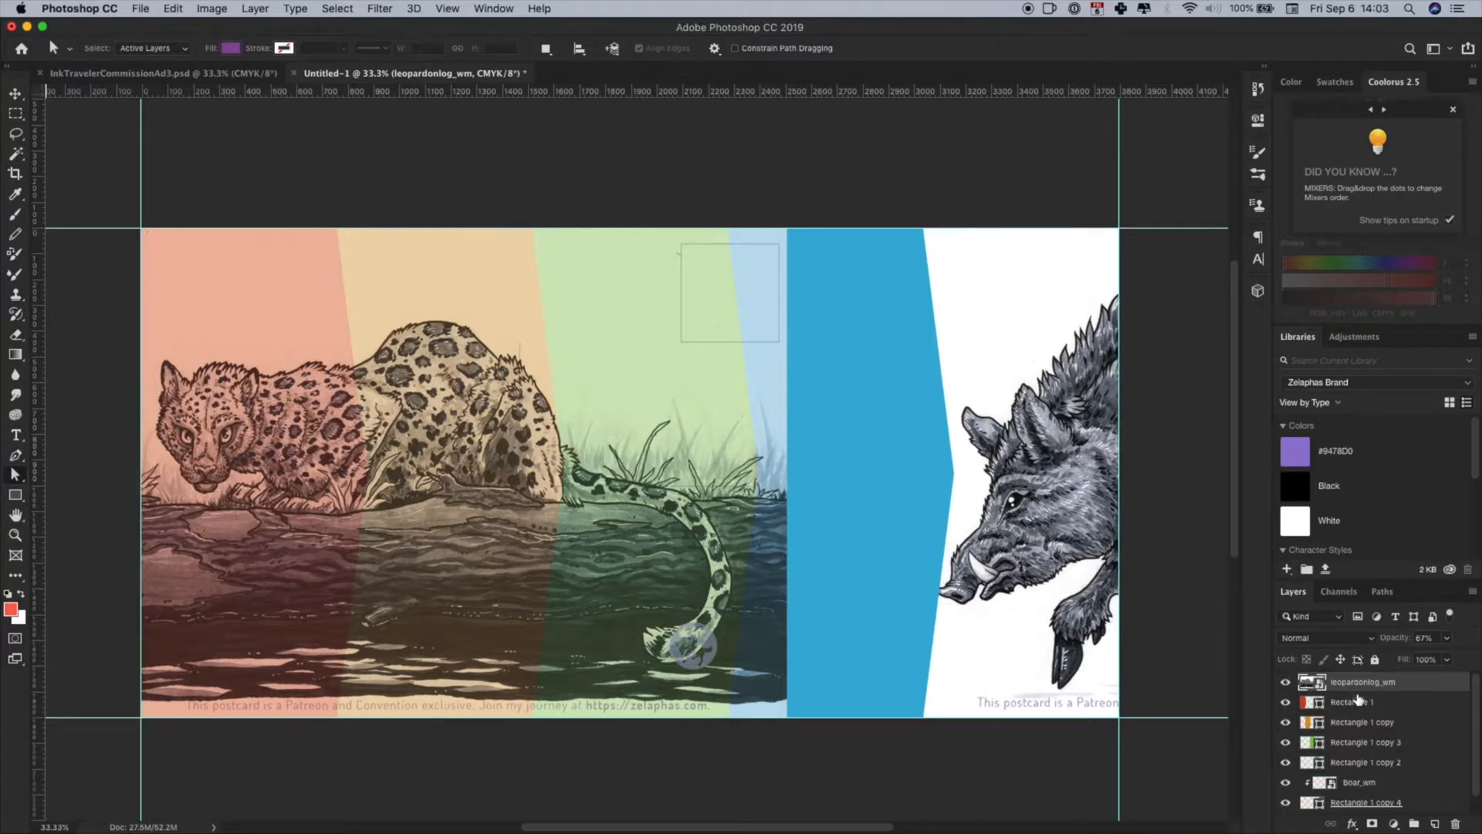
- Clip the leopardonlog_wm layer to the red panel and restore its opacity to 100%
right_click(1410, 684)
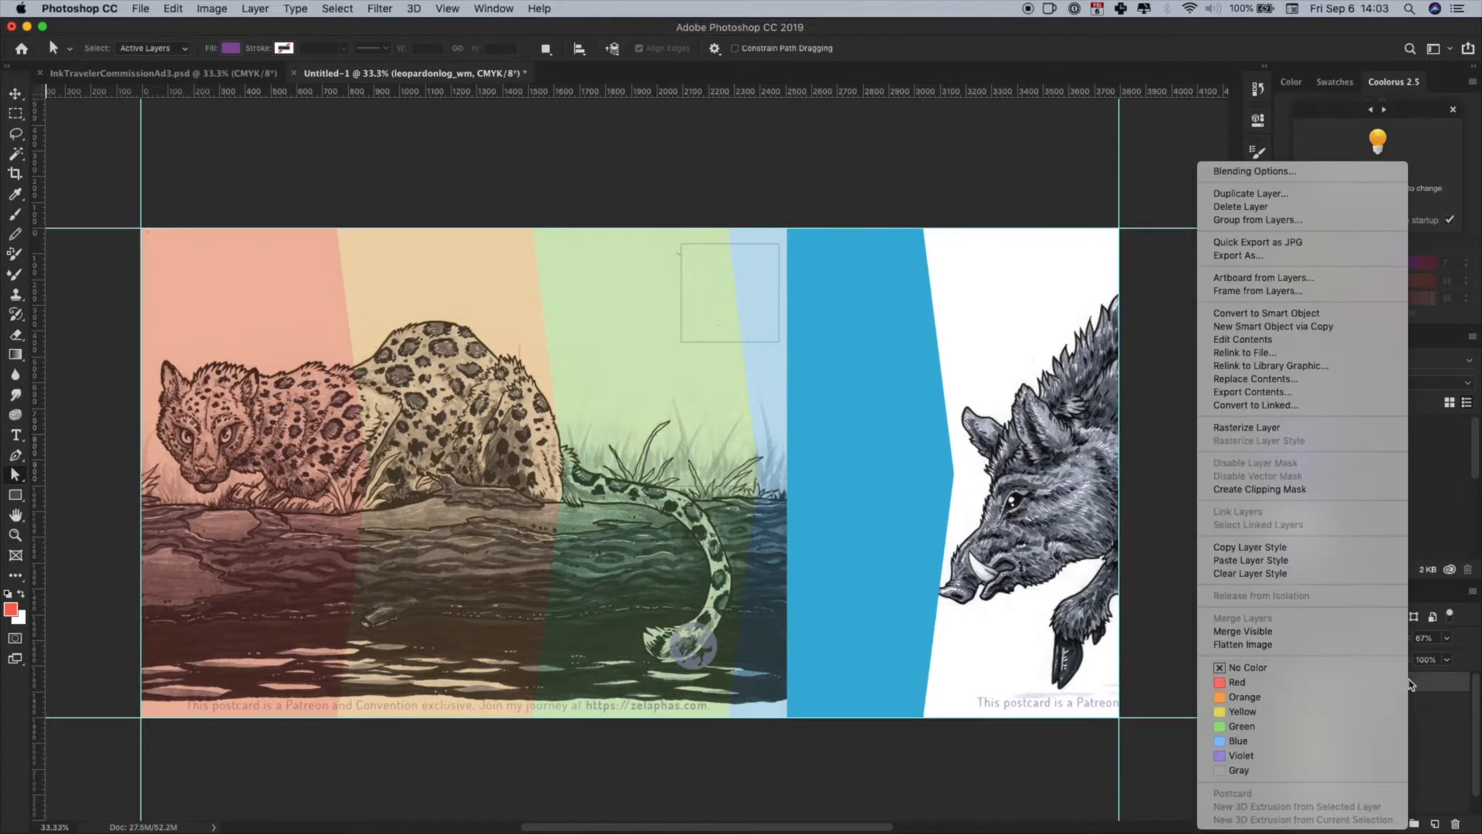
left_click(1259, 494)
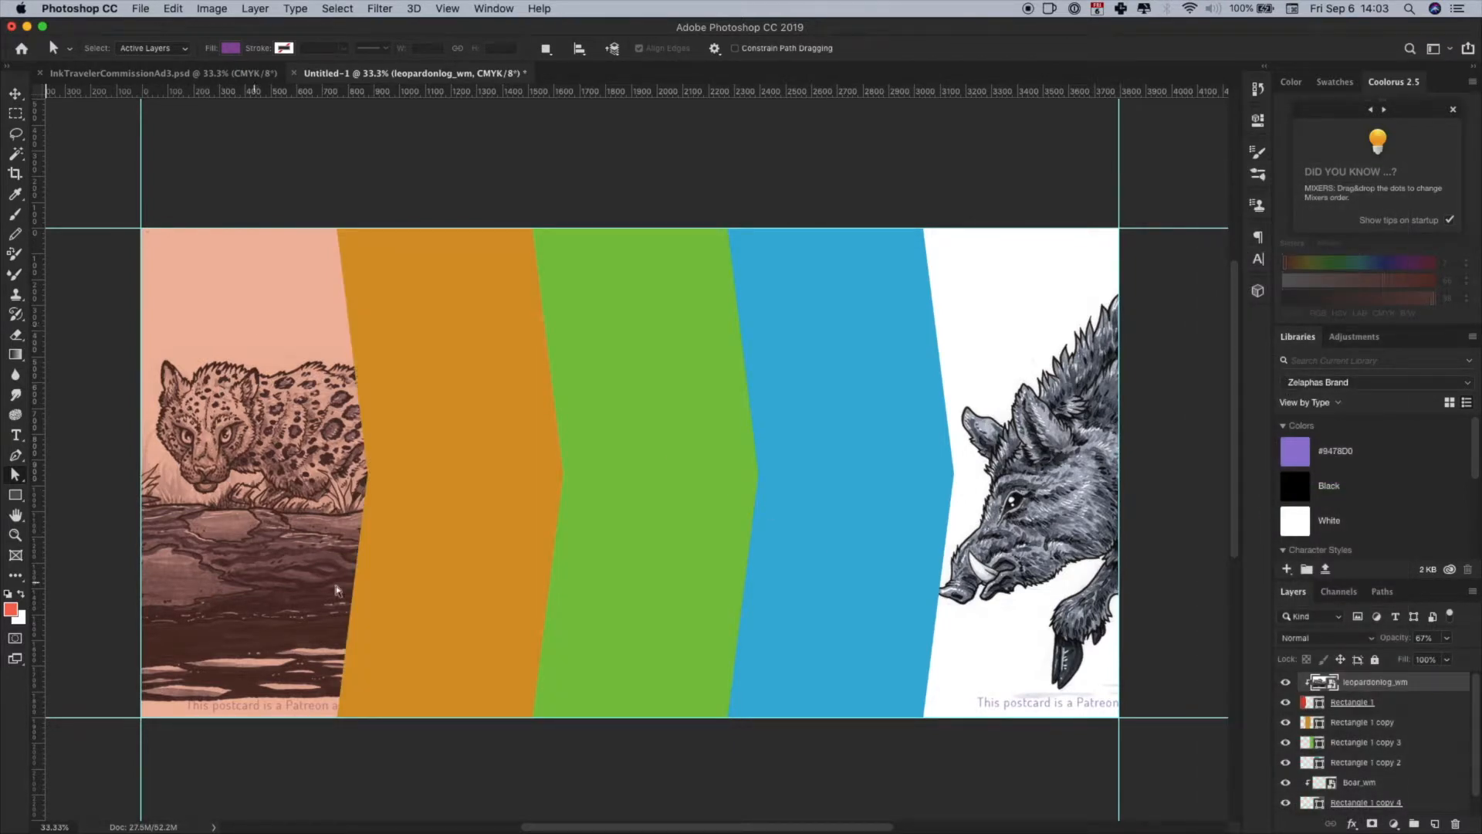
left_click_drag(1390, 642, 1428, 644)
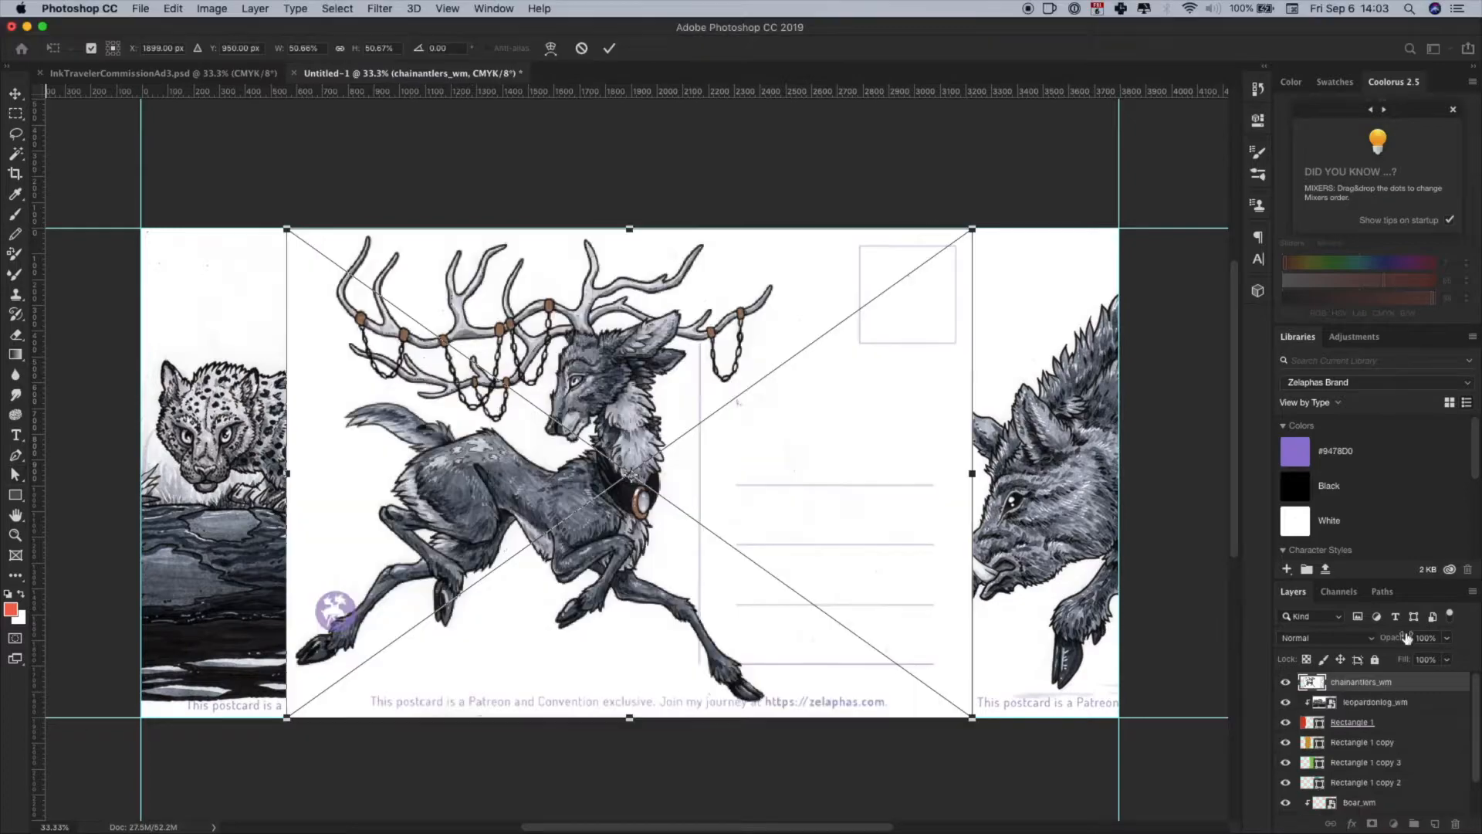
- Move the chainantlers_wm artwork left over the orange panel, reorder its layer above that panel and clip it there
left_click_drag(625, 494, 546, 494)
key("Return")
left_click_drag(1374, 682, 1378, 712)
left_click(1382, 732, "alt")
- Position the wyverncastle_wm artwork over the blue panel and clip it to that panel
left_click_drag(759, 533, 884, 531)
key("Return")
left_click(1375, 792, "alt")
- Reorder the hyenas_wm layer above the green panel, move the artwork over it, clip it there and set its opacity to 100%
left_click_drag(1363, 722, 1363, 753)
key("Return")
key("super+t")
left_click_drag(552, 595, 791, 595)
key("Return")
left_click(1363, 772, "alt")
left_click_drag(1394, 638, 1428, 637)
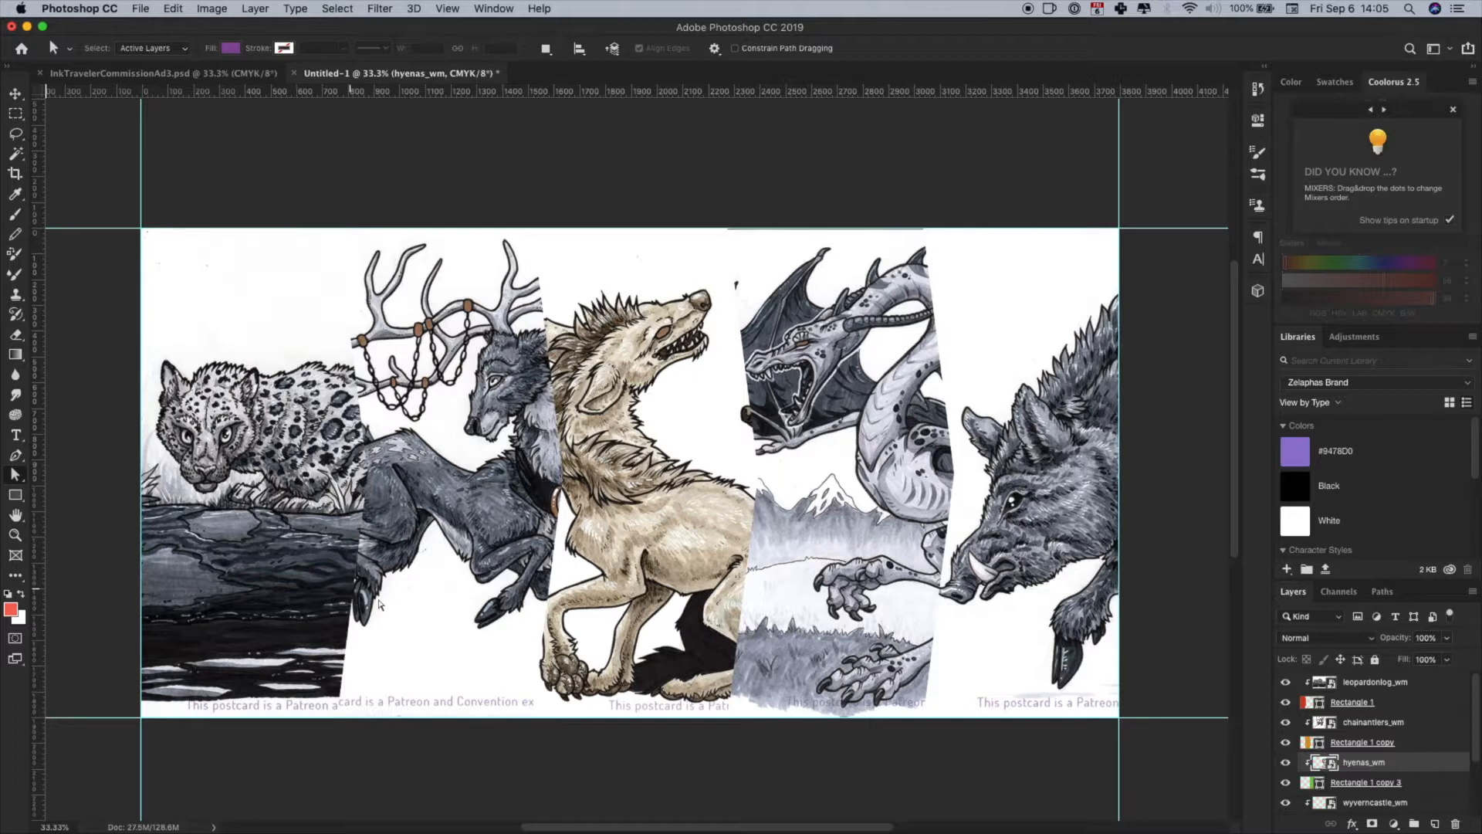
- Add a drop shadow effect to the leopard panel's base shape, Rectangle 1
left_click(1405, 701)
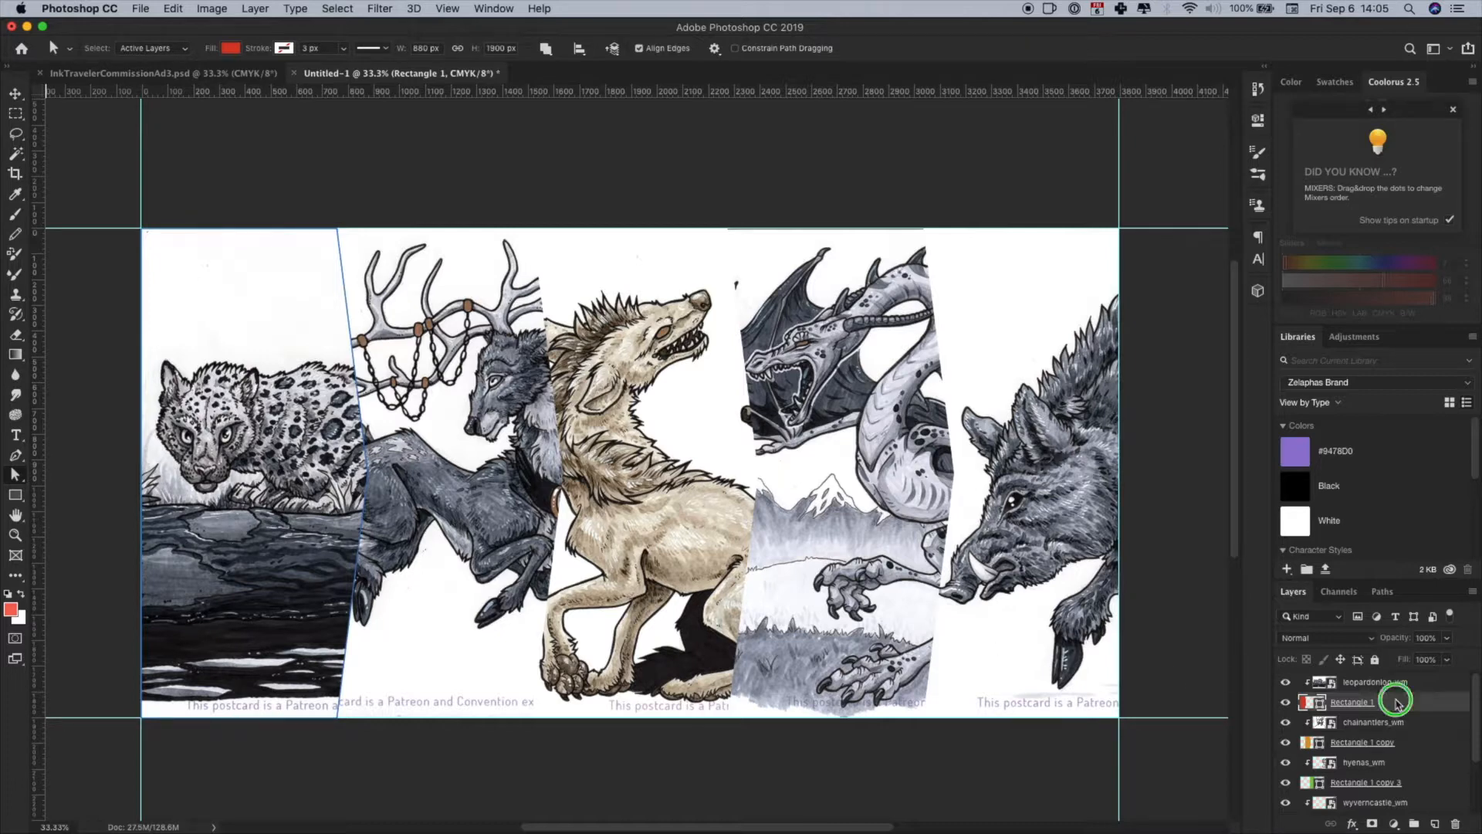
right_click(1398, 704)
left_click(1291, 176)
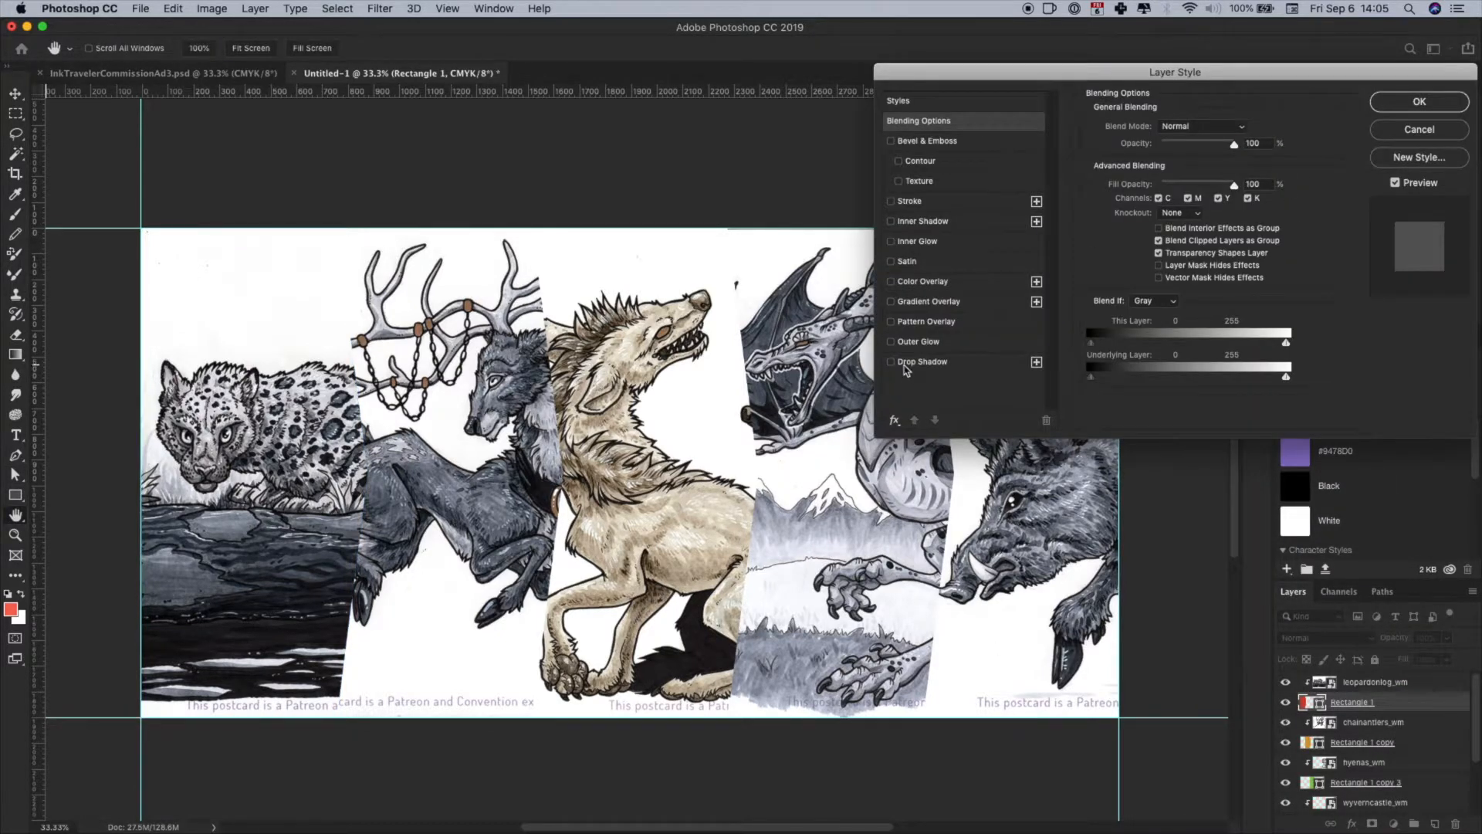
left_click(908, 363)
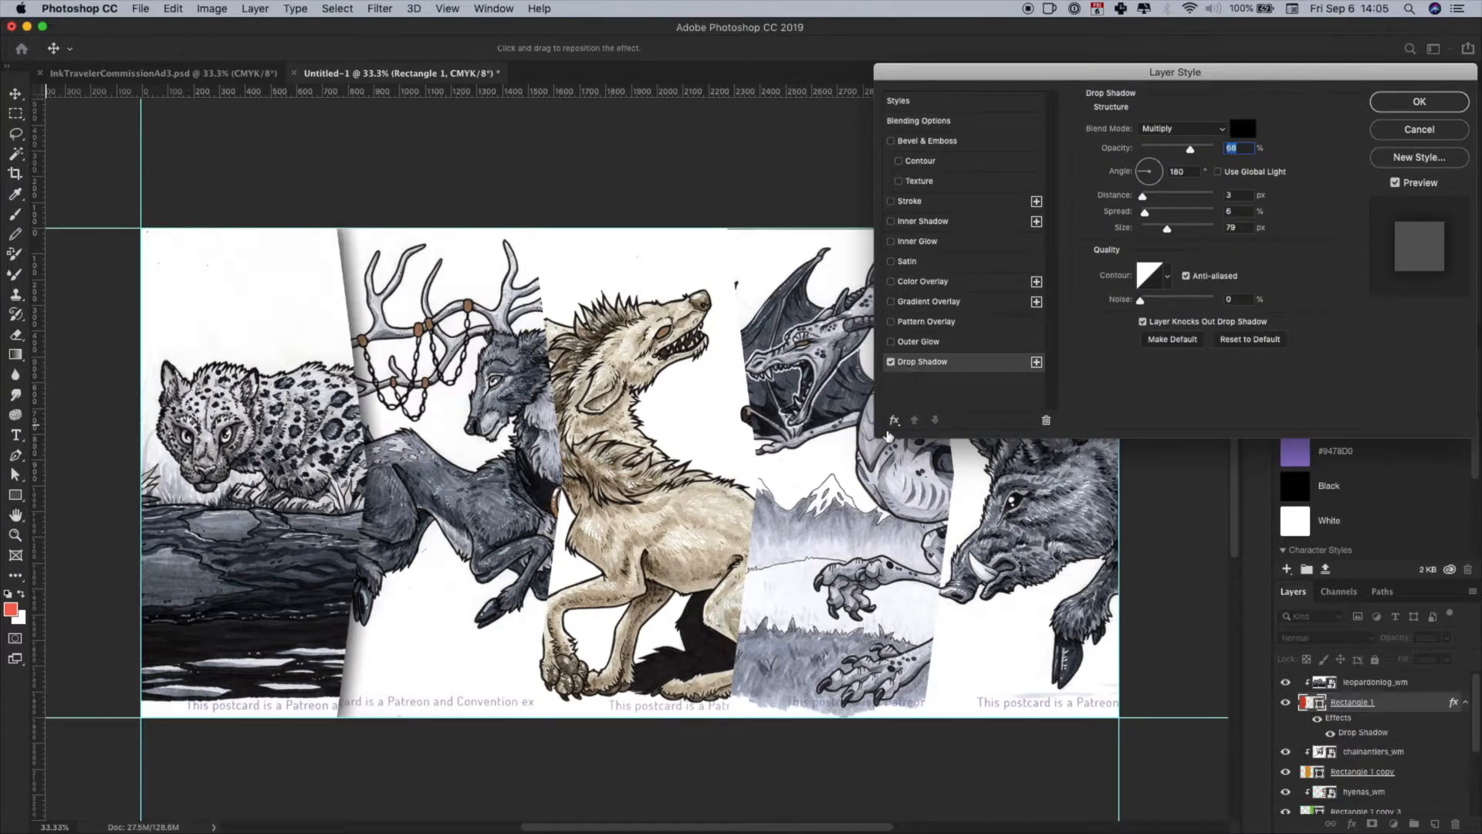
- Set the angle of the leopard panel's drop shadow to -179°
left_click_drag(1070, 77, 873, 109)
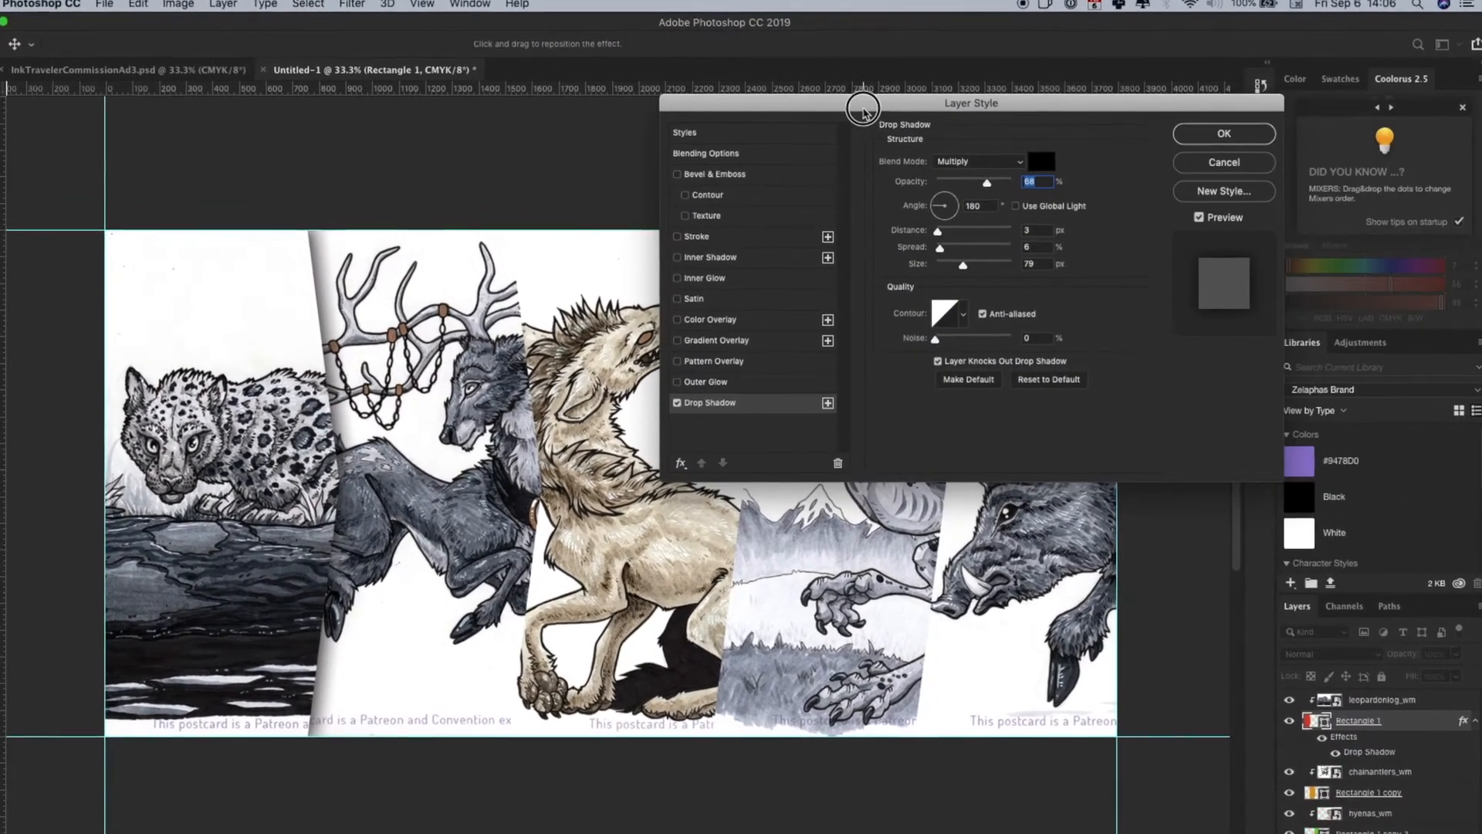
left_click(950, 204)
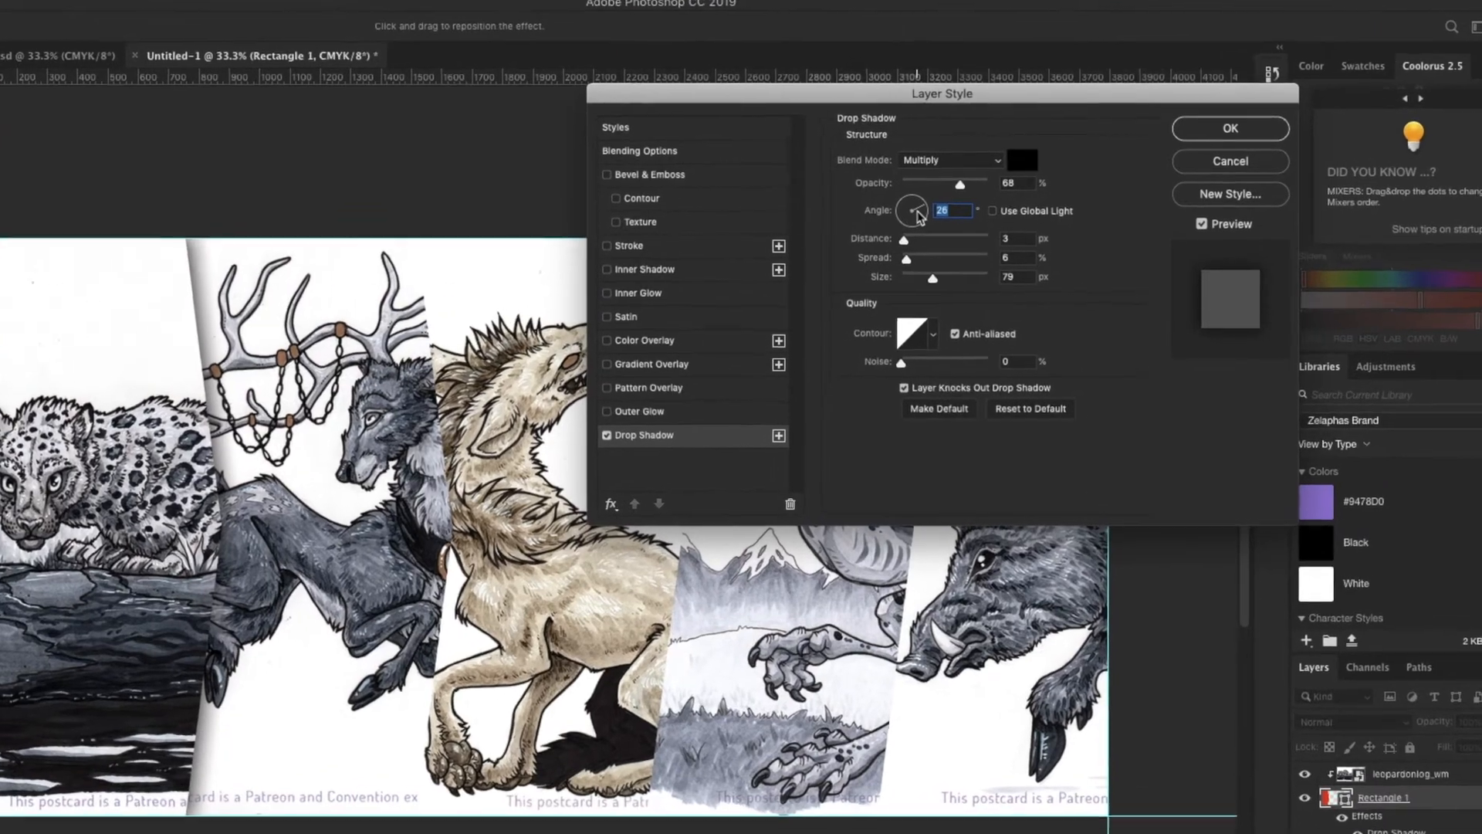
left_click_drag(917, 211, 775, 234)
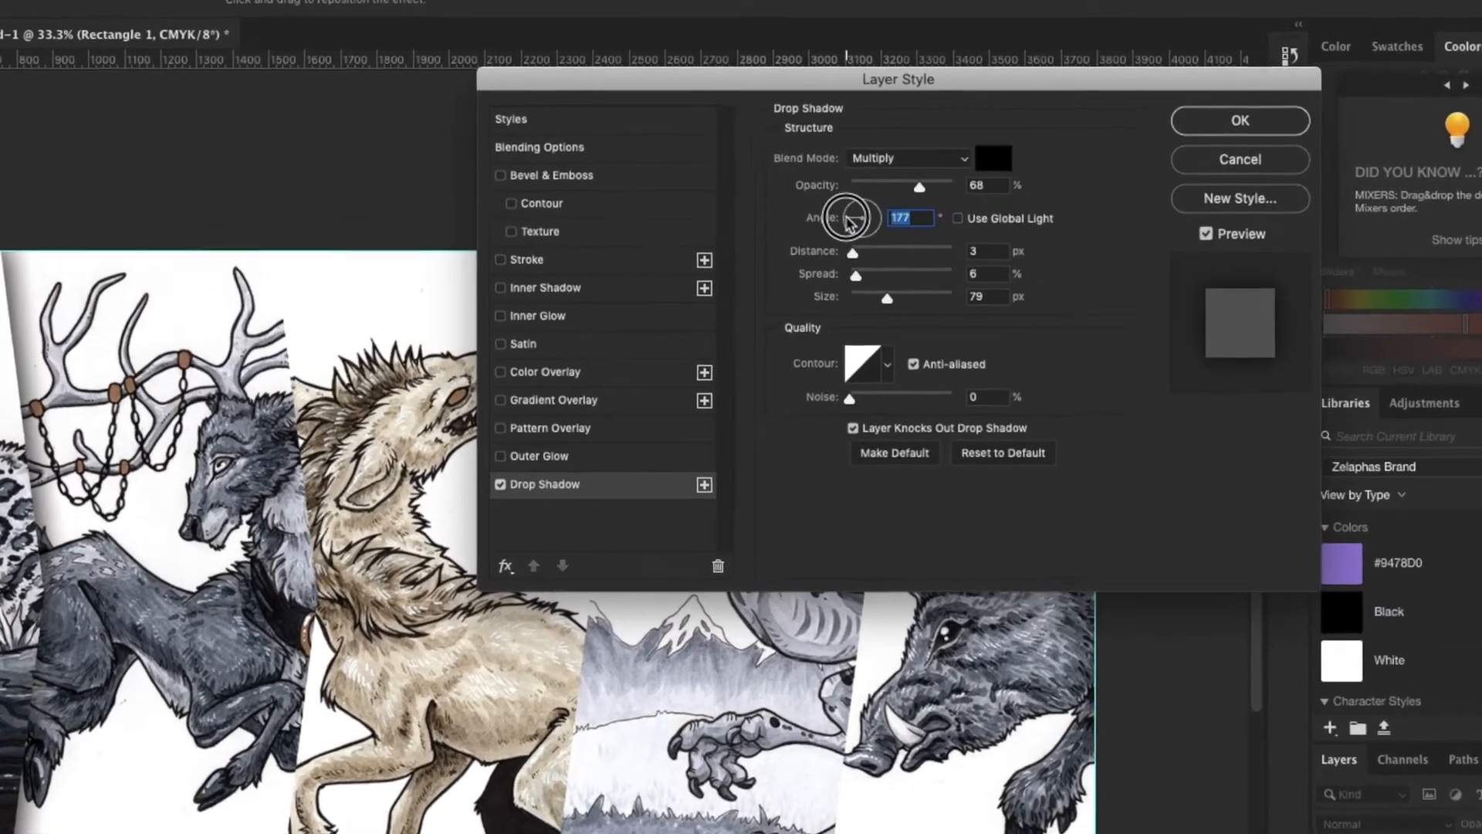
left_click_drag(680, 245, 678, 245)
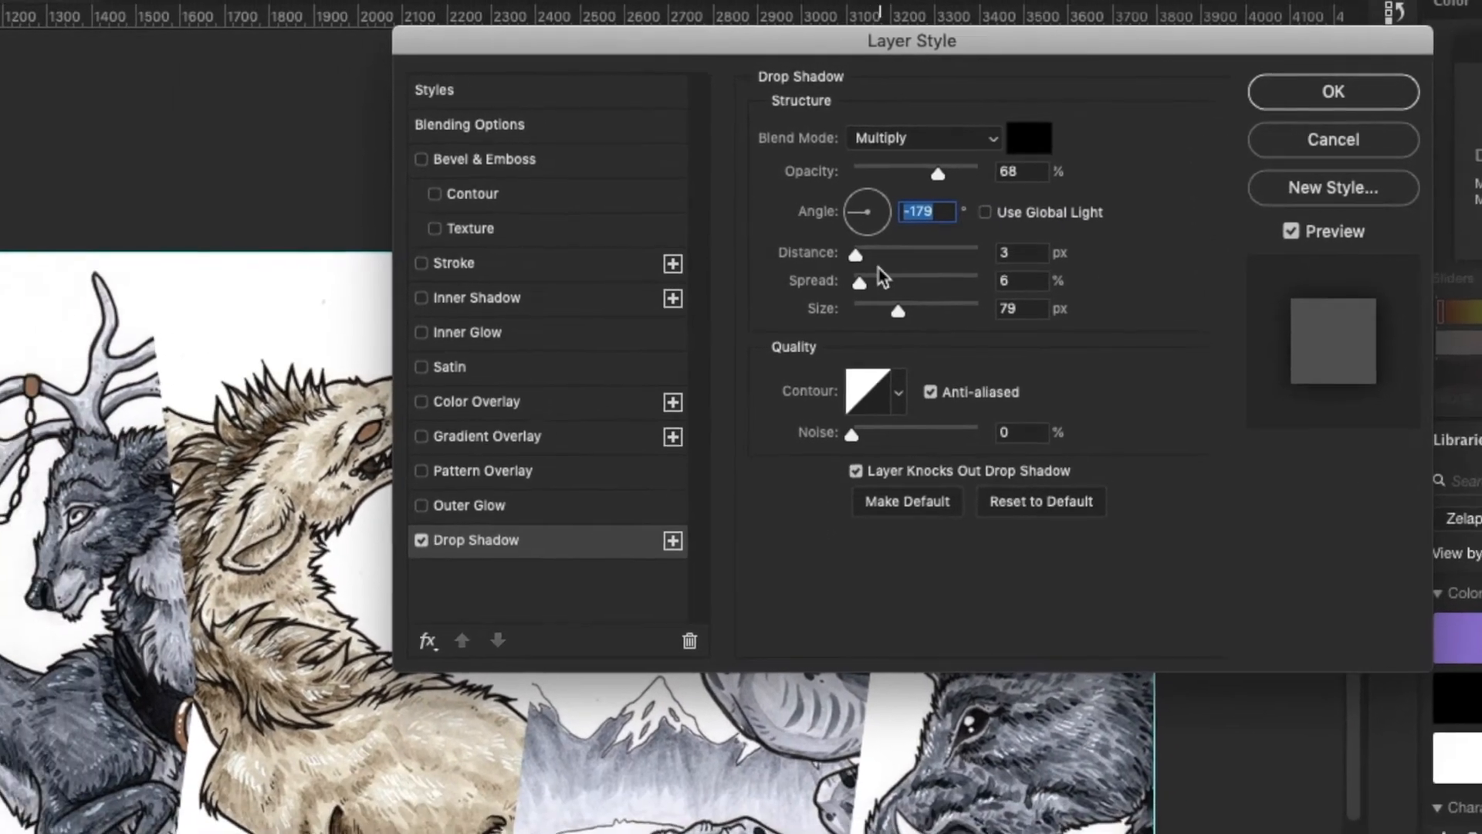
- Set the drop shadow's distance to 14 px, spread to 15% and size to 95 px, lower its opacity to about 60%, and apply the effect
left_click_drag(857, 254, 879, 254)
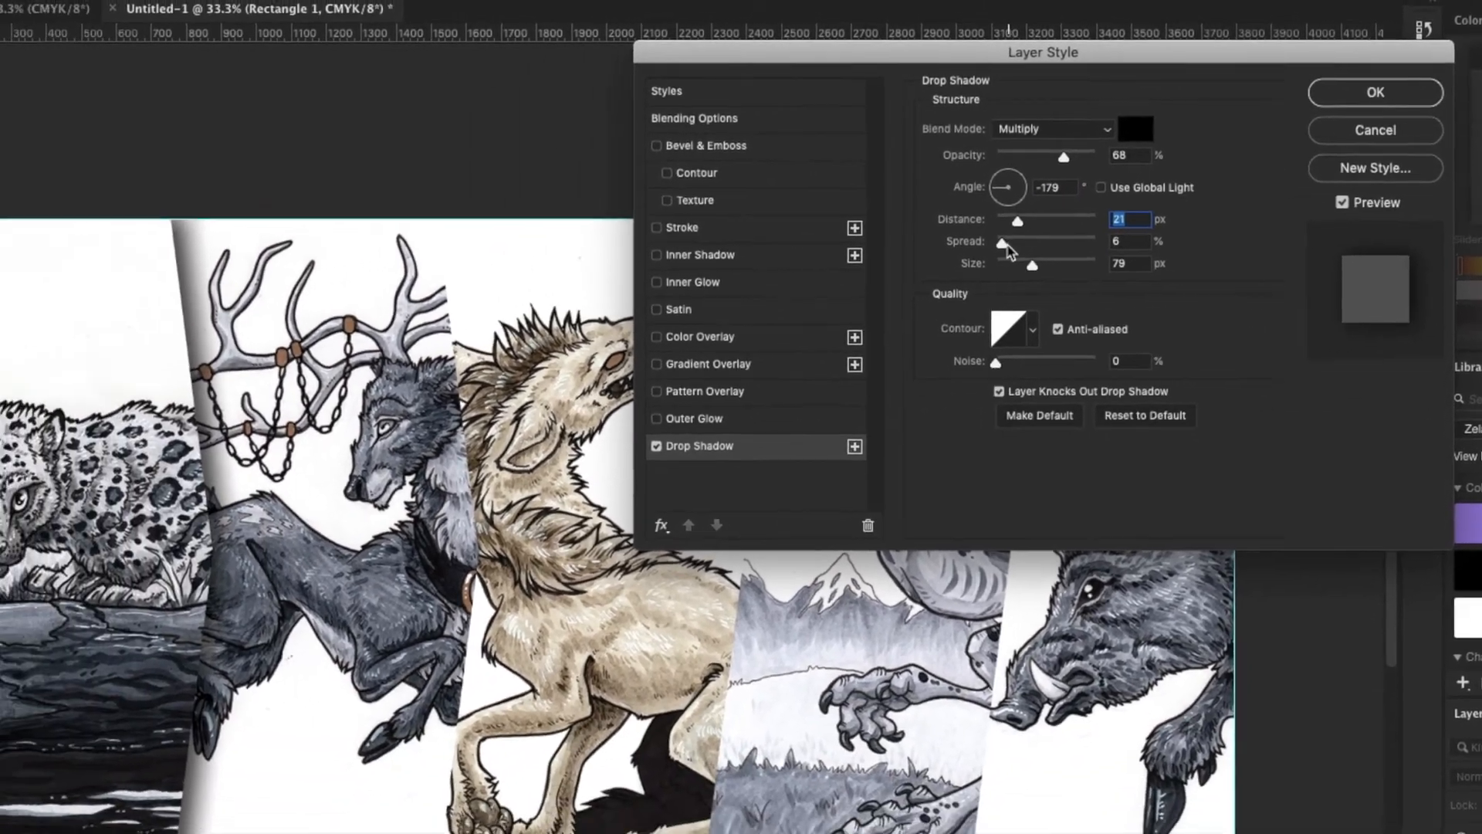
left_click_drag(1004, 244, 1017, 243)
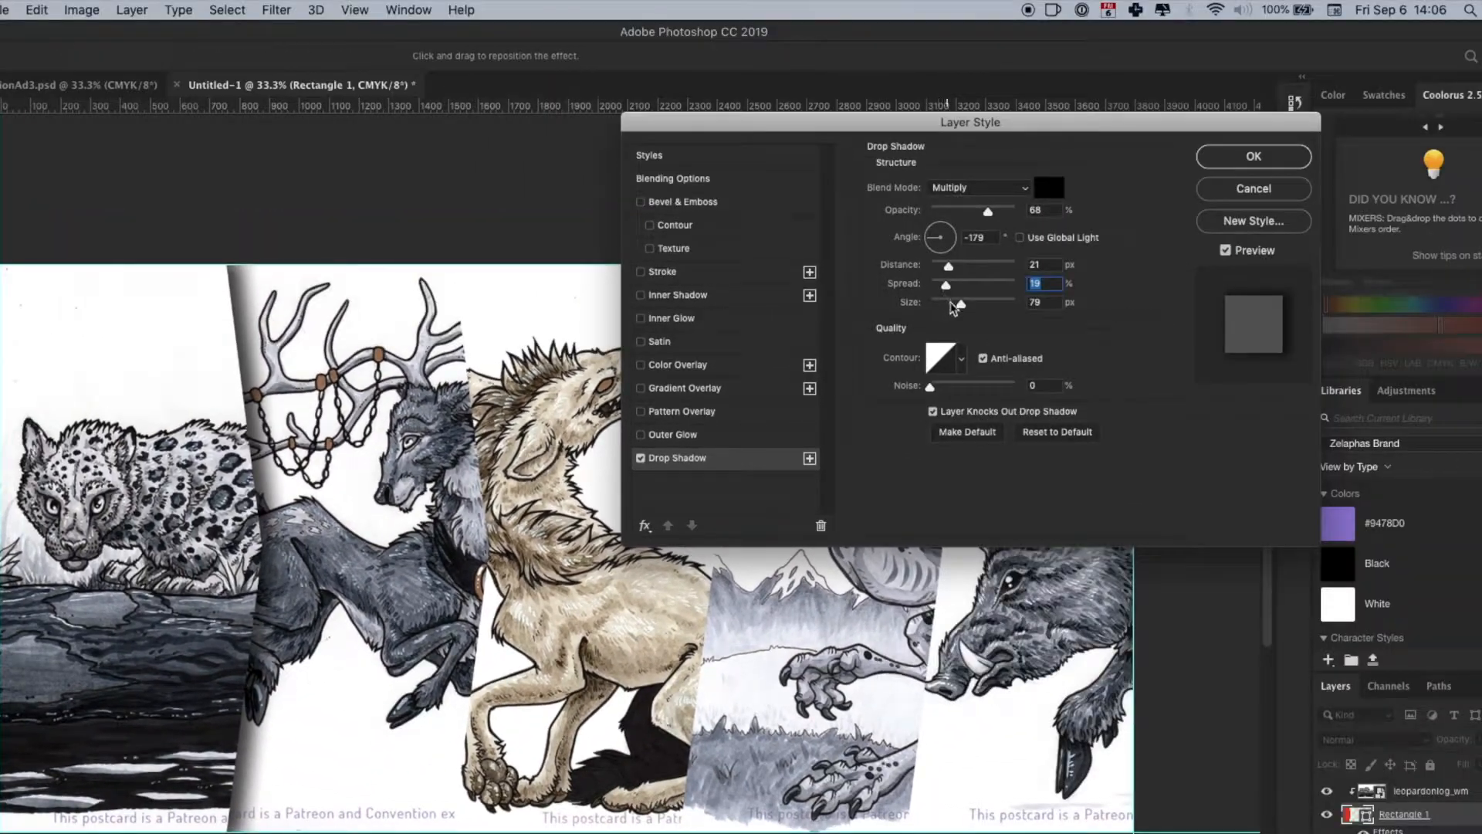
mouse_move(961, 306)
left_mouse_down()
mouse_move(1002, 309)
mouse_move(961, 305)
left_mouse_up()
left_click_drag(946, 286, 944, 274)
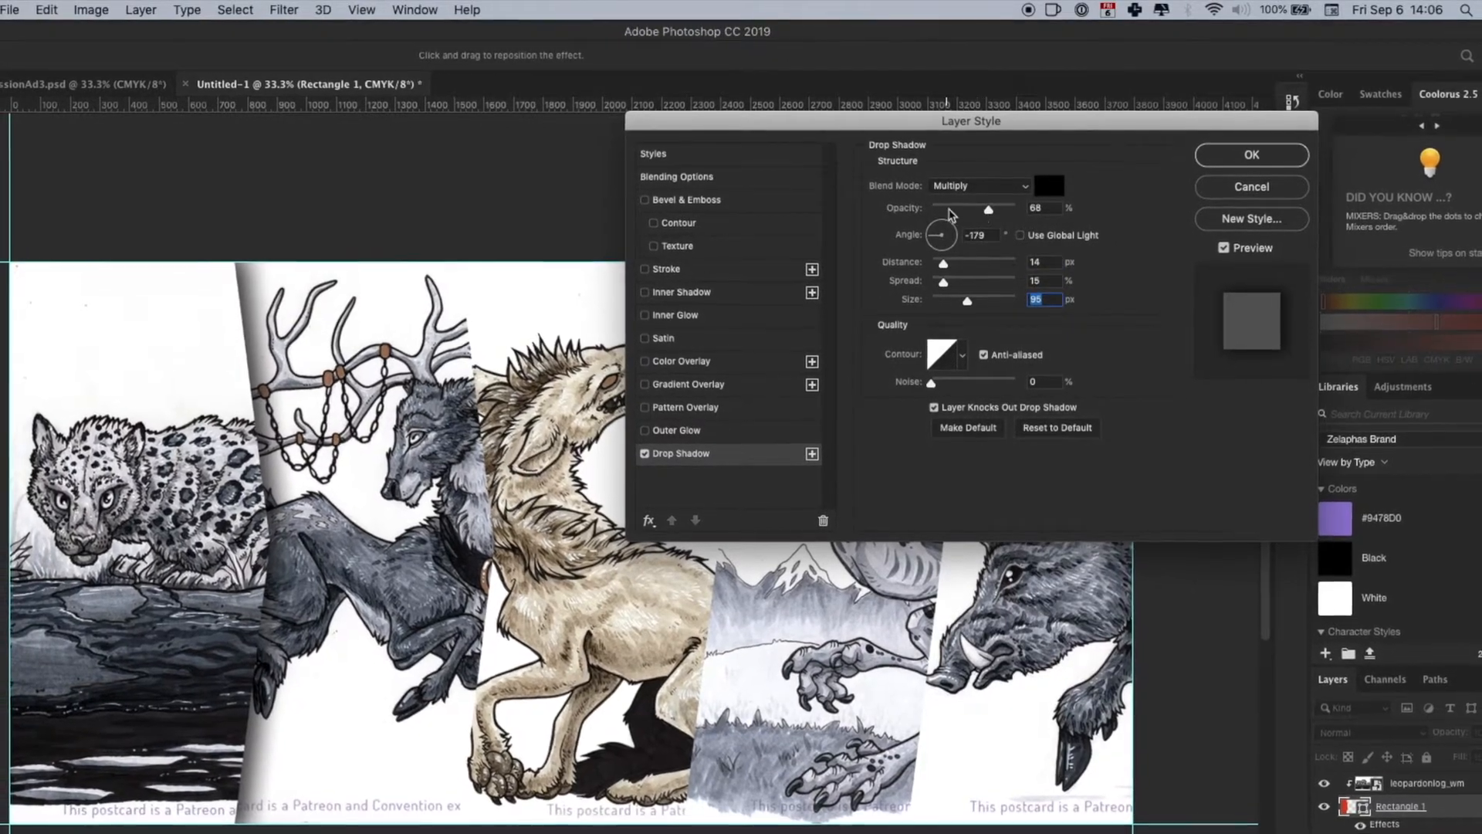
left_click_drag(990, 211, 984, 211)
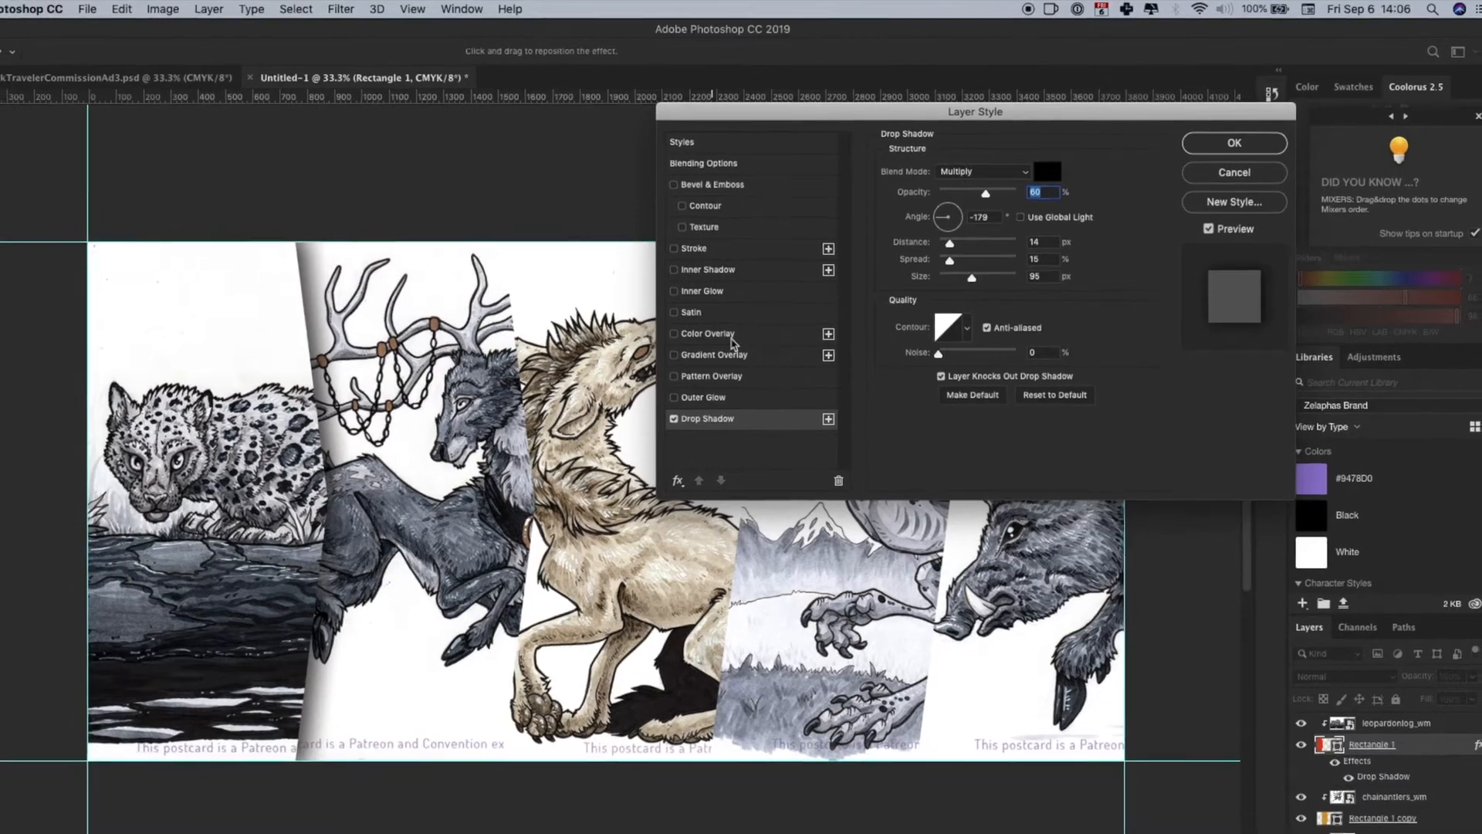
mouse_move(986, 191)
left_mouse_down()
mouse_move(967, 192)
mouse_move(982, 185)
left_mouse_up()
left_click(1186, 142)
- Copy the layer style of Rectangle 1
scroll(924, 418, "down", 2)
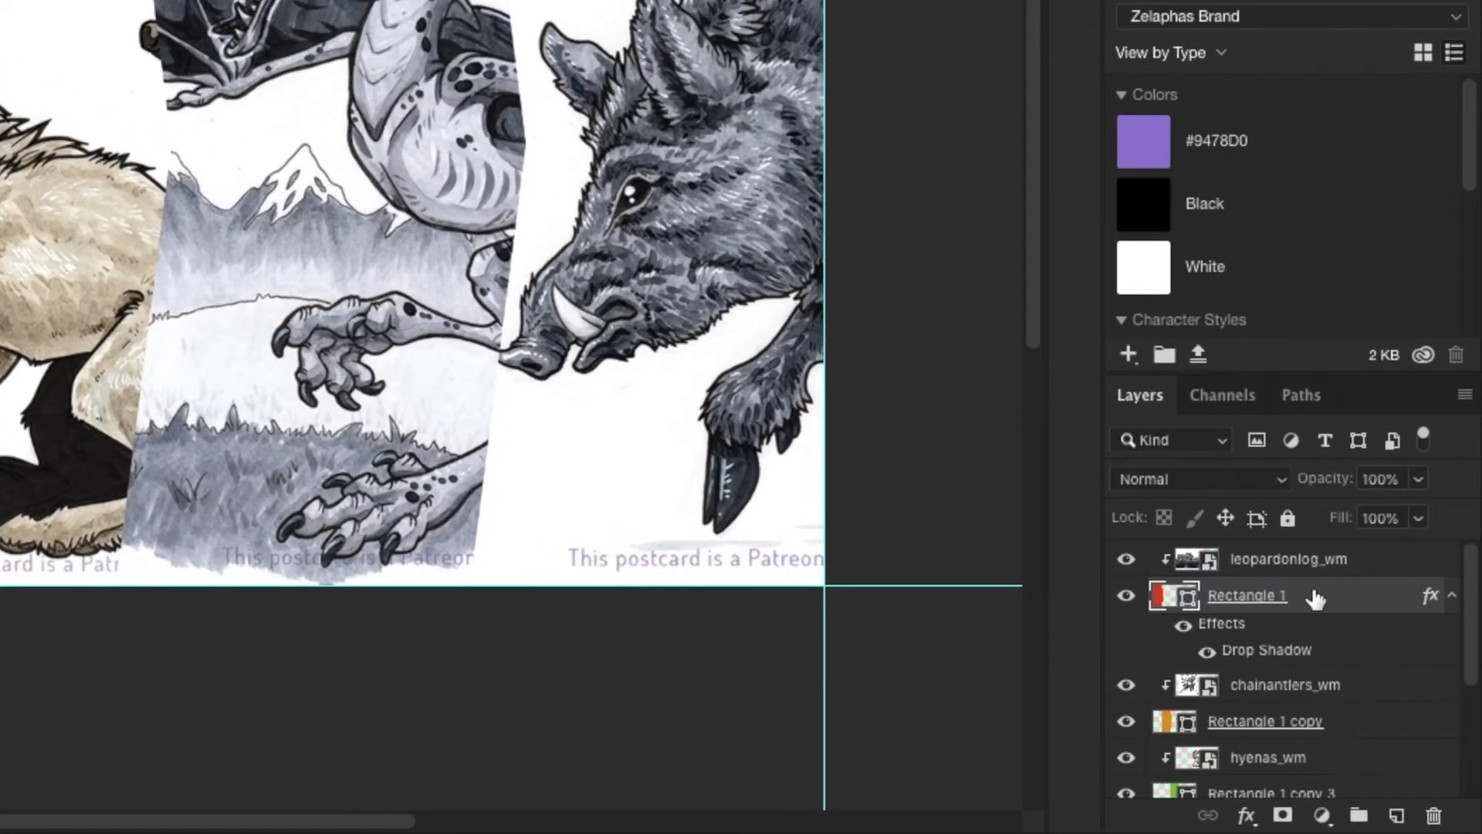
right_click(1318, 599)
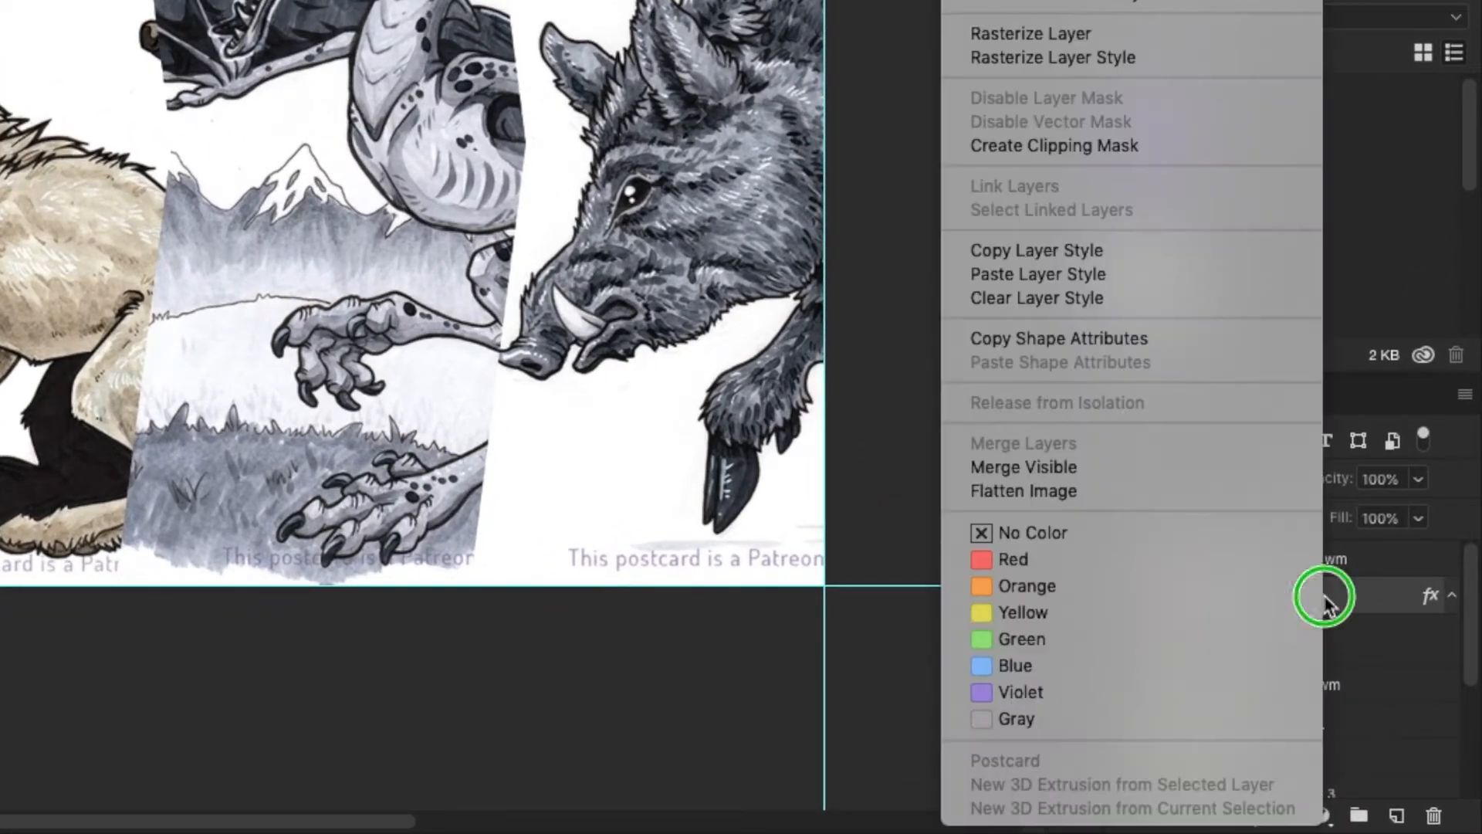
left_click(1053, 249)
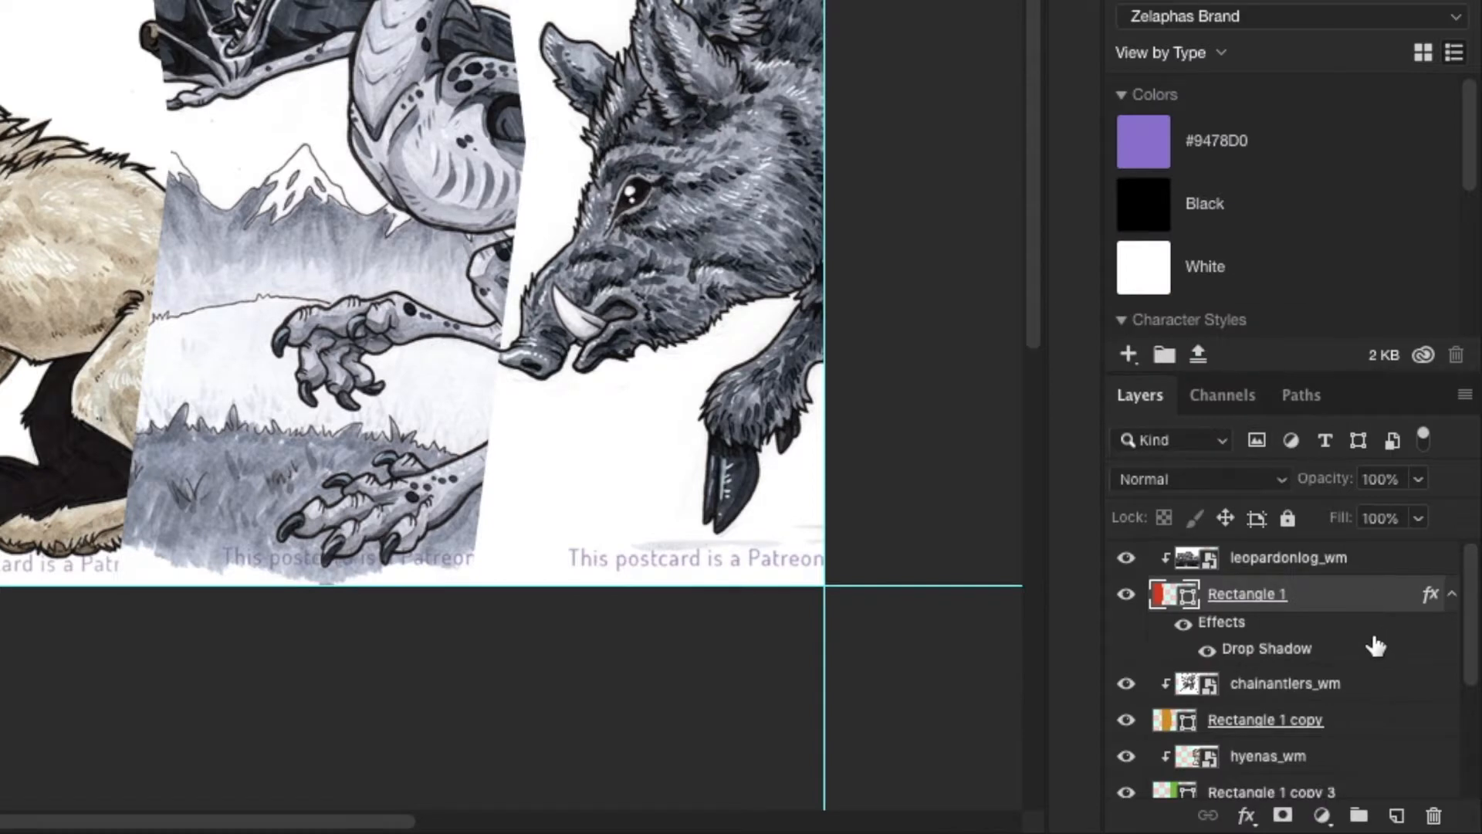
- Paste the copied layer style onto the four other panel shapes, Rectangle 1 copy, copy 2, copy 3 and copy 4
scroll(1369, 627, "down", 1)
scroll(1372, 637, "down", 1)
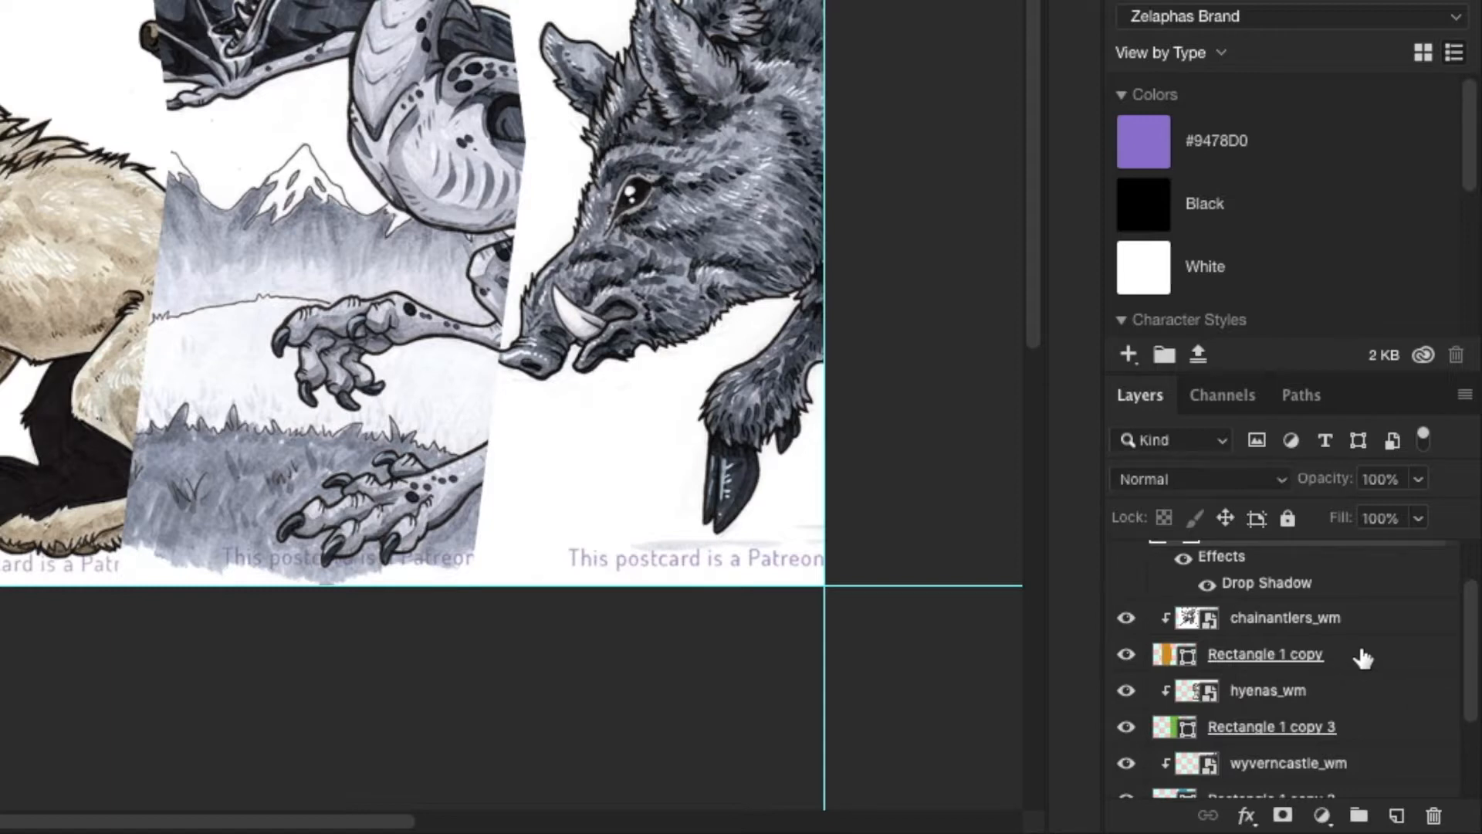
left_click(1363, 657)
scroll(1359, 655, "down", 2)
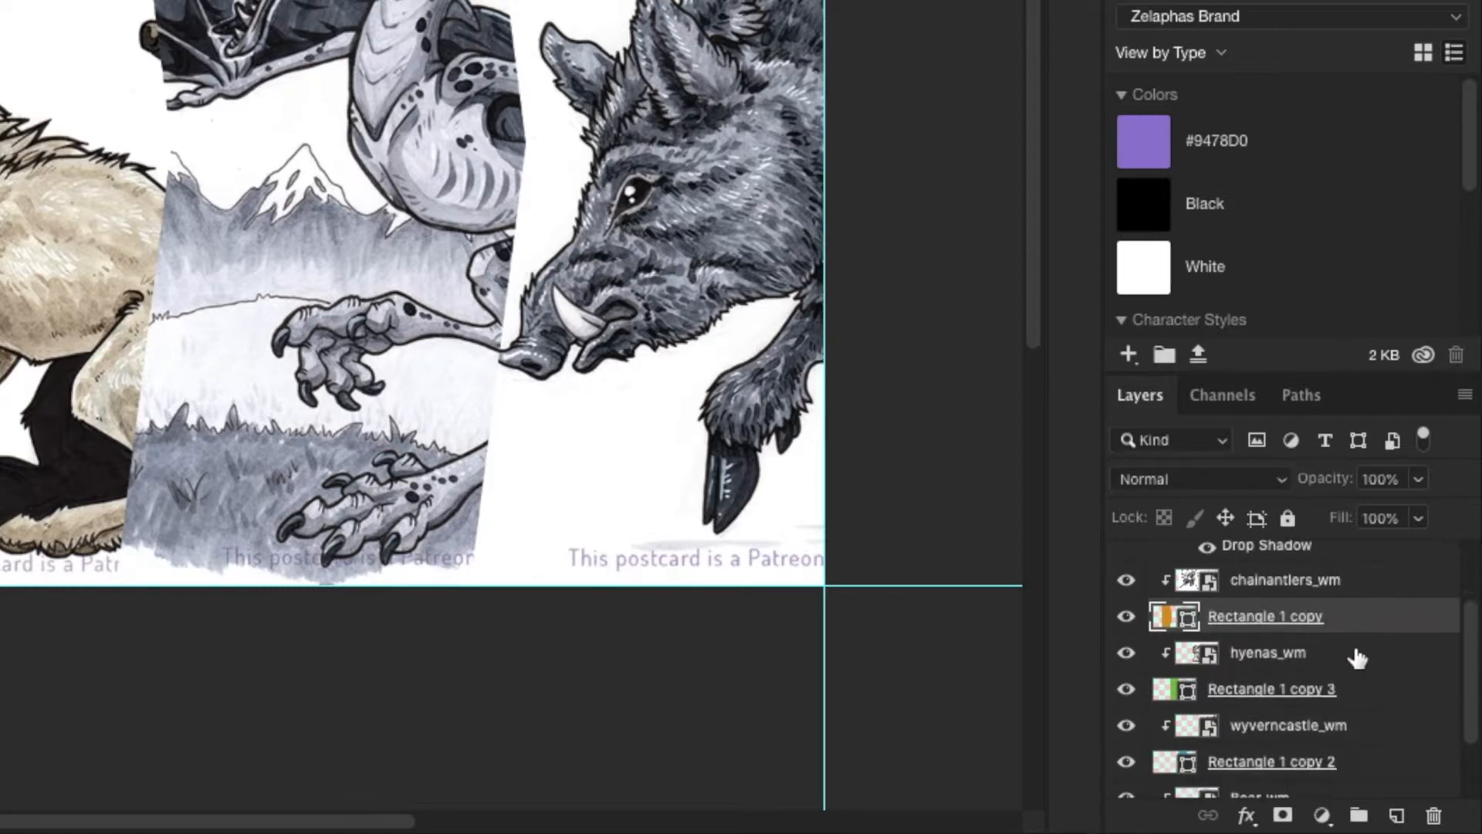
left_click(1355, 695, "ctrl")
scroll(1351, 672, "down", 4)
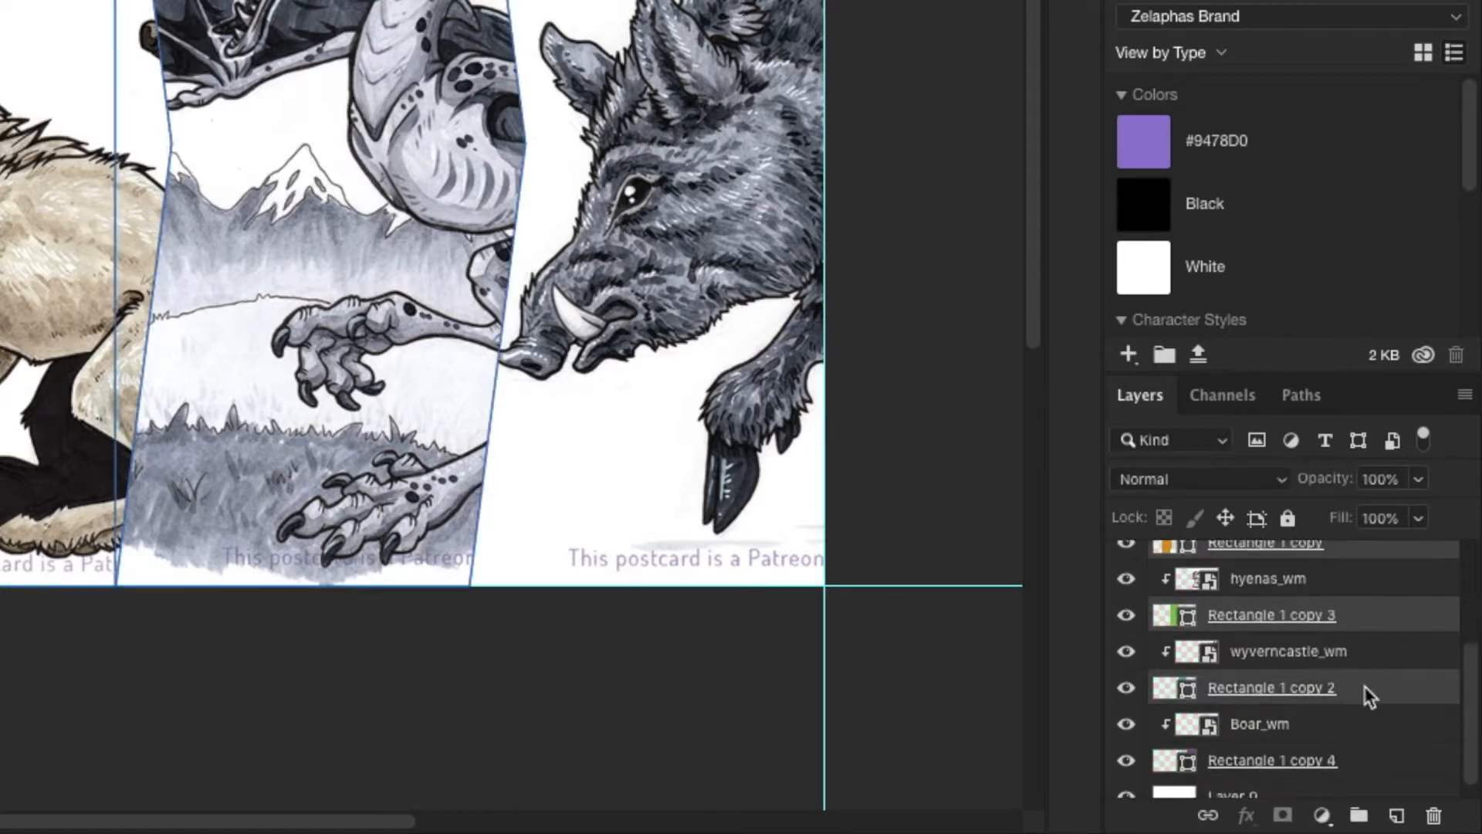
left_click(1362, 679, "ctrl")
left_click(1364, 743, "ctrl")
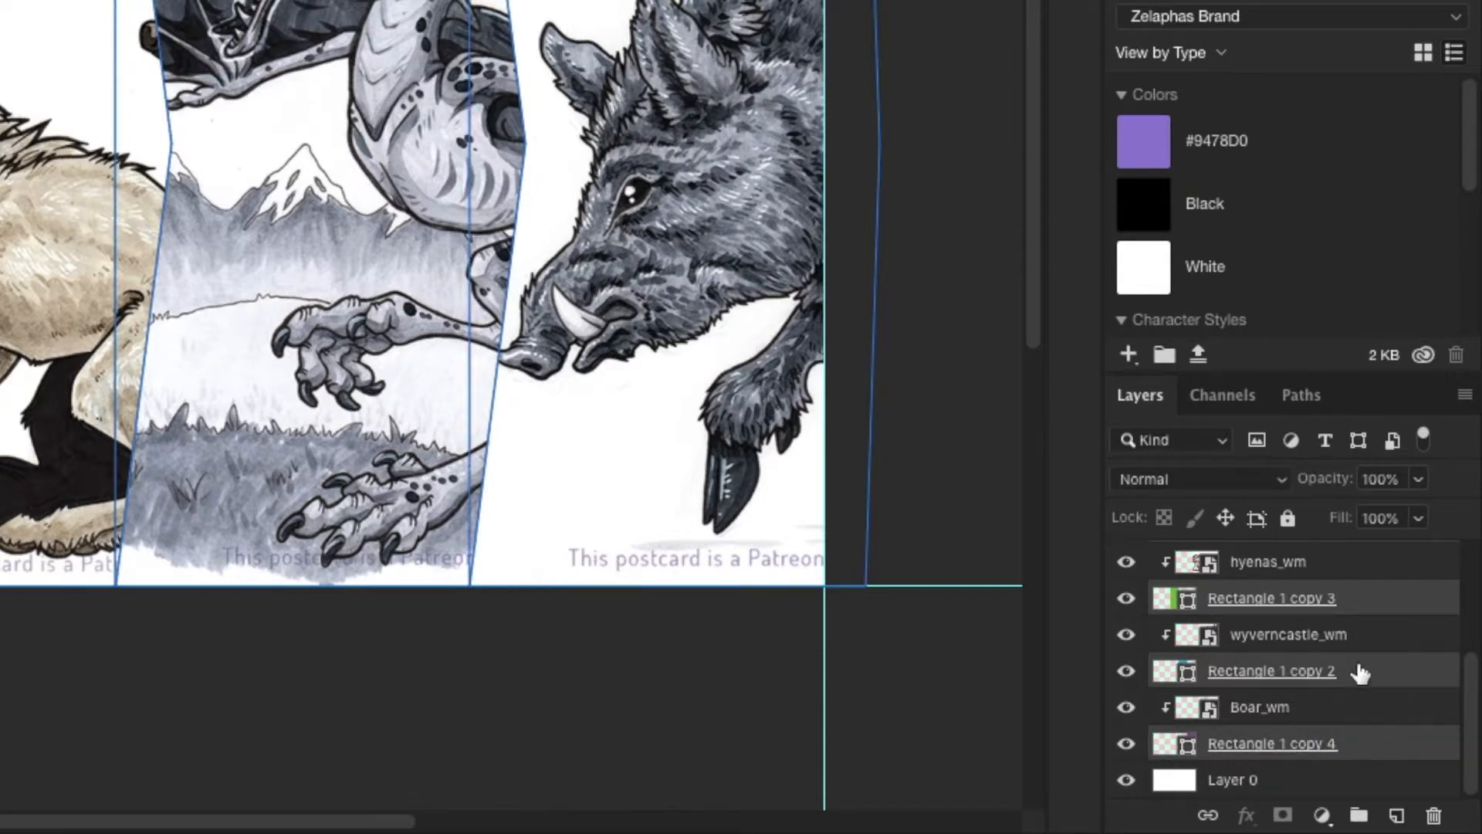
right_click(1375, 677)
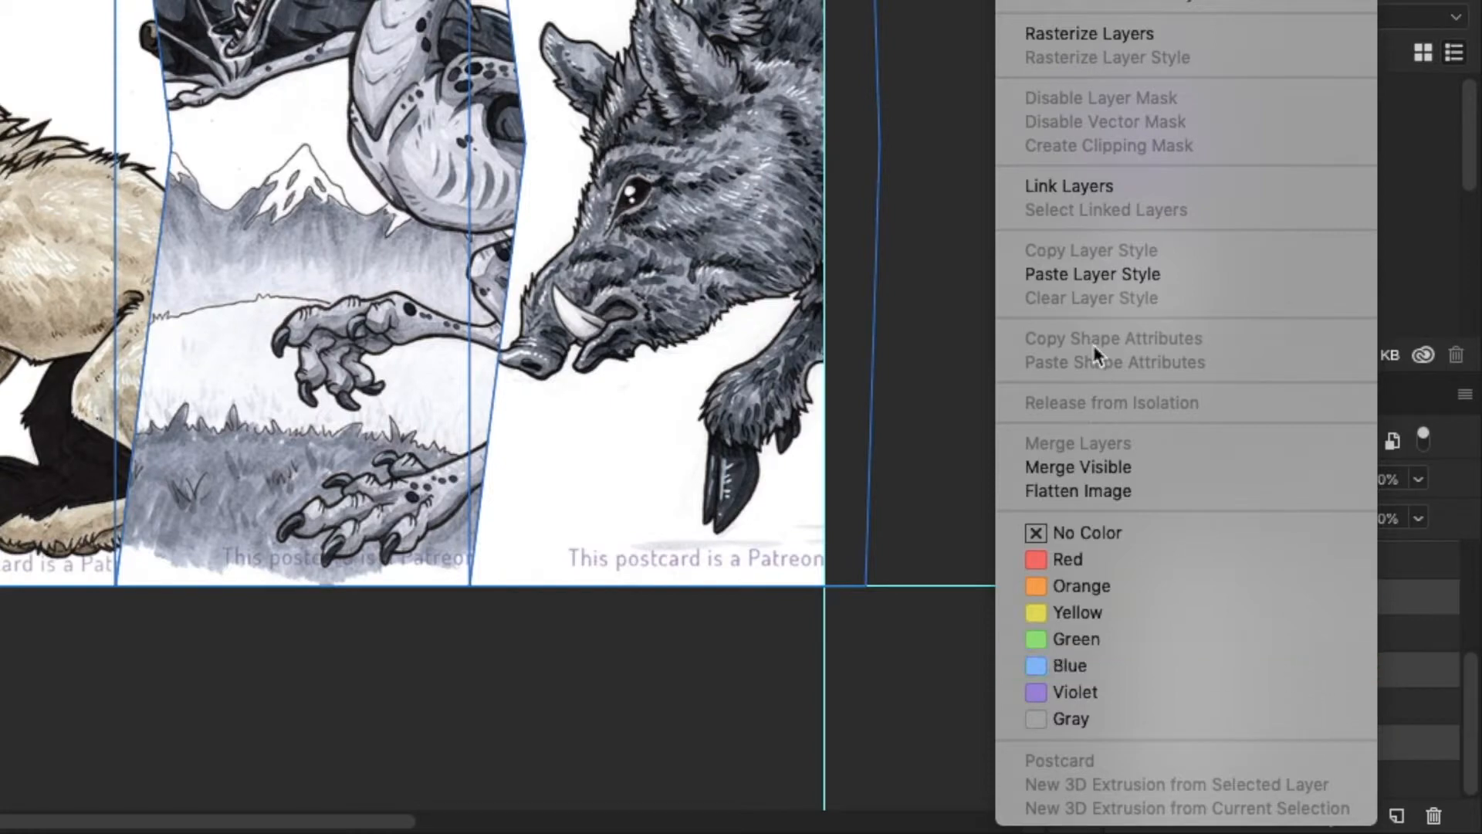
left_click(1071, 275)
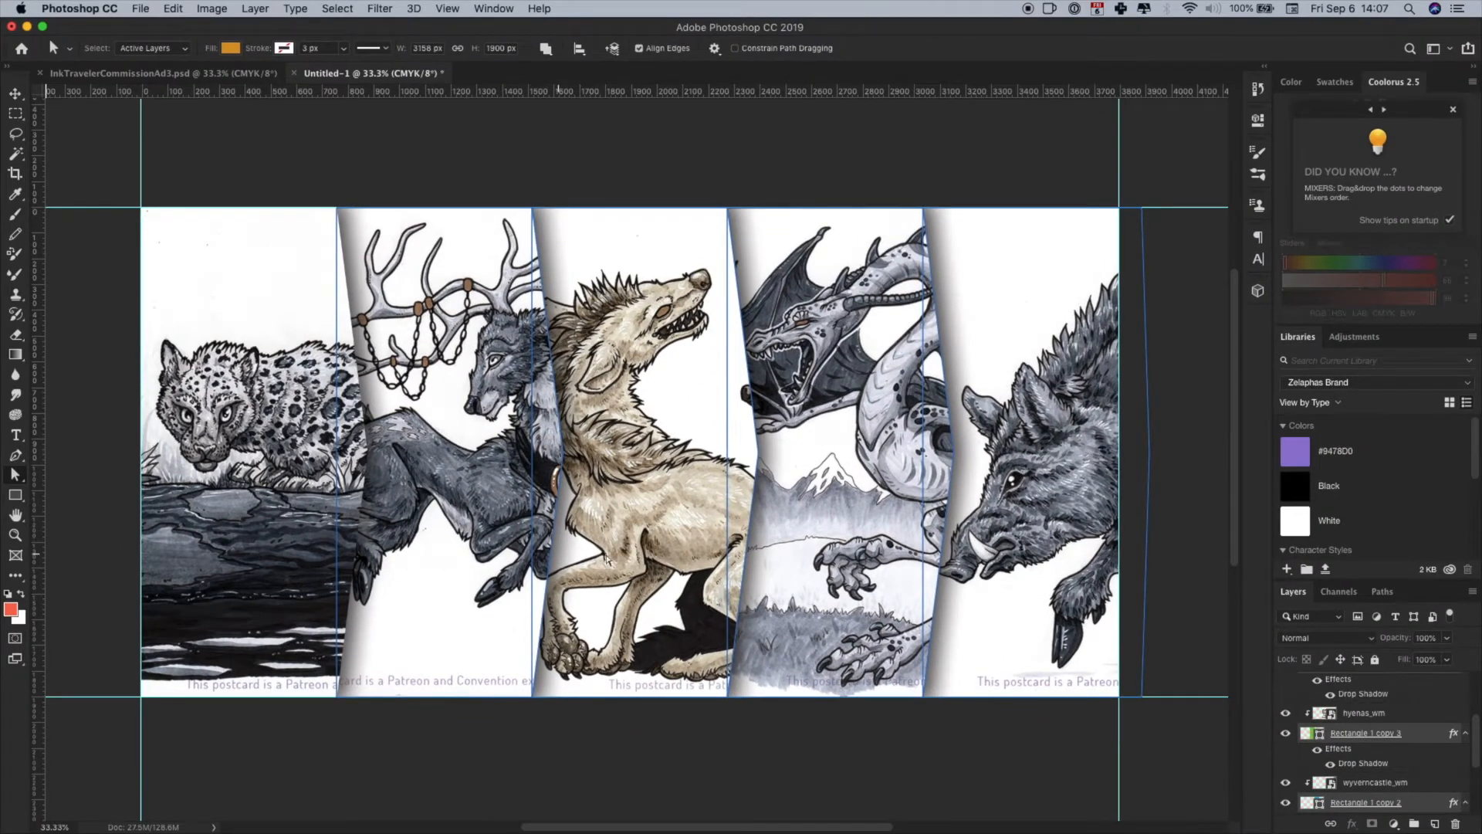
left_click(946, 749)
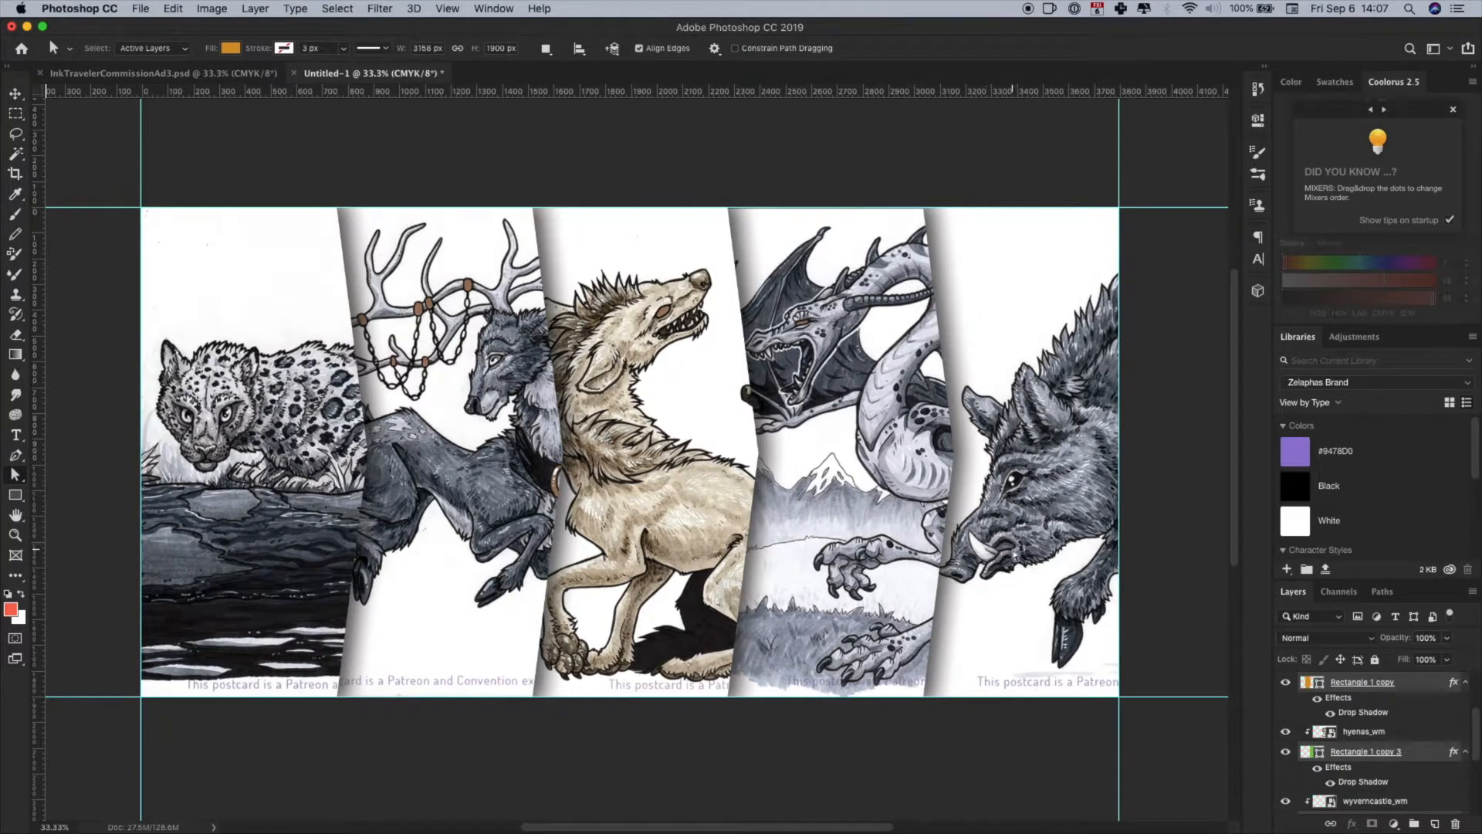
- Group all panel shapes and their clipped artwork, from Rectangle 1 copy 4 up to leopardonlog_wm, leaving out Layer 0
scroll(1385, 765, "down", 5)
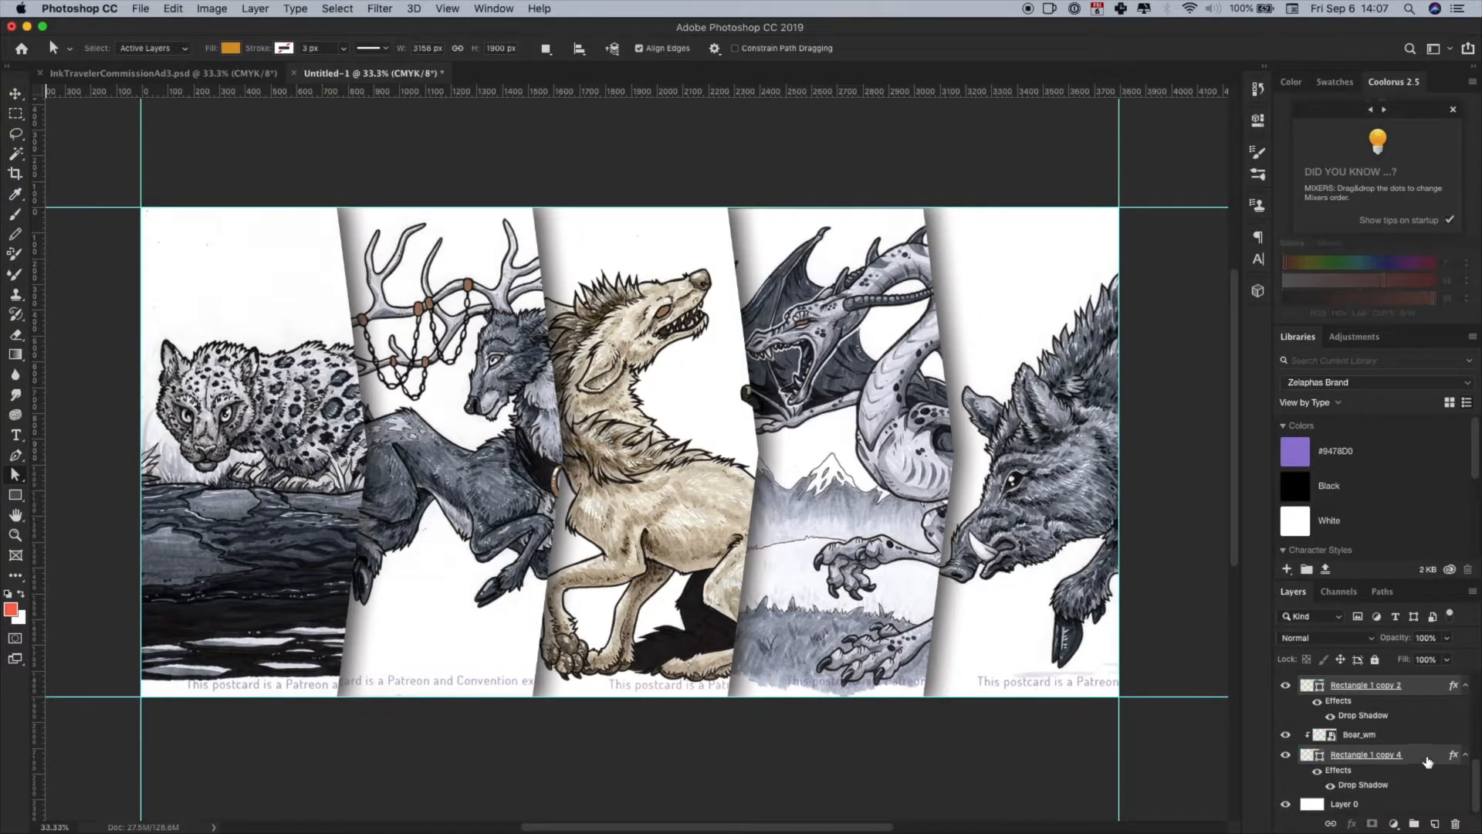
left_click(1423, 758)
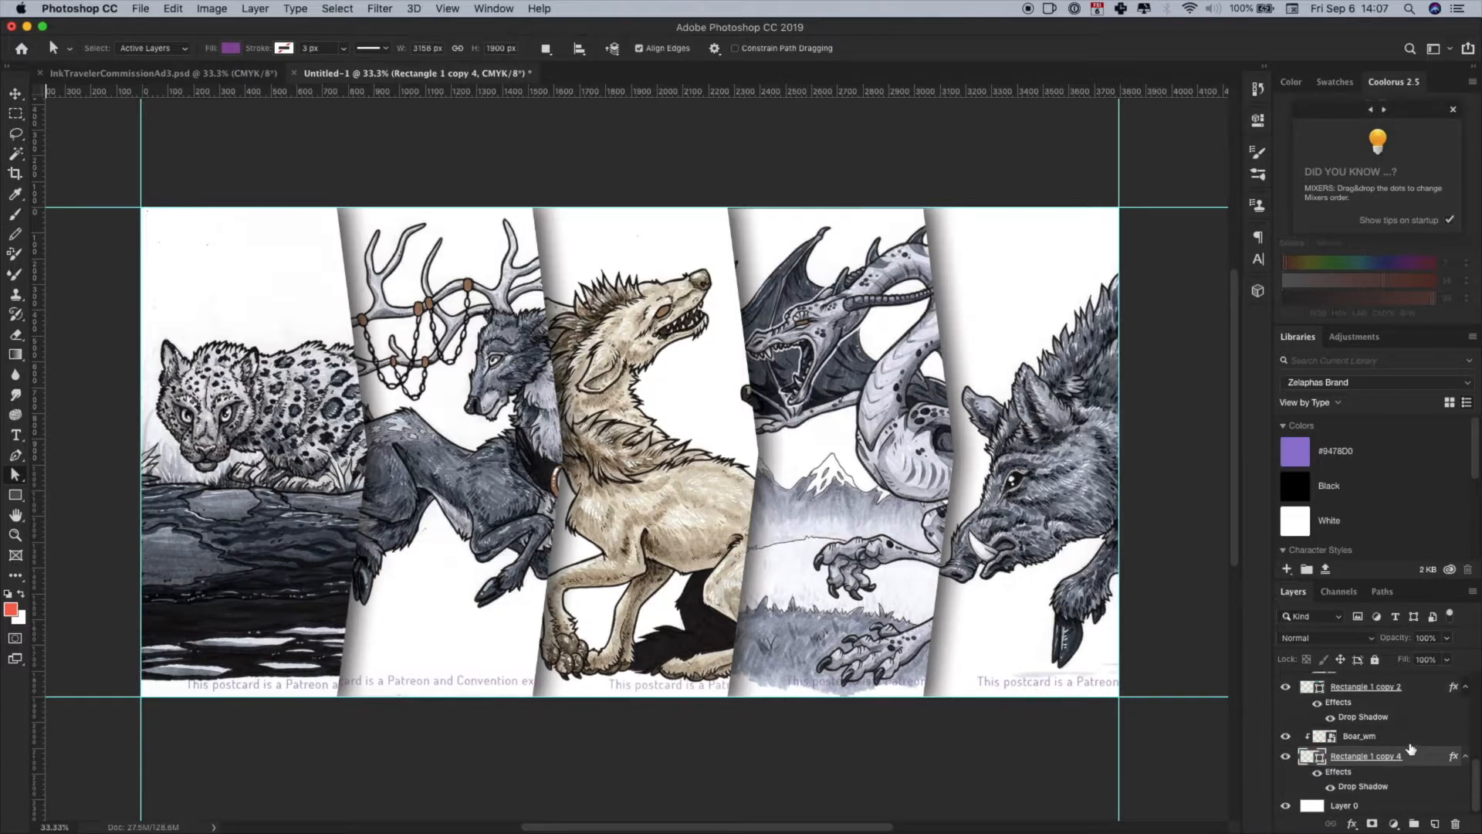
scroll(1412, 746, "up", 5)
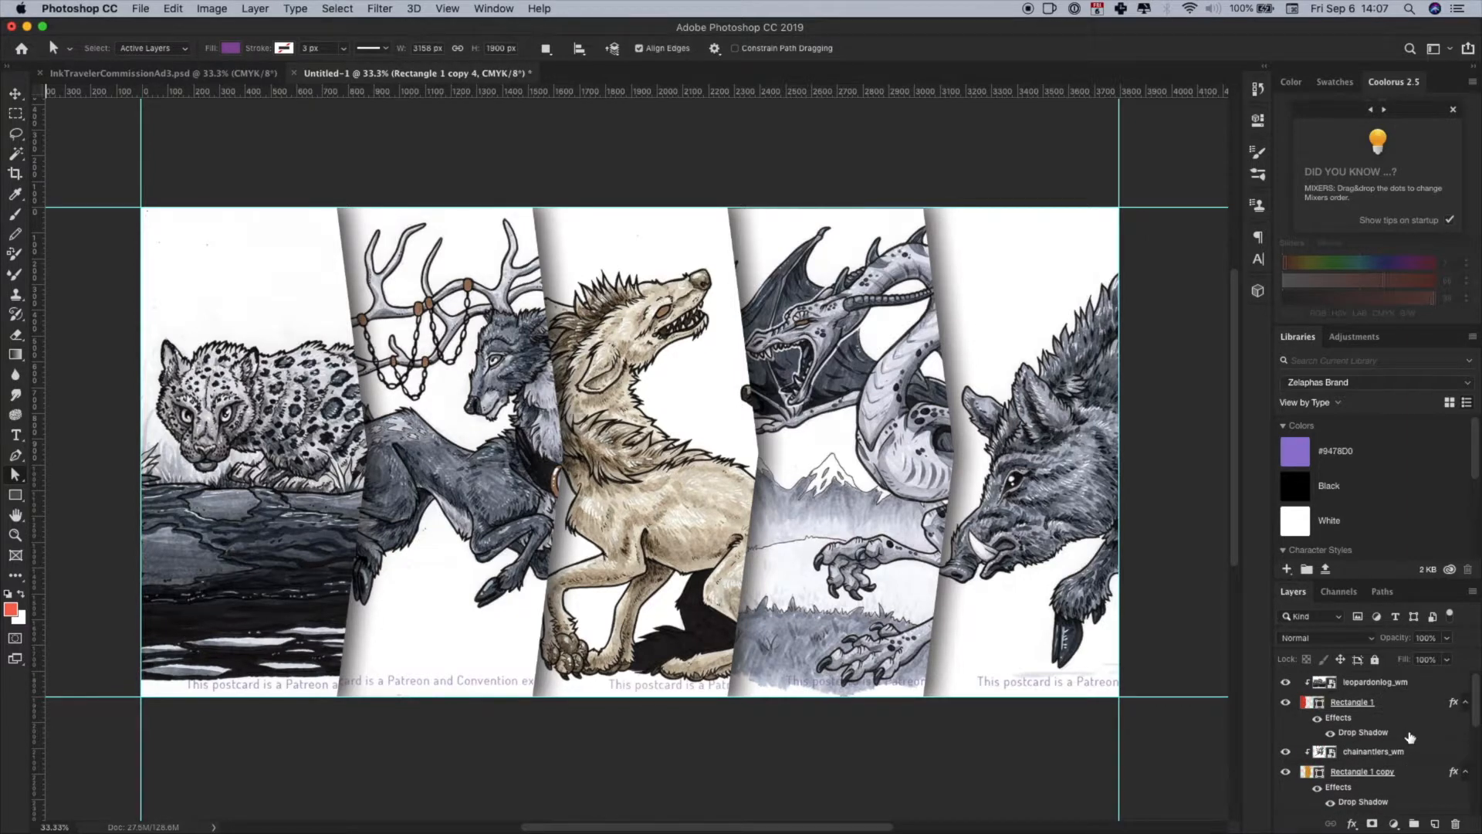
left_click(1381, 684, "shift")
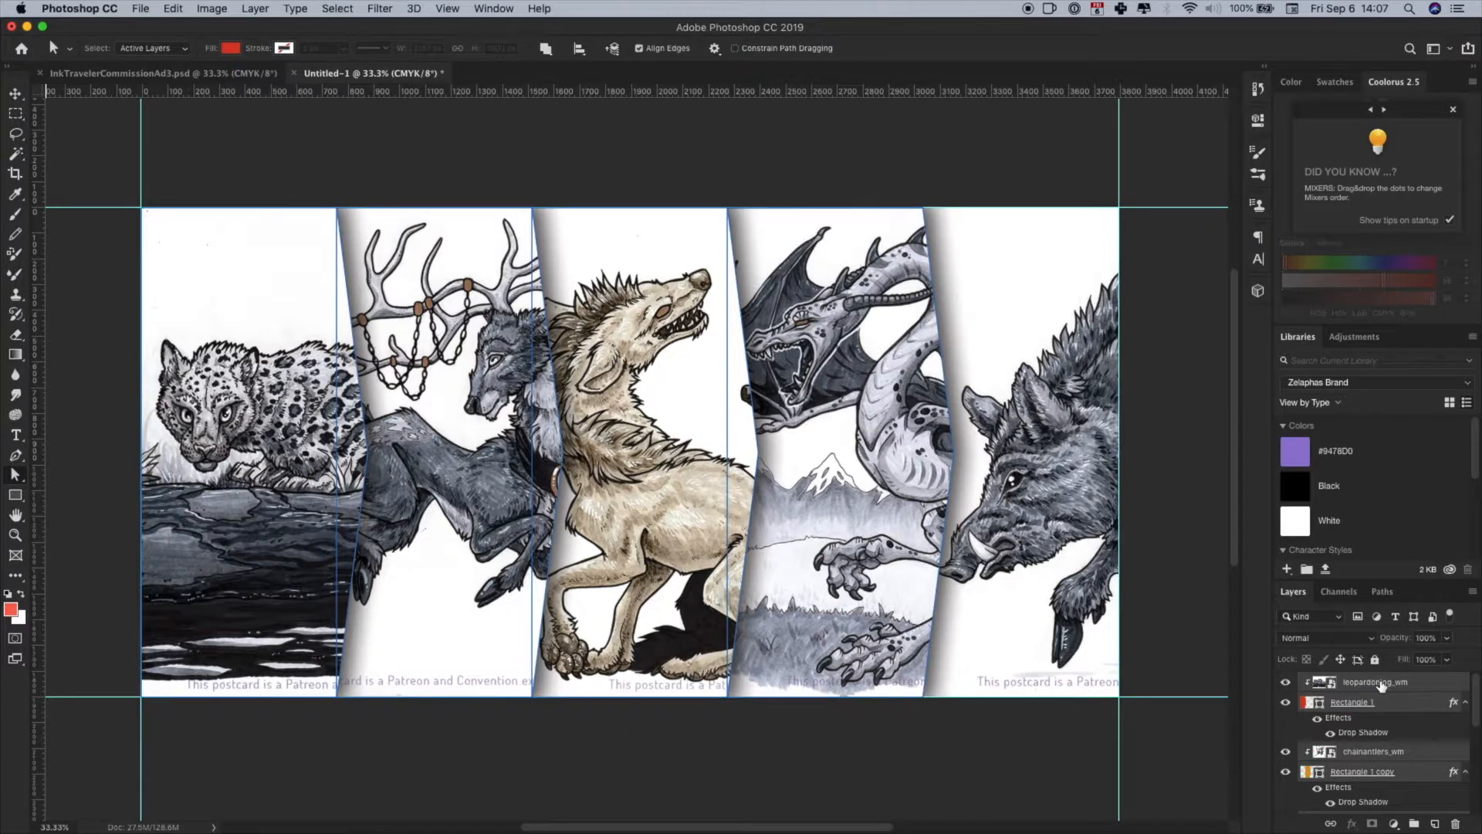
key("super+g")
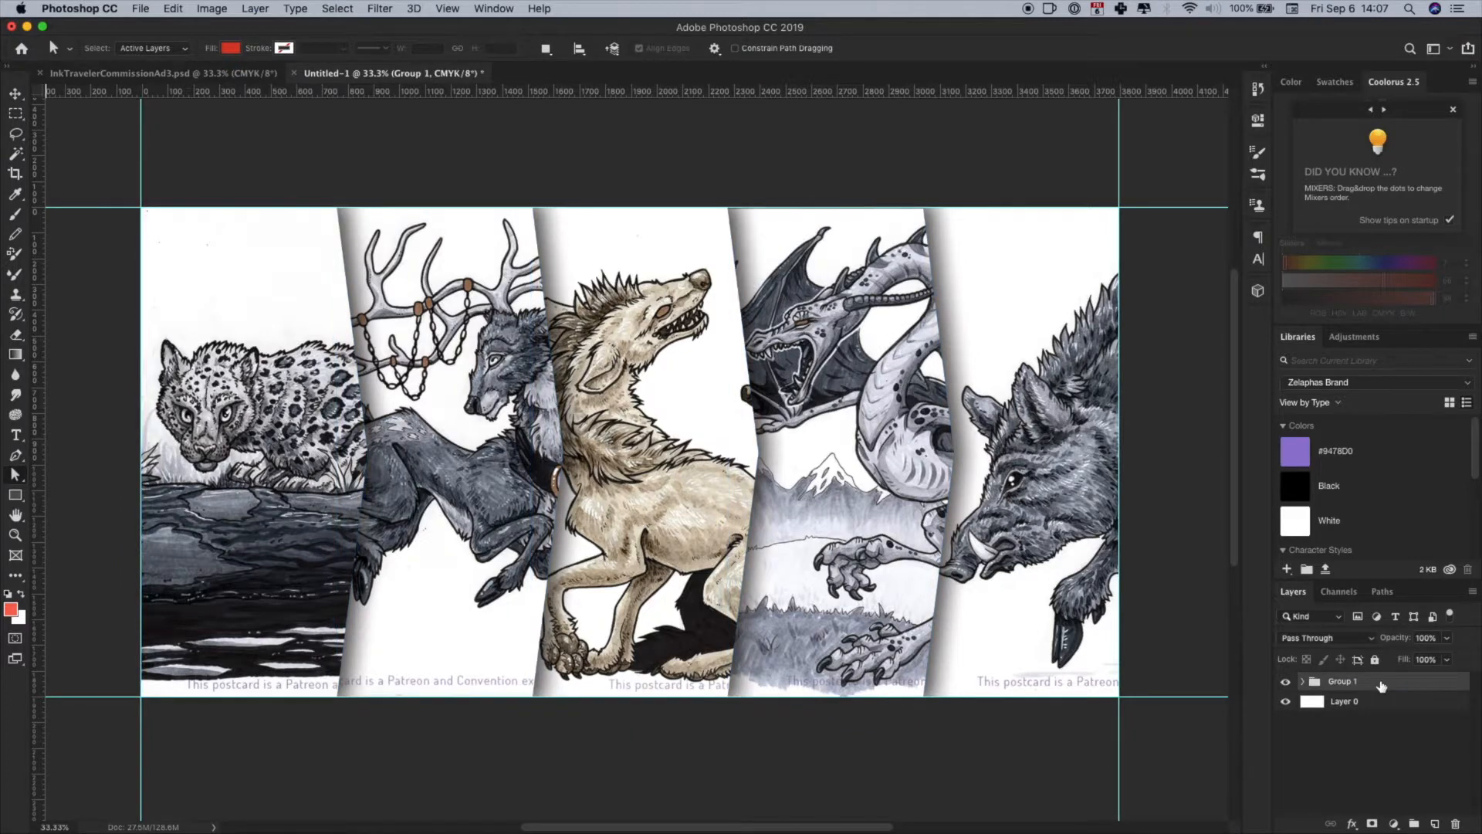
- Rename the new layer group as Artwork and lock it completely
double_click(1343, 682)
type("Artwork")
key("Return")
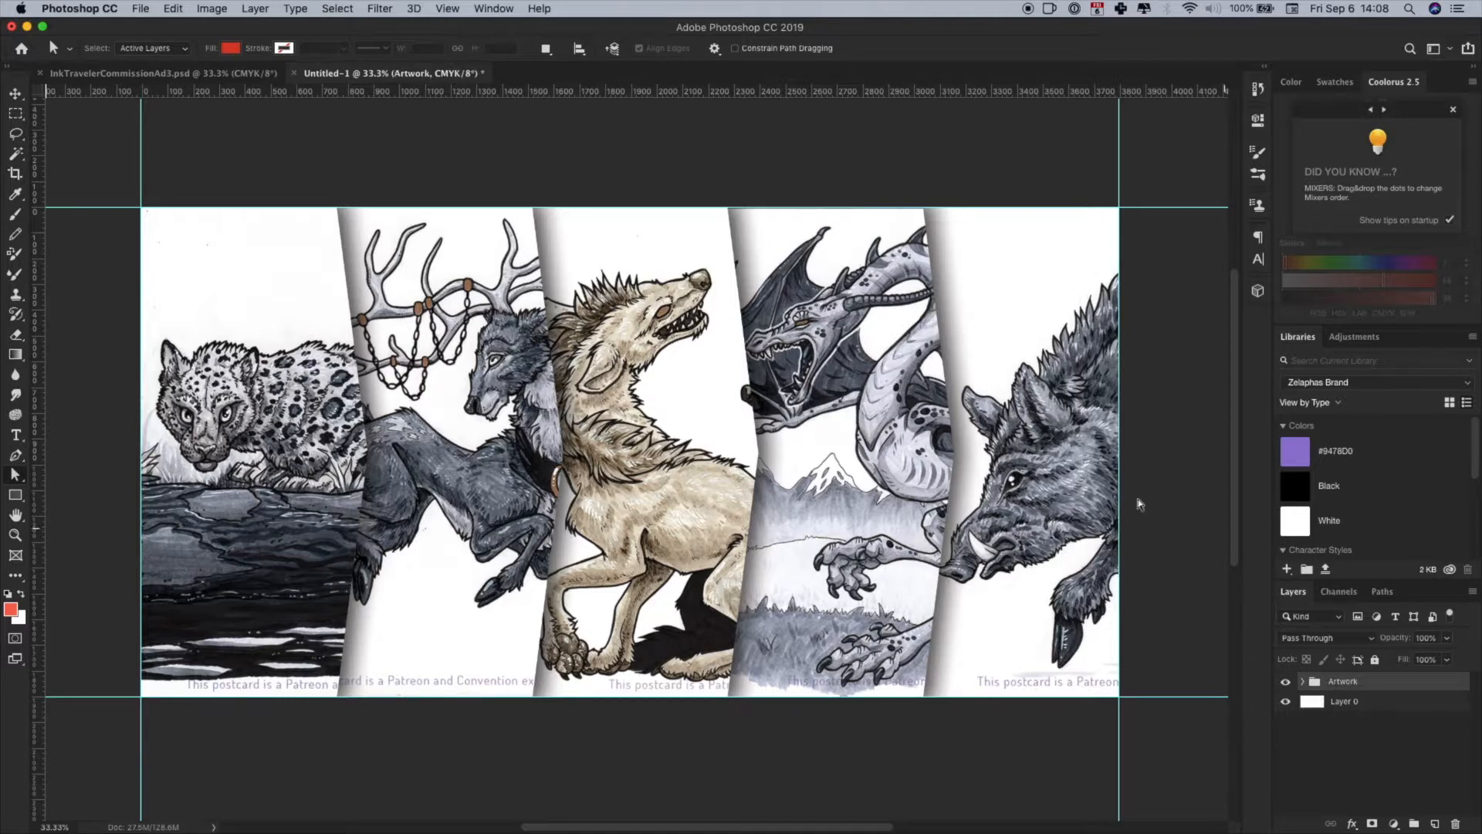
left_click(1375, 659)
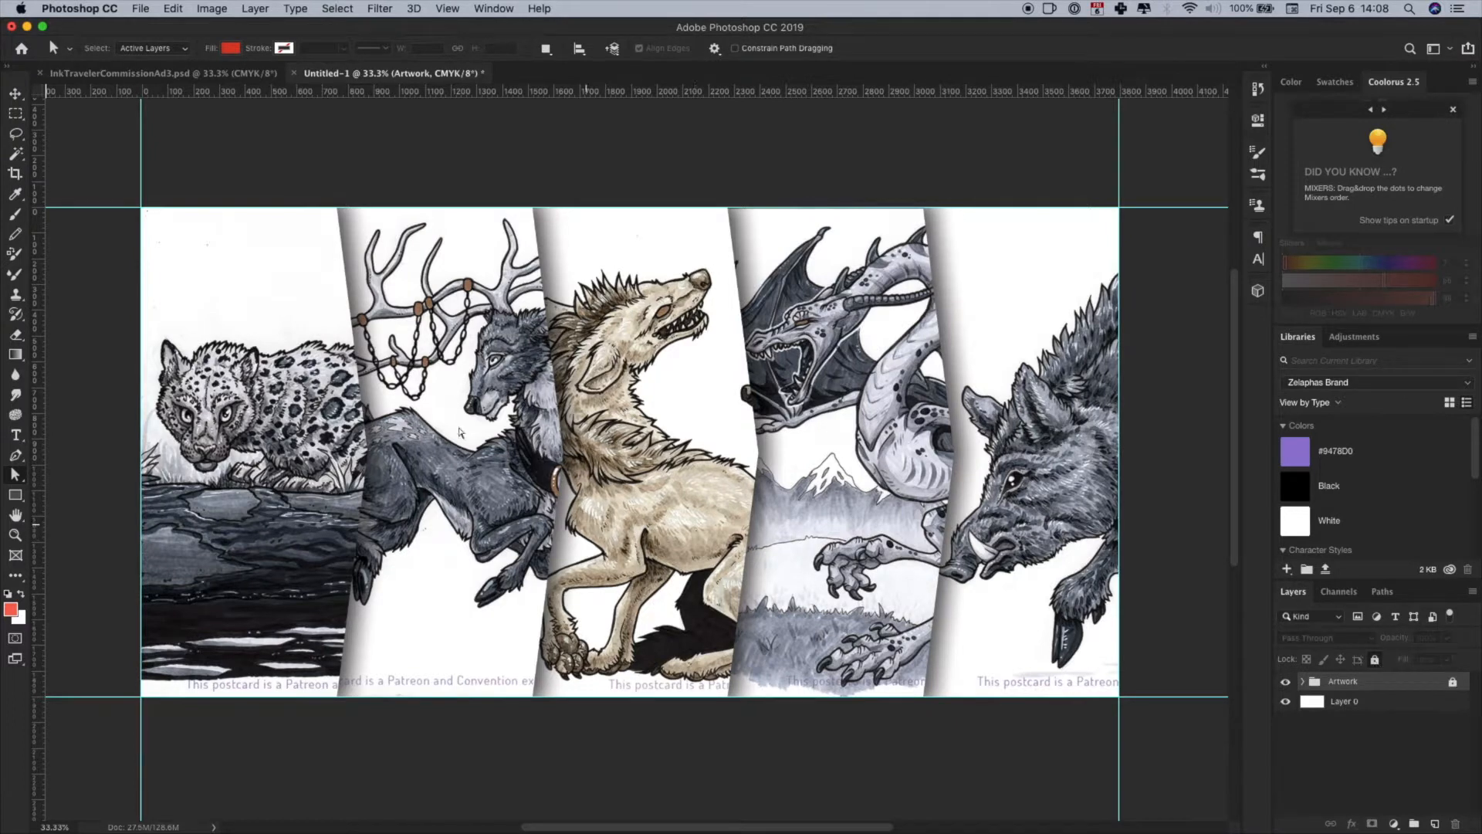
- Try to move the artwork panels on the canvas with the Move tool
left_click(15, 94)
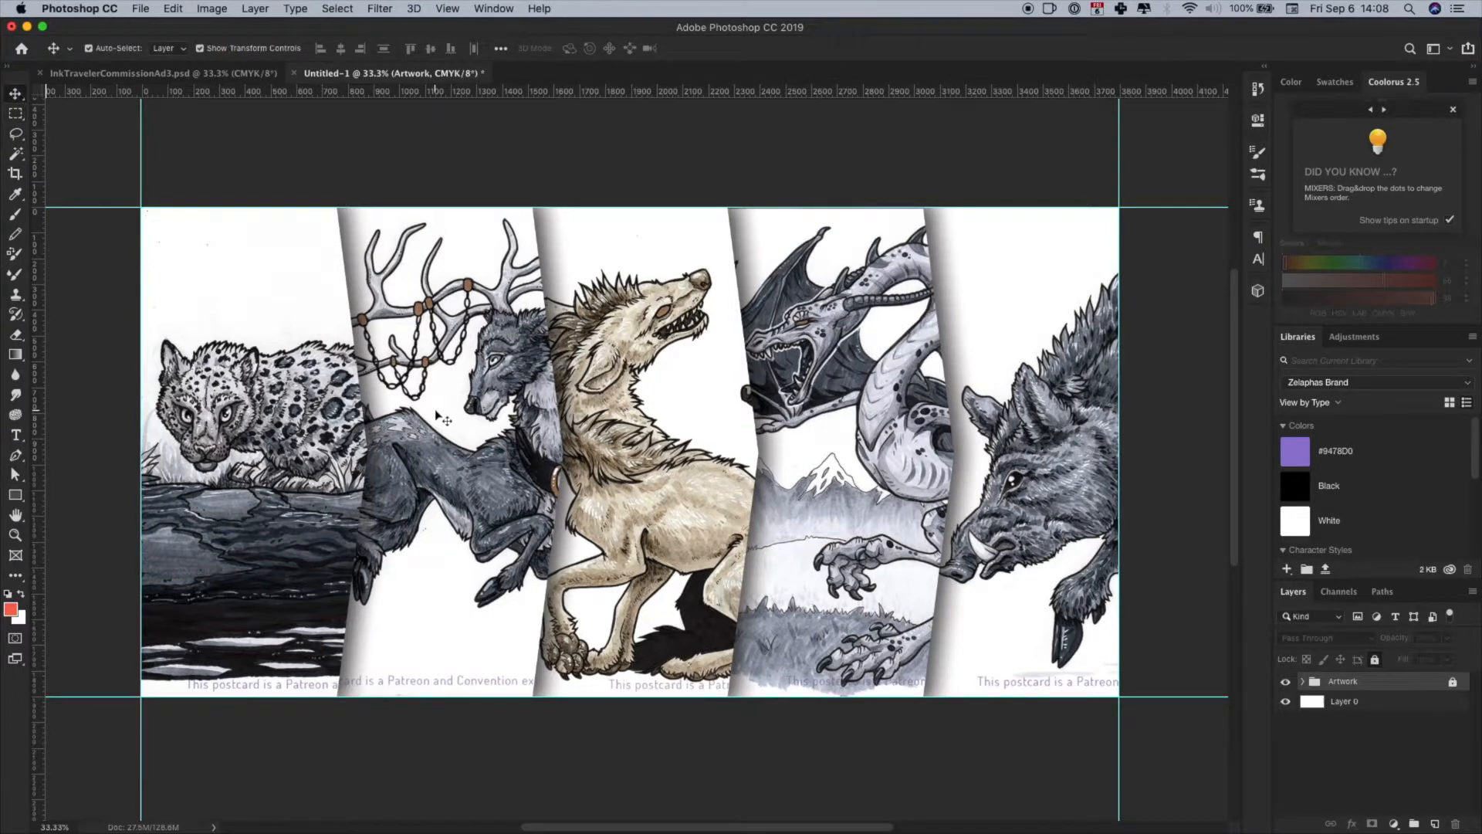
left_click(855, 493)
left_click_drag(509, 510, 721, 511)
left_click(760, 508)
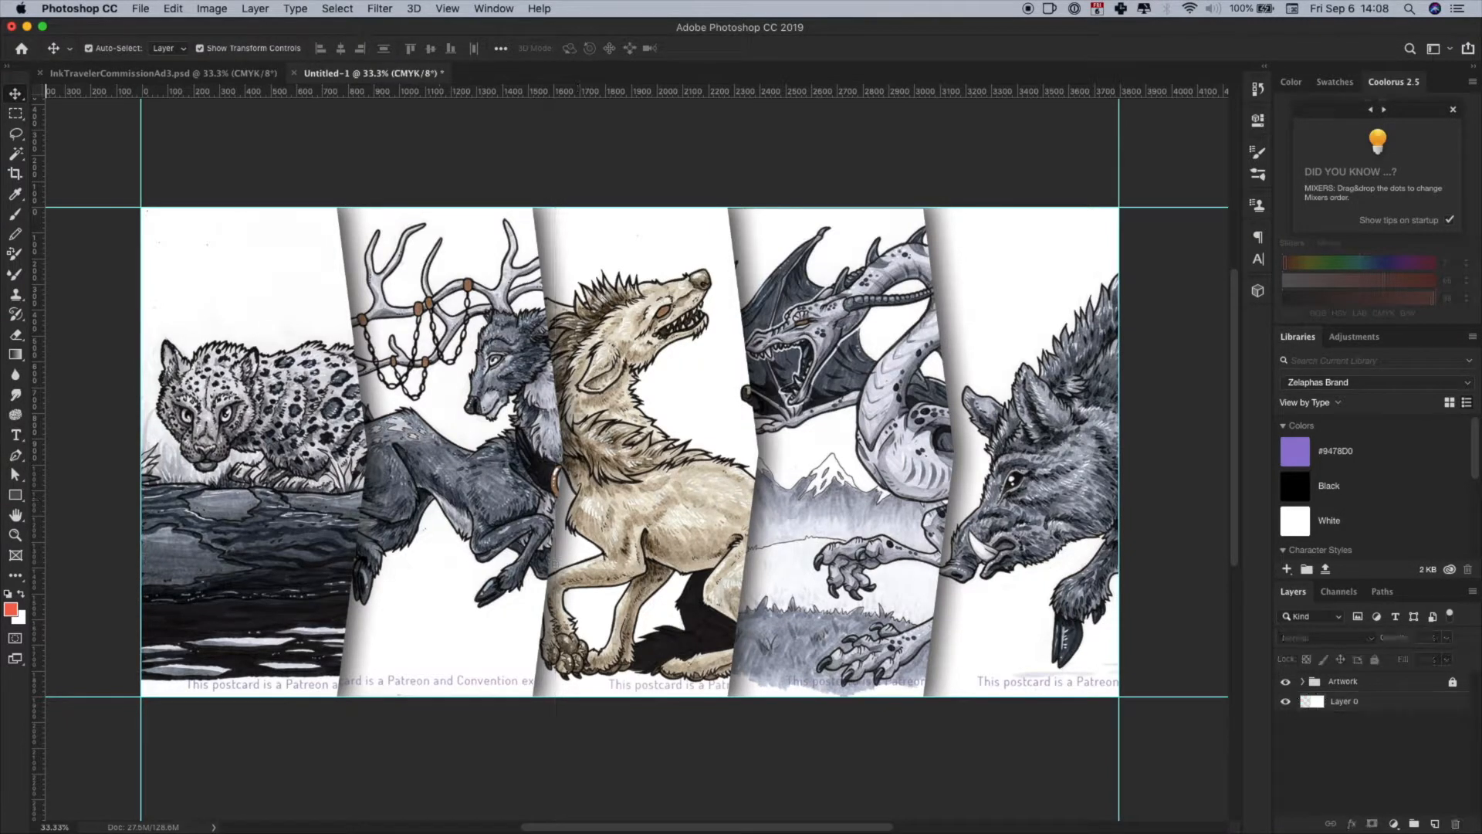
left_click(1371, 706)
- Revert the document to the Lock Layer history state, undoing the moves made after it
left_click(1257, 88)
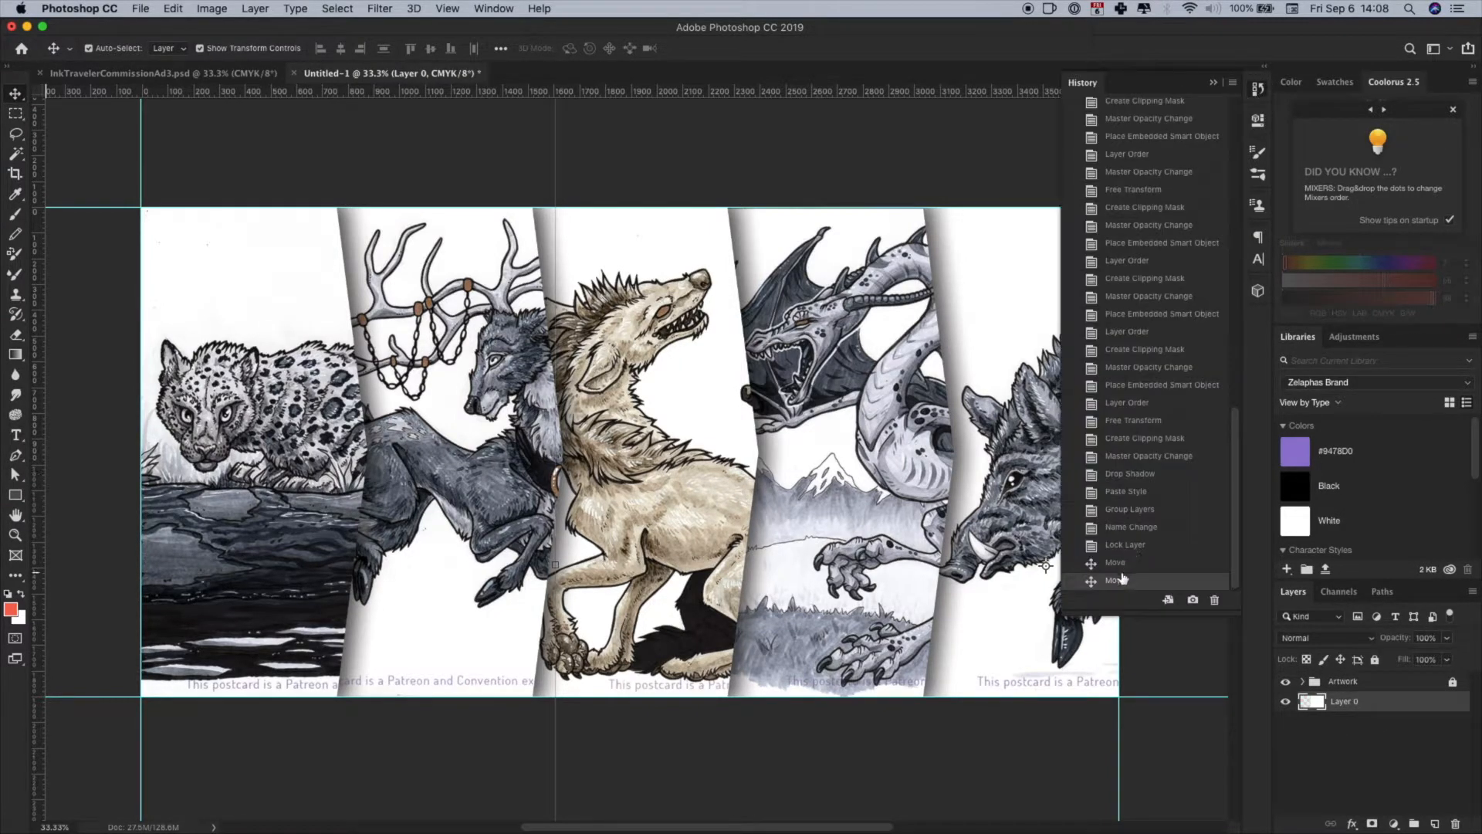
left_click(1118, 547)
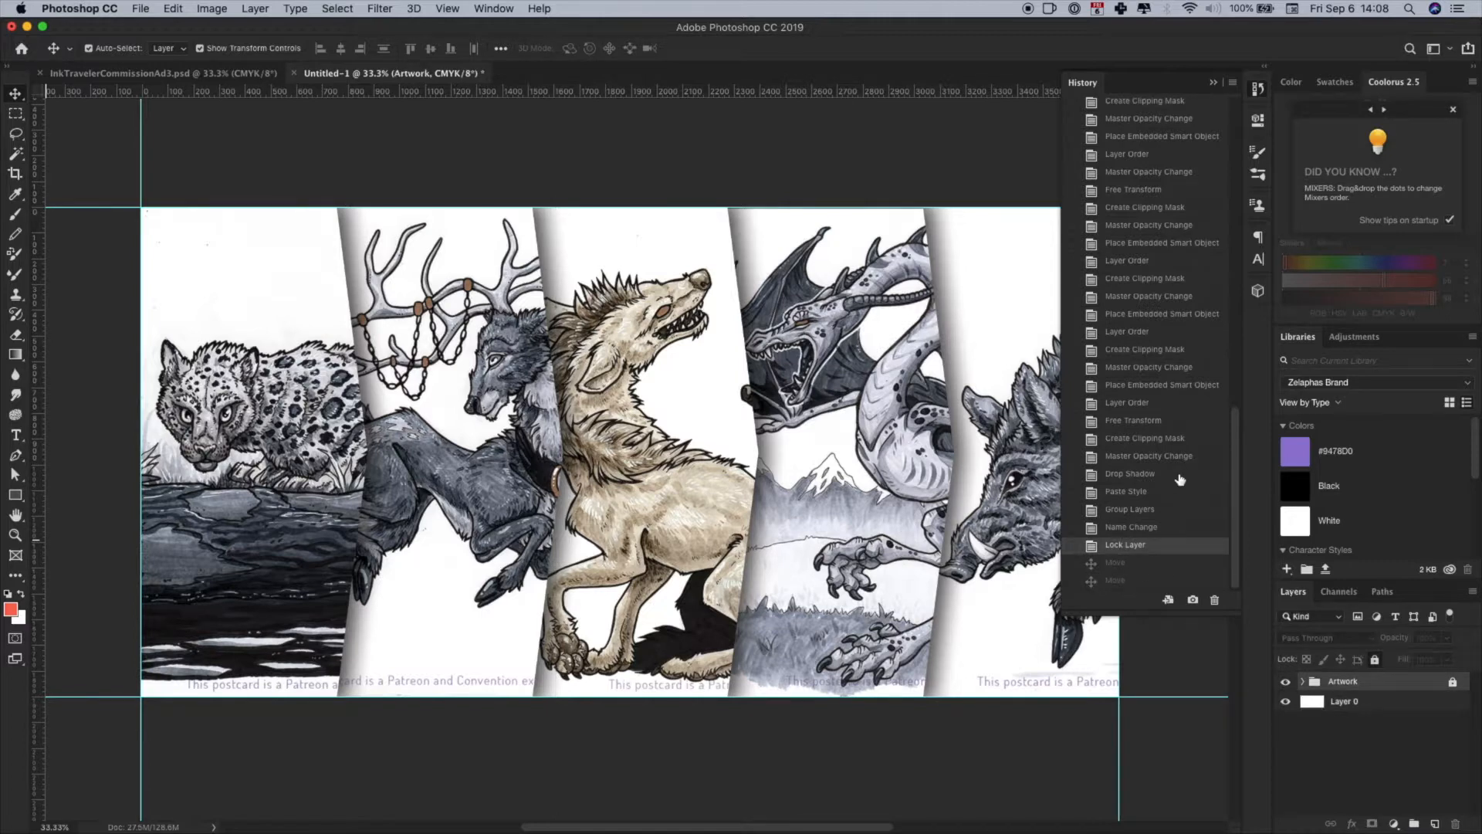
left_click(1258, 89)
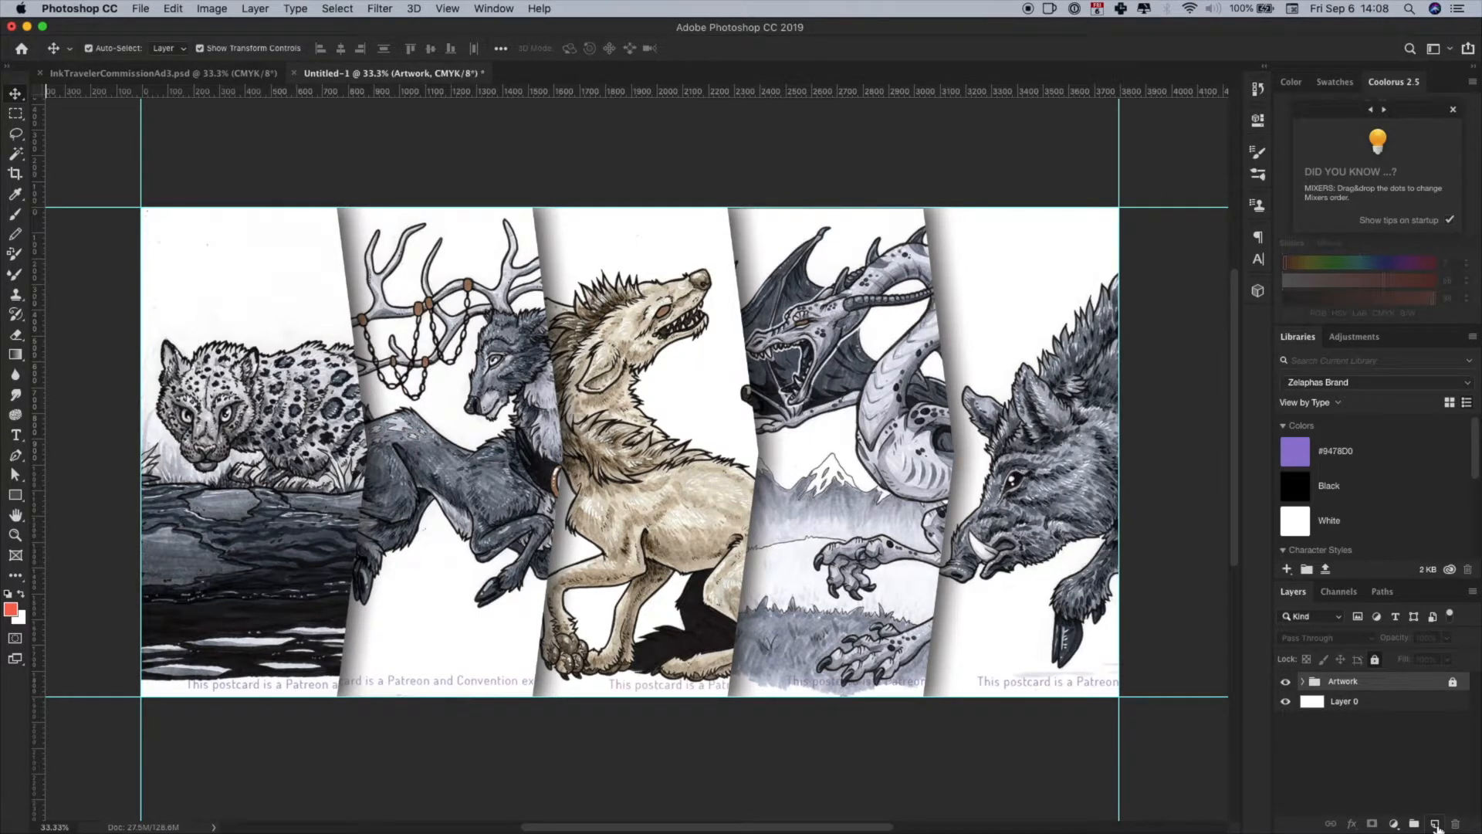
- On a new layer above the Artwork group, draw a linear black-to-white gradient from bottom to top and set its blend mode to Multiply
left_click(1435, 824)
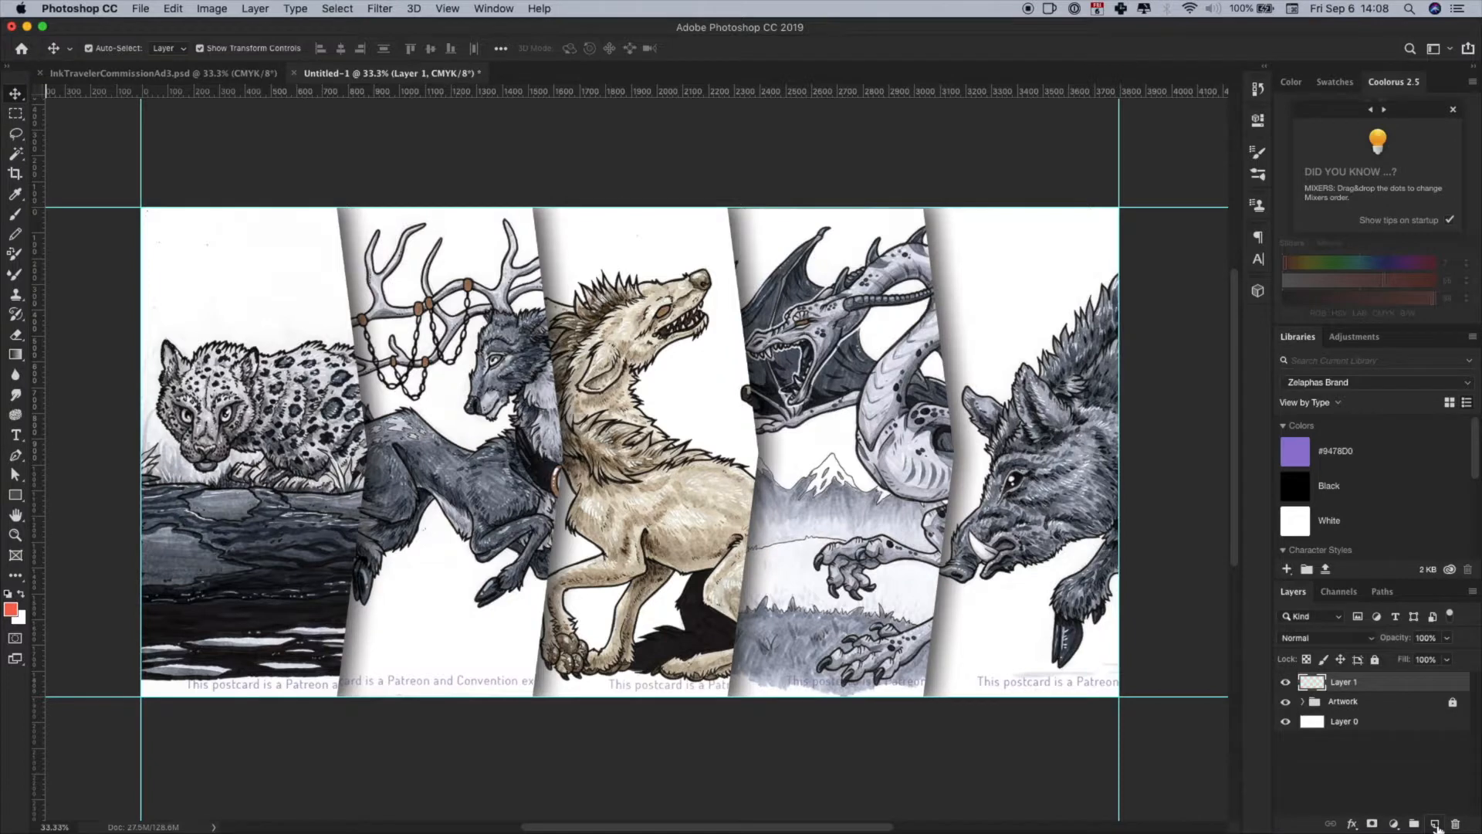
left_click(8, 594)
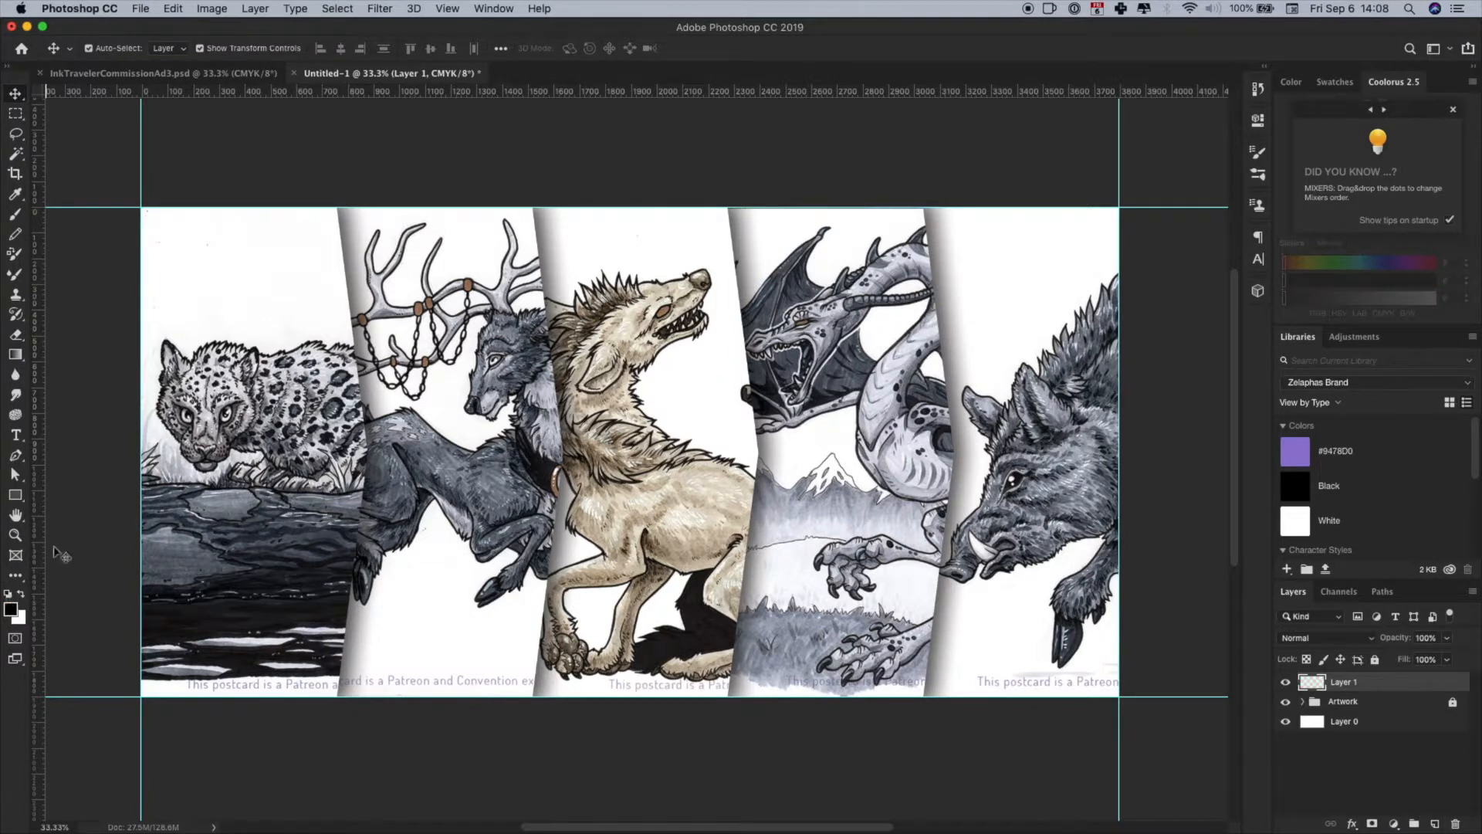
left_click(15, 355)
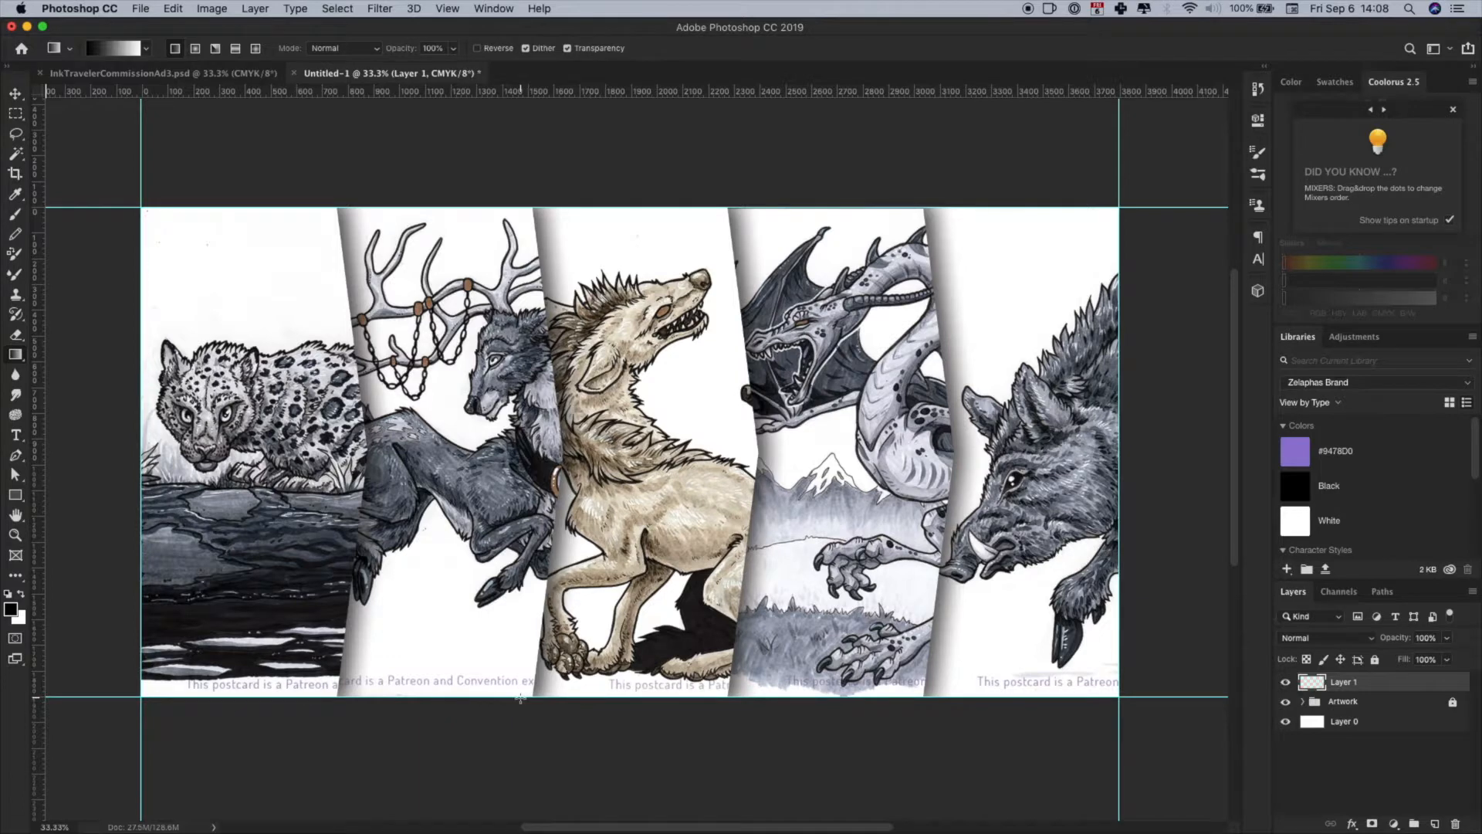
left_click_drag(523, 696, 599, 204)
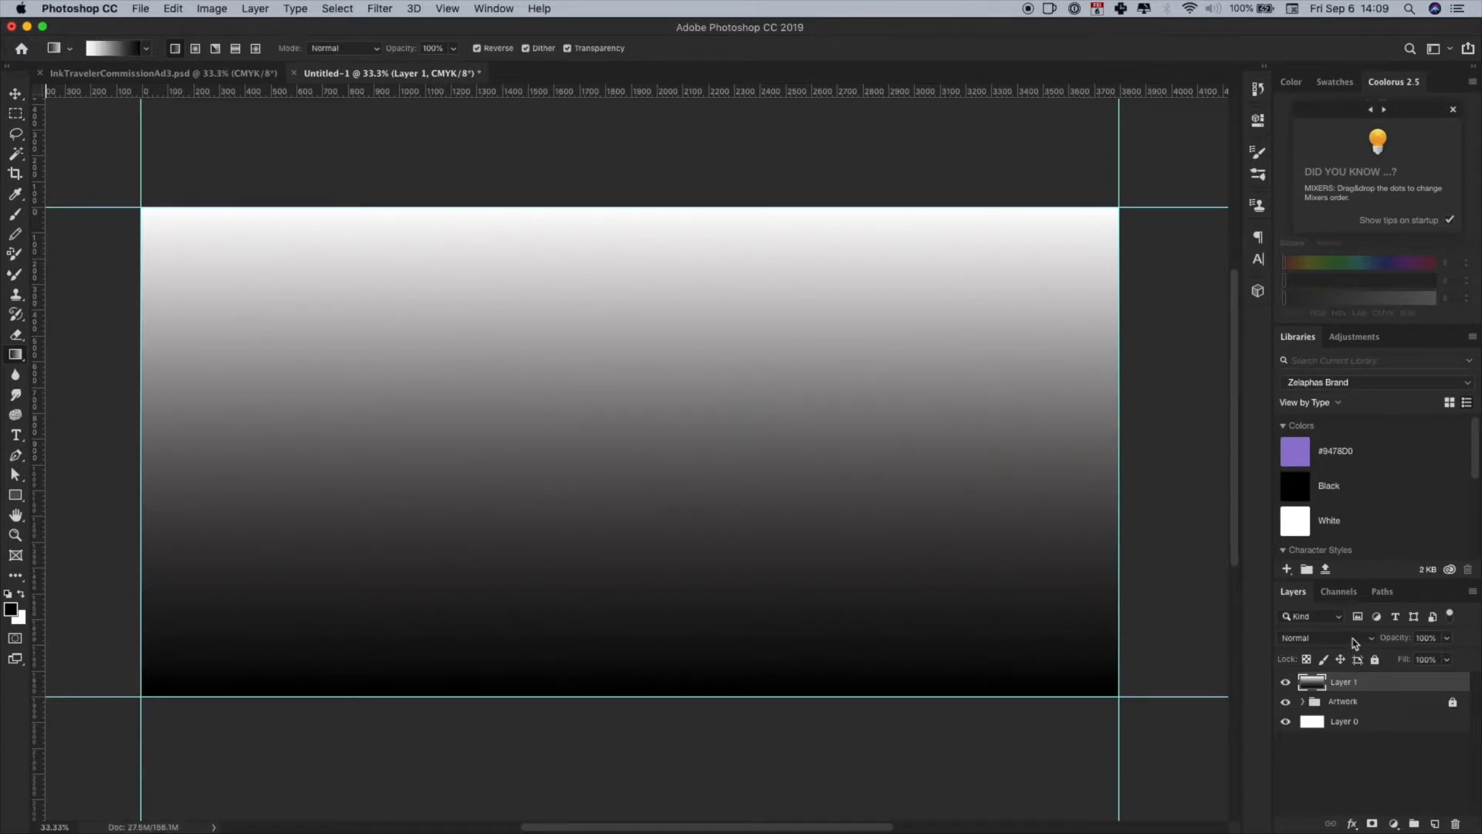
left_click(1355, 643)
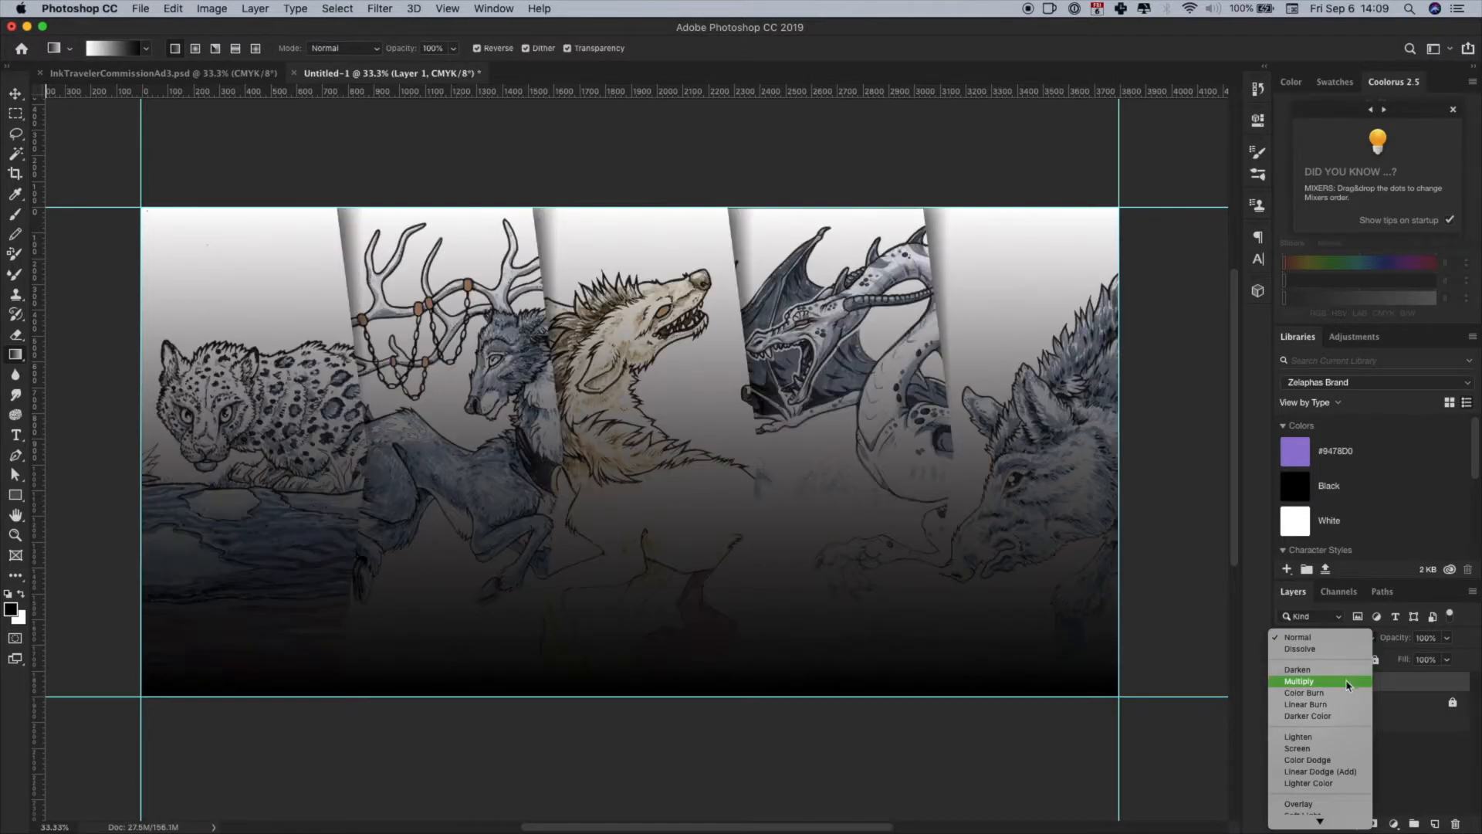
left_click(1348, 682)
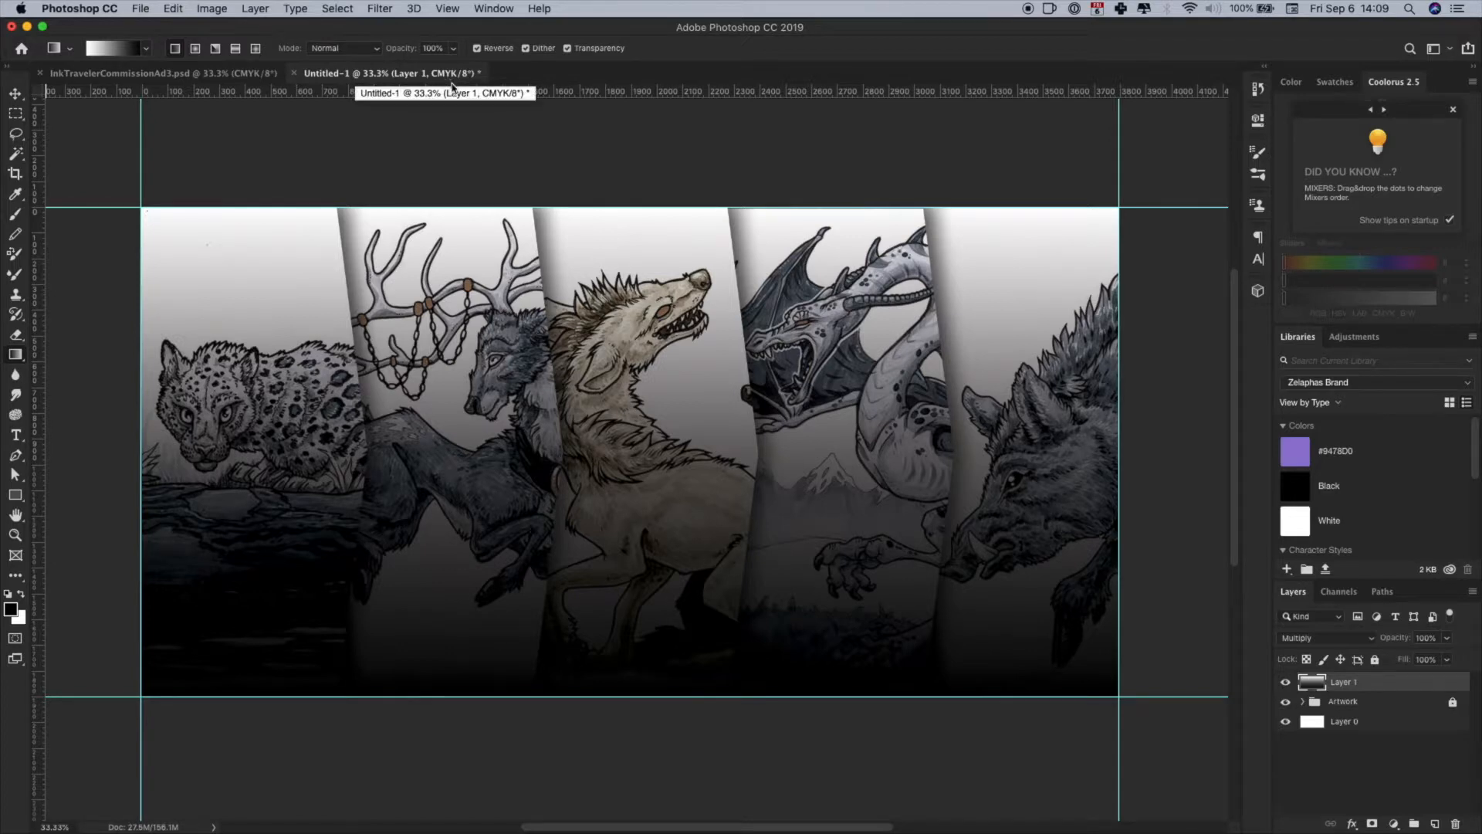
- Convert the document to RGB Color mode without merging the layers or rasterizing the smart objects
left_click(210, 9)
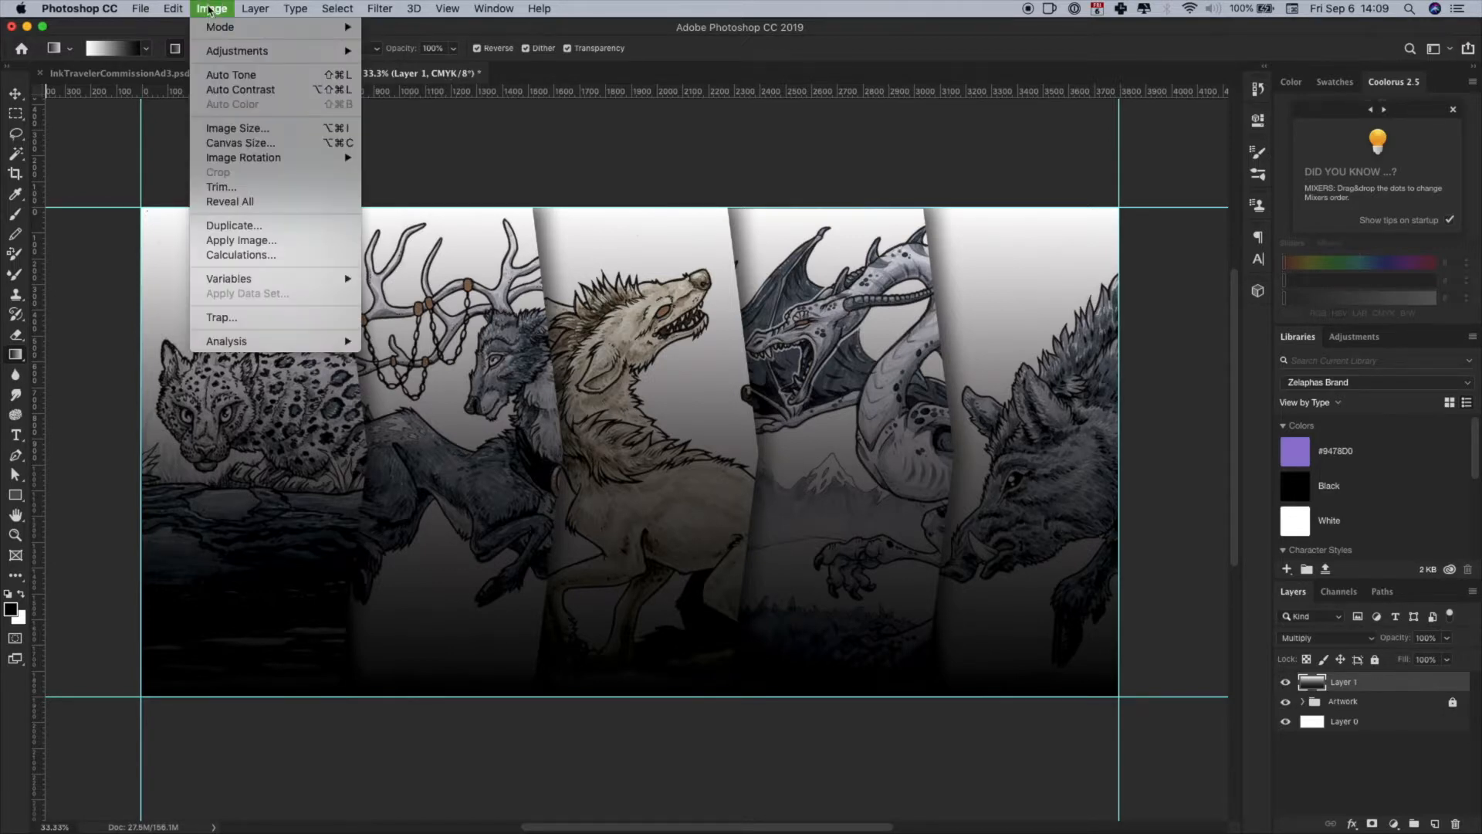
mouse_move(328, 31)
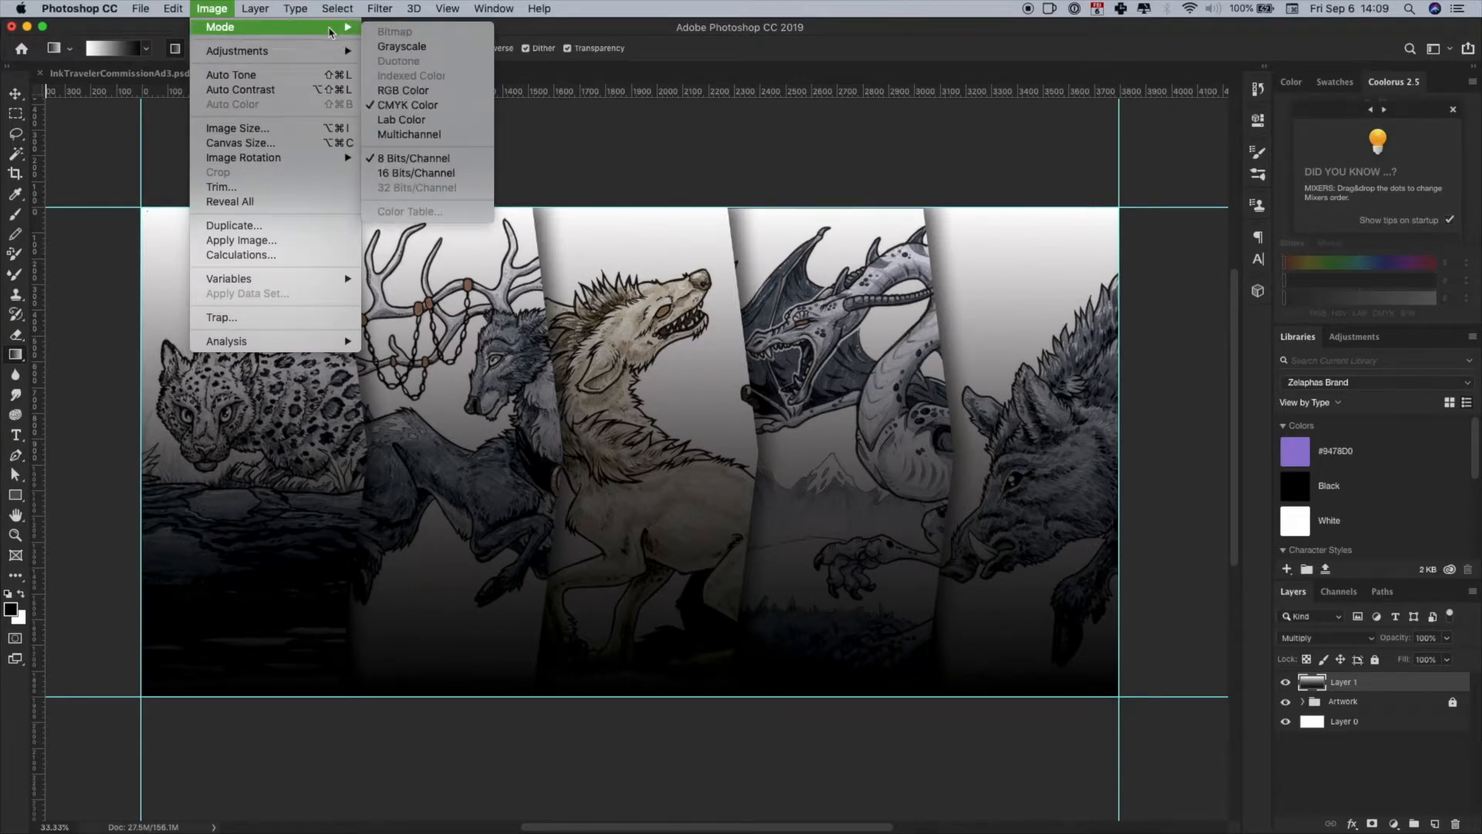
left_click(428, 92)
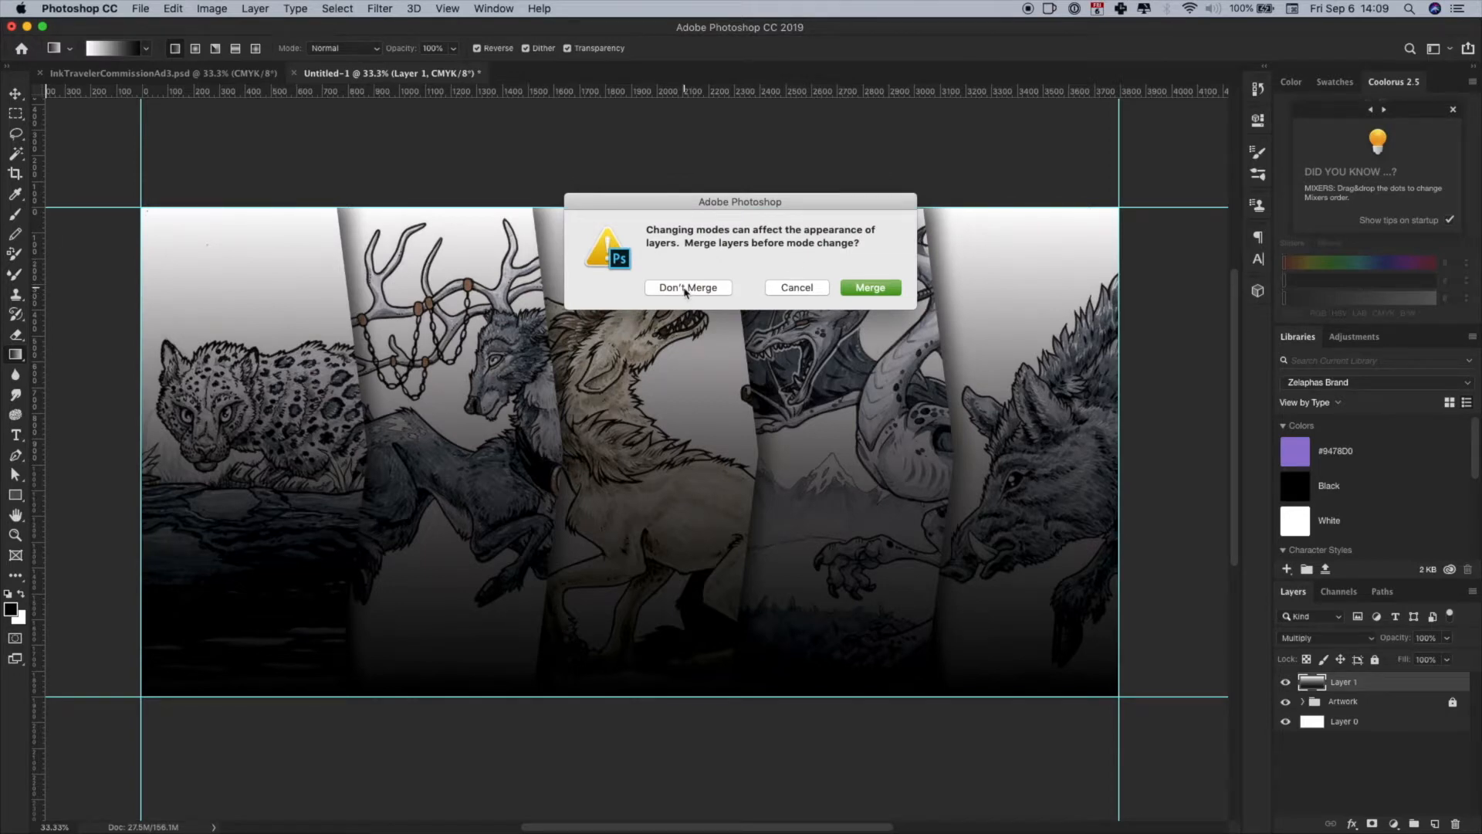
left_click(686, 288)
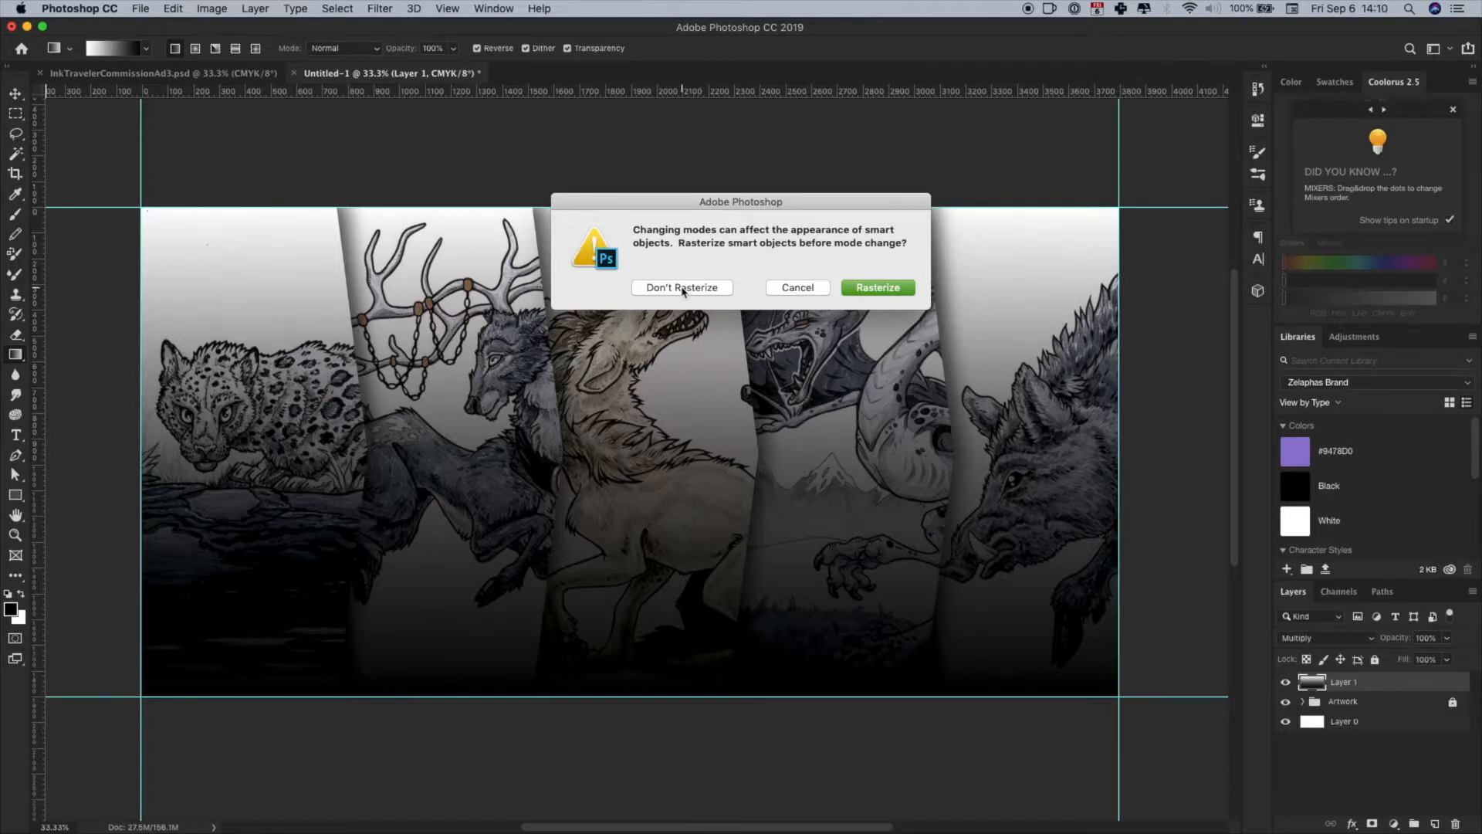
left_click(683, 291)
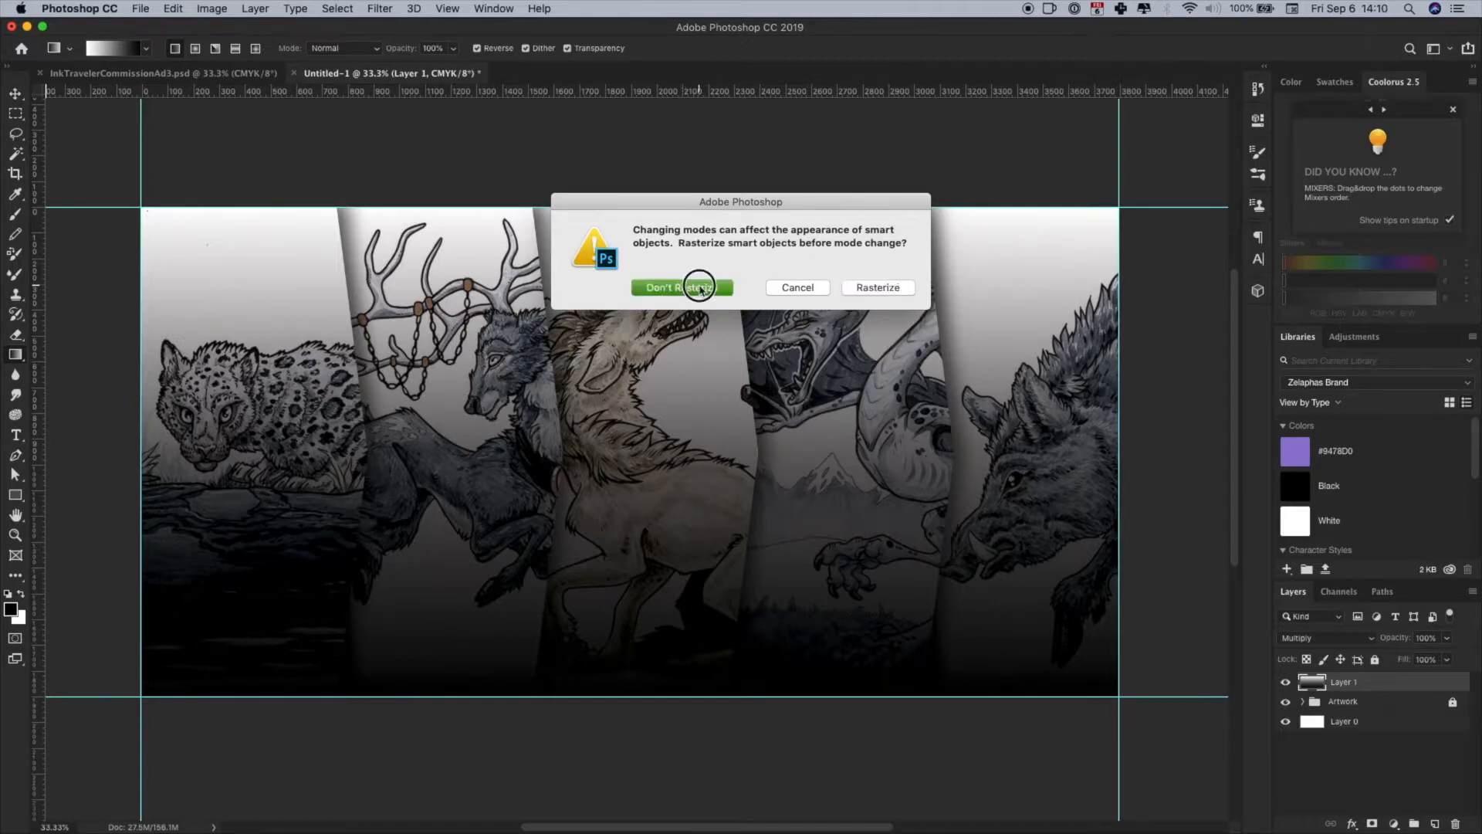
left_click(688, 286)
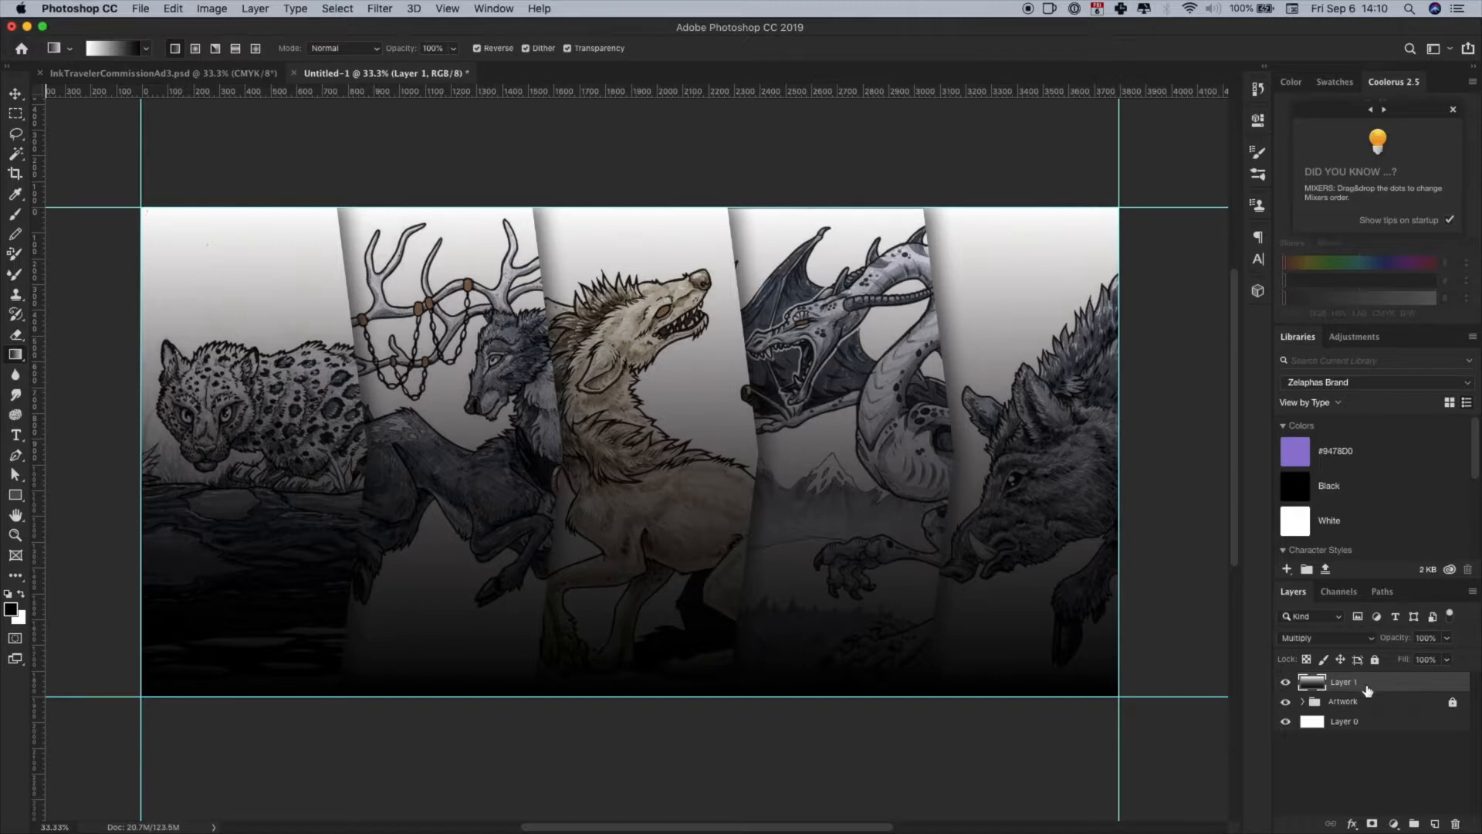
- Free-transform the gradient layer from its upper edge so it covers about the lower two-thirds of the banner, and lock the layer
key("ctrl+t")
left_click_drag(630, 209, 626, 377)
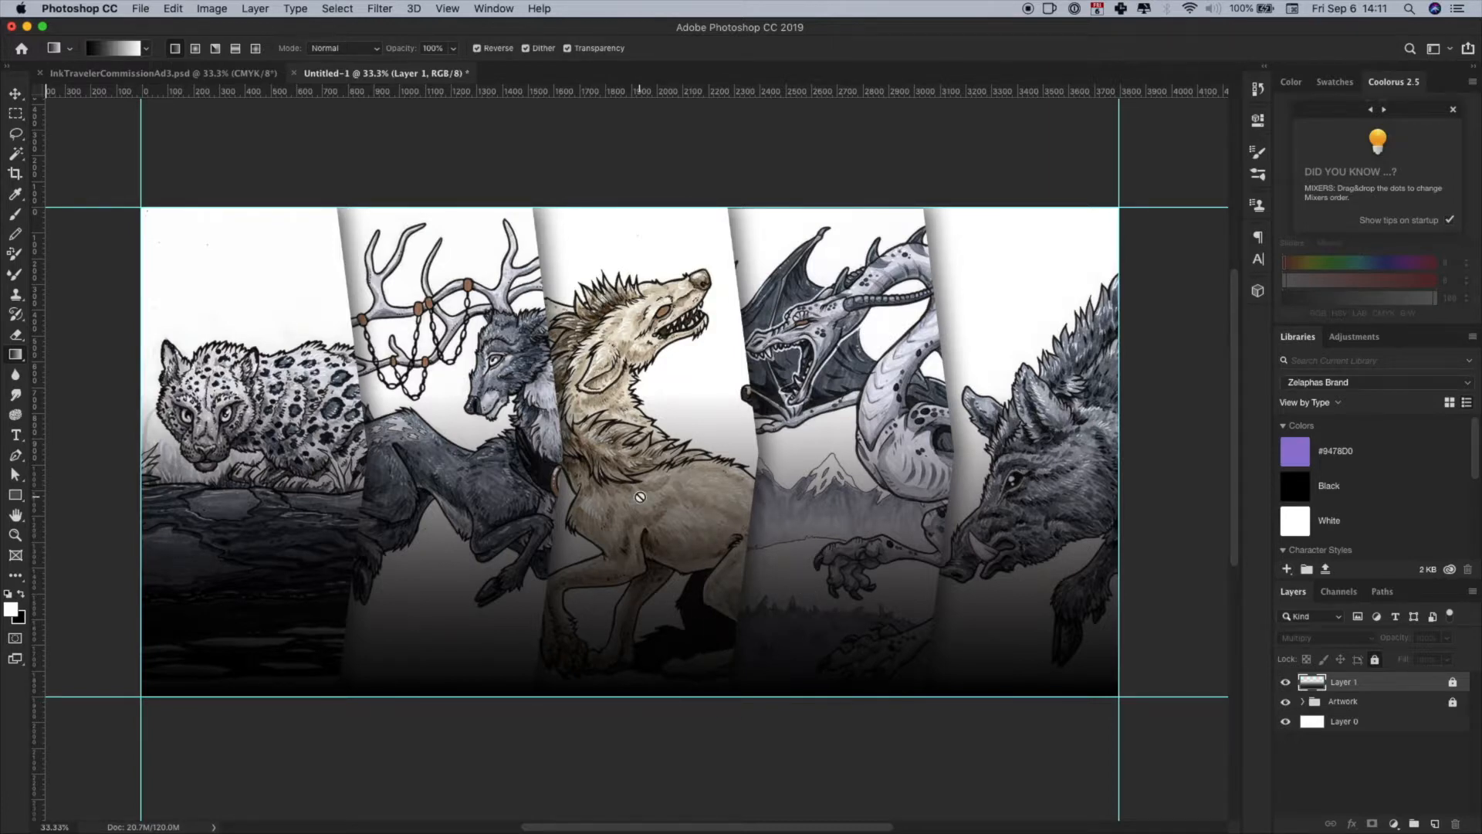
- With white as the foreground colour, create a paragraph text box across the bottom of the leopard and deer panels
left_click(21, 595)
left_click(21, 594)
left_click(17, 436)
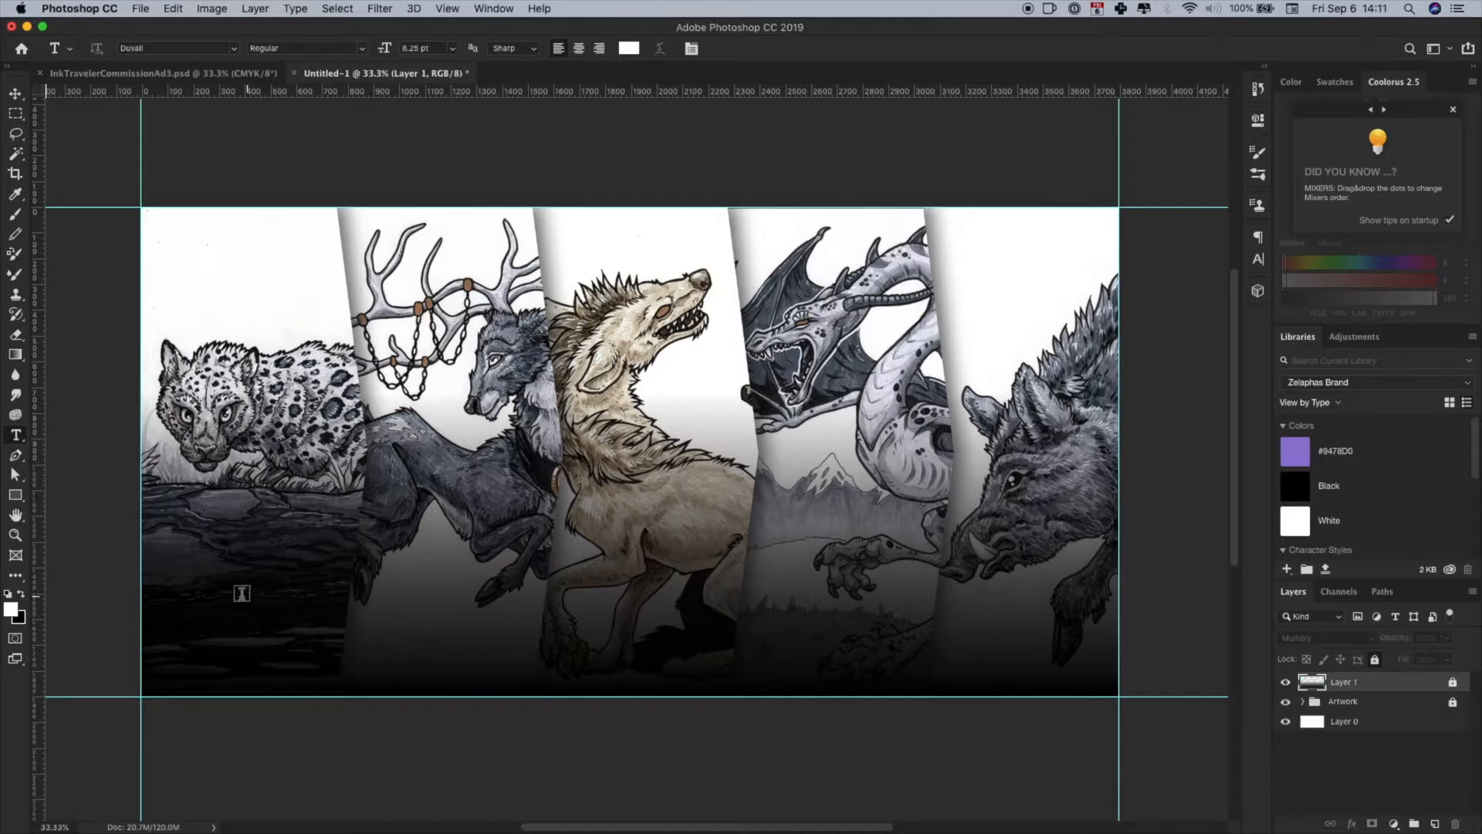
left_click(164, 575)
left_click_drag(164, 575, 510, 674)
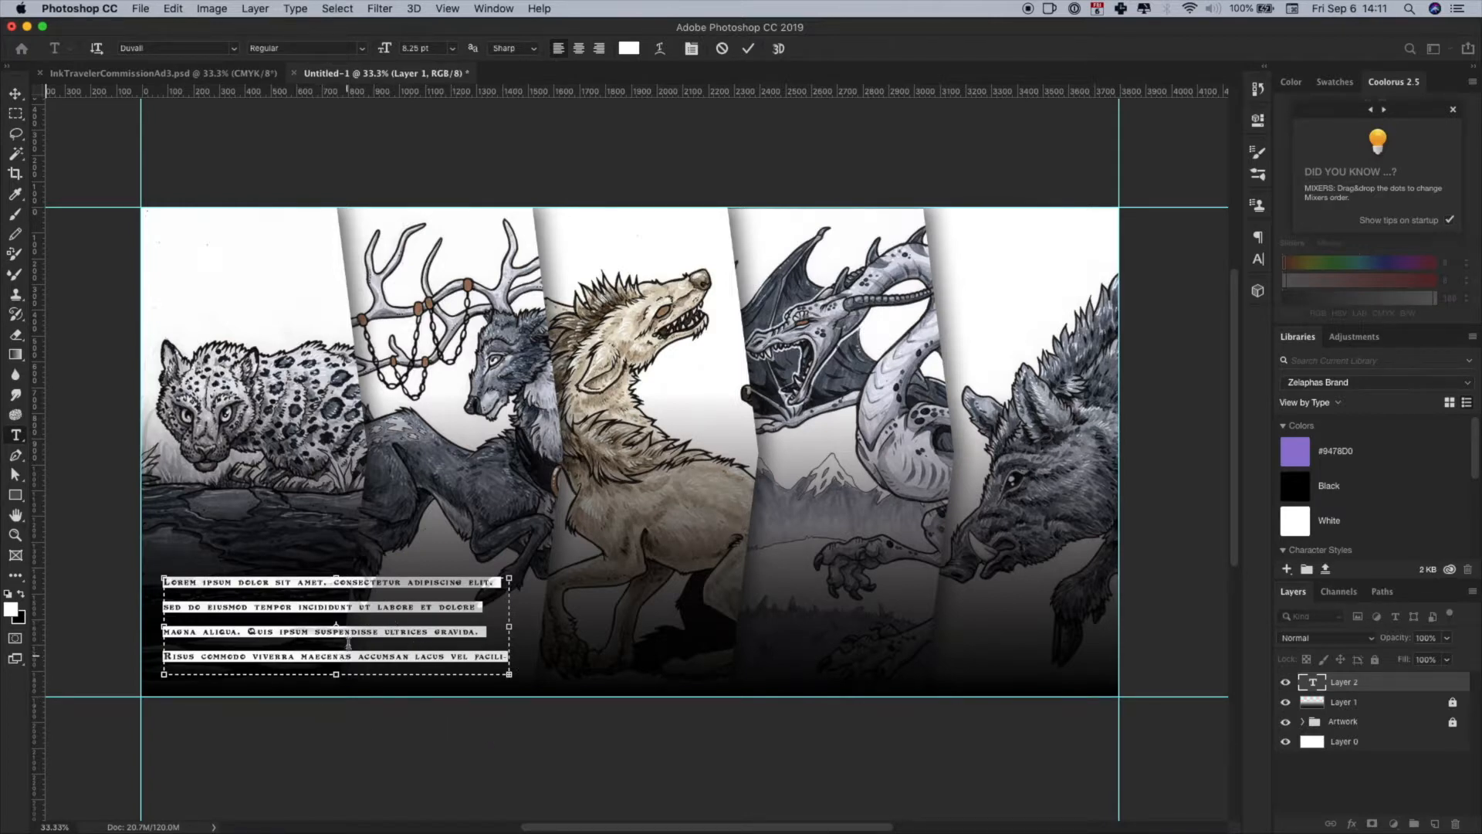
- Set the placeholder text to the Dosis font in ExtraBold with Auto leading
left_click(1259, 261)
left_click(1162, 258)
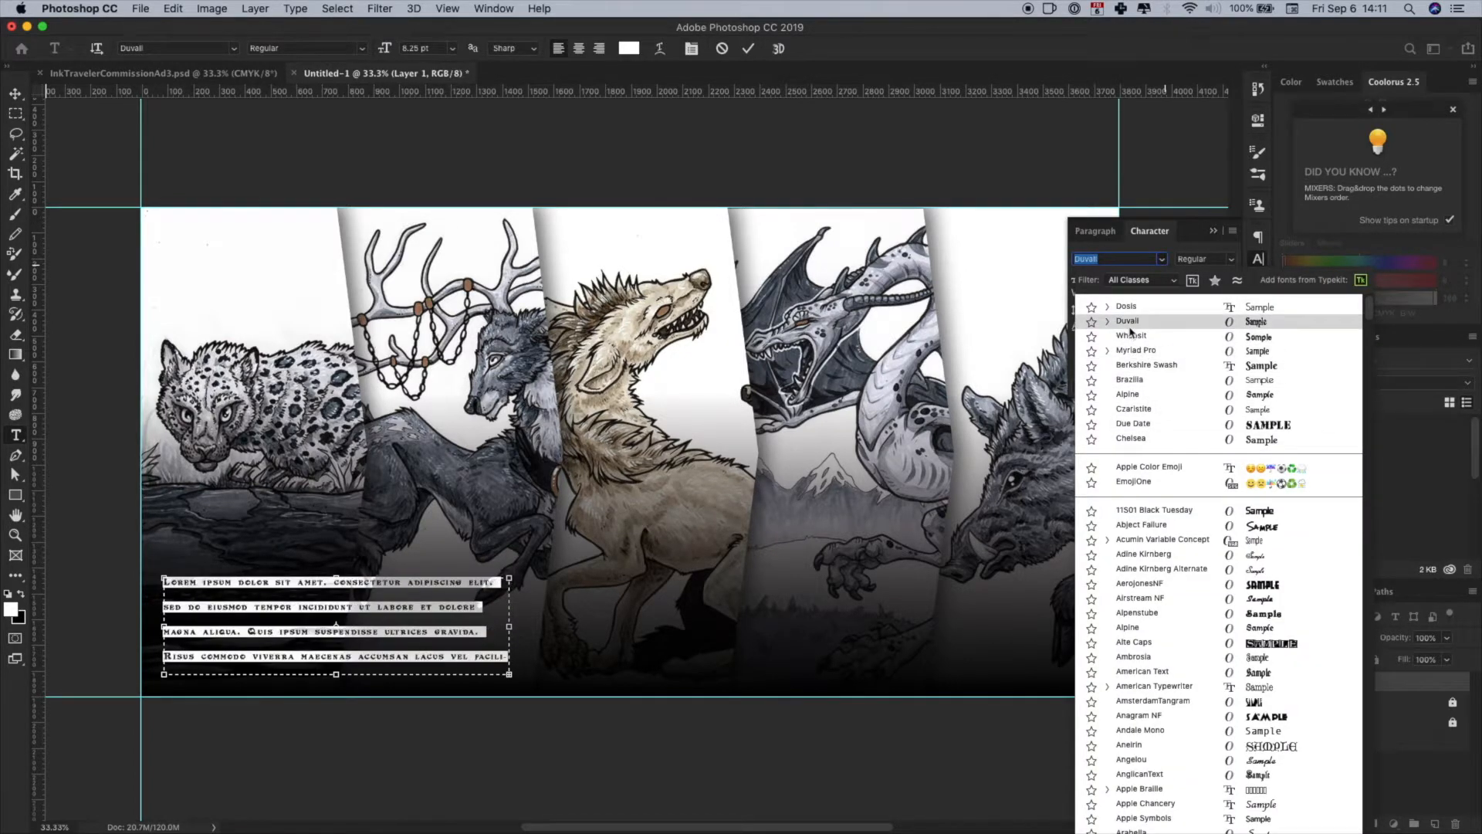
left_click(1125, 309)
left_click(1231, 259)
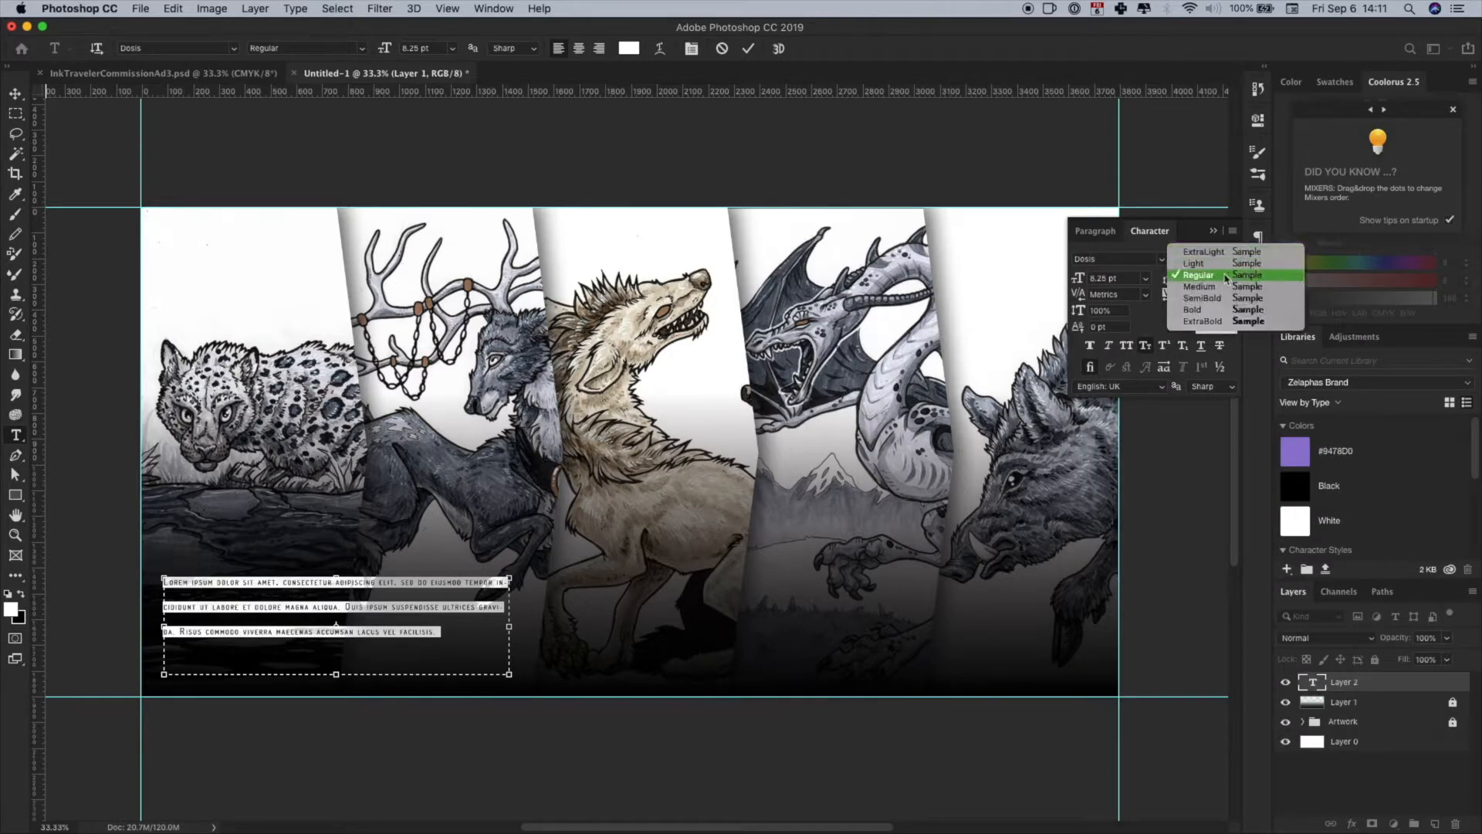
left_click(1201, 321)
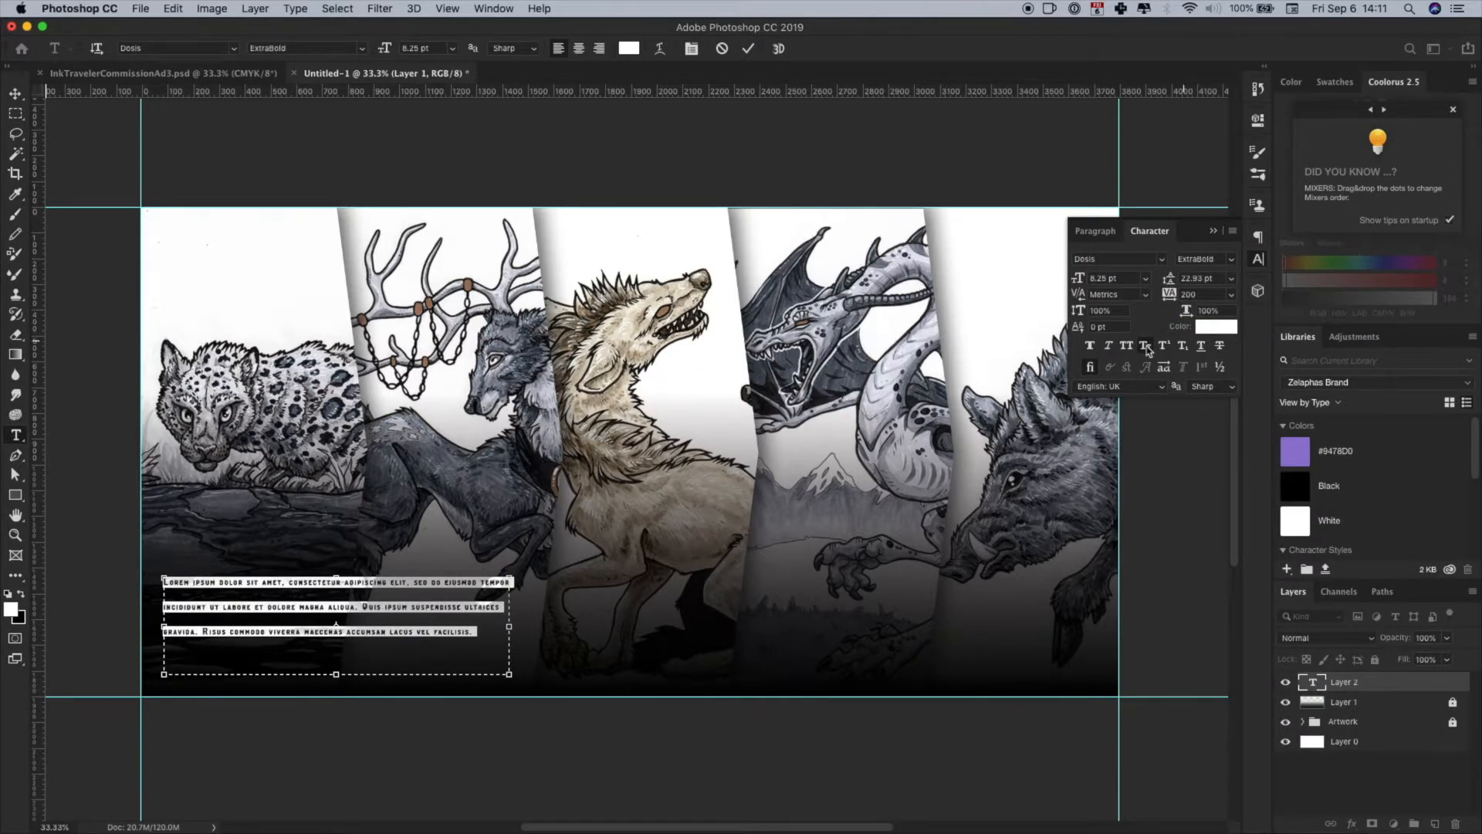
left_click(1231, 278)
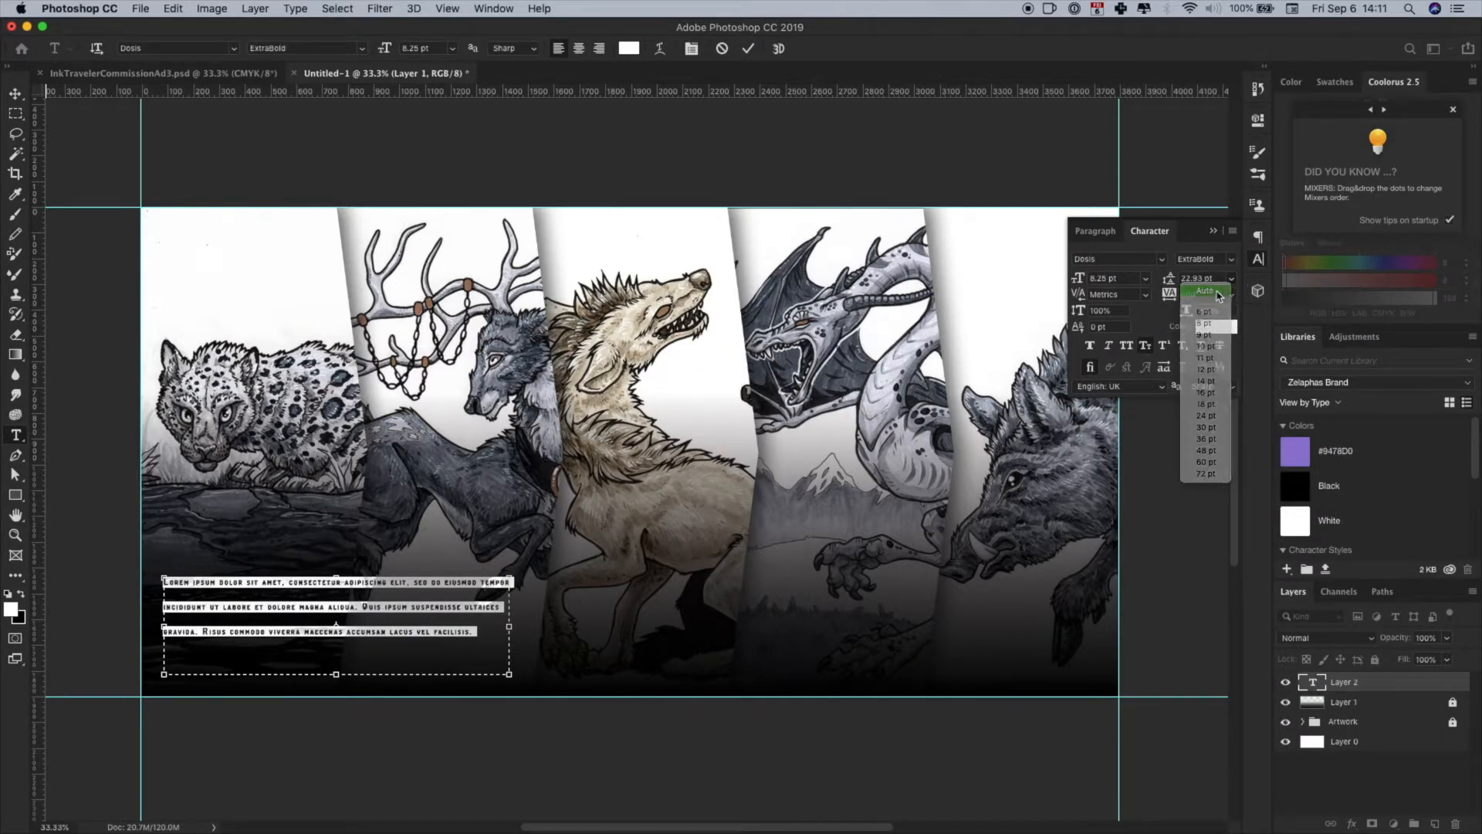
left_click(1218, 294)
- Set the text size to 48 pt and replace the placeholder with "Zelaphas Inks"
left_click(1146, 278)
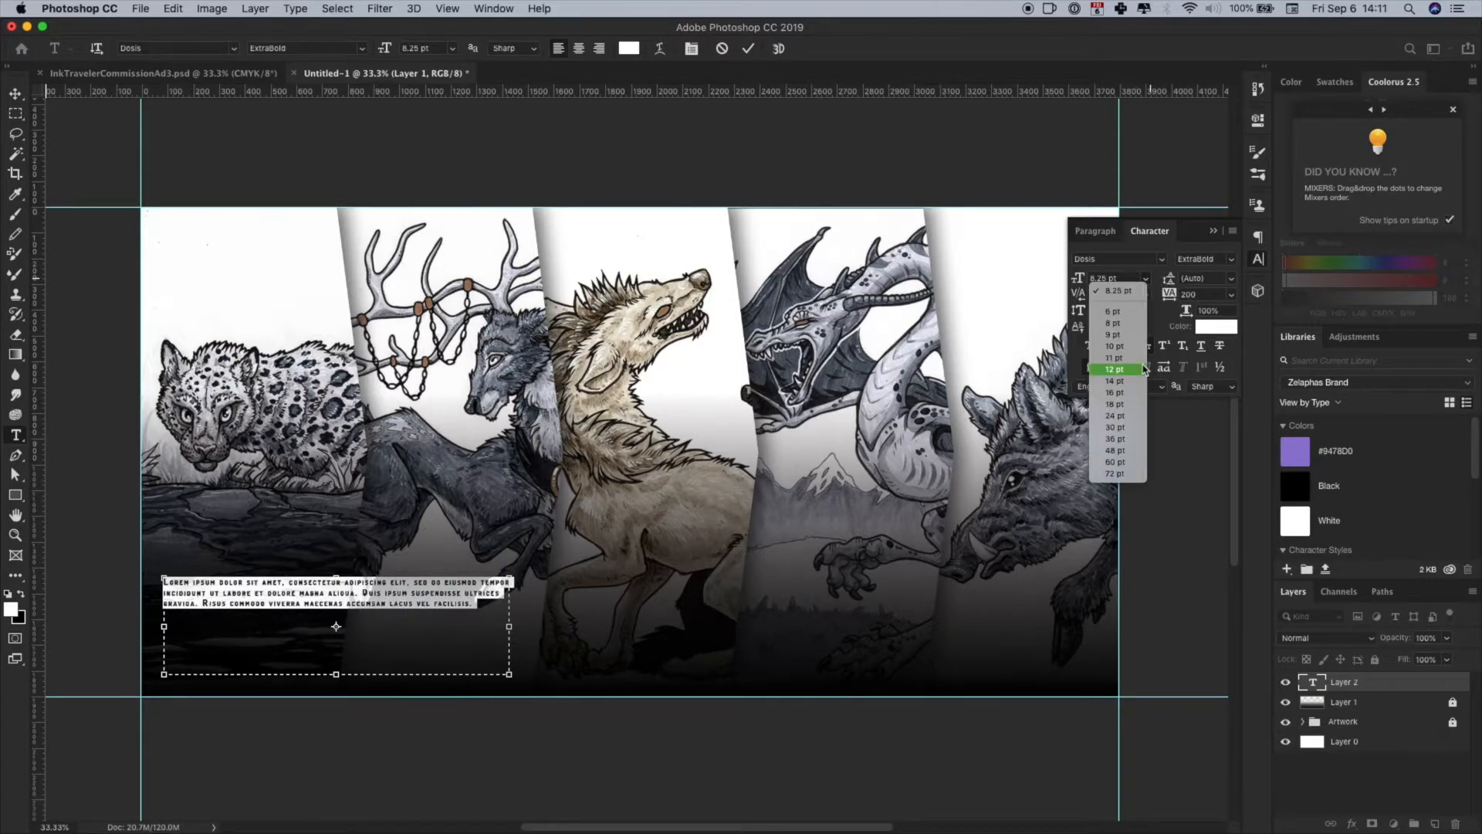
left_click(1115, 450)
type("Zelaphas In")
key("BackSpace")
key("BackSpace")
- Set the tracking of the whole "Zelaphas Inks" text to 50 and commit the text
key("super+a")
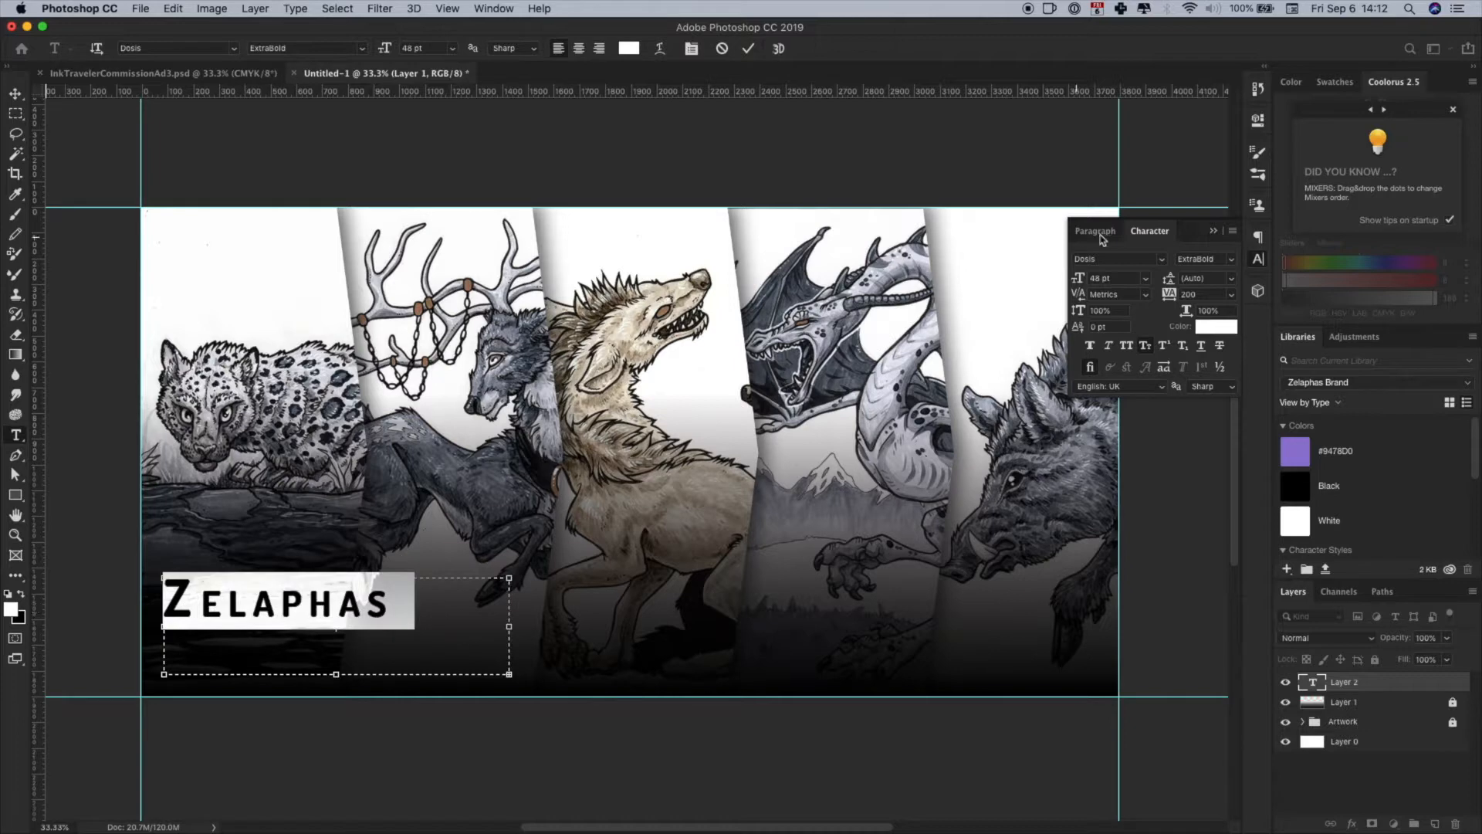
left_click(1234, 296)
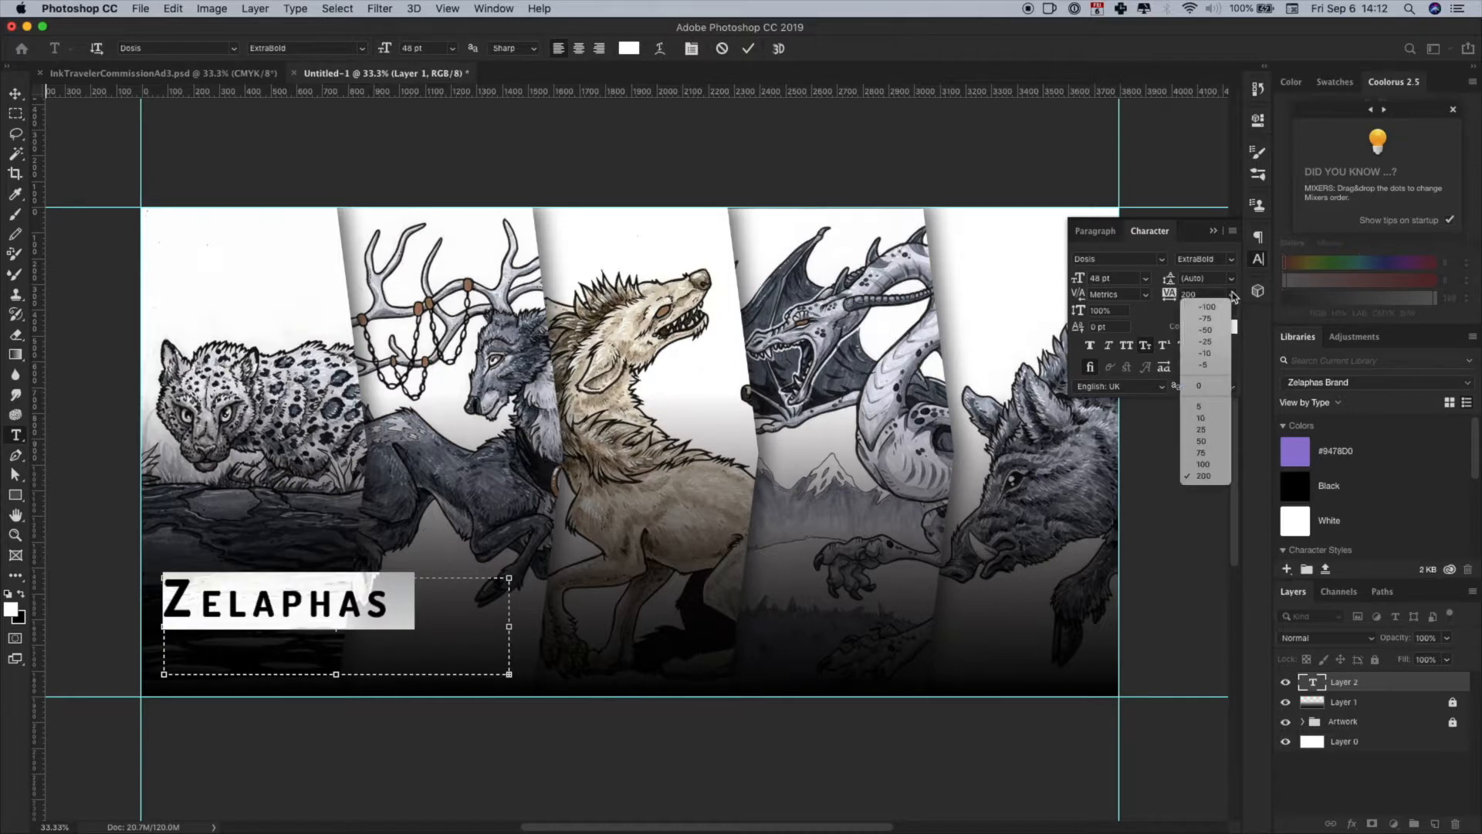
left_click(1211, 453)
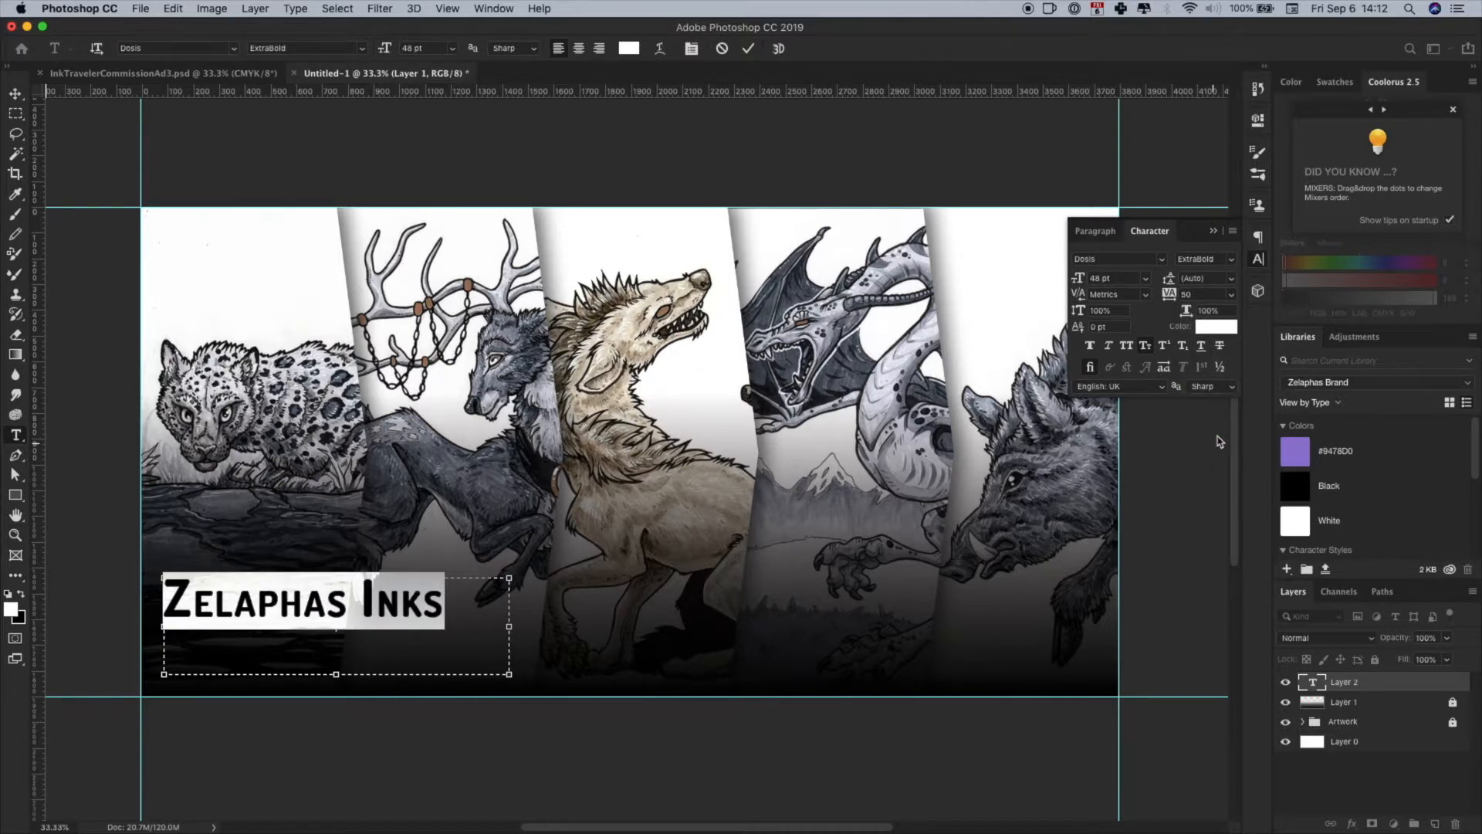
left_click(1265, 264)
left_click(654, 584)
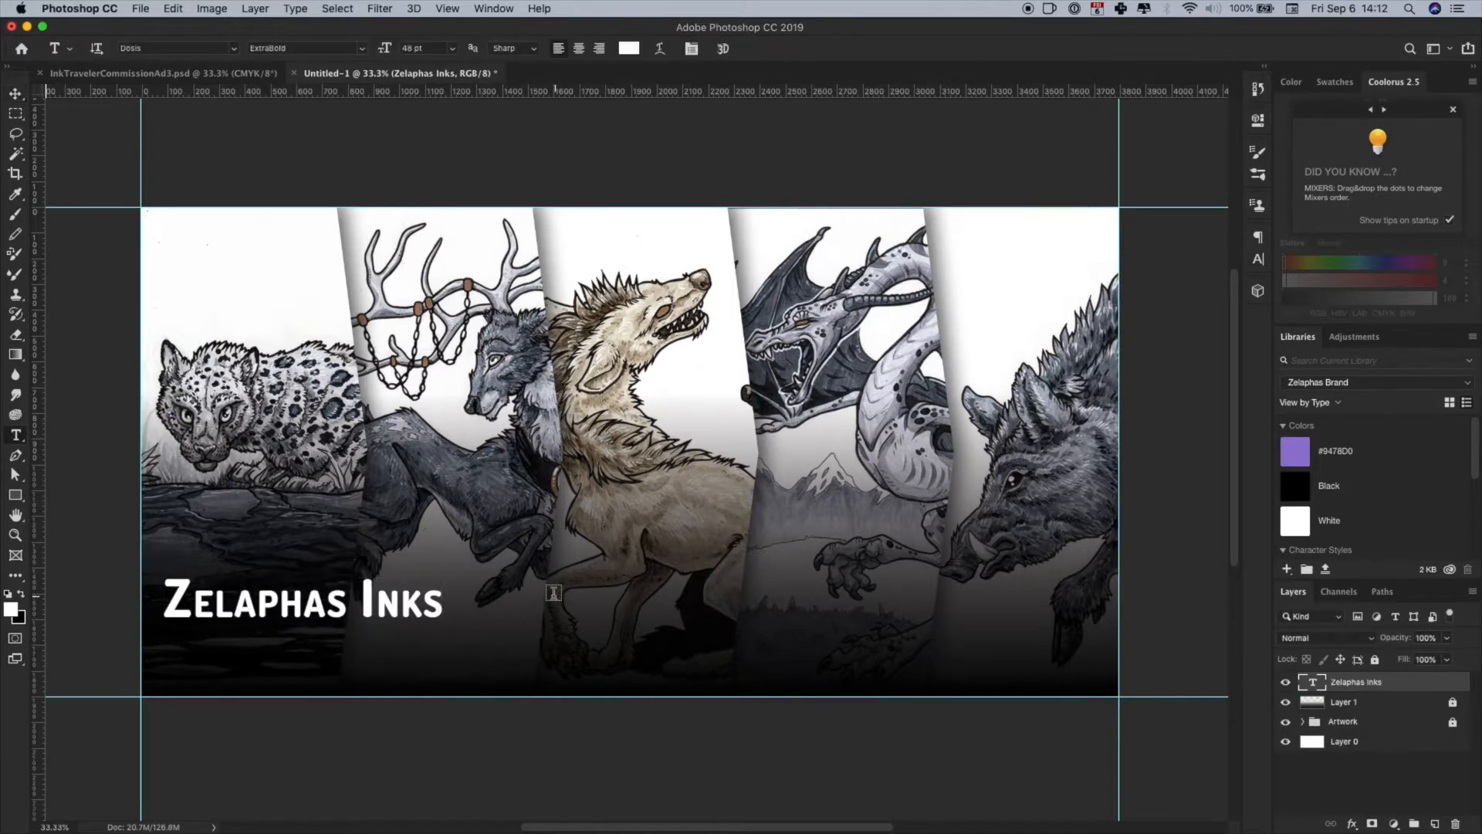
- Create a second paragraph text box beside the title, below the centre panels, and enter "Now on Patreon!" in it
left_click_drag(546, 579, 807, 677)
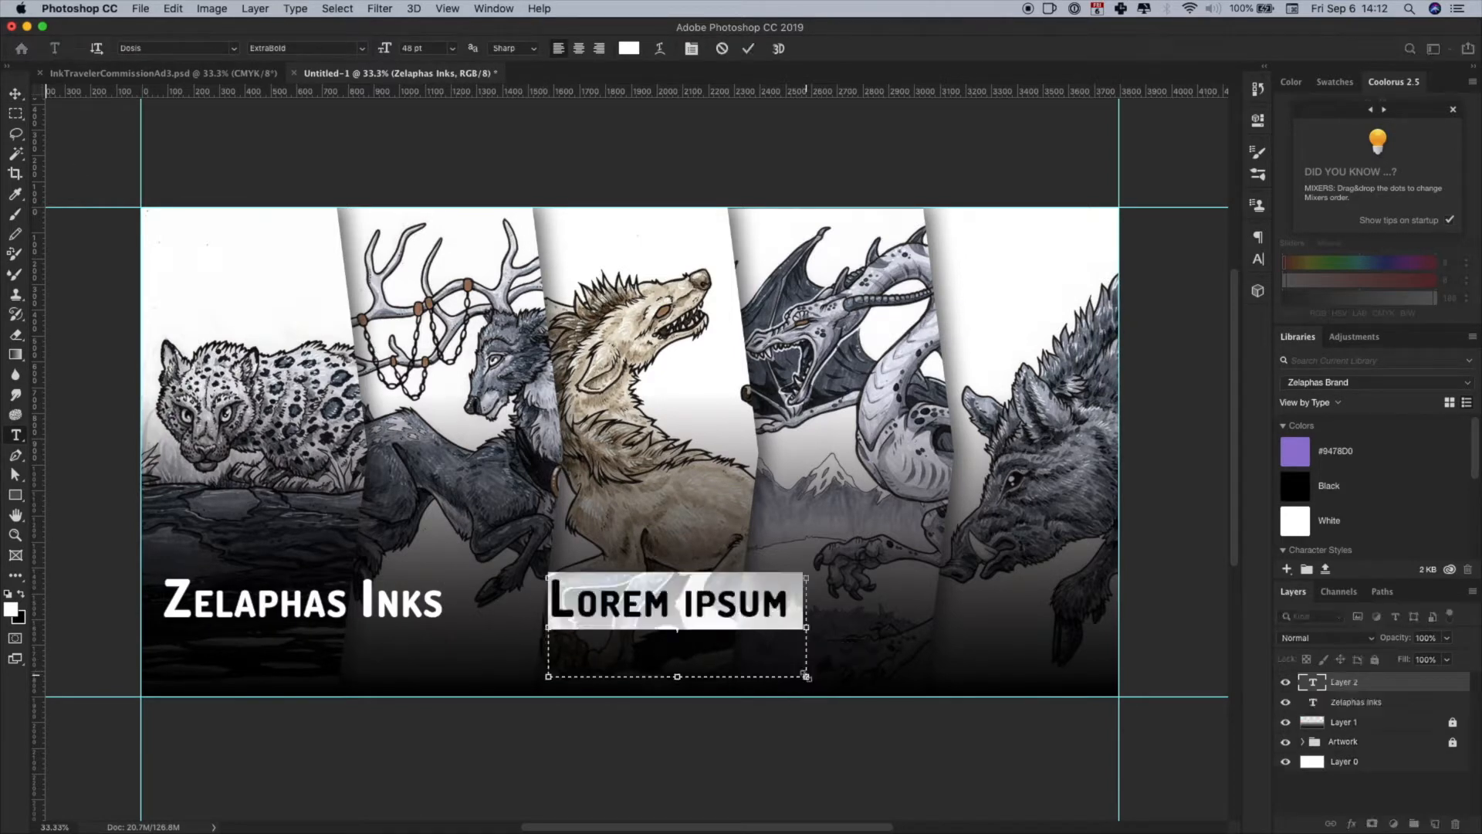
type("Now on Pa")
key("BackSpace")
key("BackSpace")
type("Pat-")
- Set the size of all the "Now on Patreon!" text to 30 pt
key("super+a")
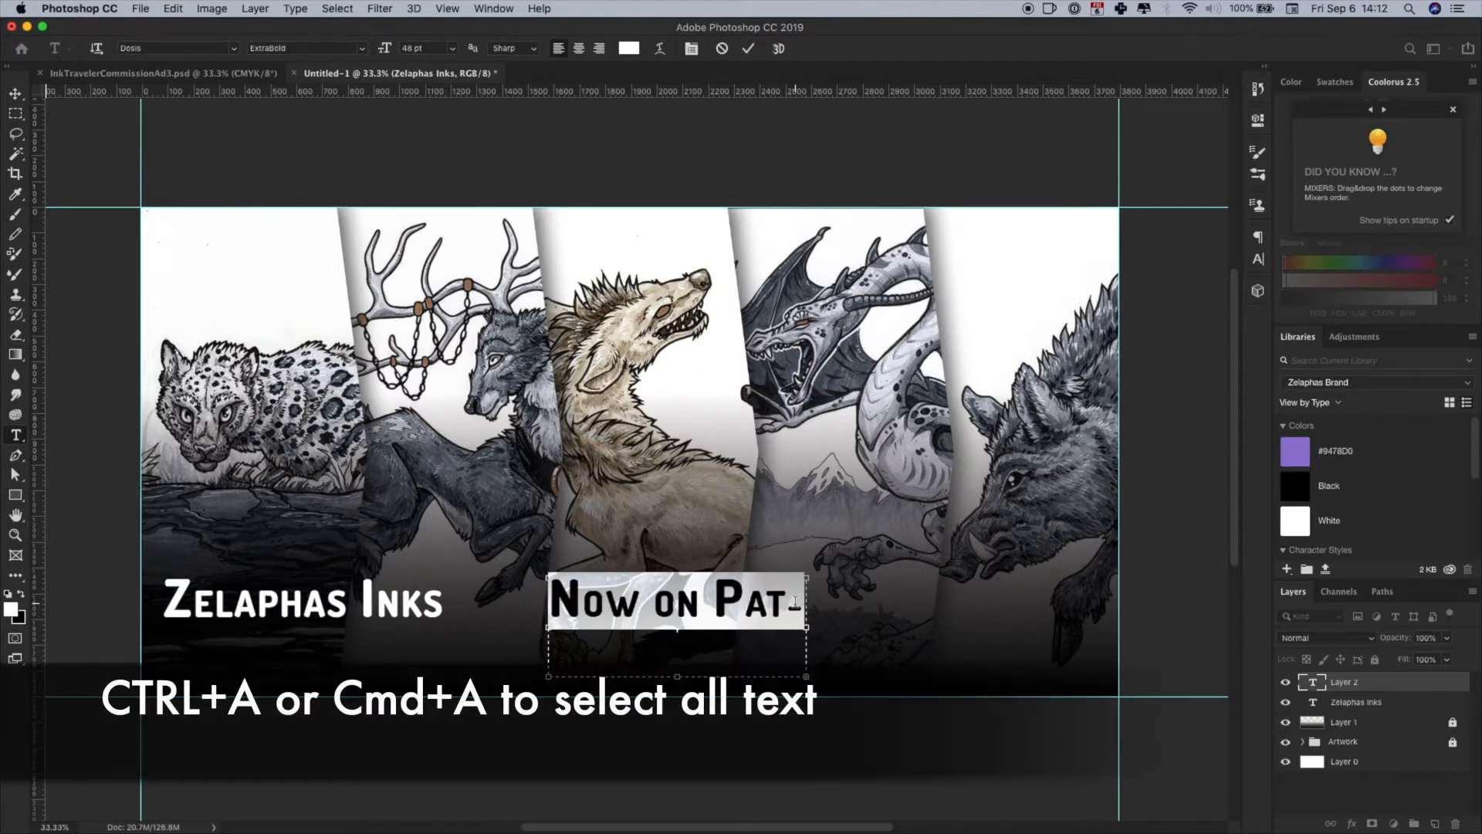
left_click(1259, 260)
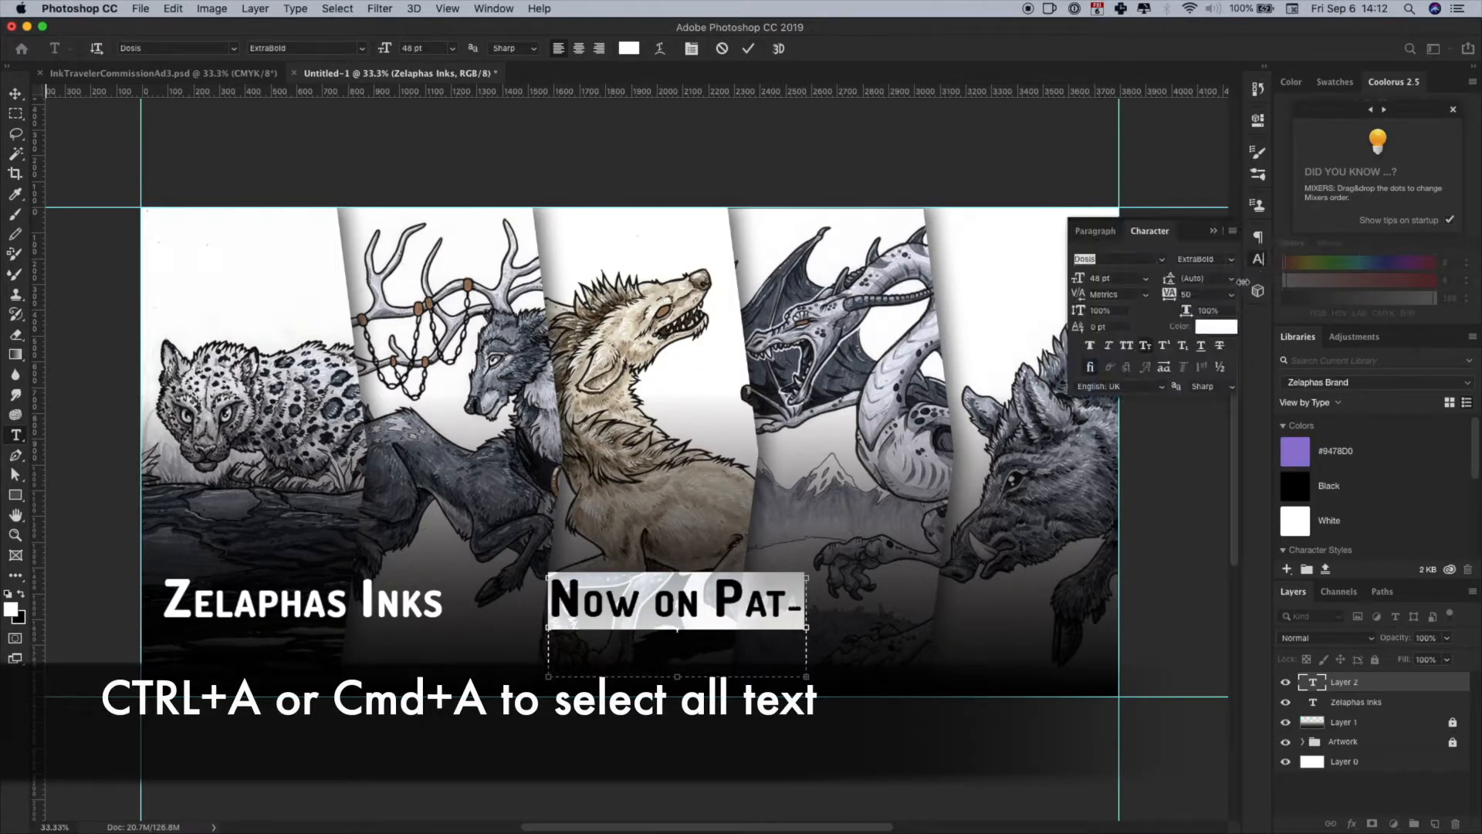
left_click(1145, 279)
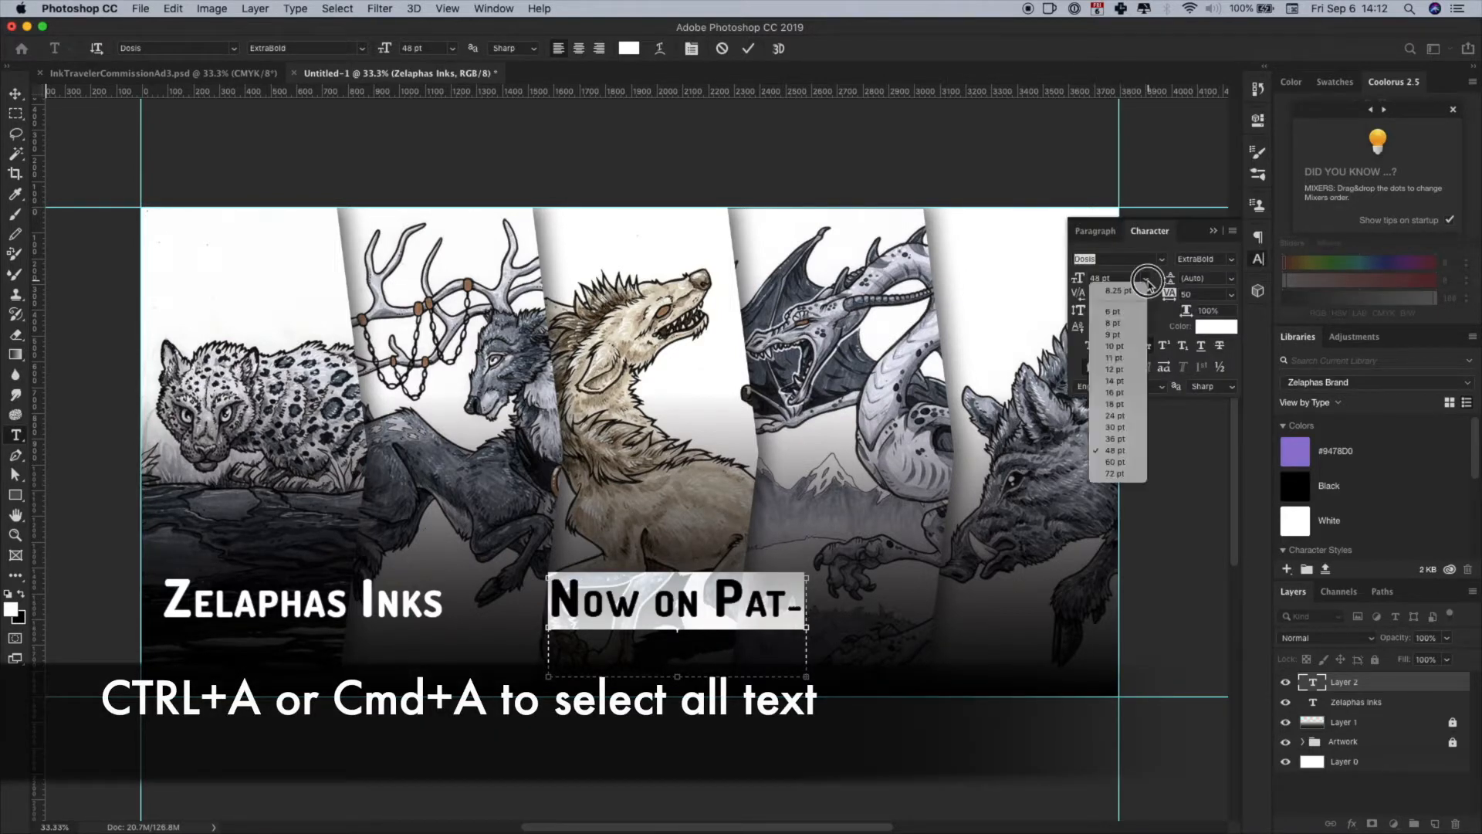
left_click(1114, 427)
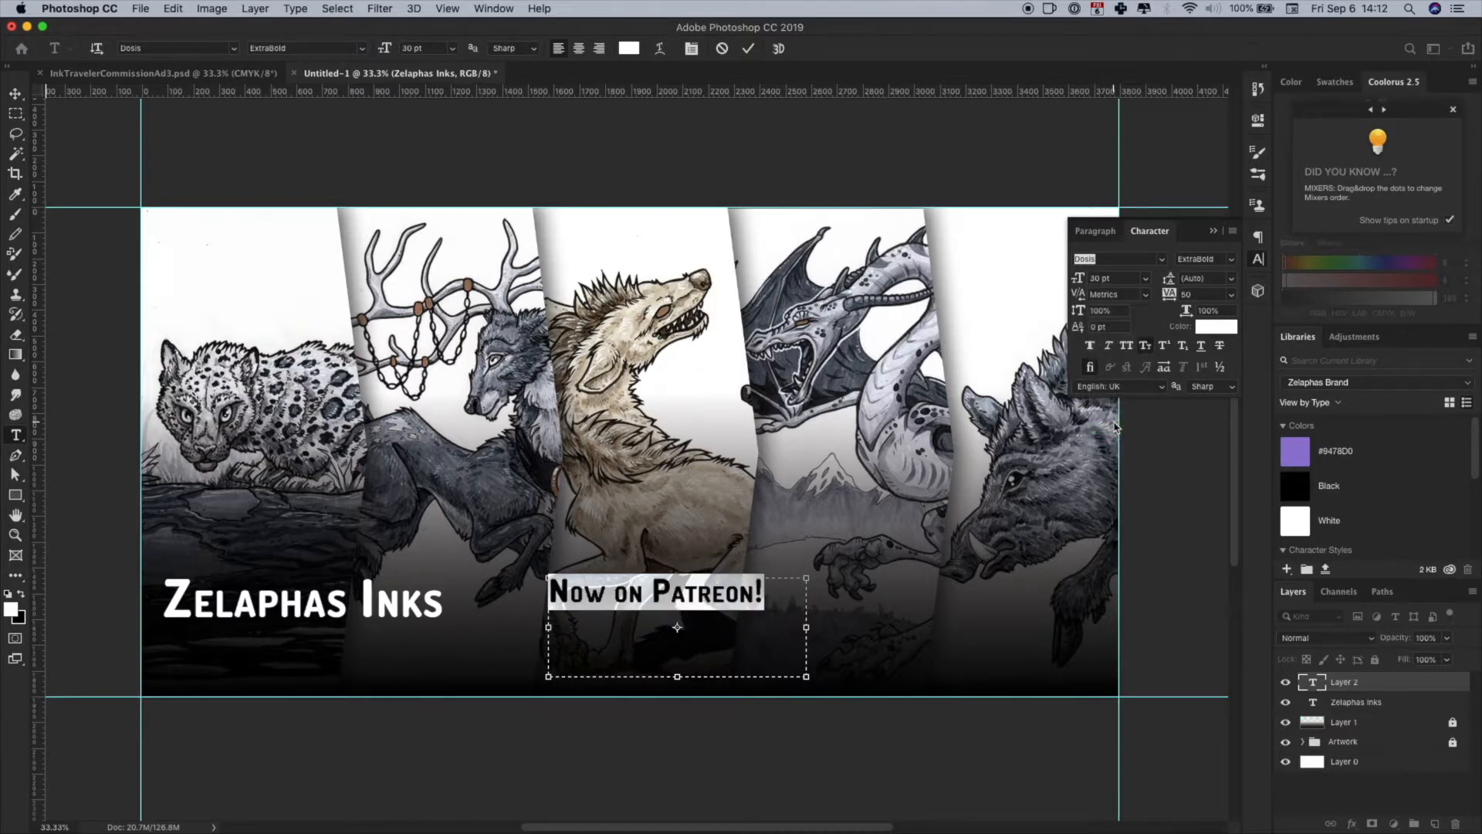
- Centre the "Now on Patreon!" text within its text box
left_click(1100, 231)
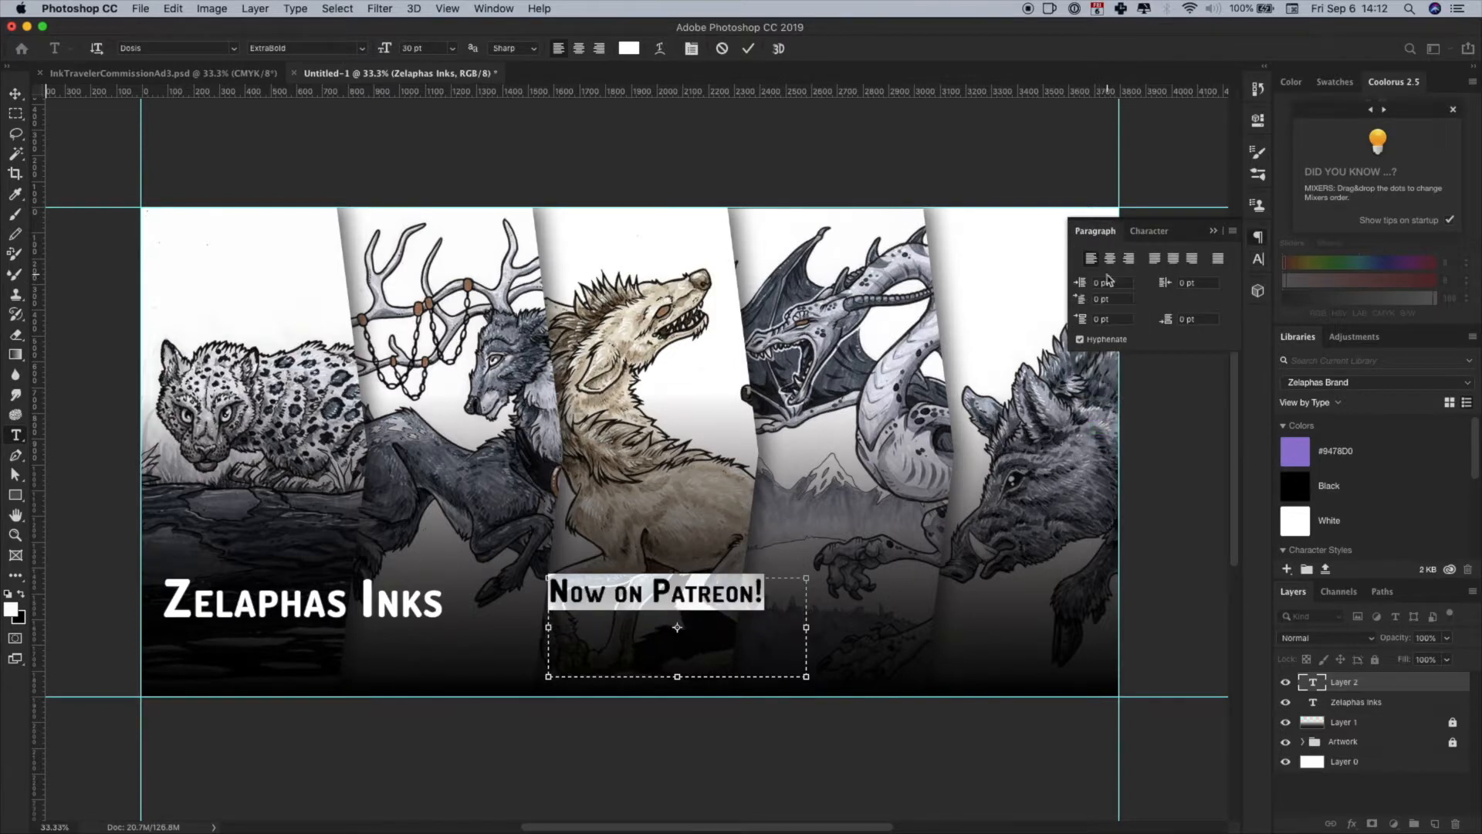
left_click(1111, 260)
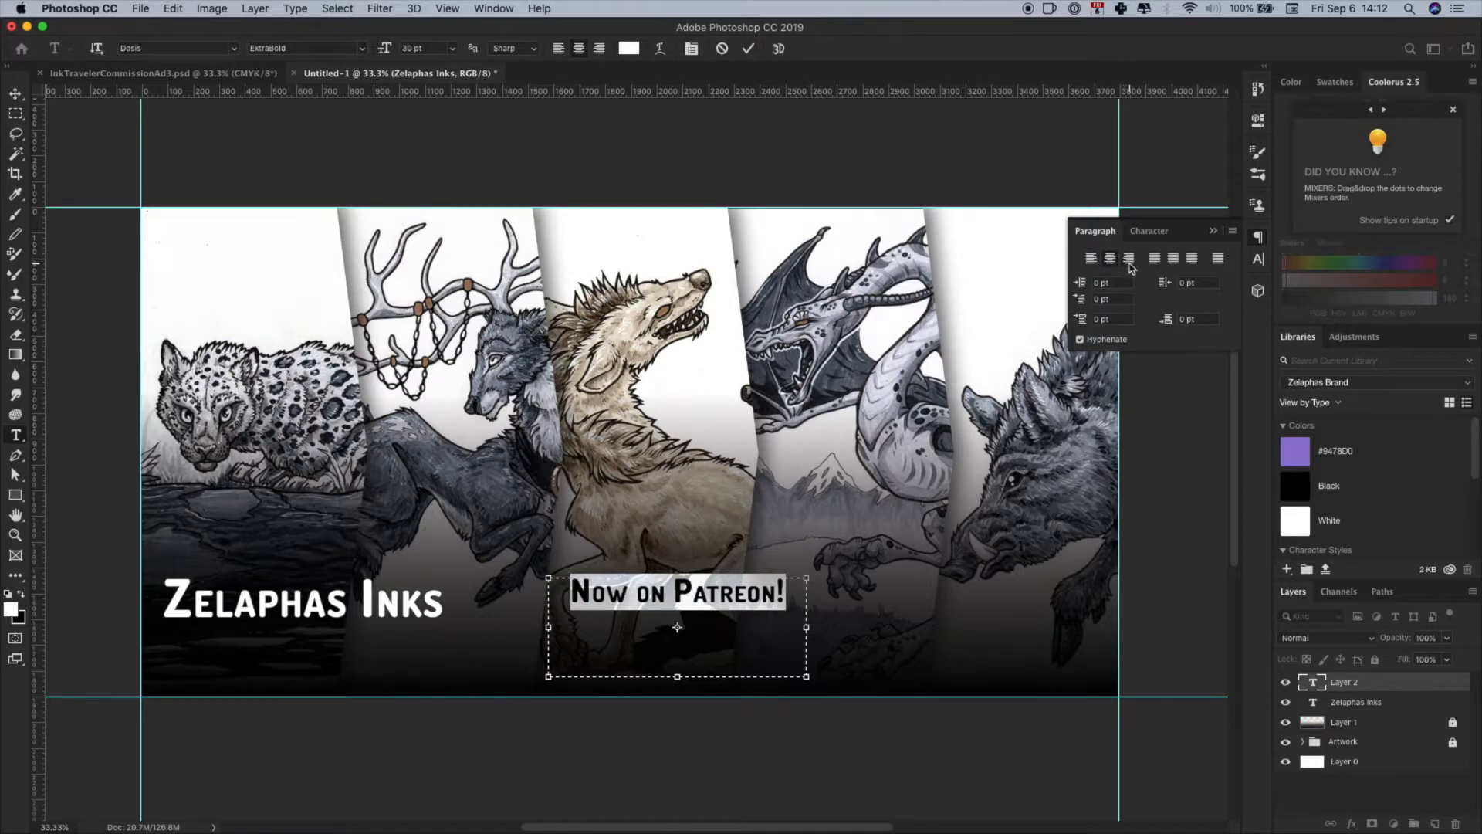
left_click(1130, 261)
left_click(1173, 261)
- Change the font style of the "Now on Patreon!" text to ExtraLight
left_click(1151, 232)
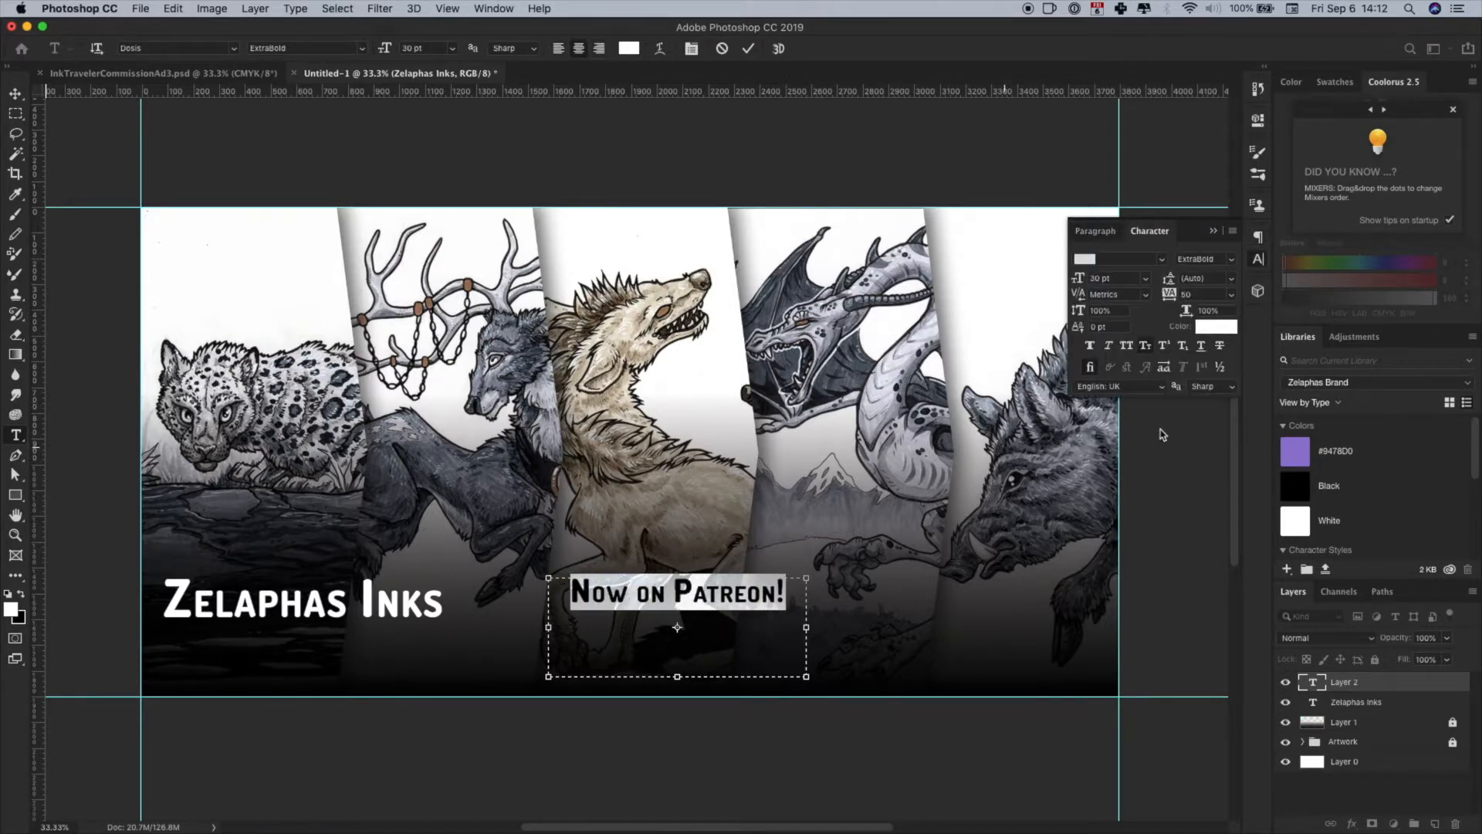
left_click(1231, 261)
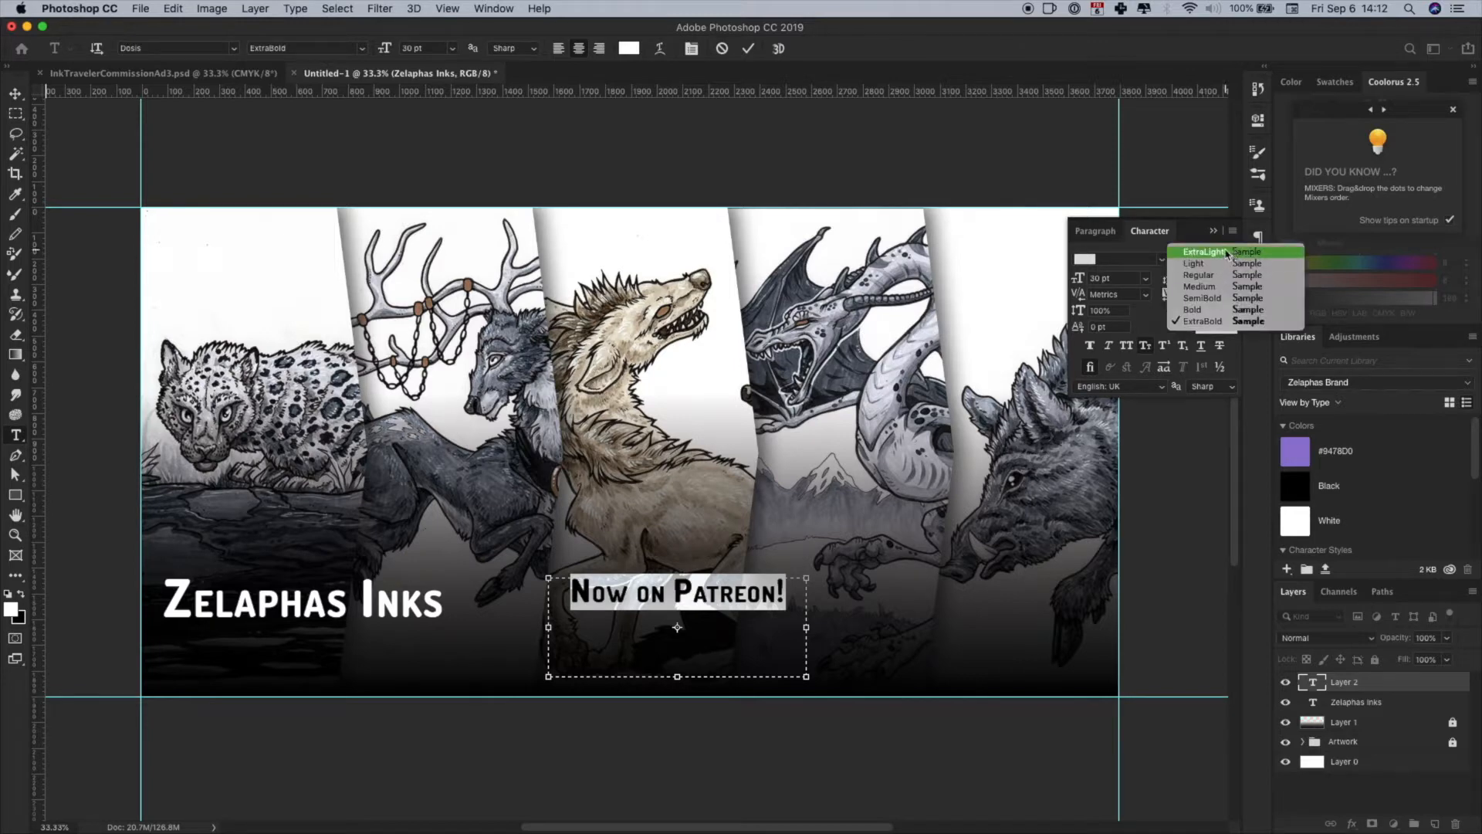
left_click(1228, 254)
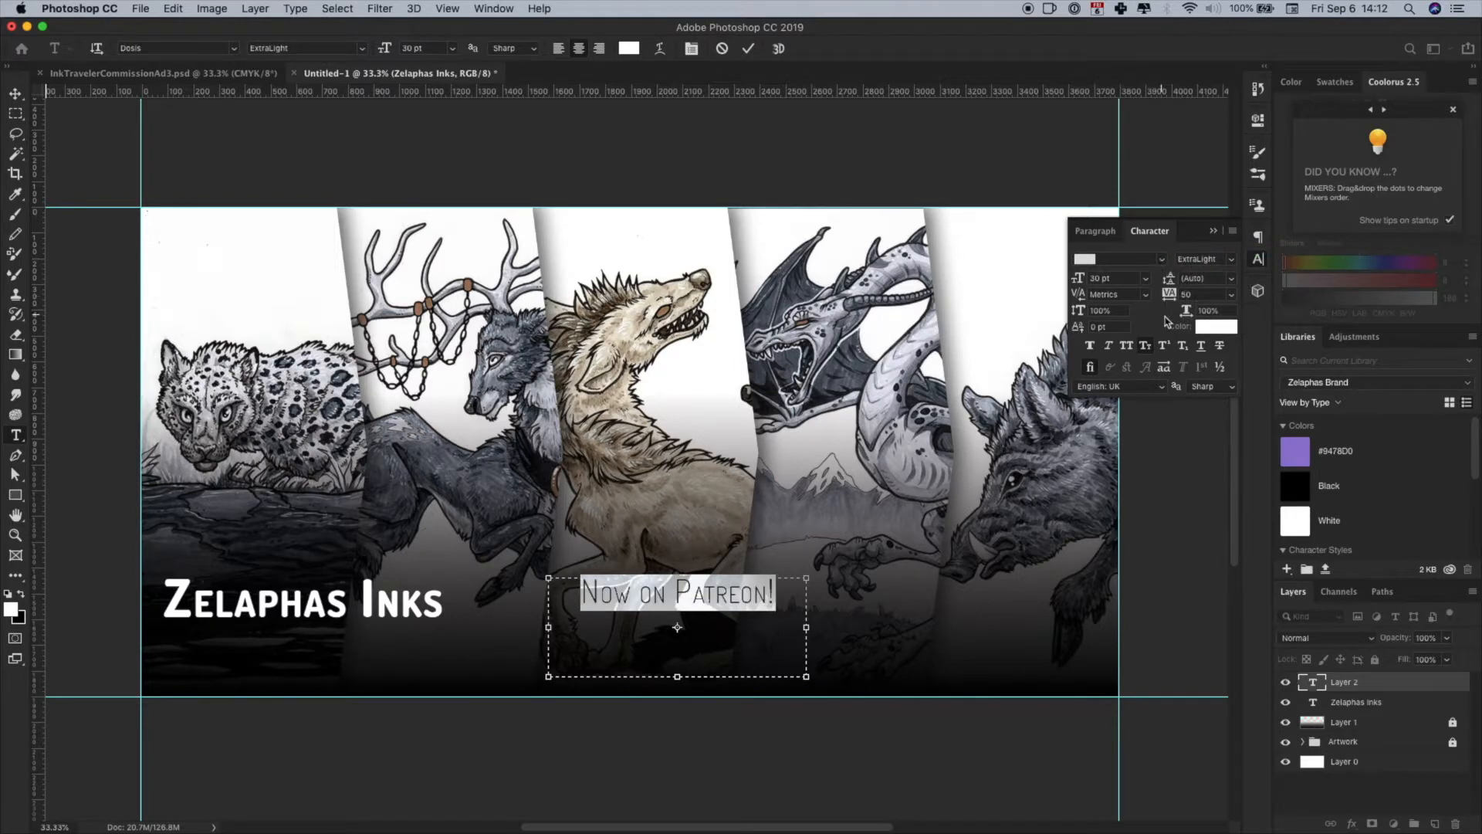
left_click(1261, 258)
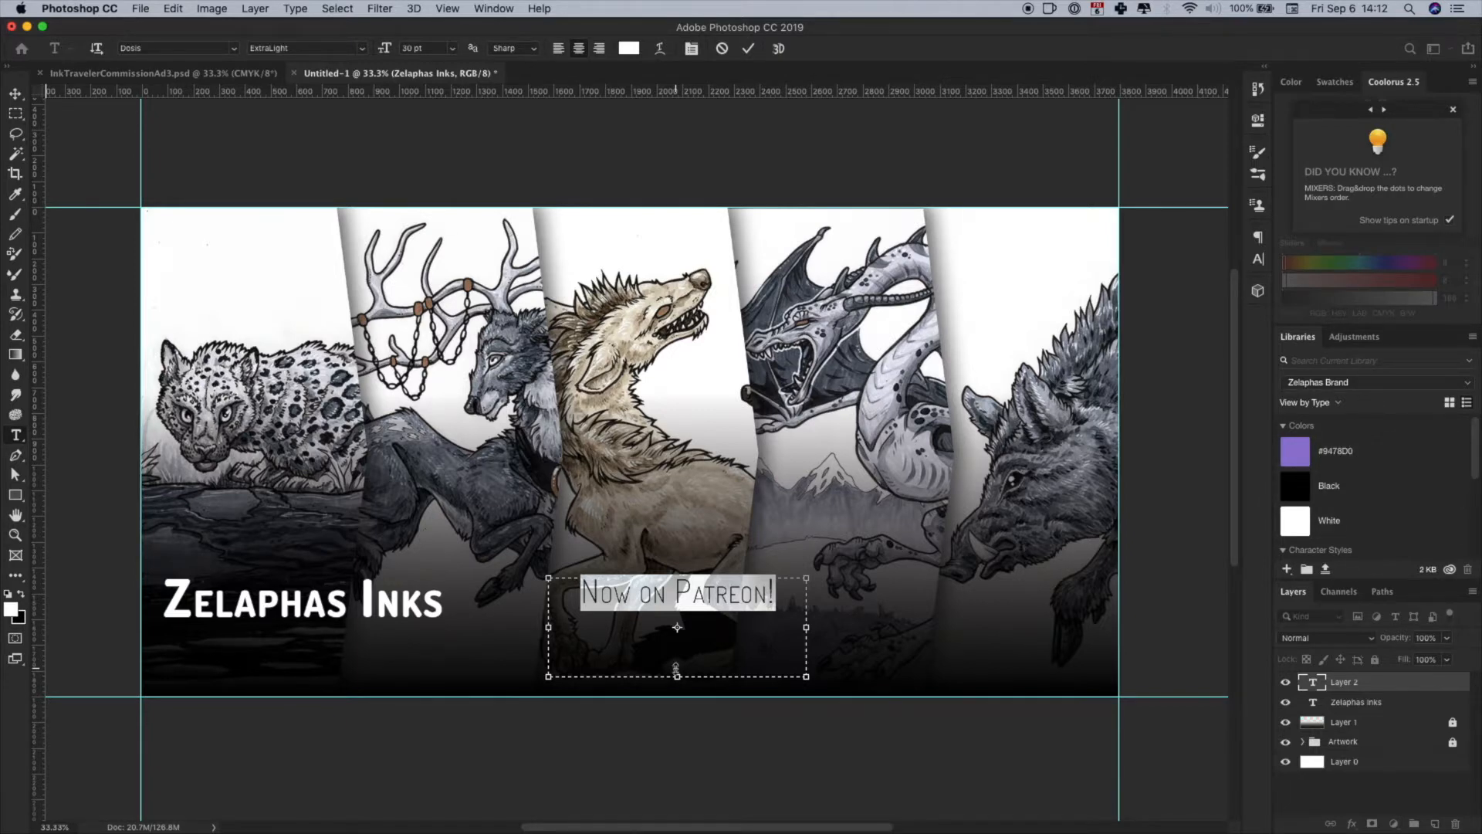
- Switch to the Patreon library, deselect all layers and make its #F96854 swatch the foreground colour
left_click(1424, 386)
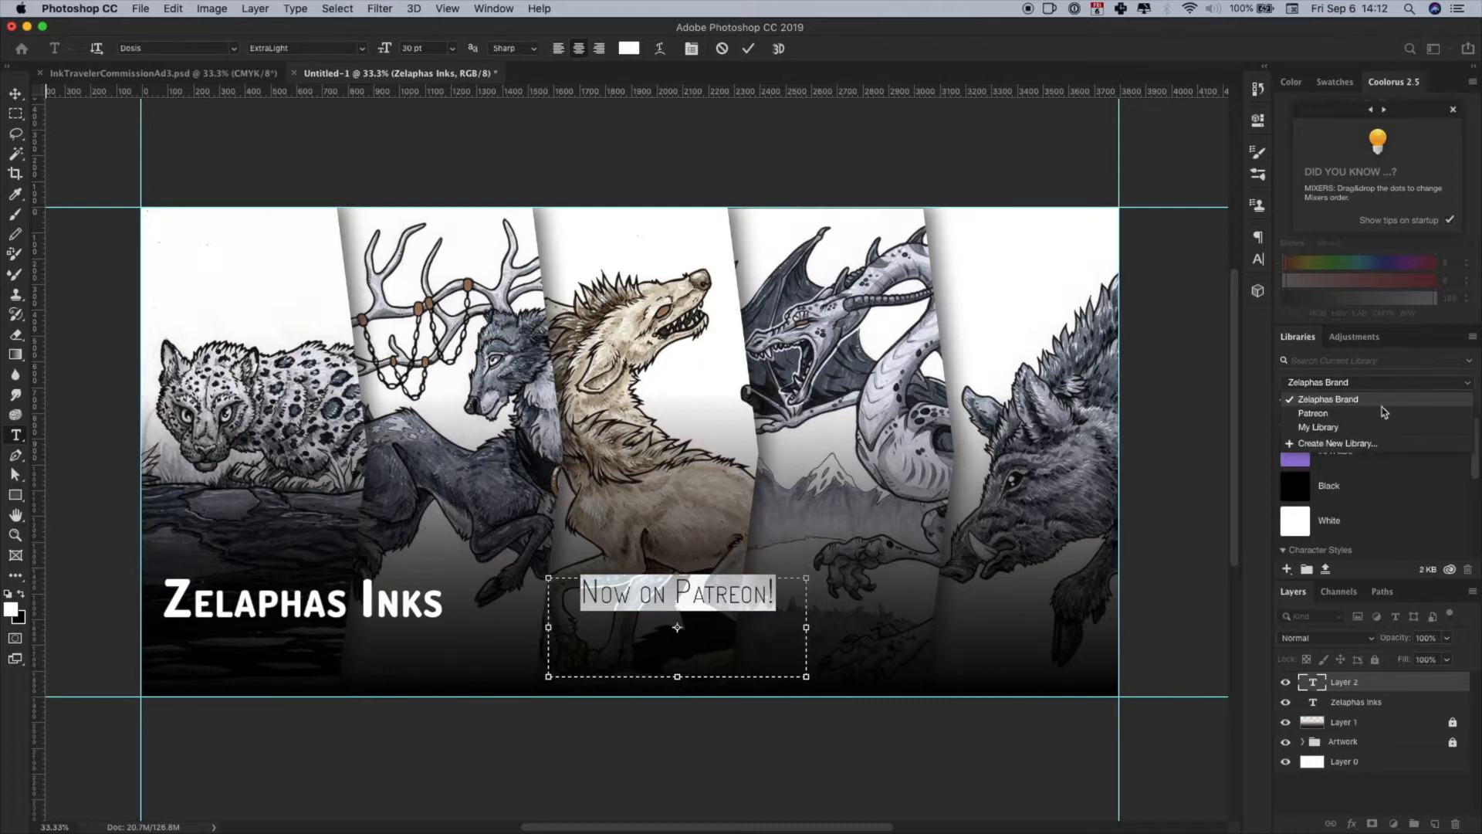
left_click(1313, 415)
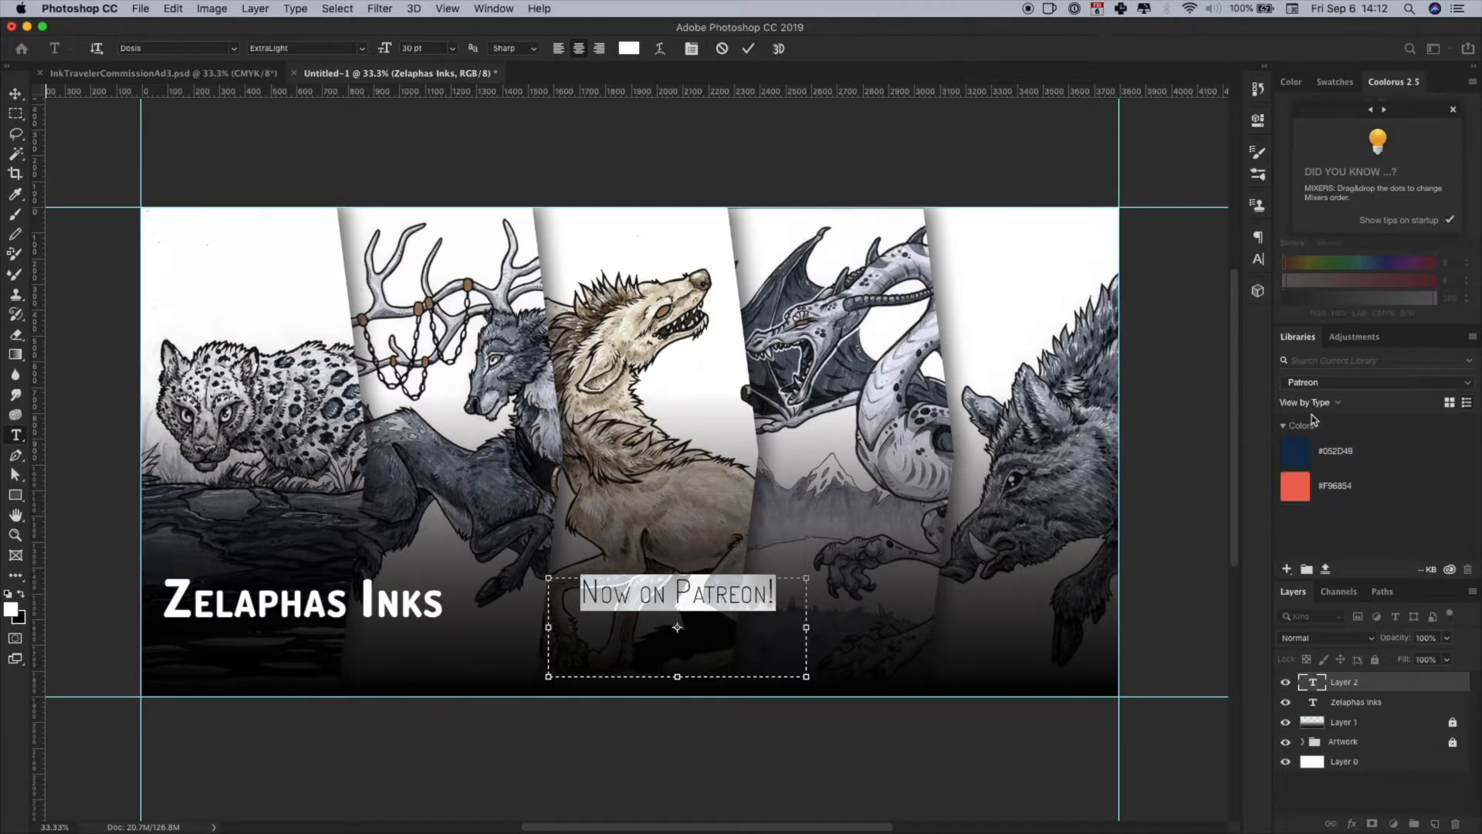
left_click(1320, 803)
left_click(1297, 498)
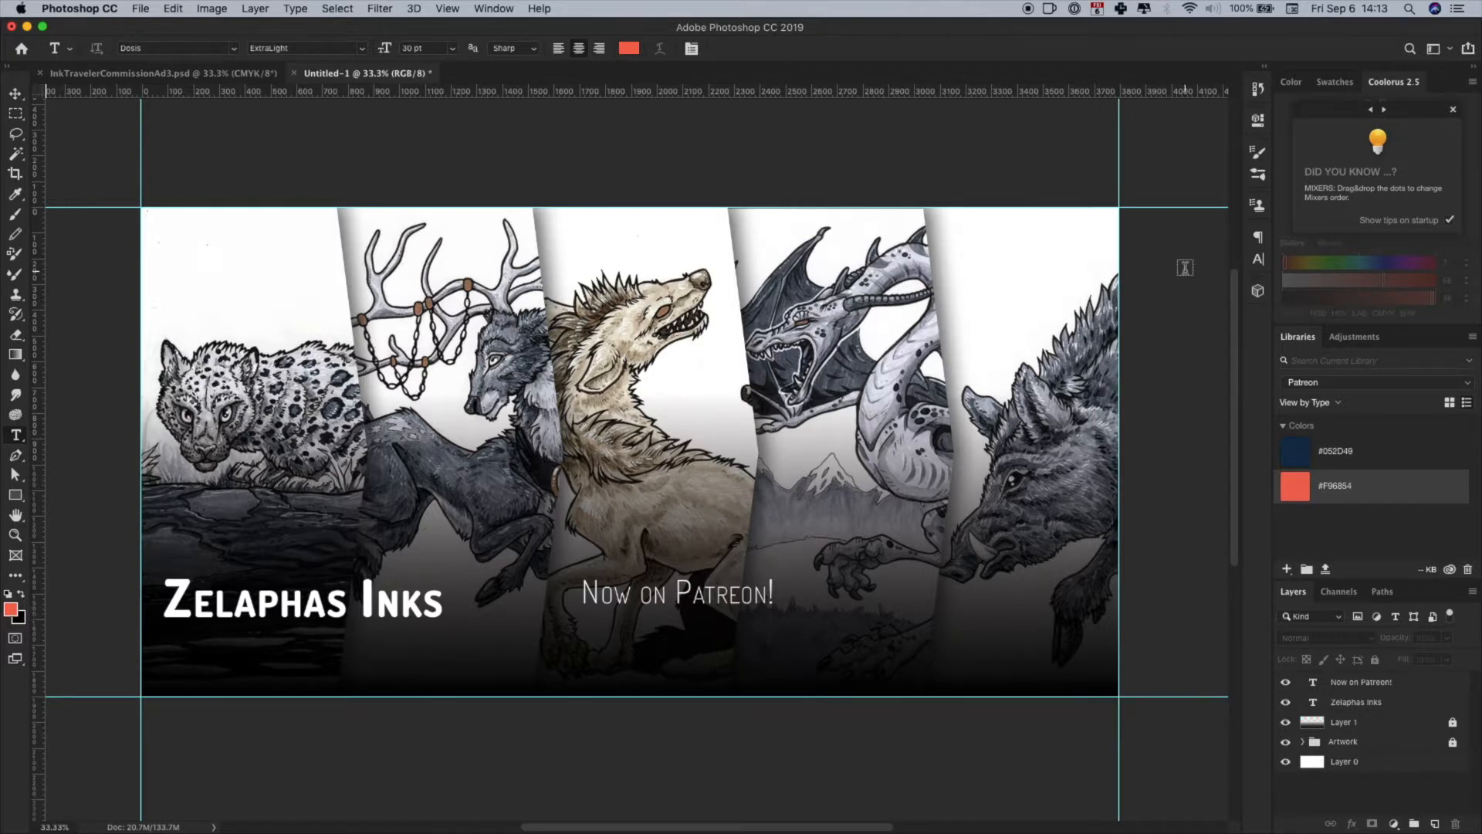
- Recolour all the "Now on Patreon!" text with the #F96854 foreground colour
left_click(676, 593)
key("super+a")
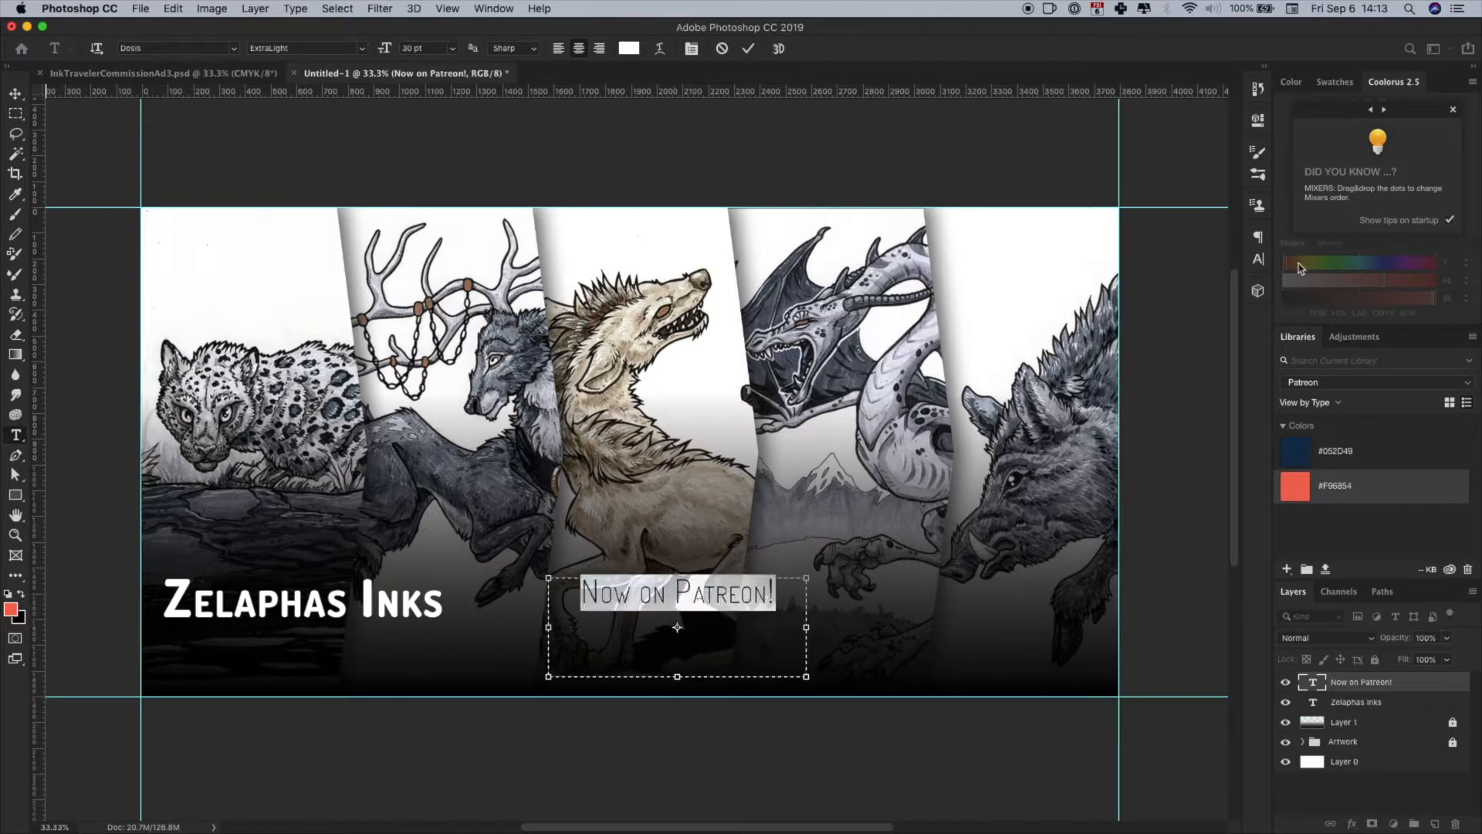
left_click(1259, 259)
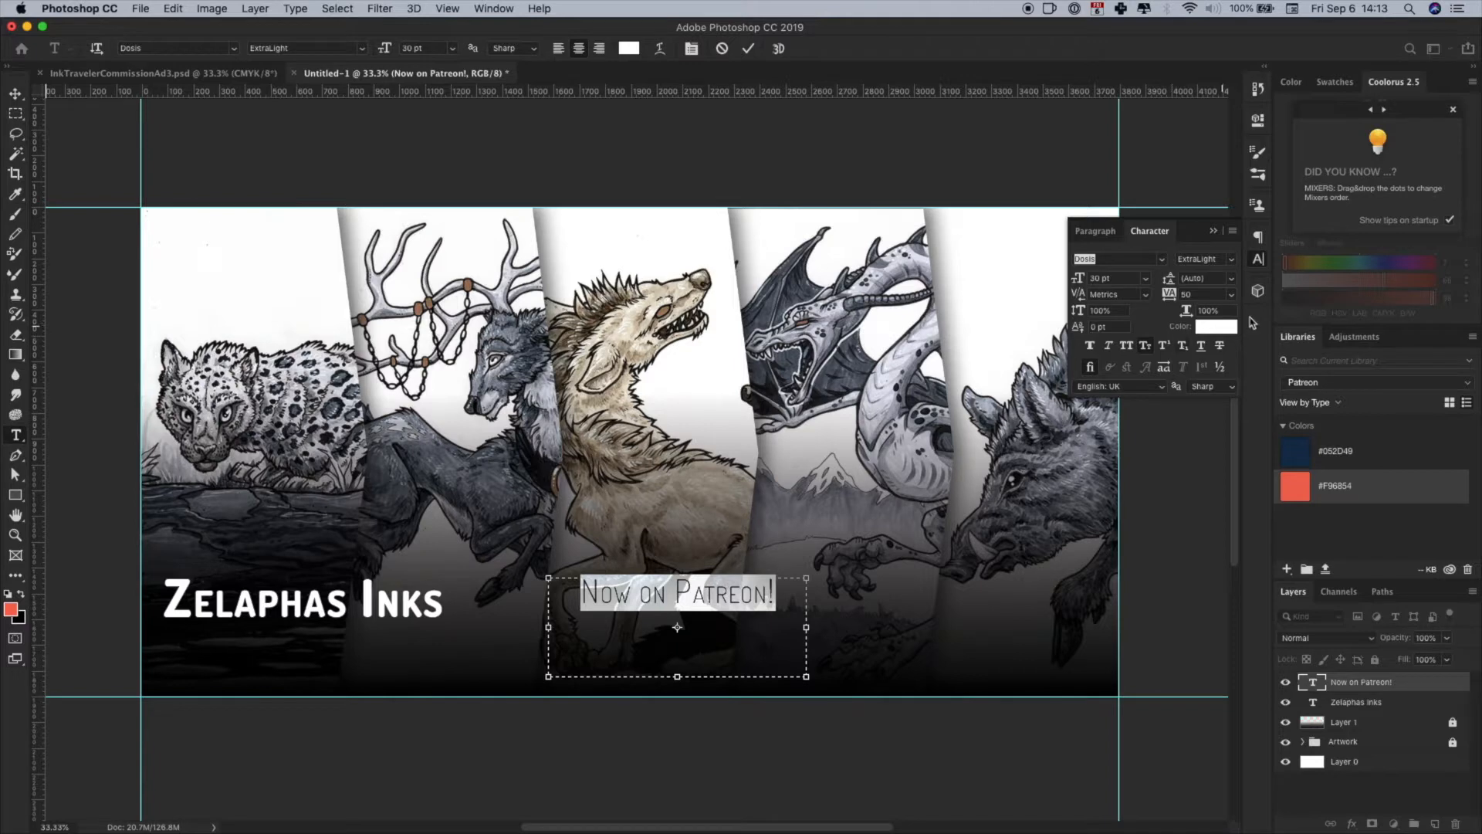
left_click(1216, 326)
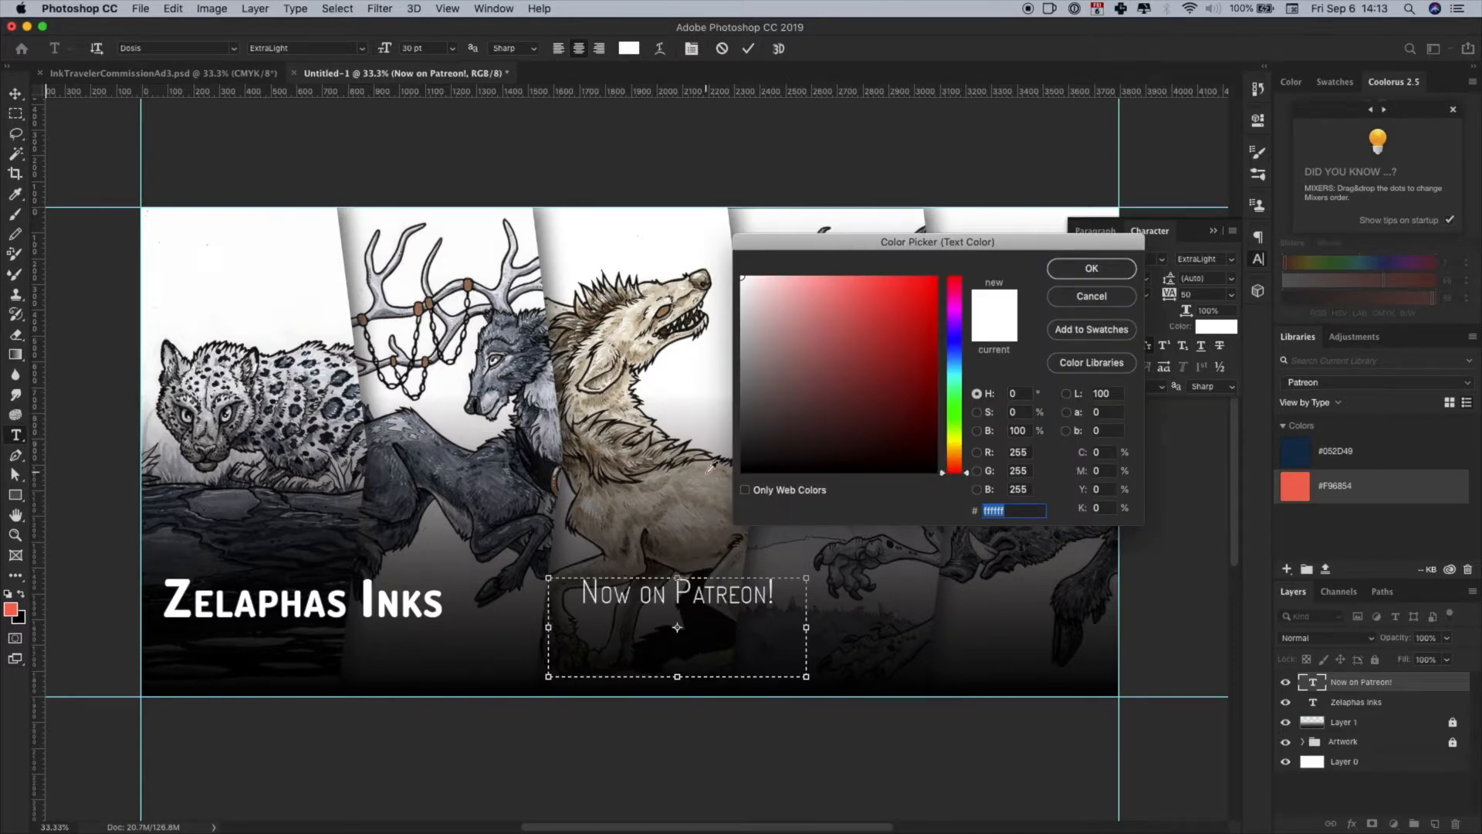
left_click(11, 610)
left_click(1093, 270)
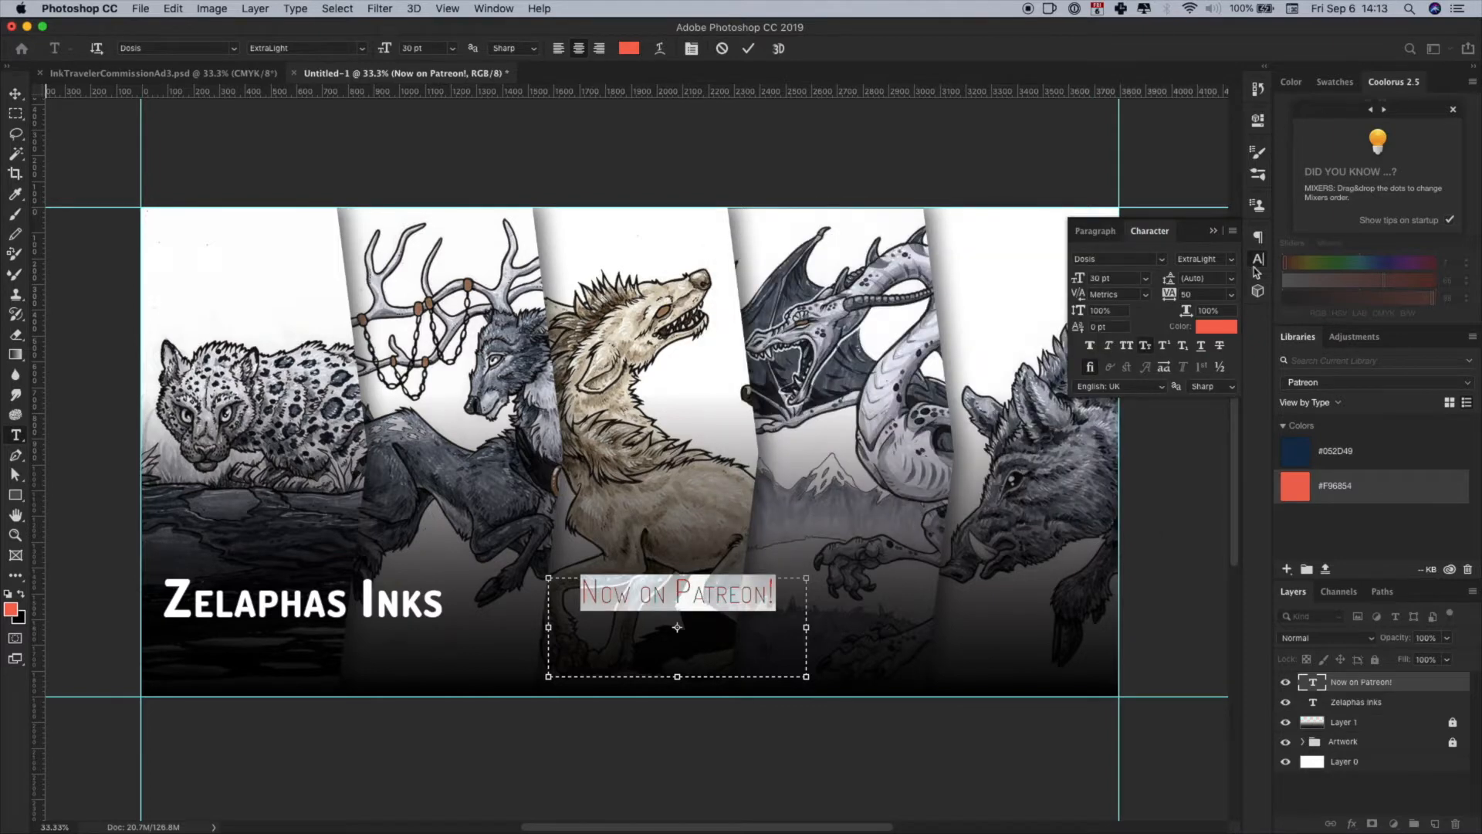
left_click(1258, 261)
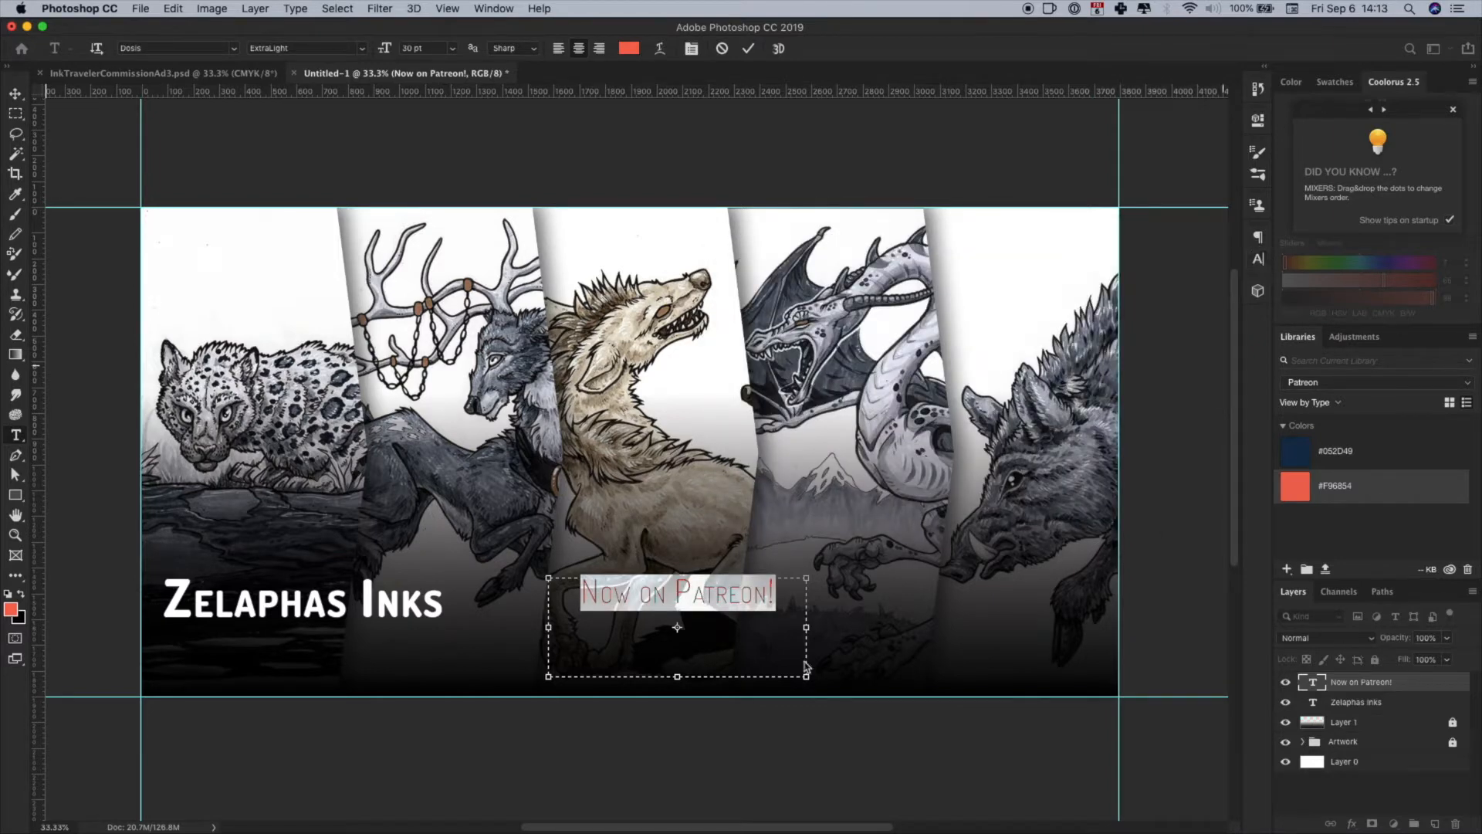
- Set the "Now on Patreon!" text size to 42 pt and turn off automatic hyphenation
left_click(1258, 260)
left_click(1116, 279)
type("42")
key("Return")
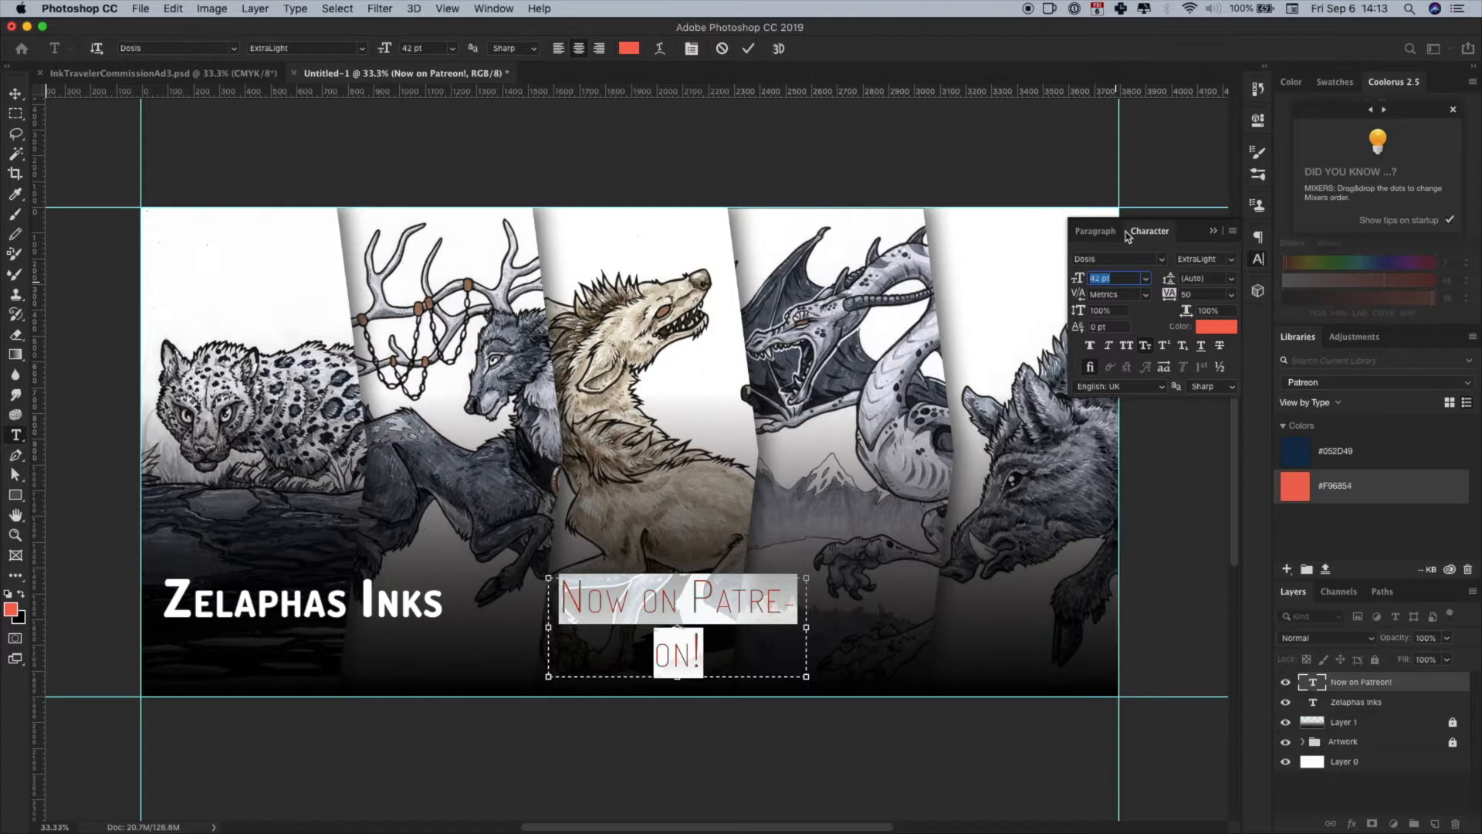
left_click(1101, 237)
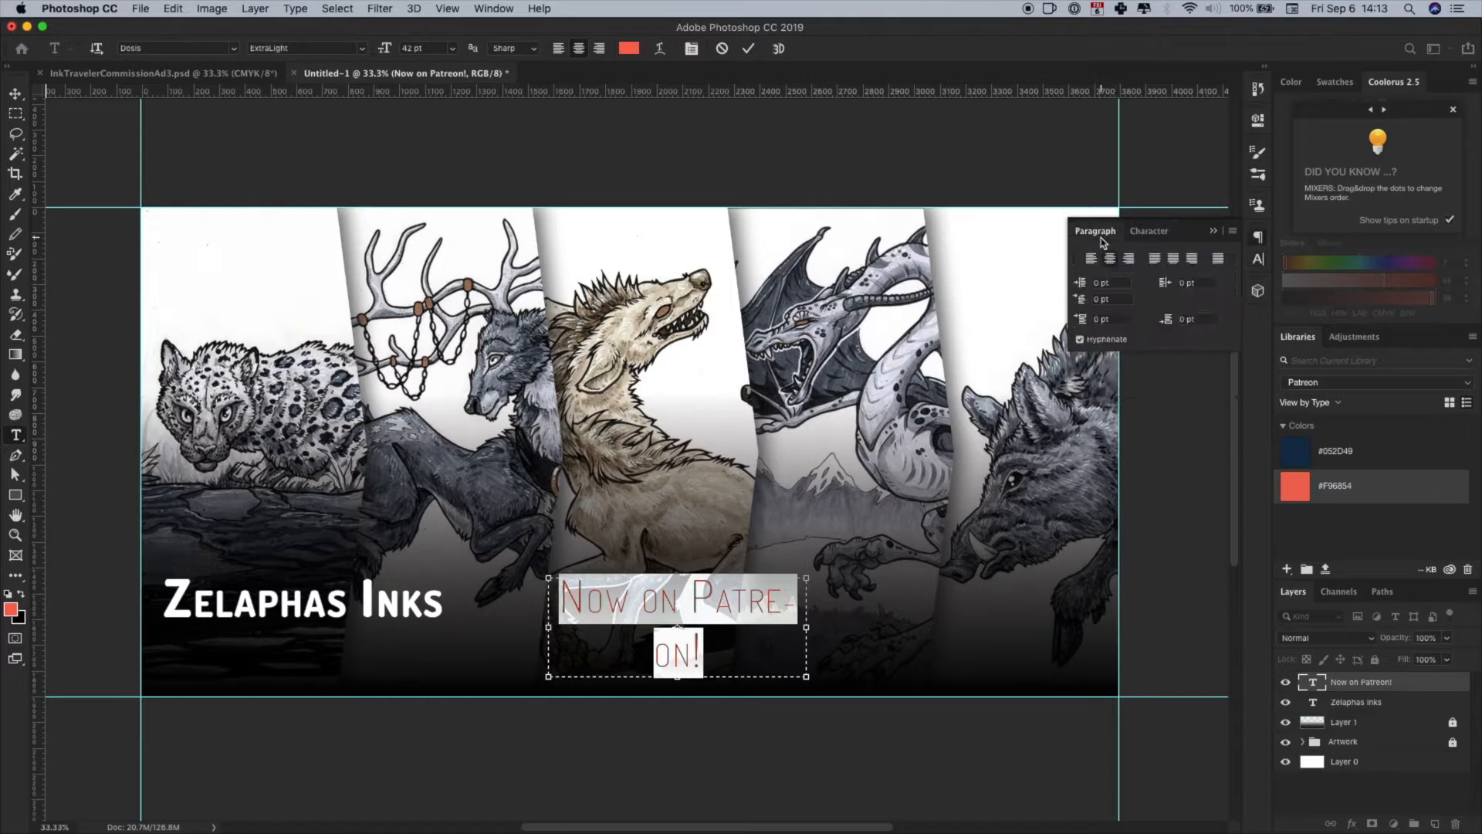
left_click(1081, 339)
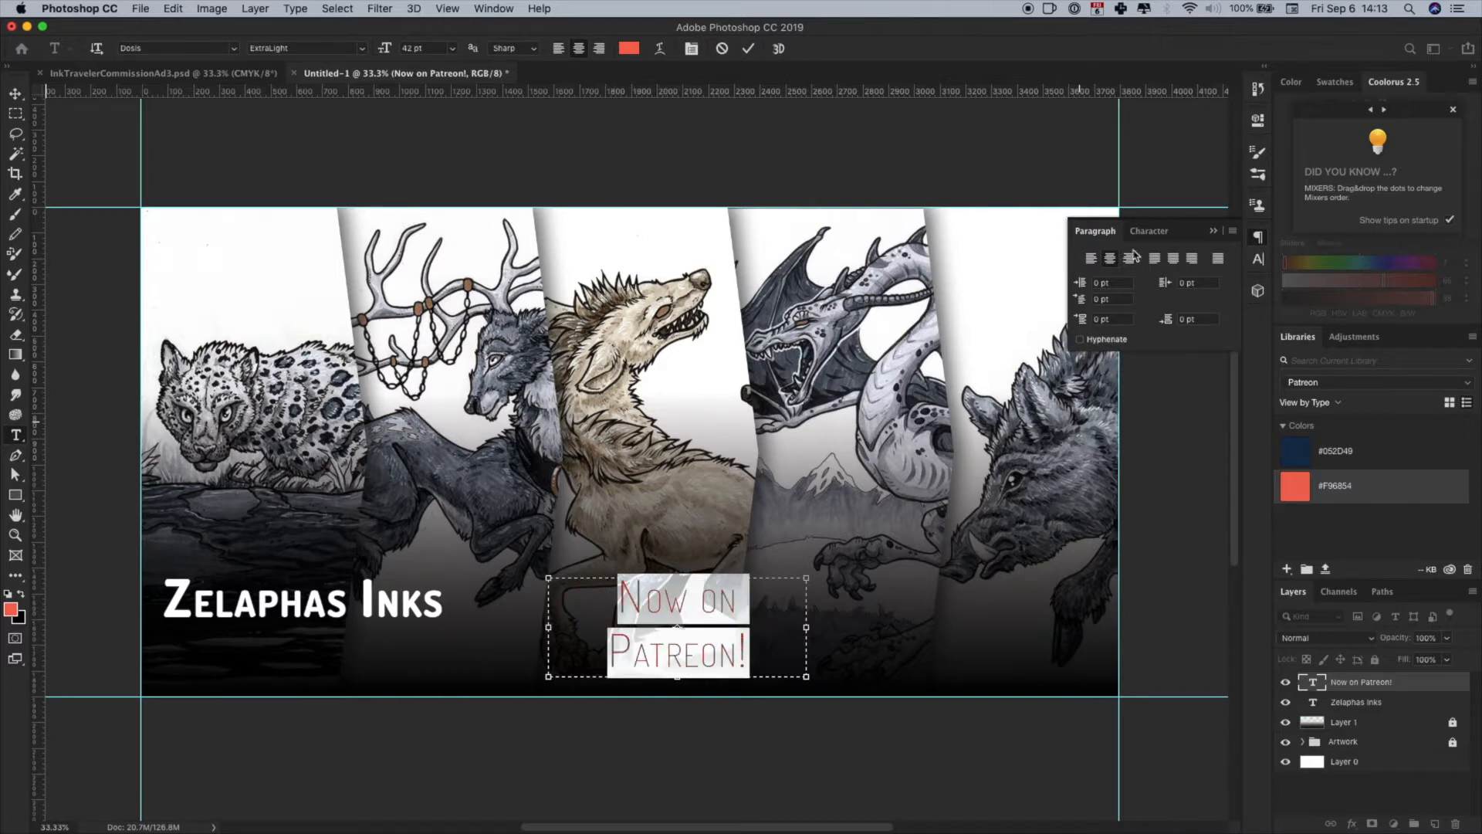
- Increase the "Now on Patreon!" text size to 46 pt and commit the edit
left_click(1149, 231)
left_click(1126, 280)
key("Up")
key("Up")
key("Up")
key("Up")
left_click(913, 602)
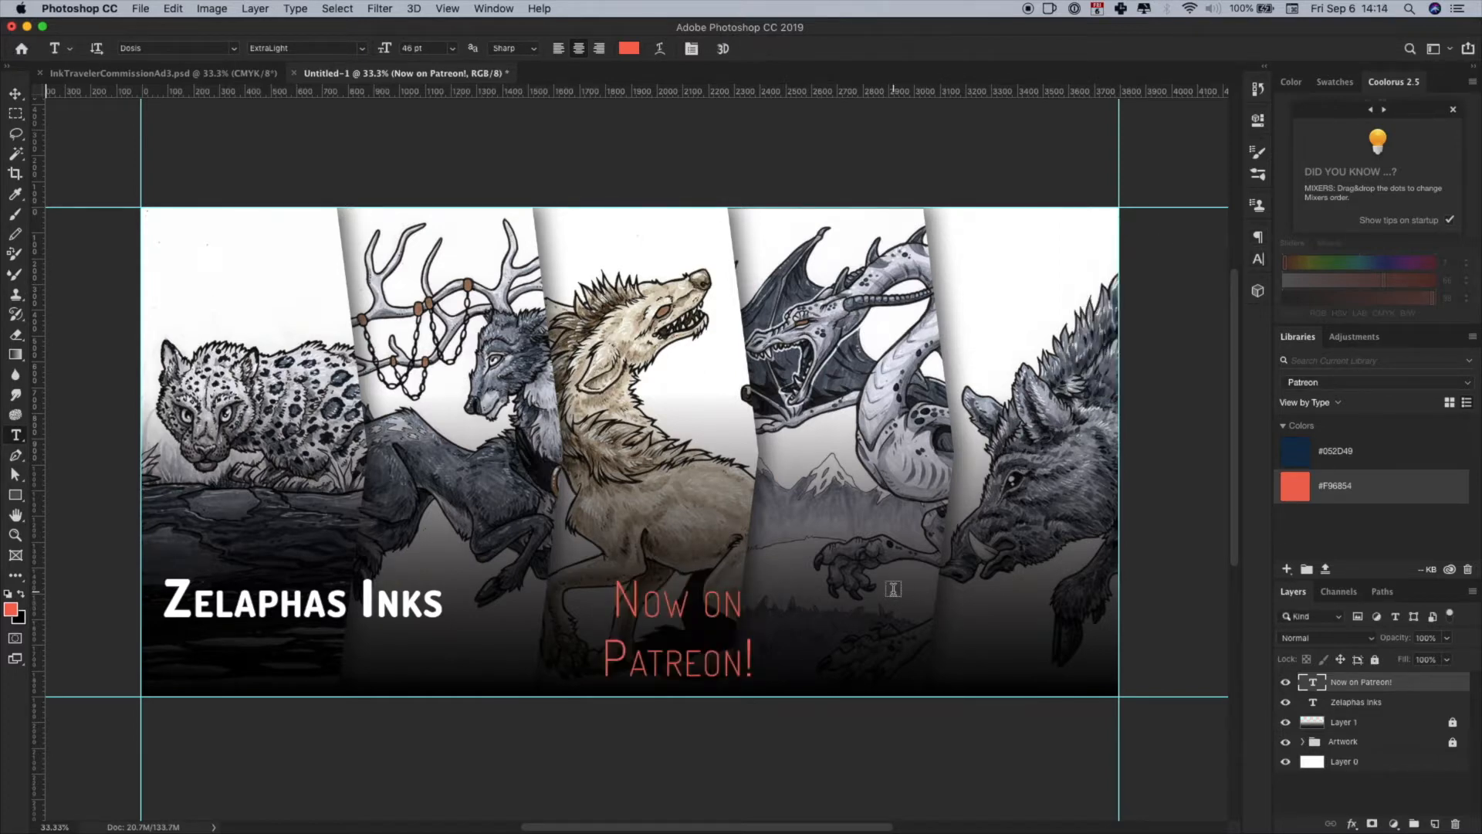
left_click_drag(892, 597, 1079, 682)
type("https://pa")
left_click(1256, 260)
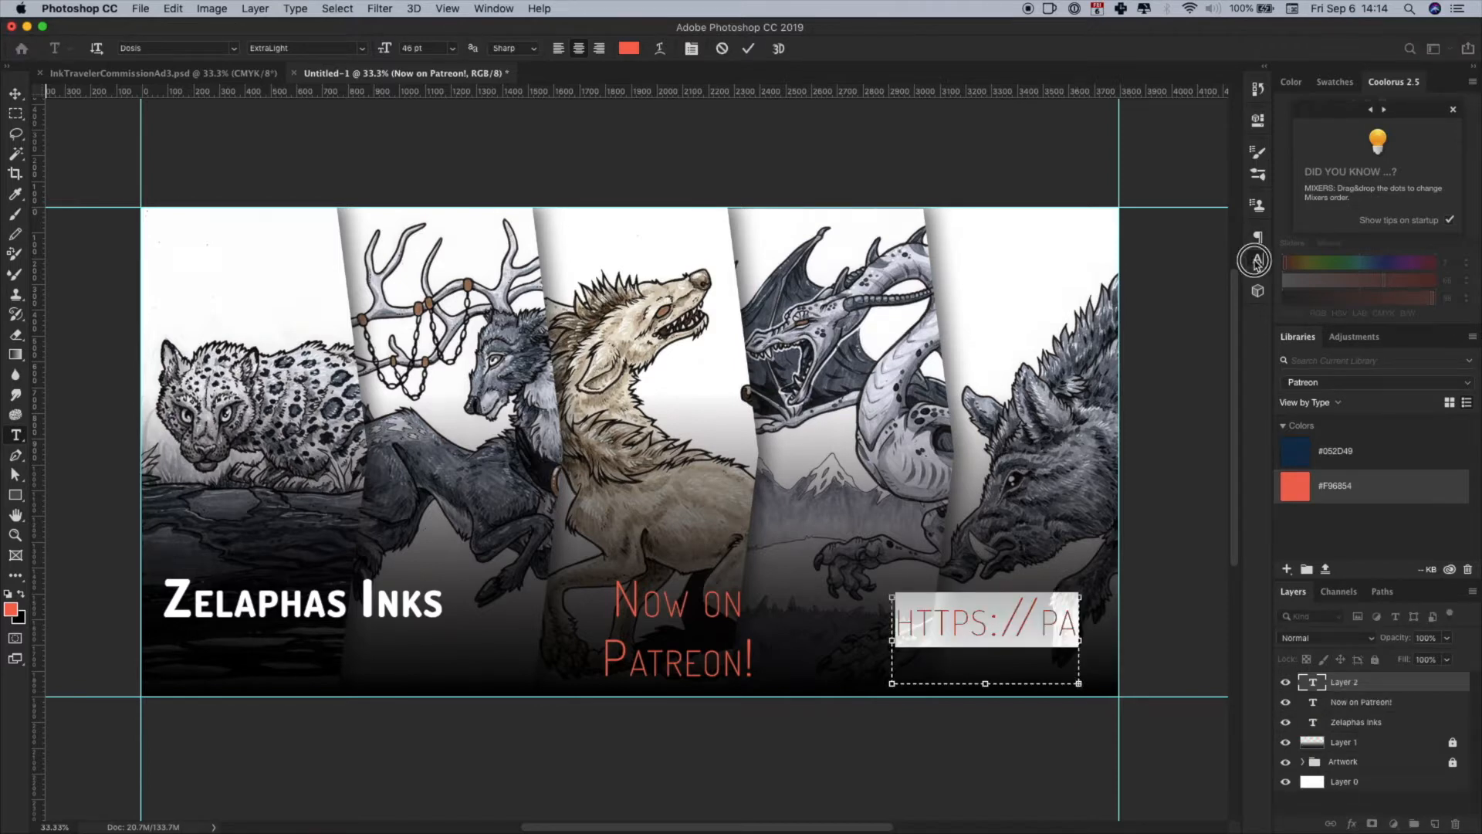
left_click(1148, 280)
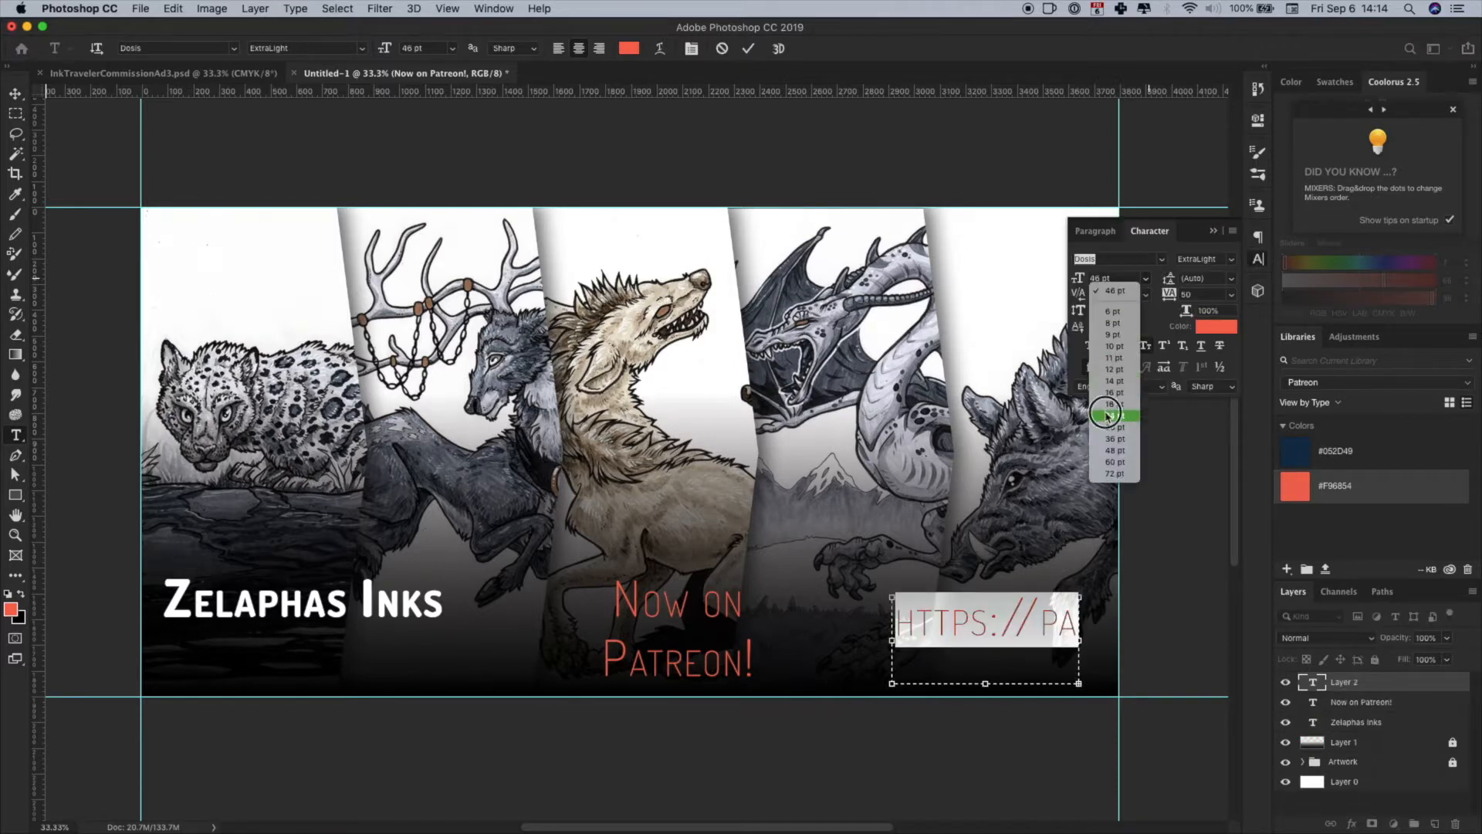
left_click(1108, 417)
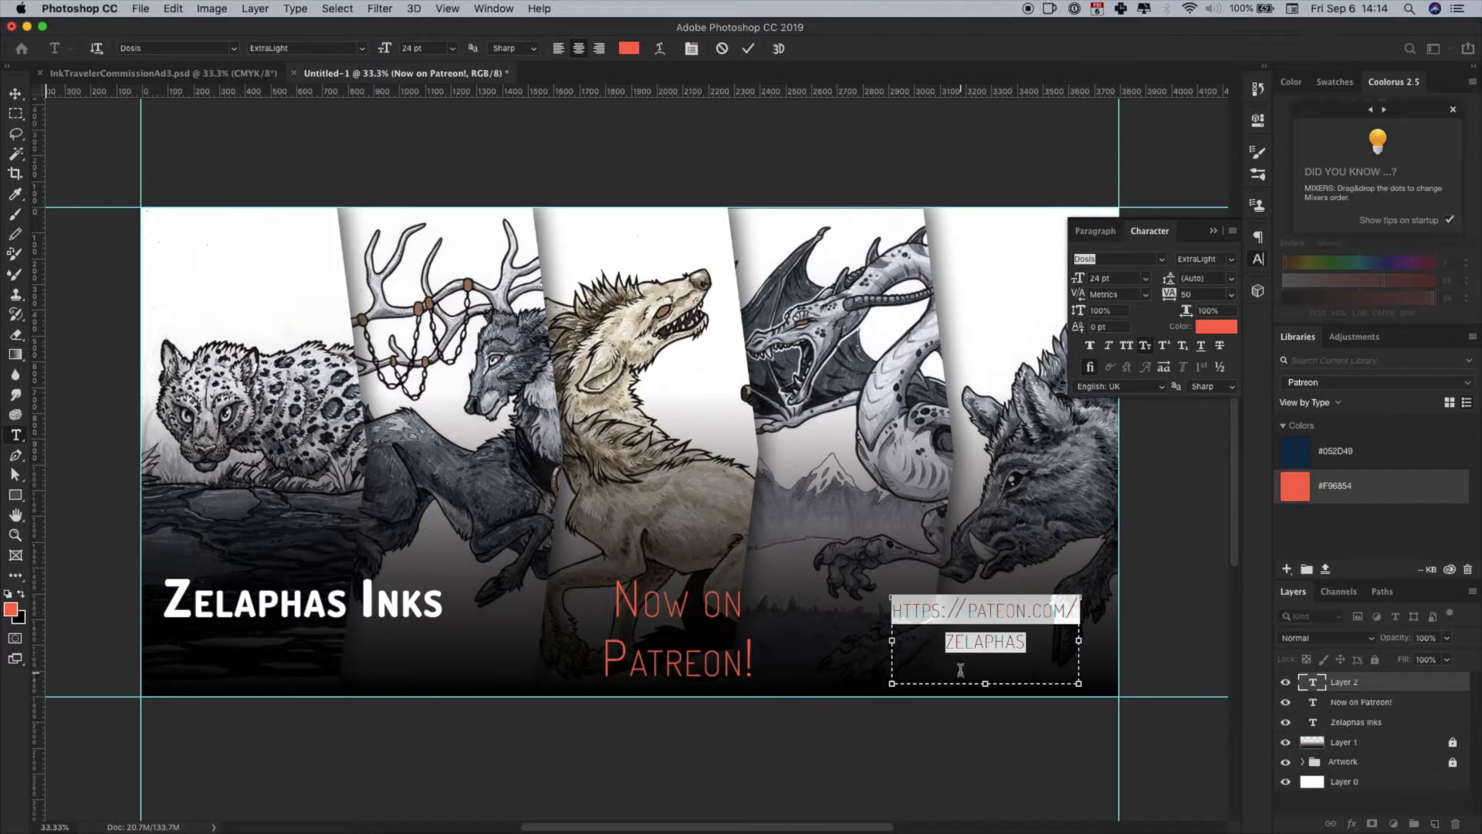
left_click(16, 94)
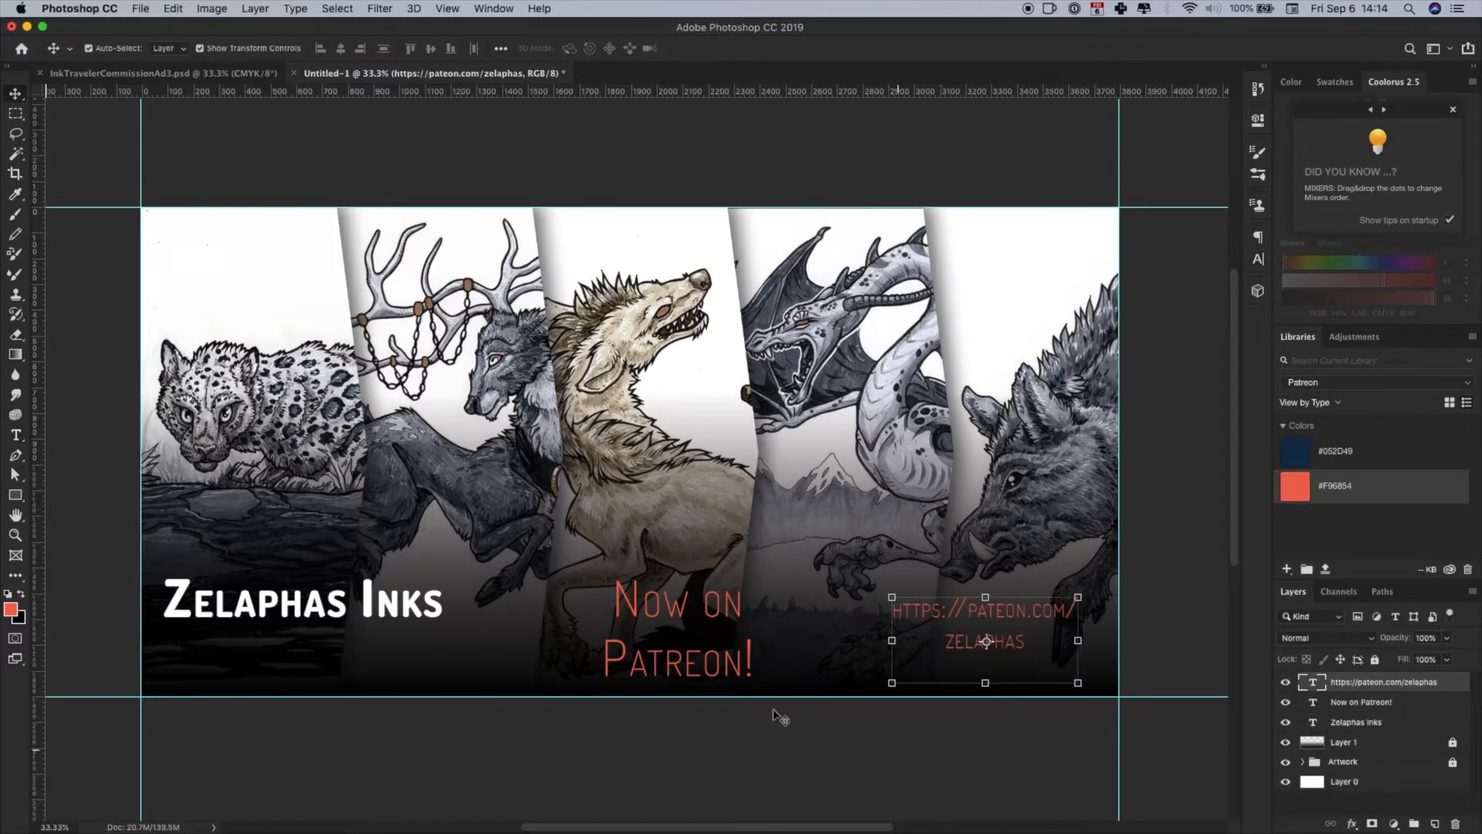
- Turn off Small Caps for the "Now on Patreon!" text
left_click(647, 674)
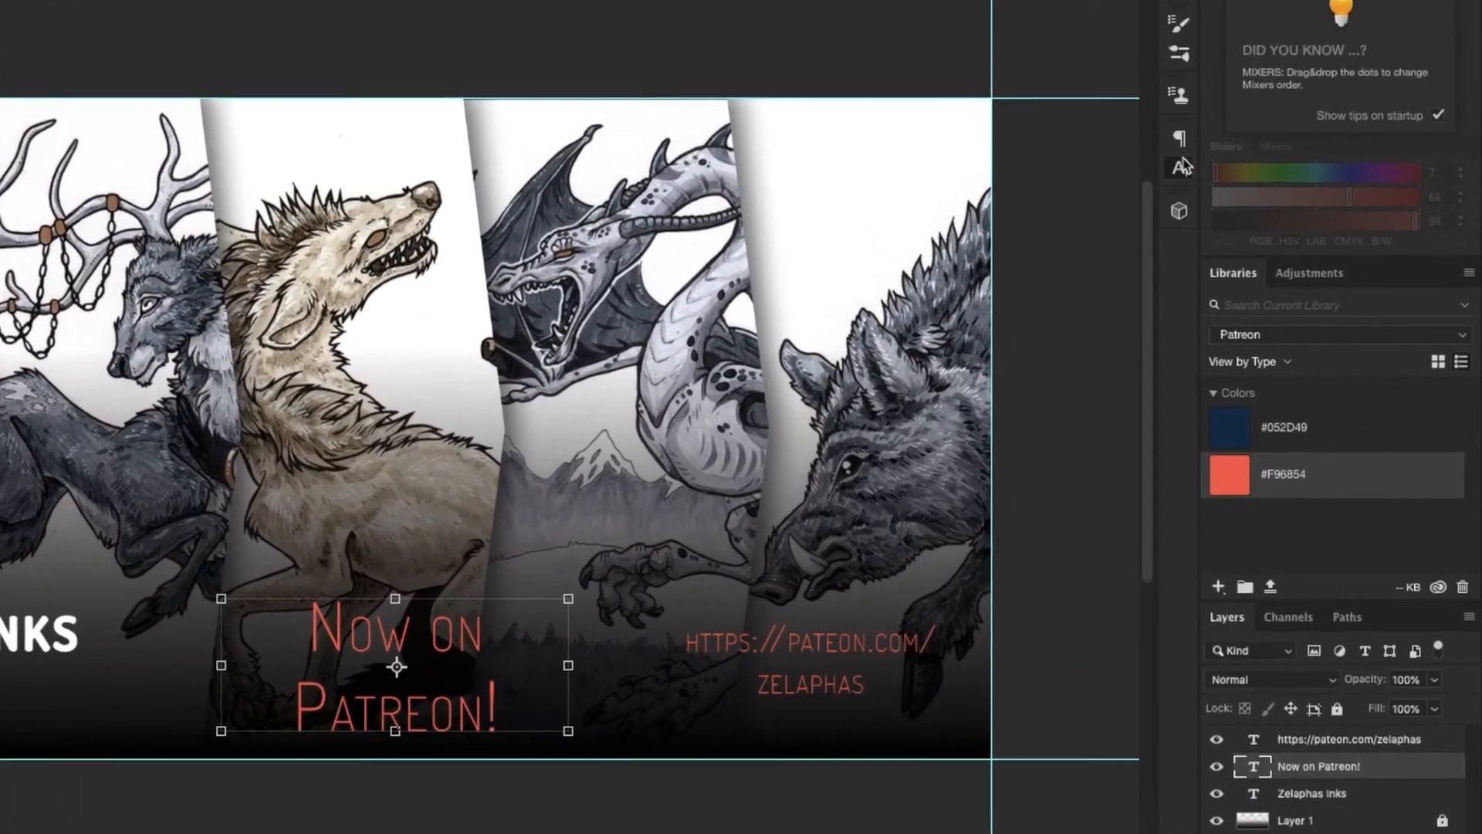
left_click(1180, 166)
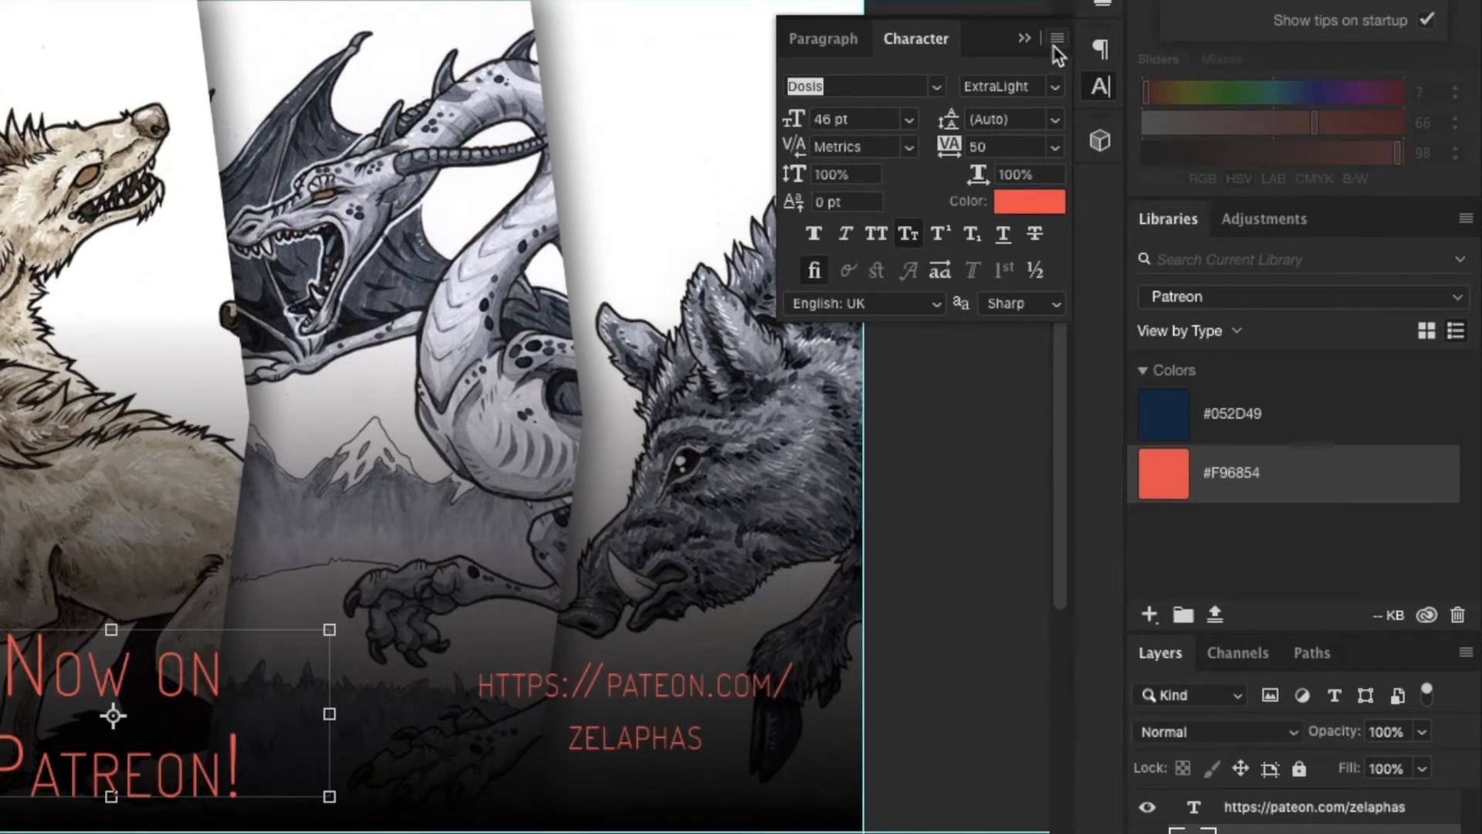
left_click(1055, 47)
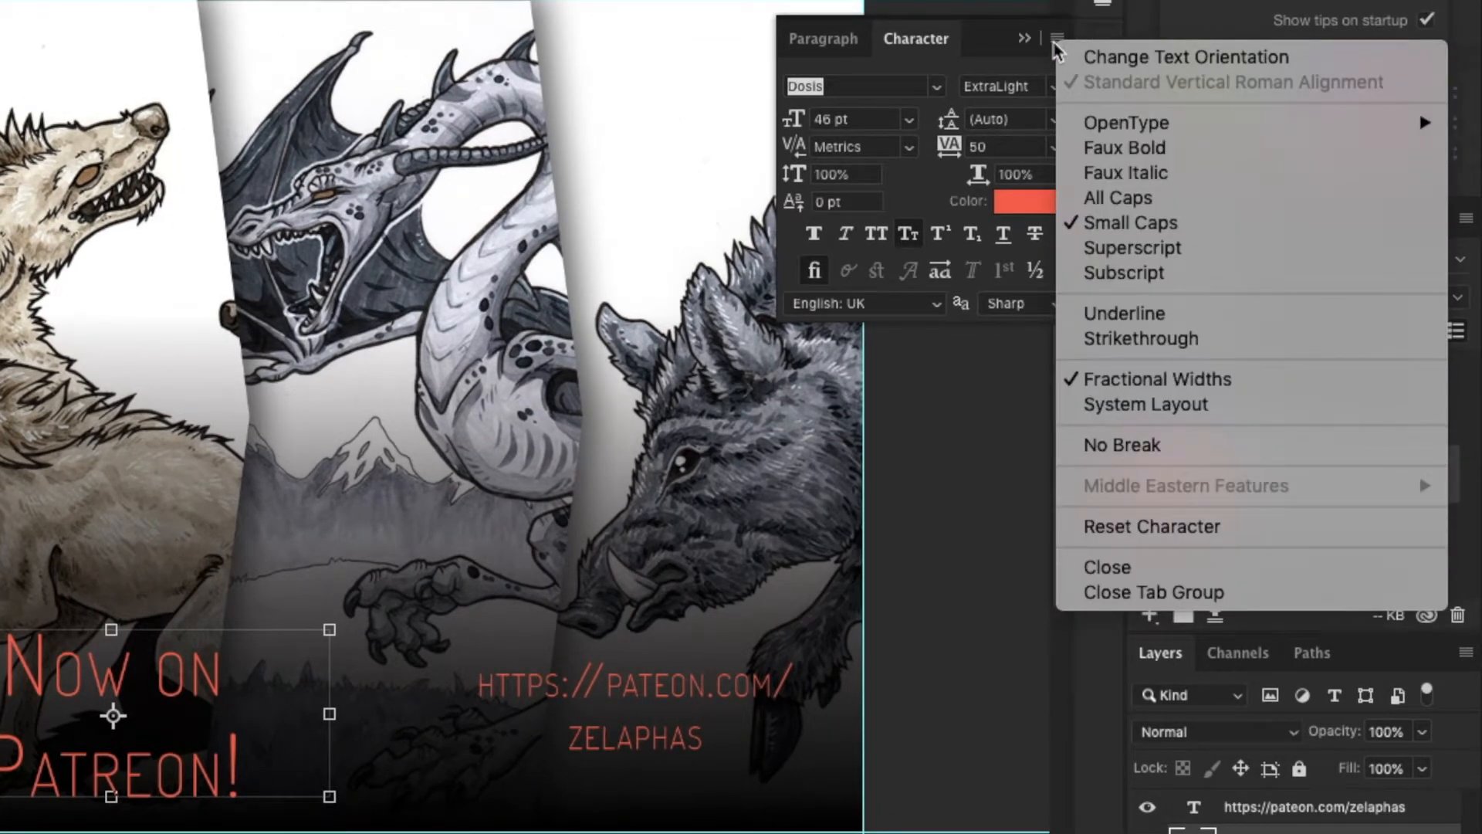
left_click(1170, 225)
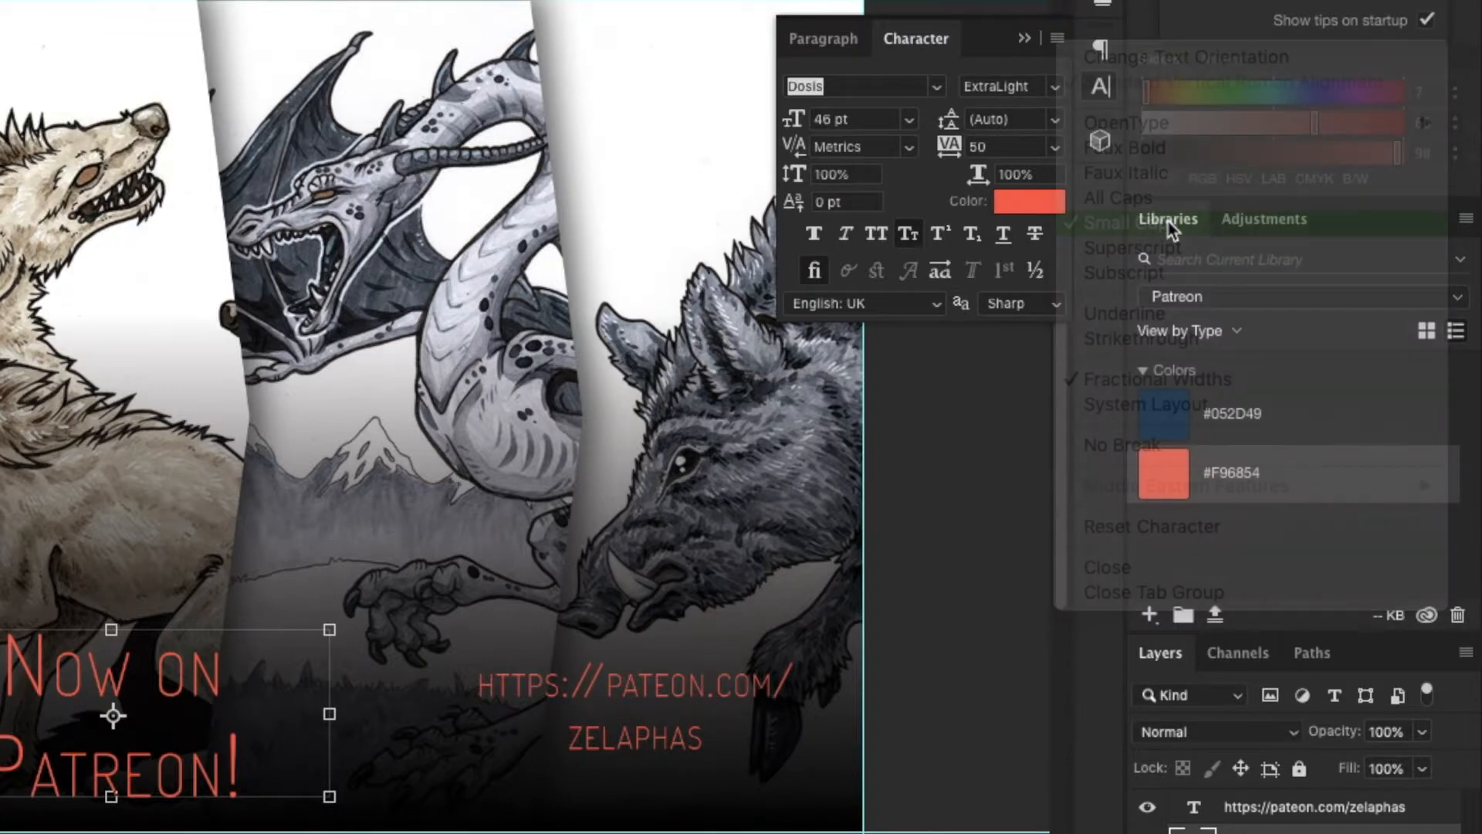
- Try All Caps on the "Now on Patreon!" text, and turn it off again
left_click(1057, 38)
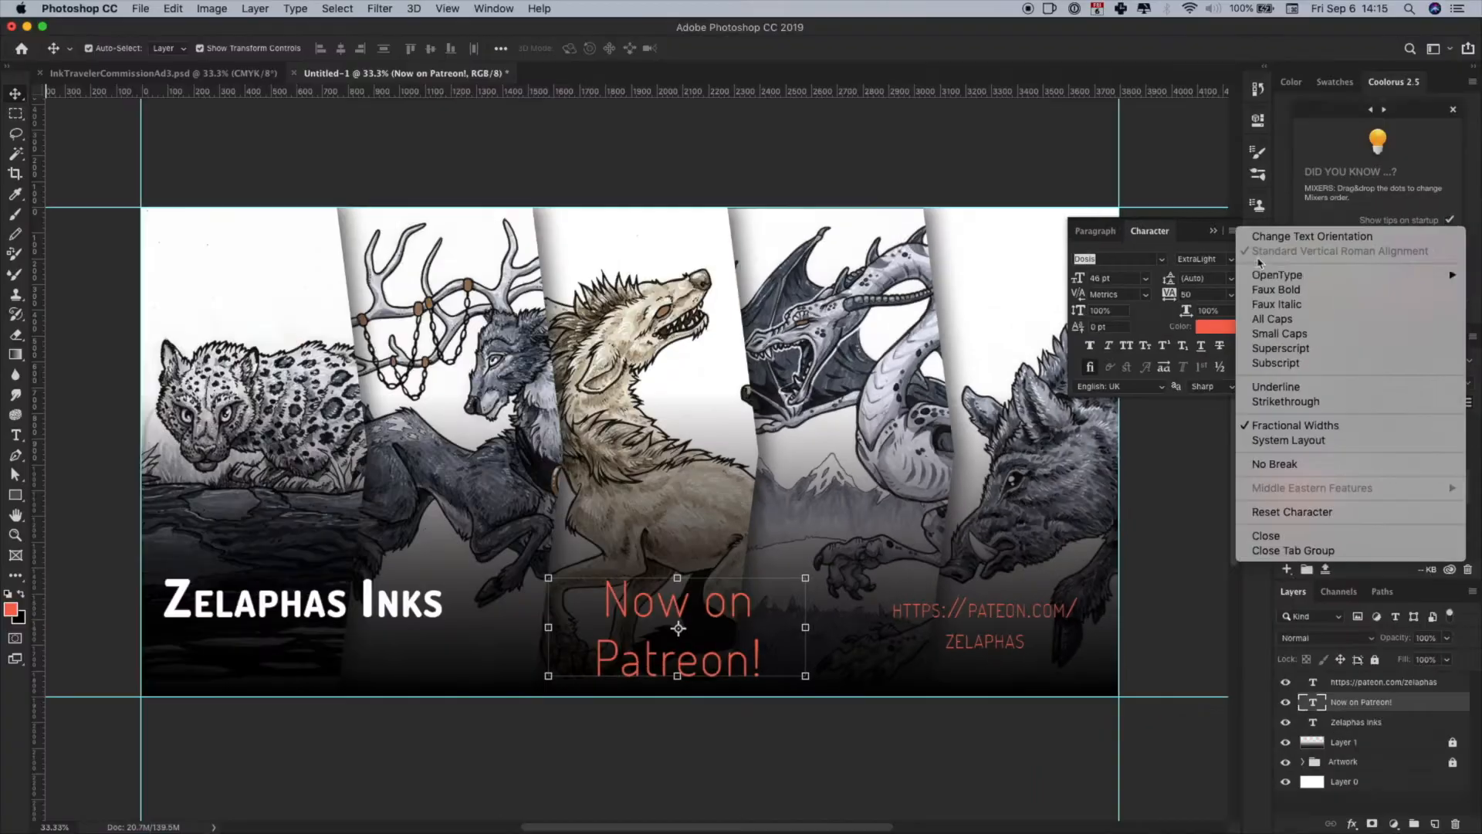
left_click(1166, 190)
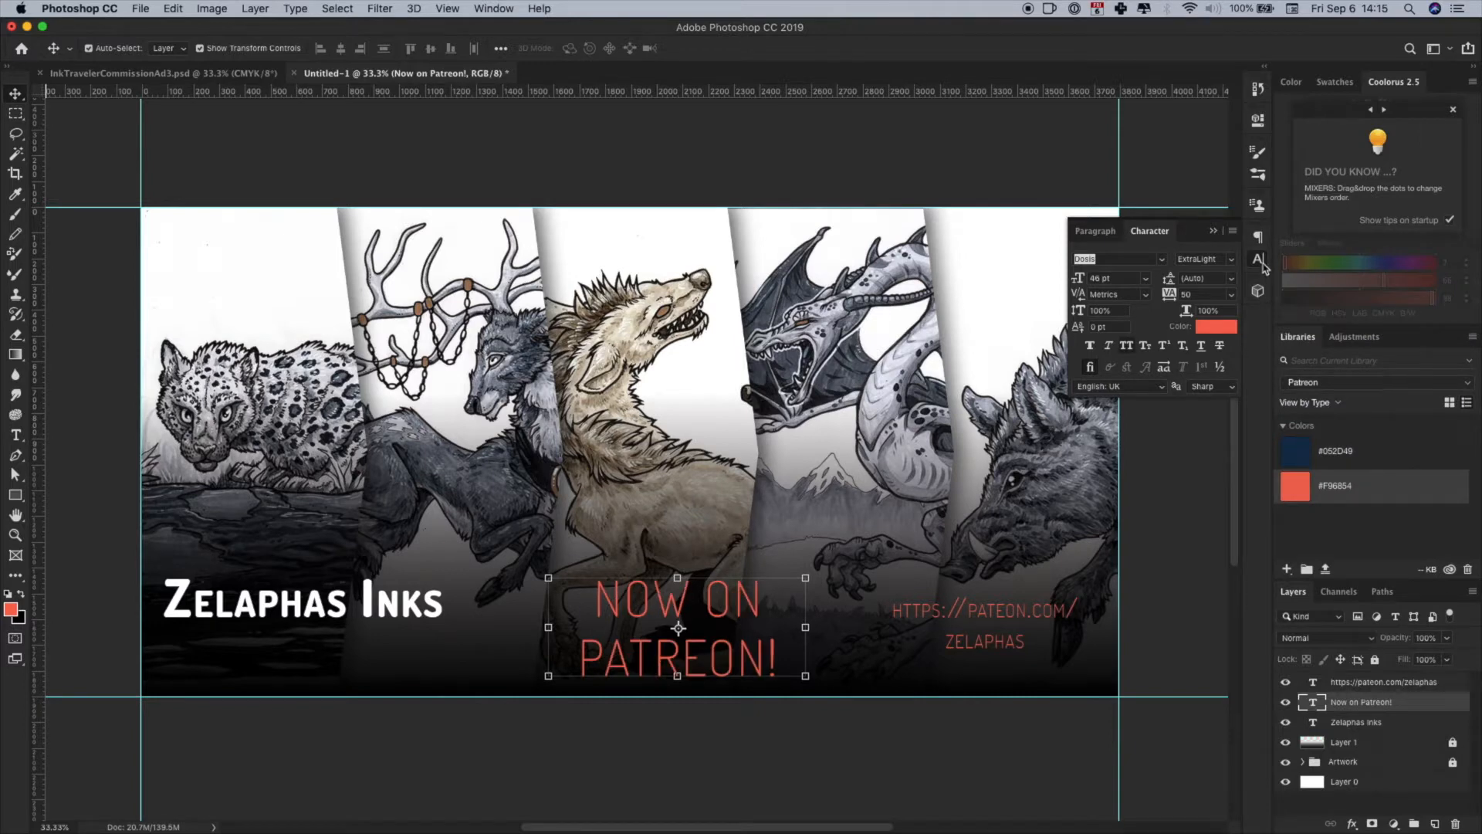
left_click(1233, 230)
left_click(1274, 318)
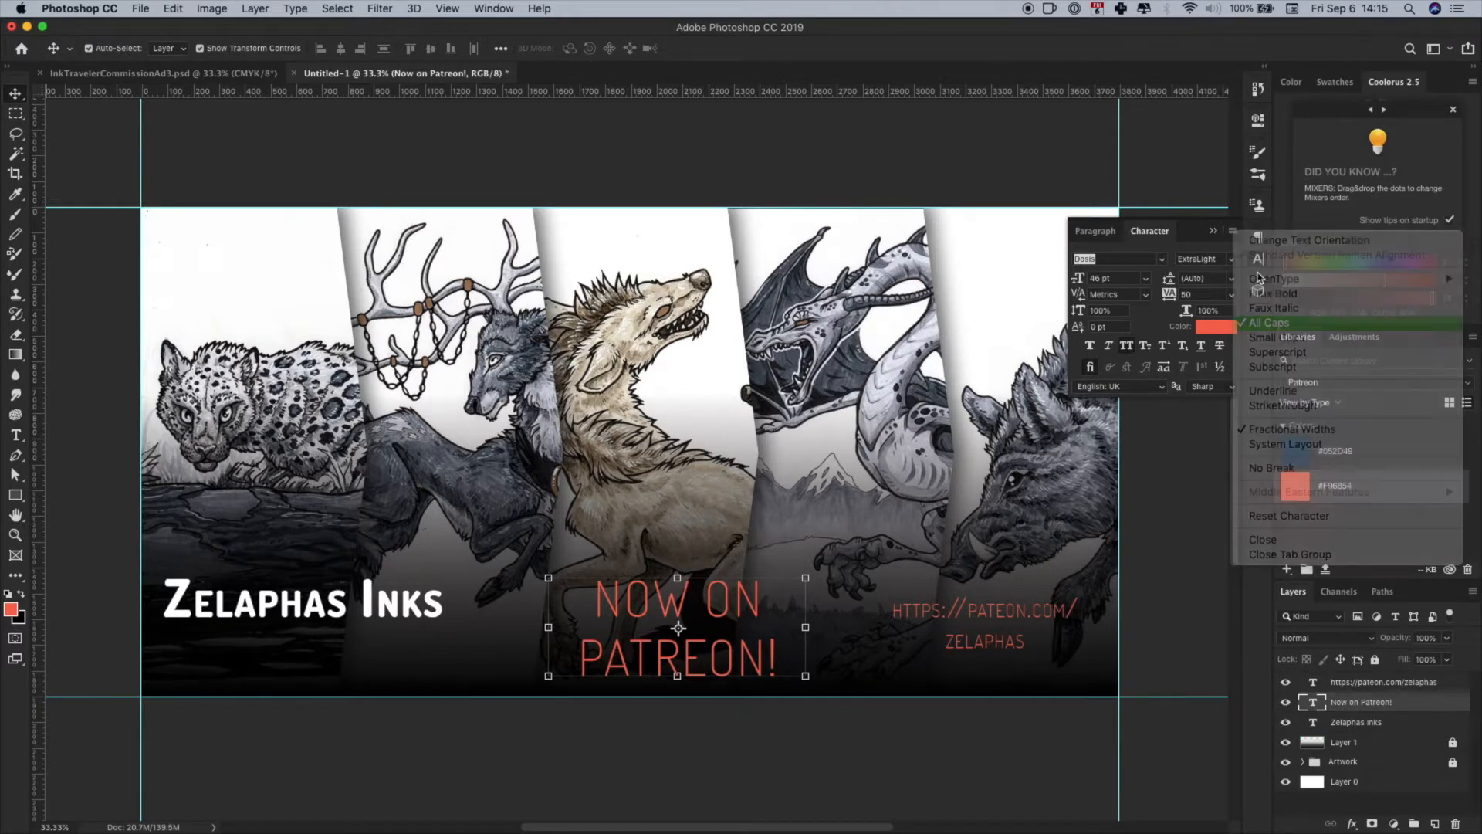
- Try Faux Italic on the "Now on Patreon!" text, and undo it
left_click(1234, 230)
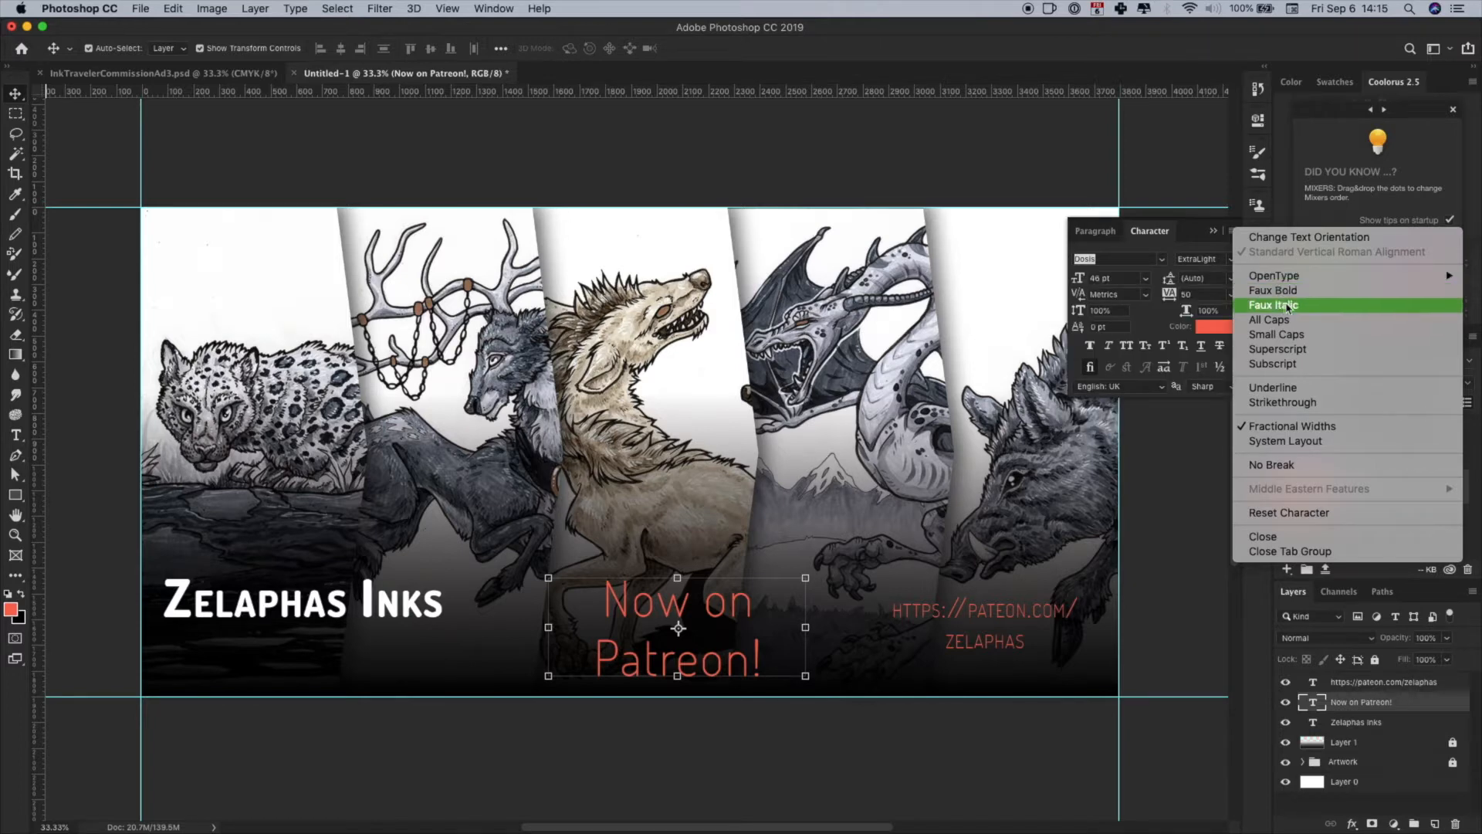
left_click(1288, 305)
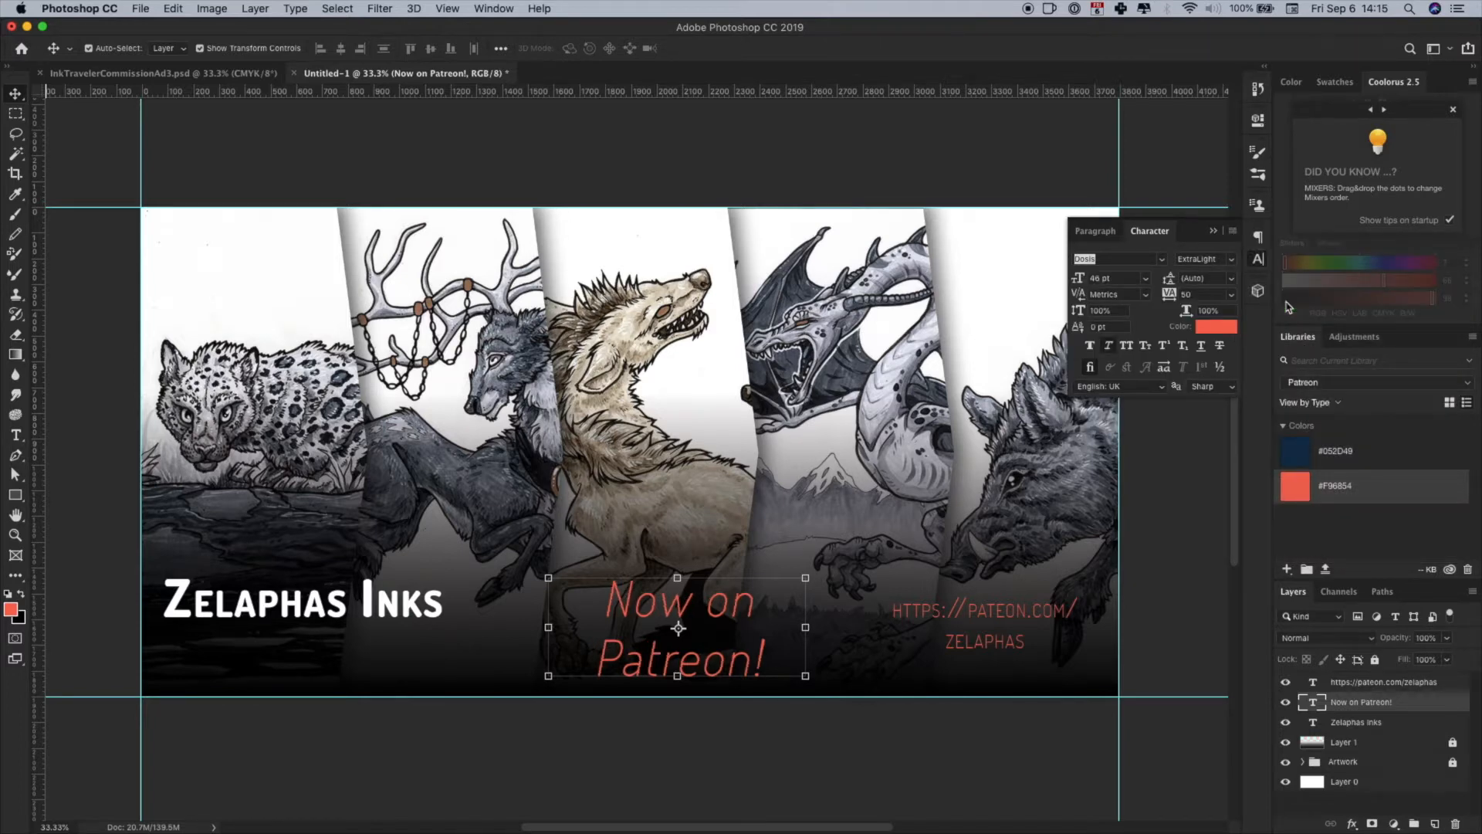
key("super+z")
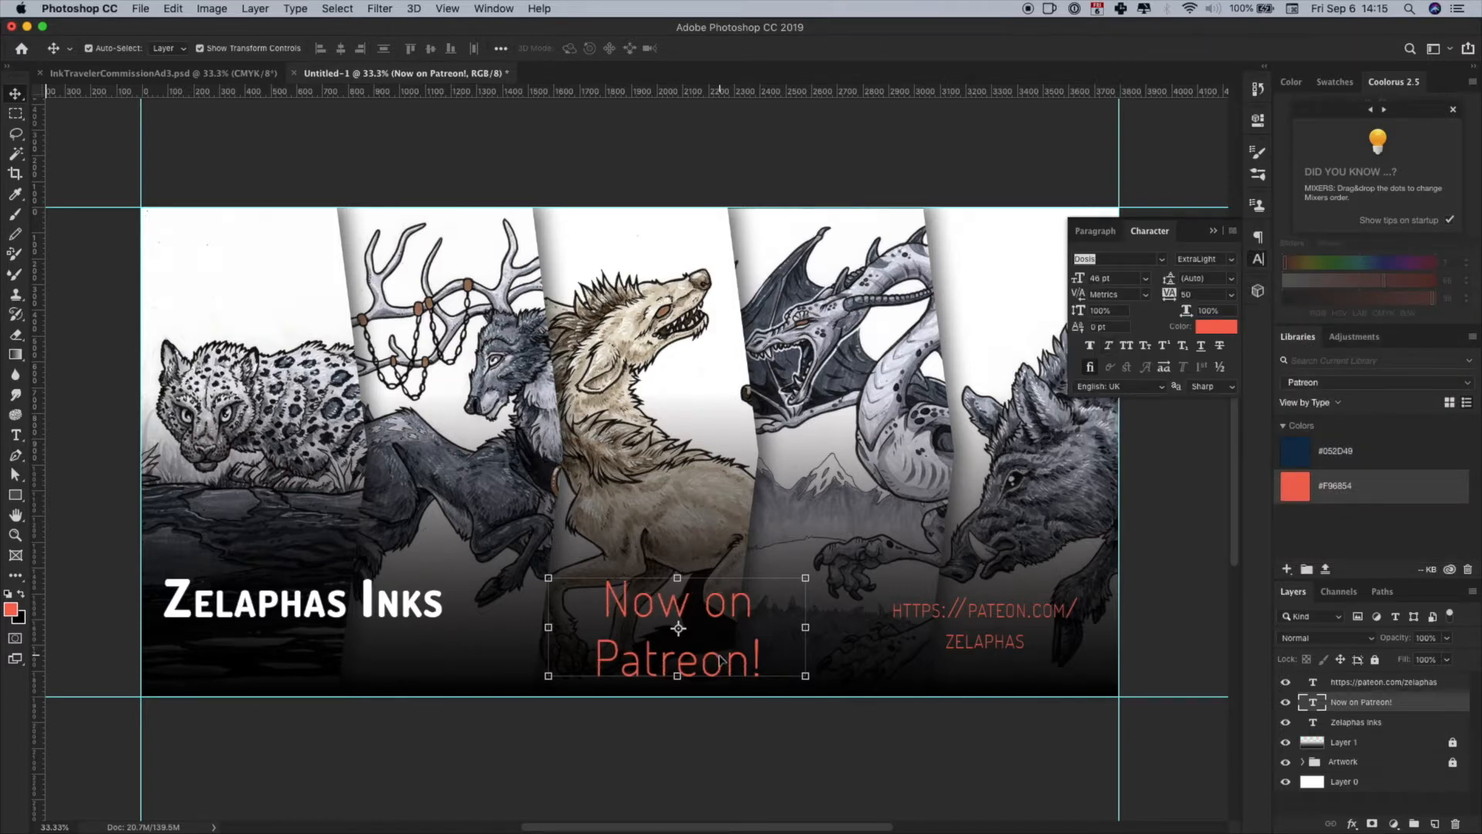
- Insert "tm" before the exclamation mark in "Now on Patreon!" and format those letters as Superscript
left_click(16, 437)
left_click(751, 653)
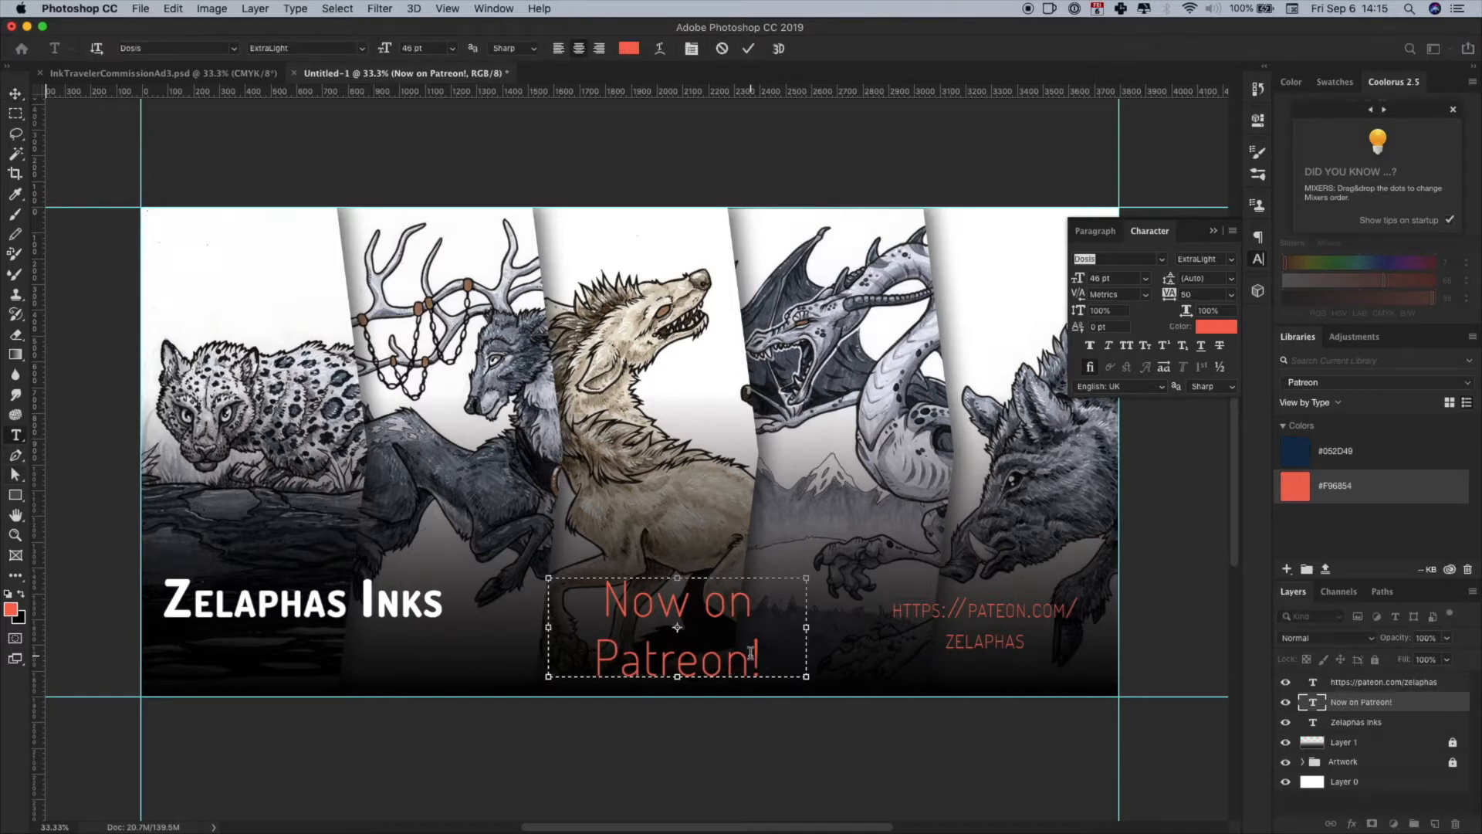
type("tm")
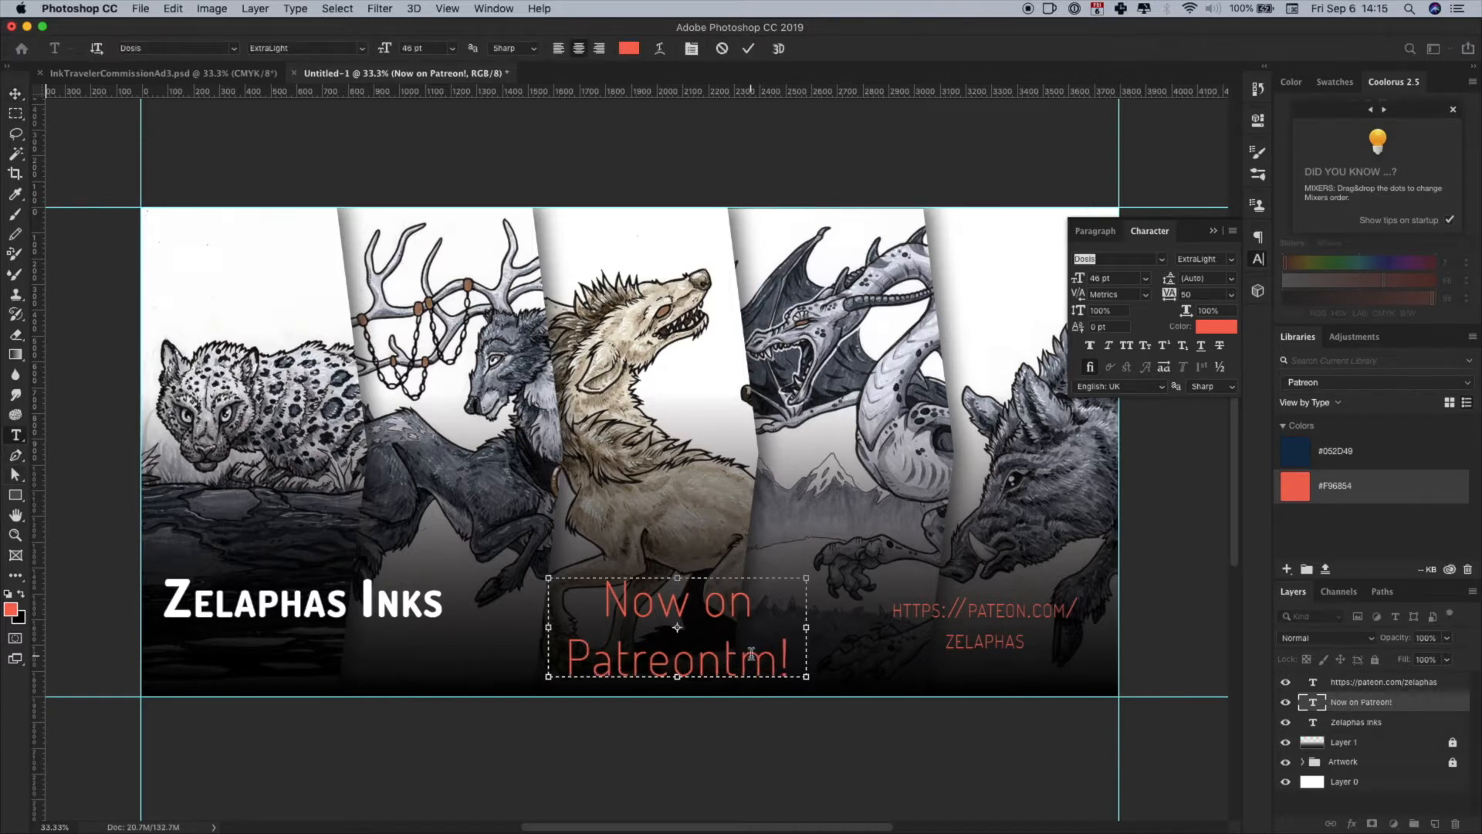
left_click_drag(771, 662, 724, 662)
left_click(1233, 231)
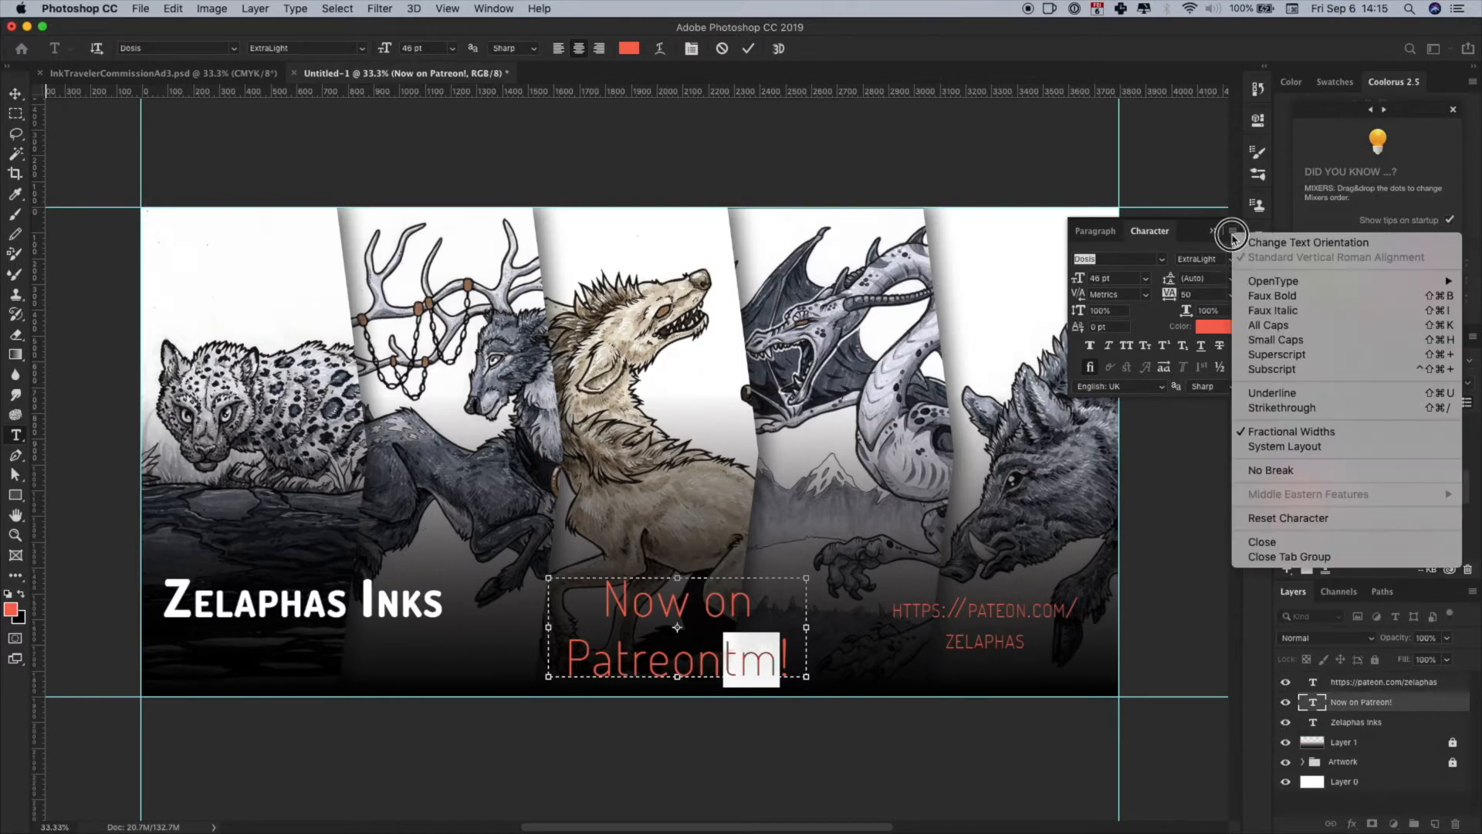
left_click(1284, 359)
left_click(695, 665)
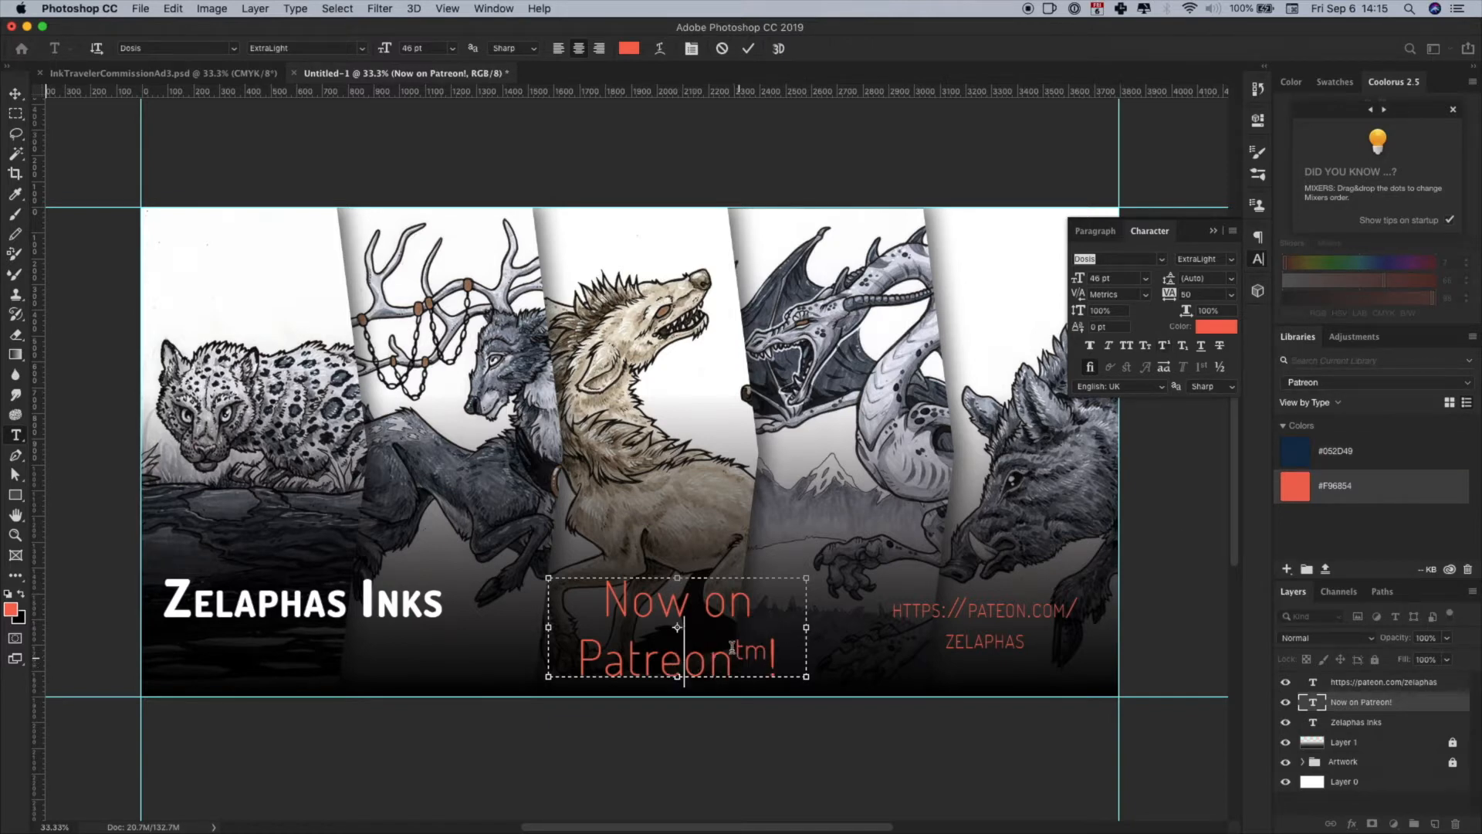
- Delete the superscript "tm" from the "Now on Patreon!" text and leave text editing
left_click_drag(768, 655, 750, 658)
key("BackSpace")
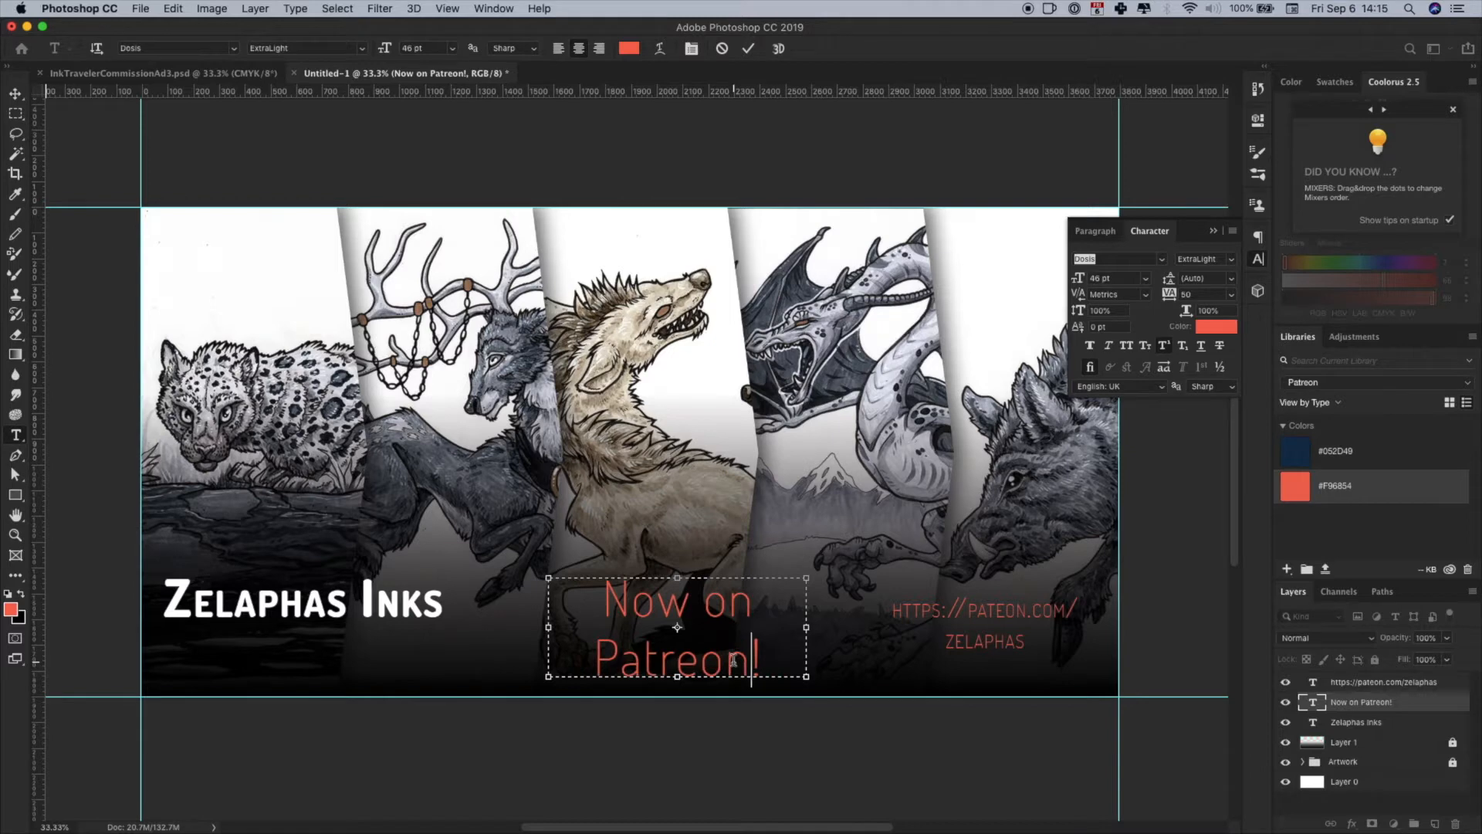
left_click(1259, 260)
key("Escape")
- Select the Patreon URL text layer for moving and open the view and guide commands
key("v")
left_click(305, 610)
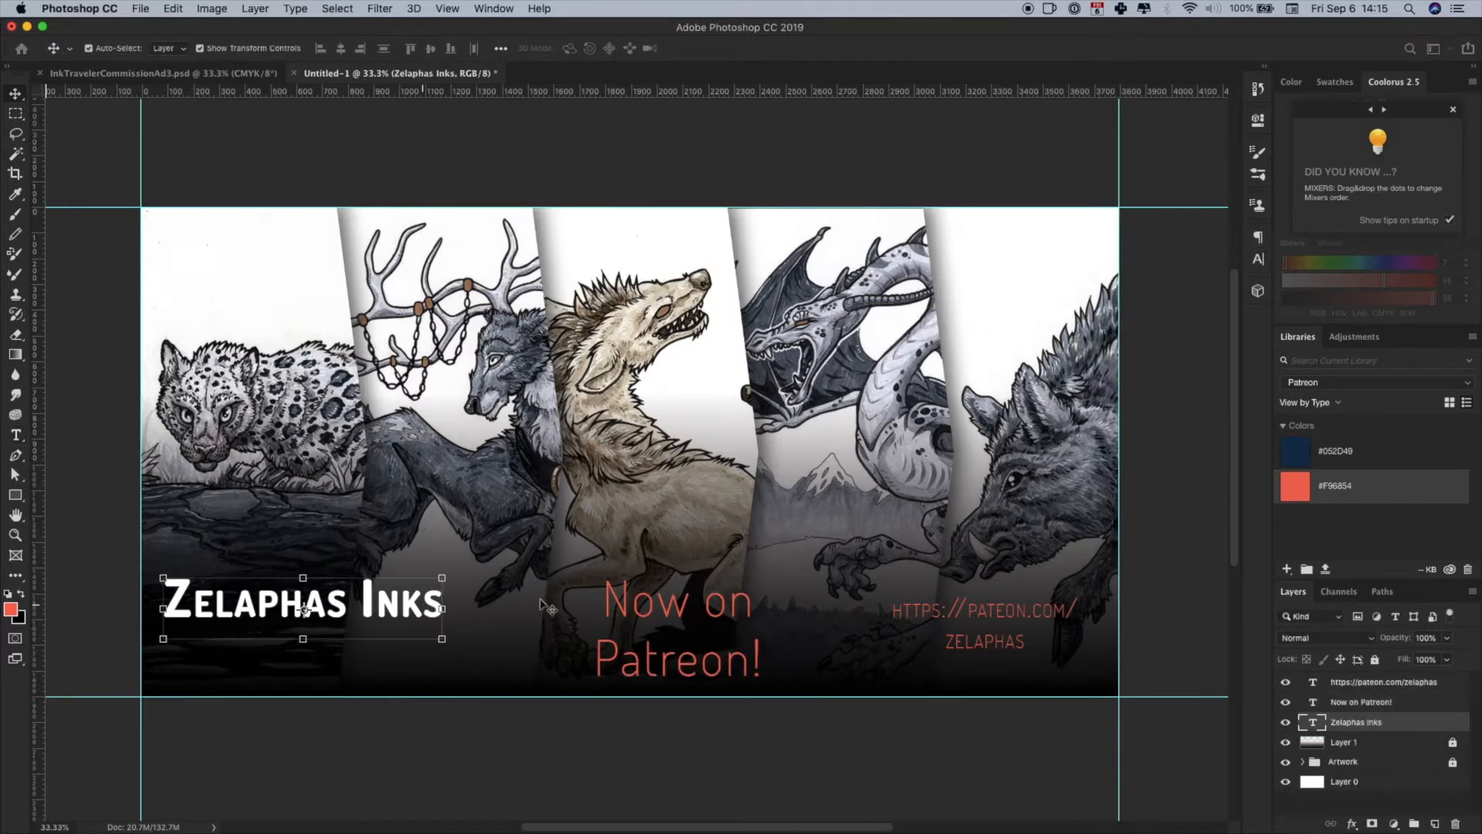
left_click(716, 618)
left_click(1008, 615)
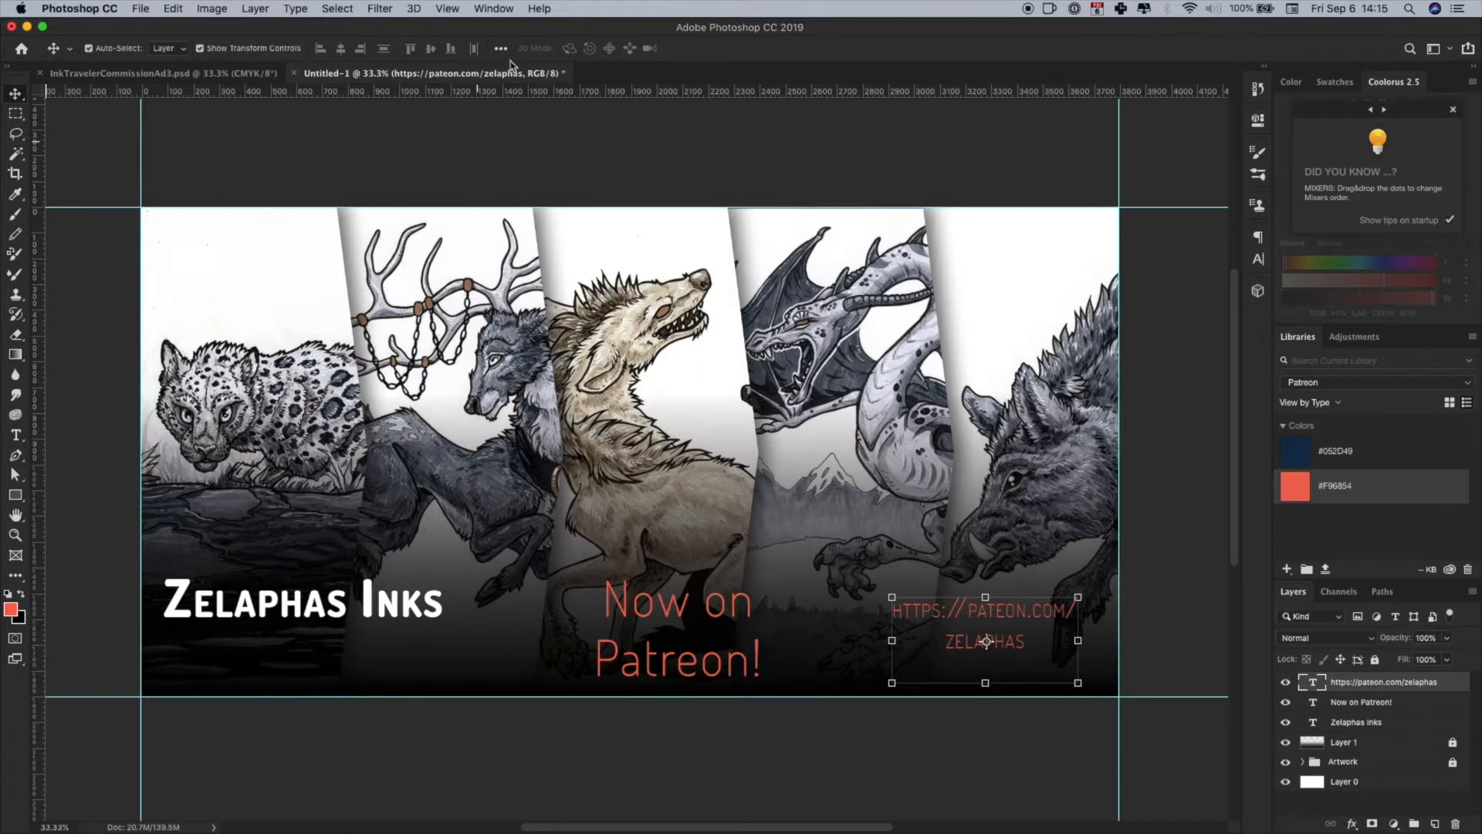
left_click(446, 0)
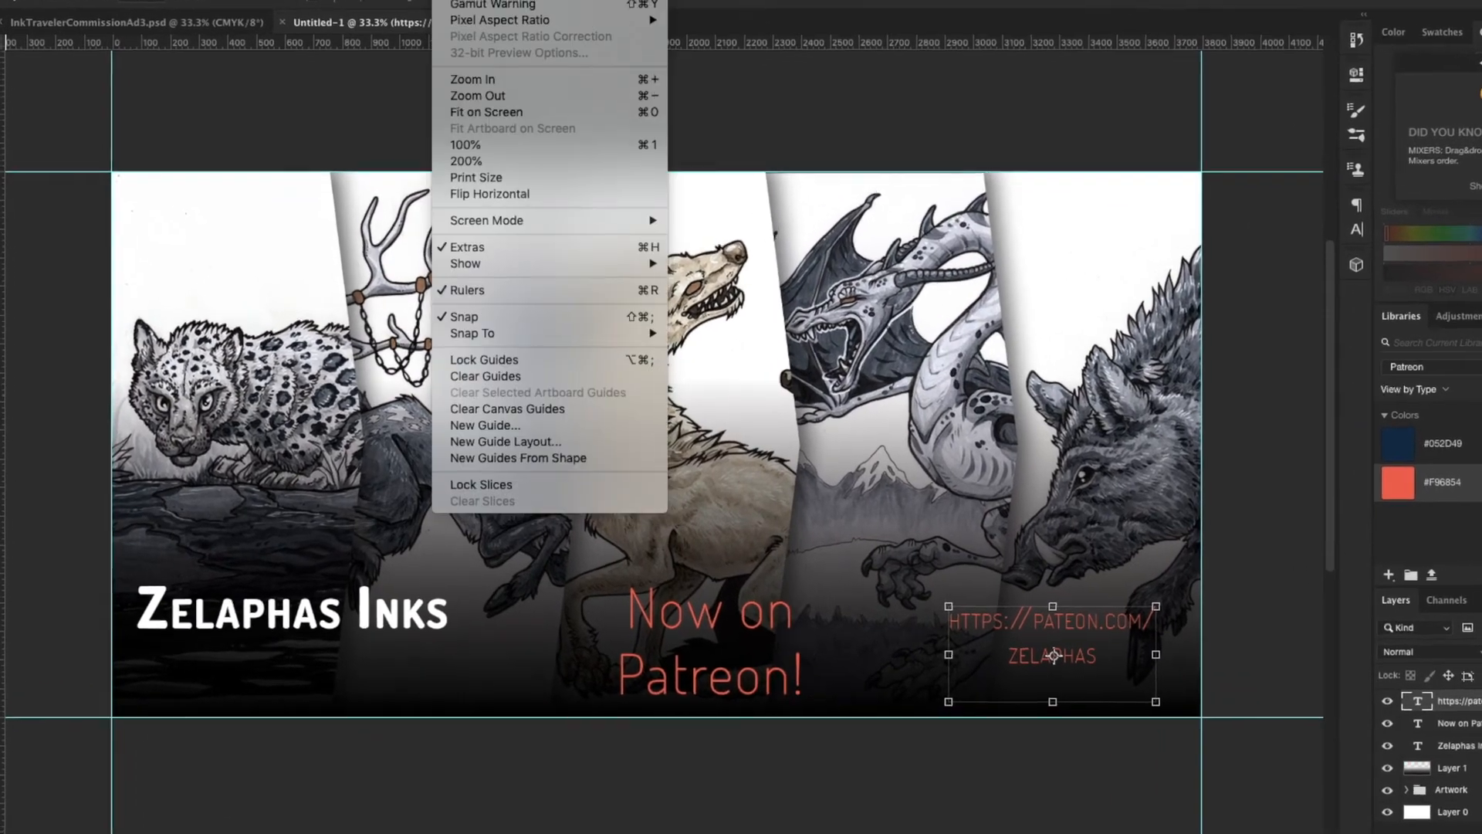